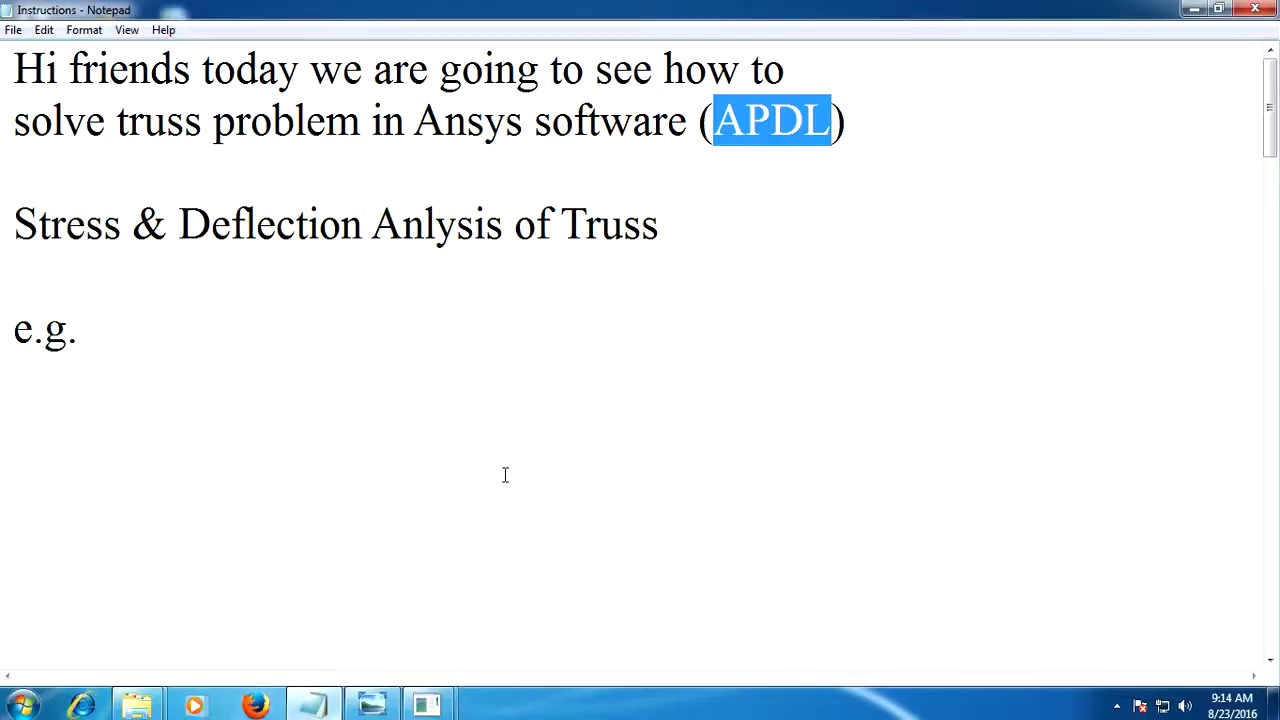
# Highlight the introduction lines about solving truss problems in APDL in the notes
pyautogui.click(503, 471)
pyautogui.moveTo(14, 68); pyautogui.dragTo(786, 70)
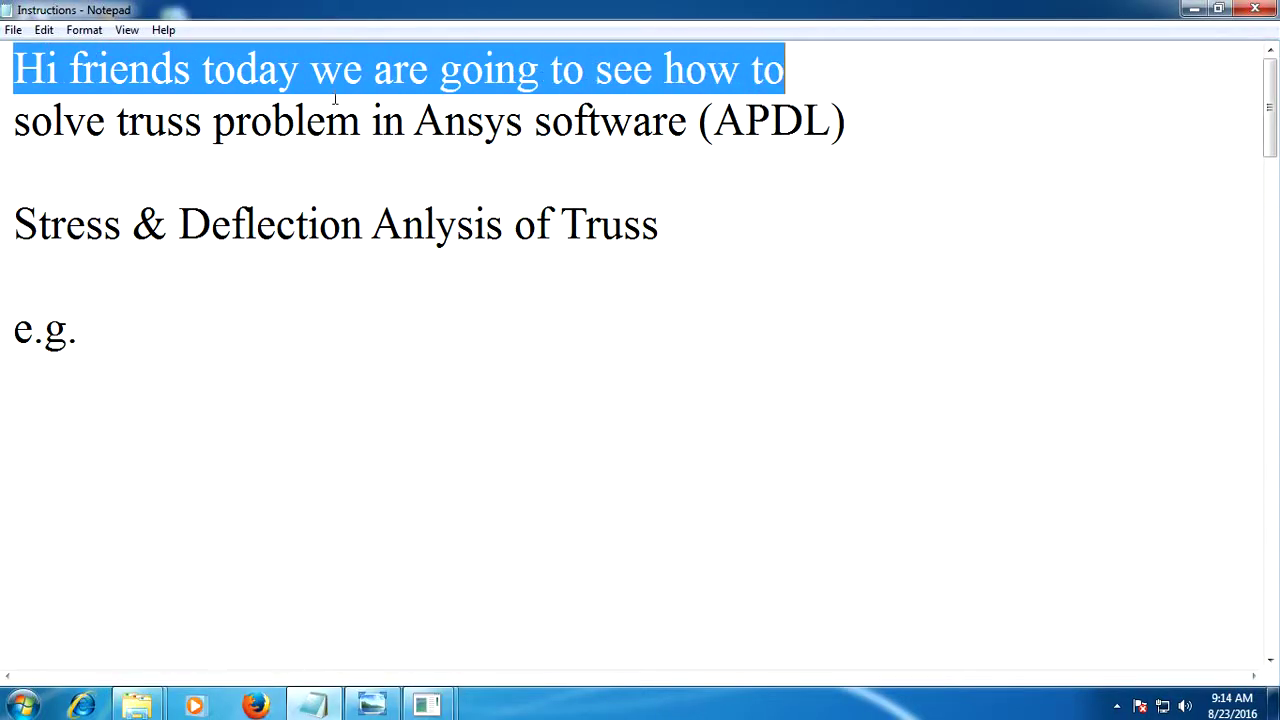
pyautogui.moveTo(6, 130); pyautogui.dragTo(832, 121)
pyautogui.click(741, 146)
pyautogui.moveTo(714, 121); pyautogui.dragTo(832, 121)
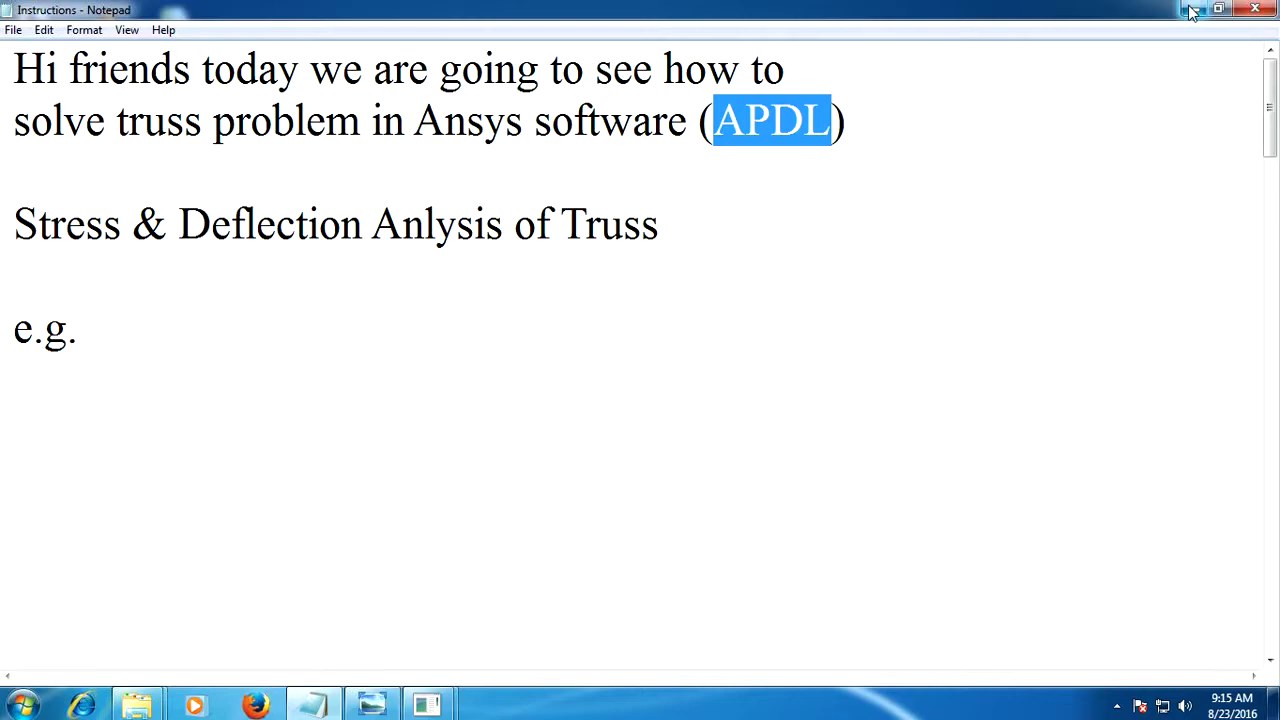
# Minimize the notes and maximize the ANSYS Multiphysics window
pyautogui.click(1192, 10)
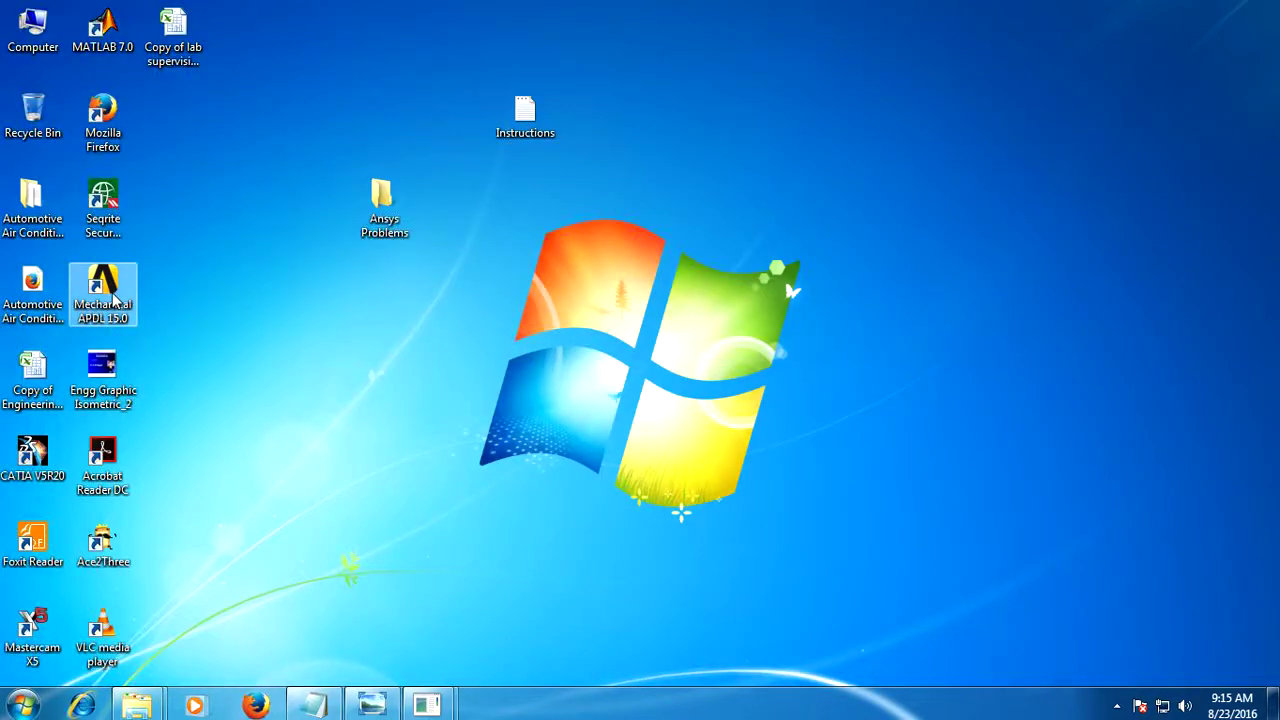
pyautogui.moveTo(371, 705)
pyautogui.click(492, 600)
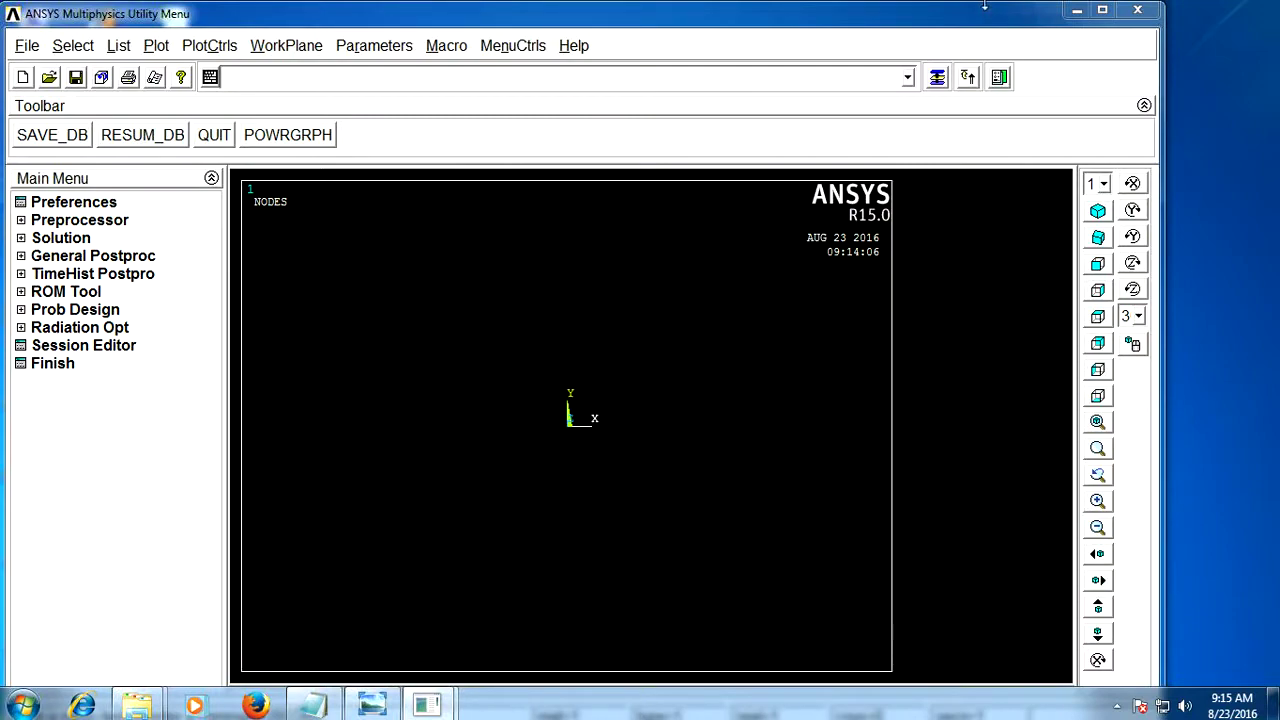
pyautogui.click(1102, 9)
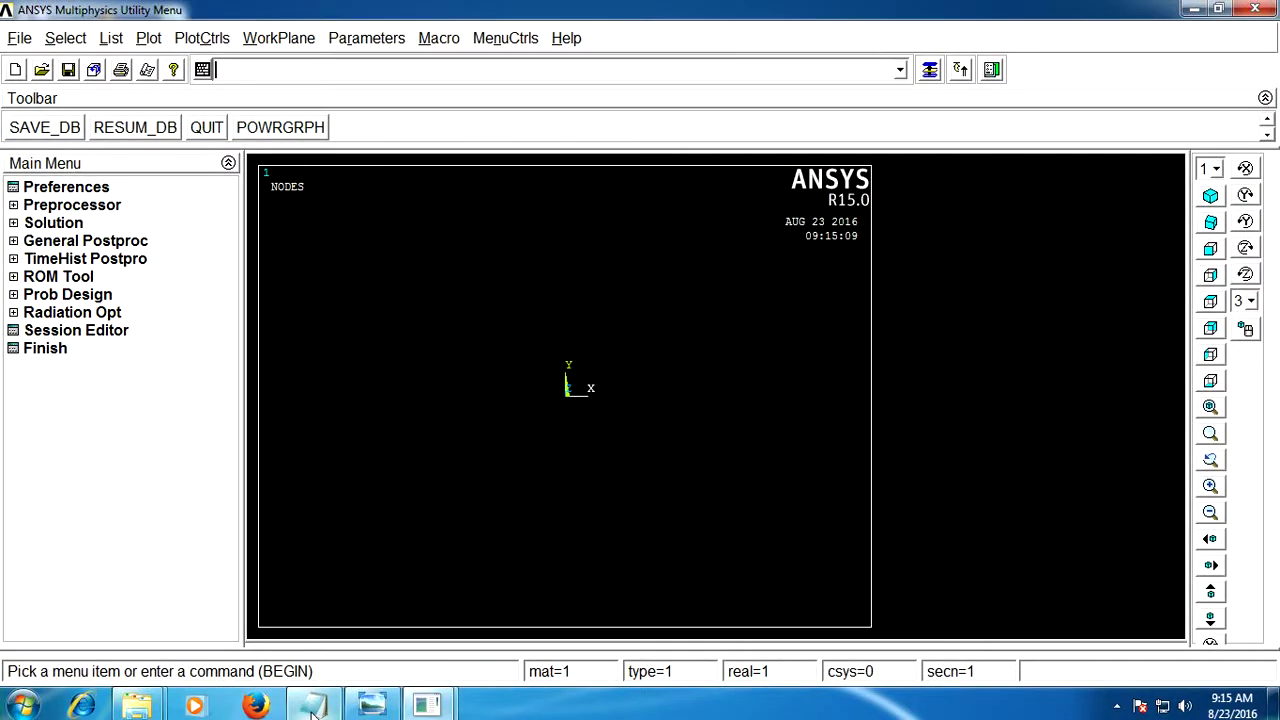
# Review the 'Stress & Deflection Analysis of Truss' title and the truss figure image
pyautogui.moveTo(313, 705)
pyautogui.click(335, 585)
pyautogui.moveTo(15, 220); pyautogui.dragTo(662, 234)
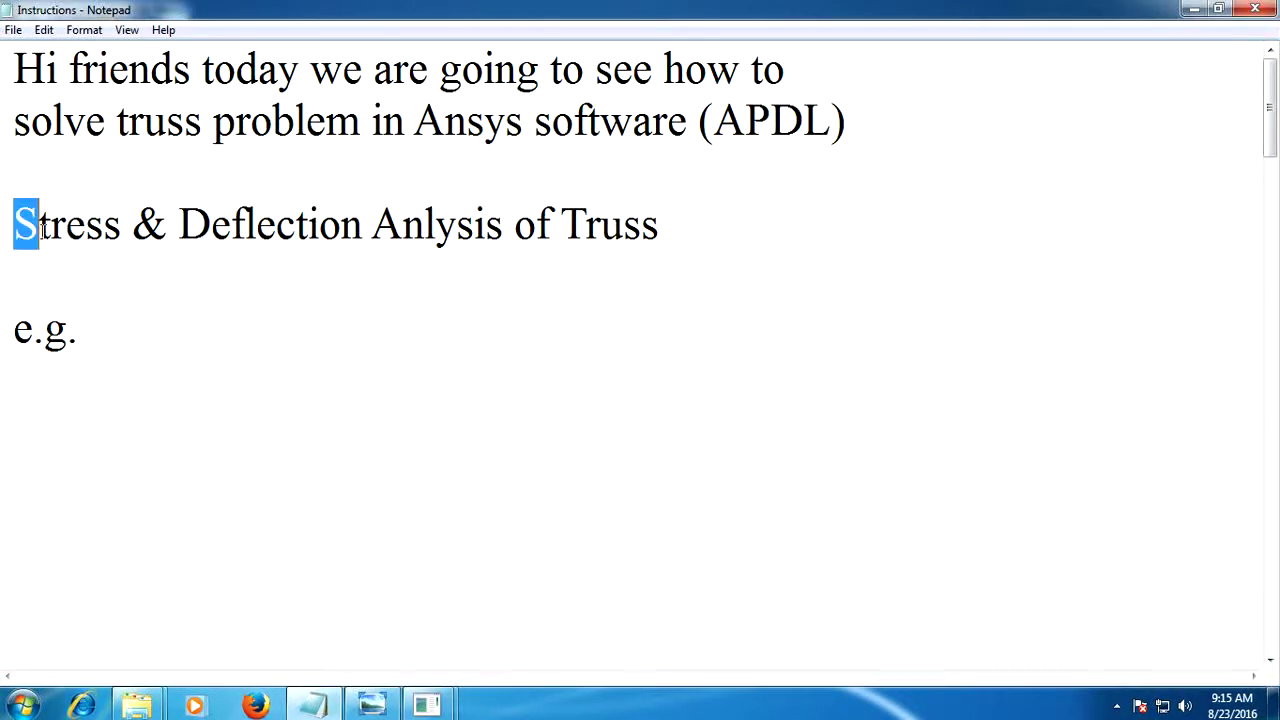
pyautogui.click(672, 252)
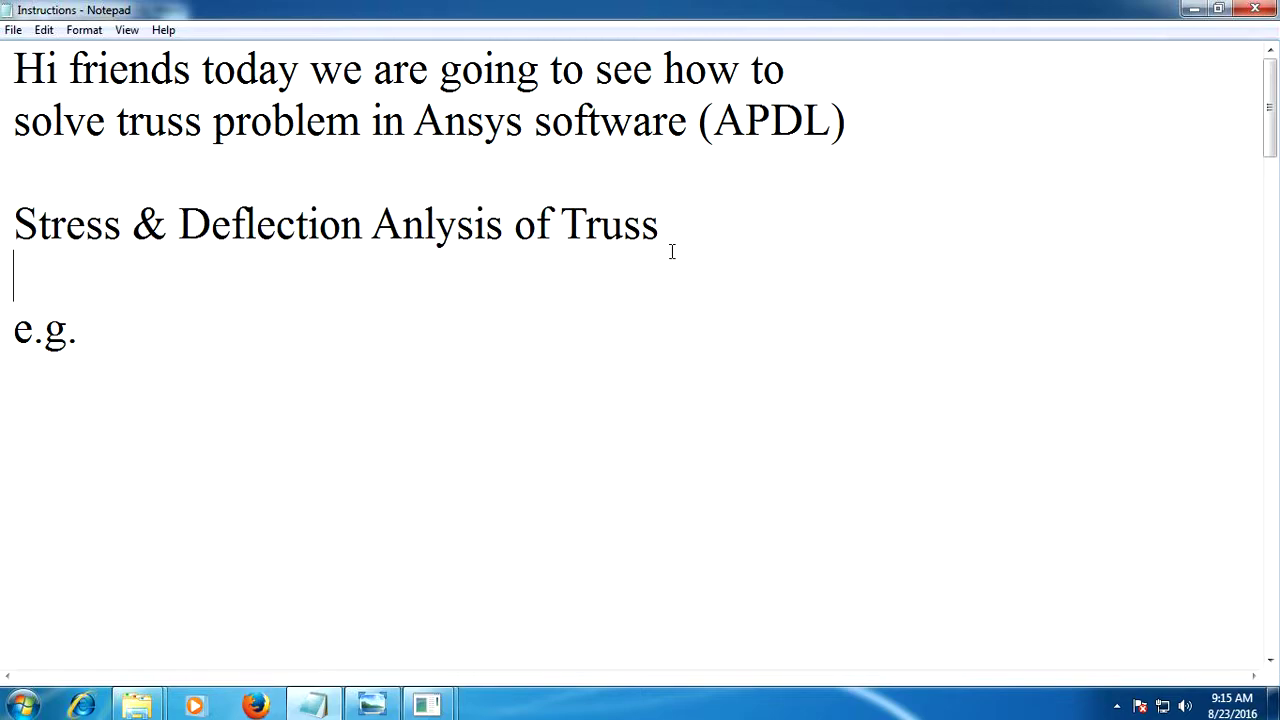
pyautogui.moveTo(14, 222)
pyautogui.mouseDown()
pyautogui.moveTo(214, 243)
pyautogui.moveTo(662, 224)
pyautogui.mouseUp()
pyautogui.moveTo(13, 332); pyautogui.dragTo(134, 345)
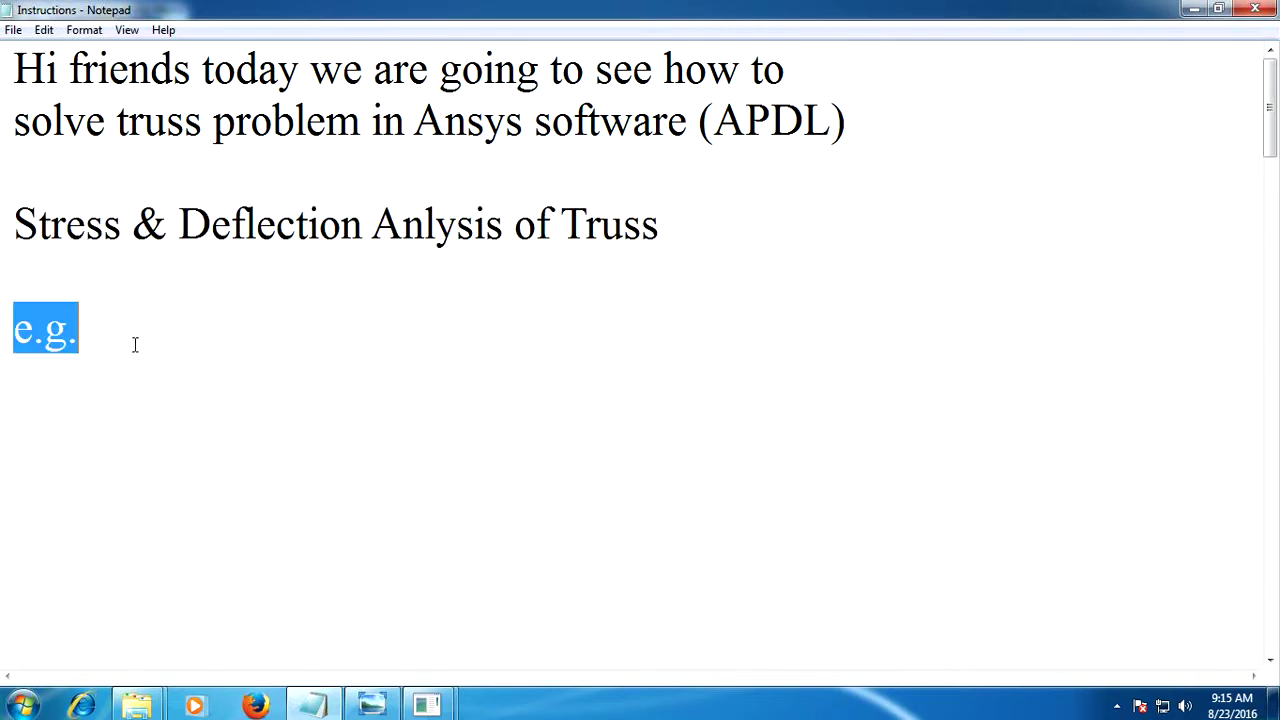
pyautogui.click(362, 706)
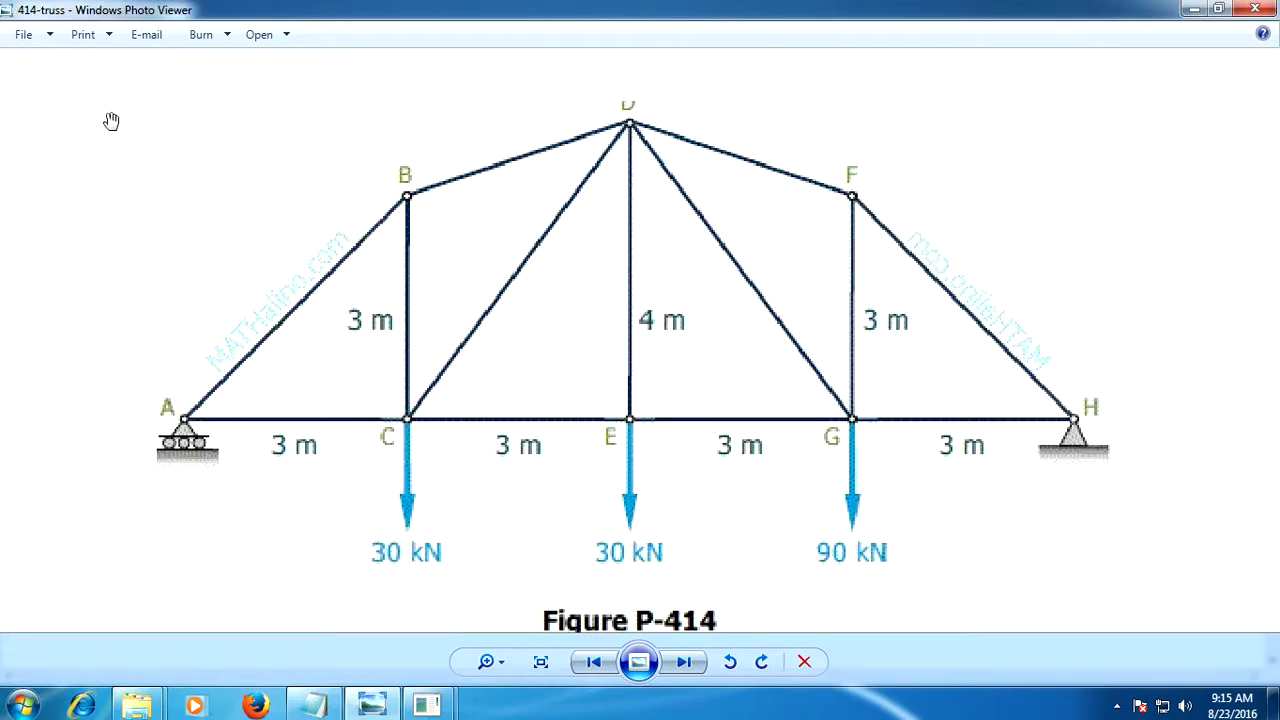
pyautogui.click(316, 706)
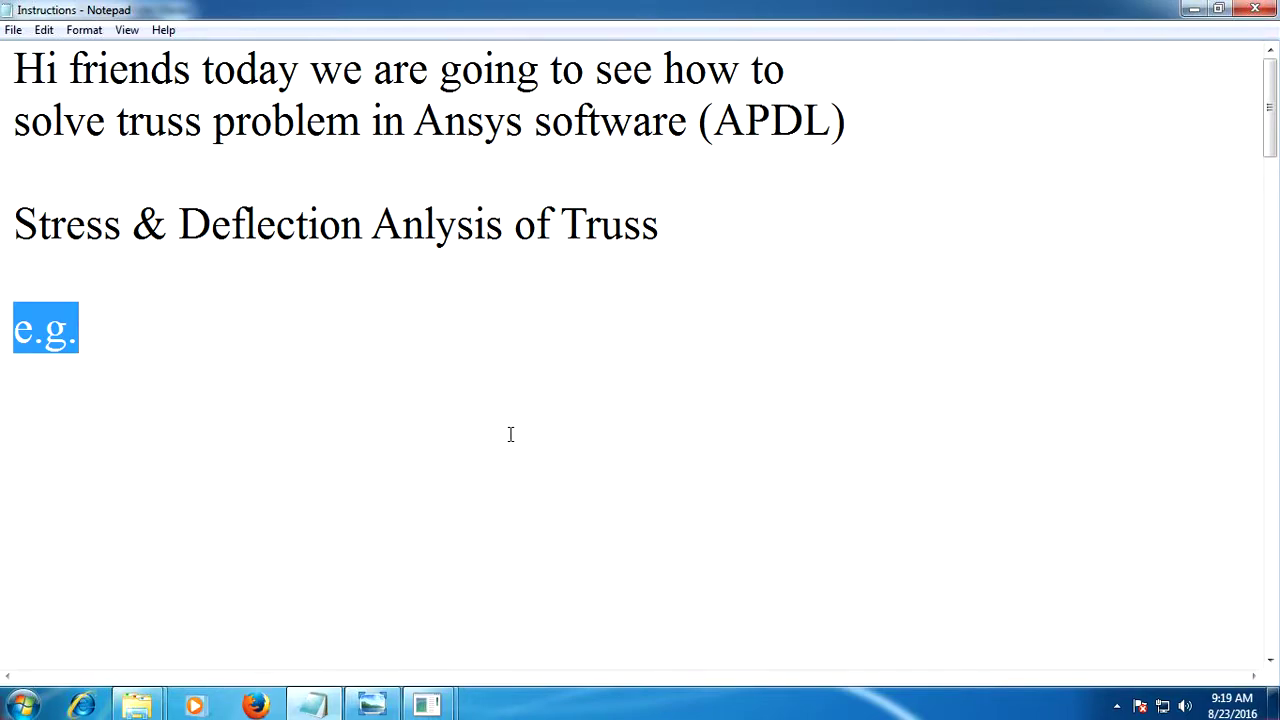
# Scroll to Given Data and highlight E=200GPa and the uniform area A=500 mm²
pyautogui.click(228, 423)
pyautogui.scroll(-2, 228, 423)
pyautogui.scroll(-1, 160, 424)
pyautogui.scroll(-1, 151, 420)
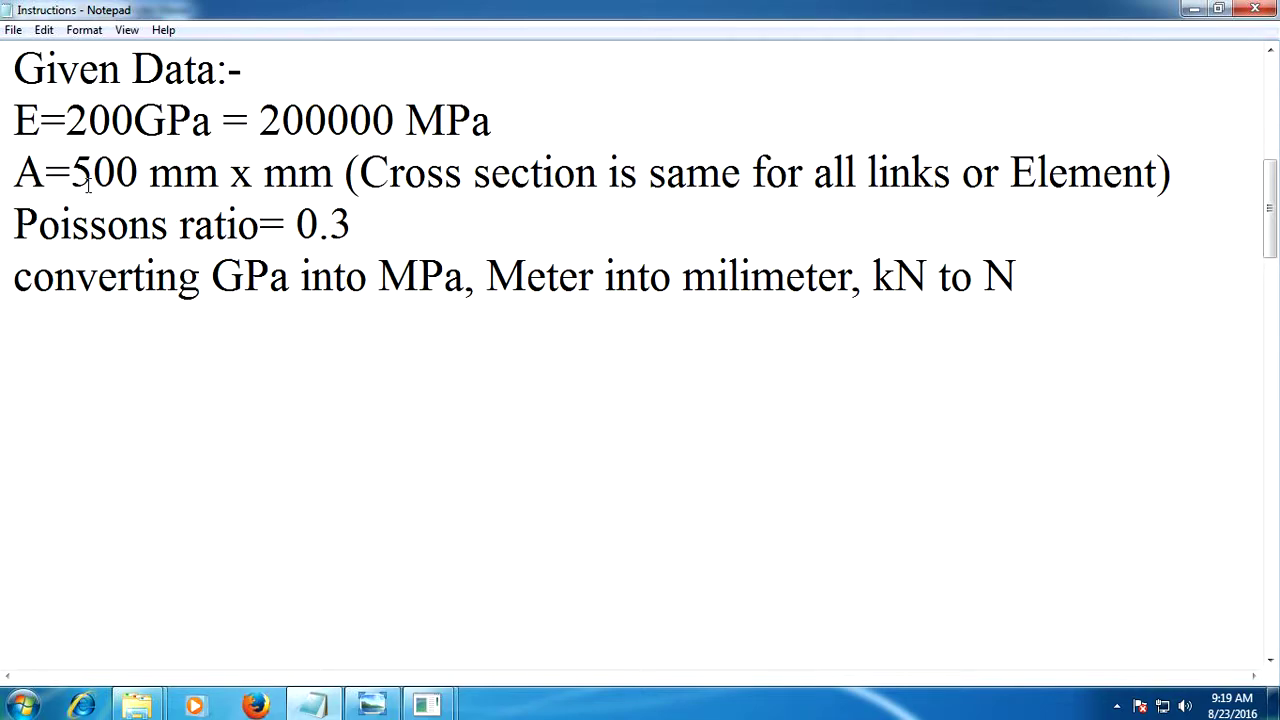
pyautogui.moveTo(12, 120); pyautogui.dragTo(506, 122)
pyautogui.moveTo(13, 172); pyautogui.dragTo(1157, 173)
pyautogui.moveTo(360, 173)
pyautogui.mouseDown()
pyautogui.moveTo(391, 185)
pyautogui.moveTo(1160, 190)
pyautogui.mouseUp()
pyautogui.click(1120, 250)
# Highlight Poisson's ratio 0.3 and the GPa-to-MPa conversion note, then return to ANSYS
pyautogui.moveTo(12, 224); pyautogui.dragTo(352, 224)
pyautogui.moveTo(28, 277)
pyautogui.mouseDown()
pyautogui.moveTo(434, 306)
pyautogui.moveTo(457, 277)
pyautogui.mouseUp()
pyautogui.click(218, 369)
pyautogui.moveTo(7, 286); pyautogui.dragTo(1047, 283)
pyautogui.click(1027, 341)
pyautogui.click(497, 620)
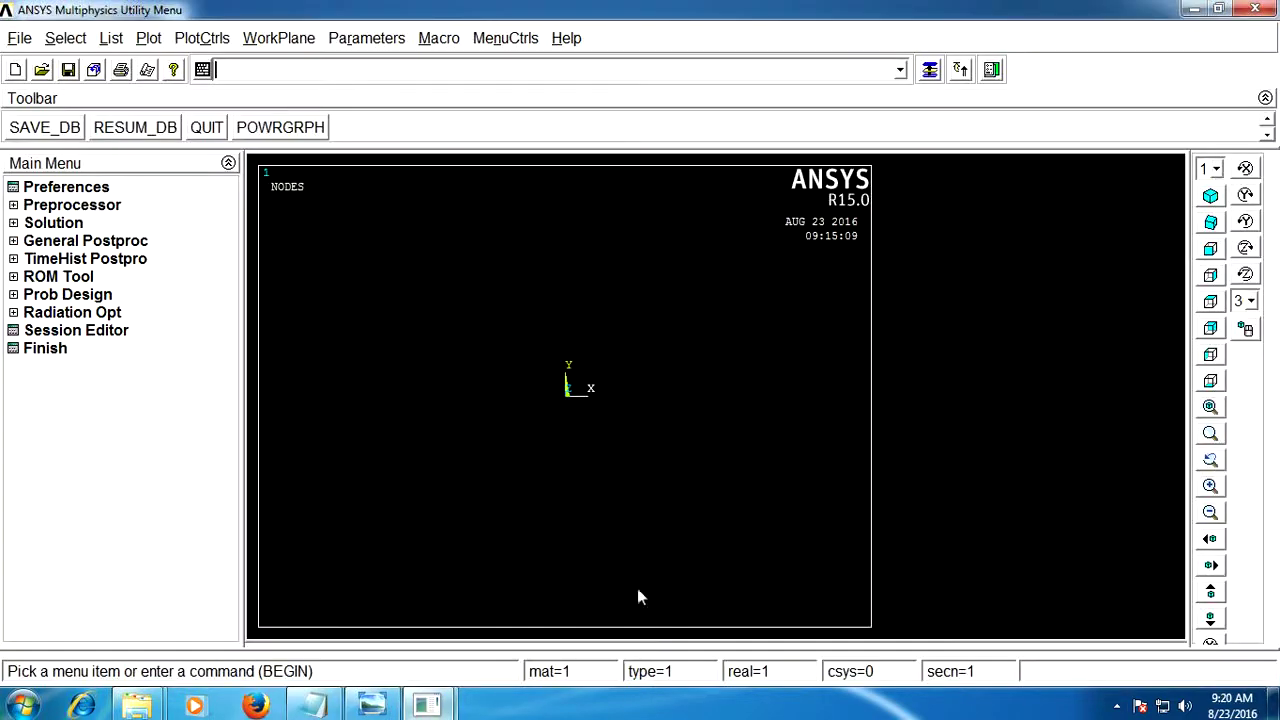
# Set the GUI Preferences filter to Structural only
pyautogui.click(72, 188)
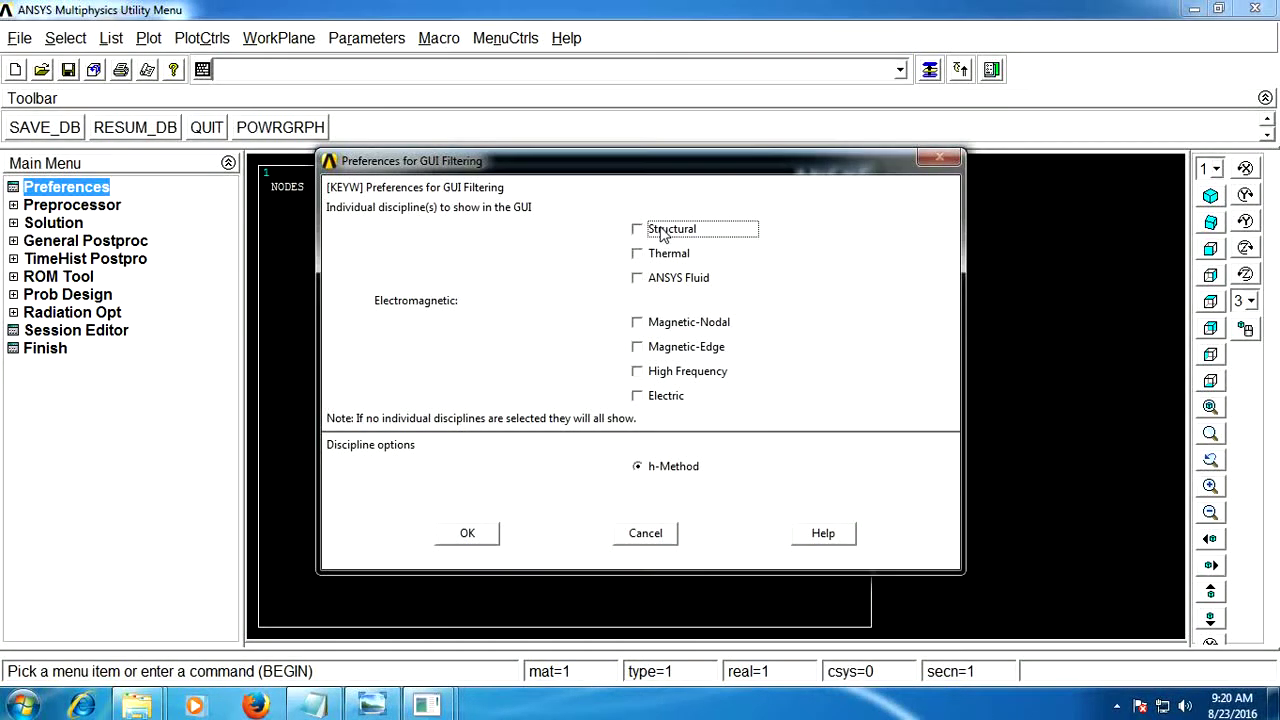
pyautogui.click(467, 533)
pyautogui.click(100, 207)
# Add a Link 3D finit stn 180 (LINK180) element type
pyautogui.click(98, 226)
pyautogui.click(110, 241)
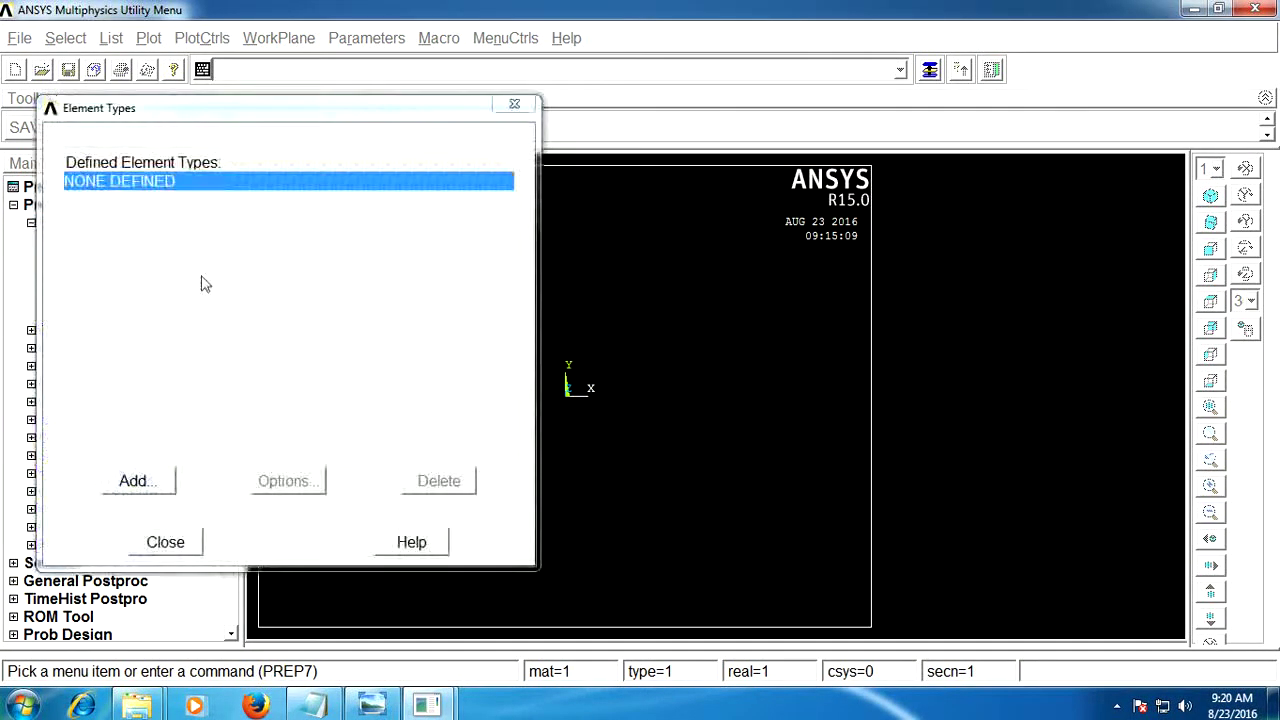
pyautogui.click(160, 482)
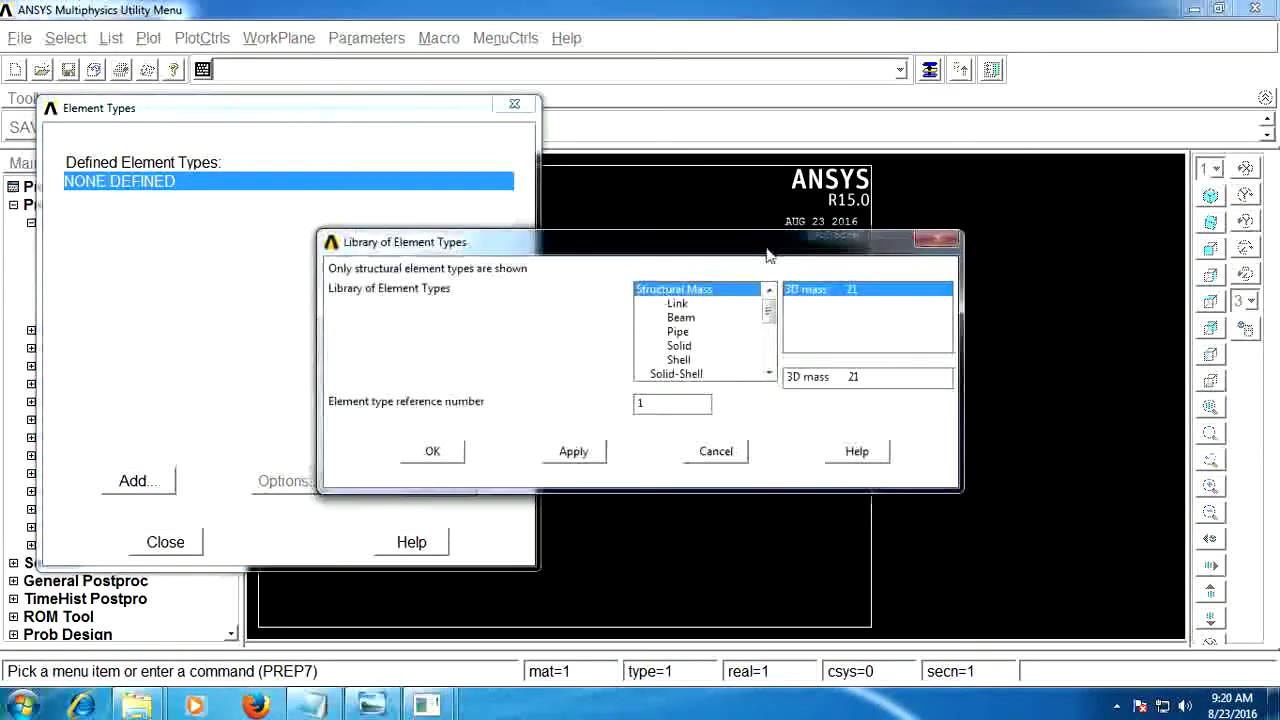
pyautogui.click(676, 305)
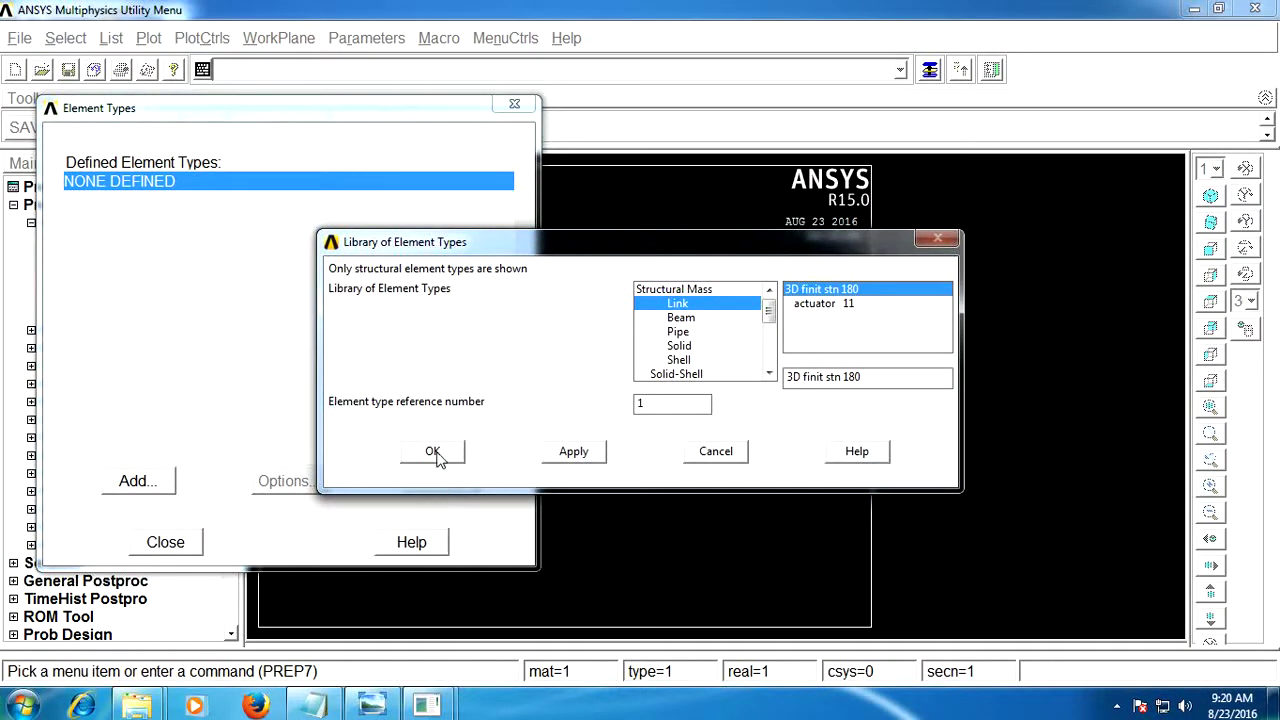
pyautogui.click(435, 452)
pyautogui.click(168, 540)
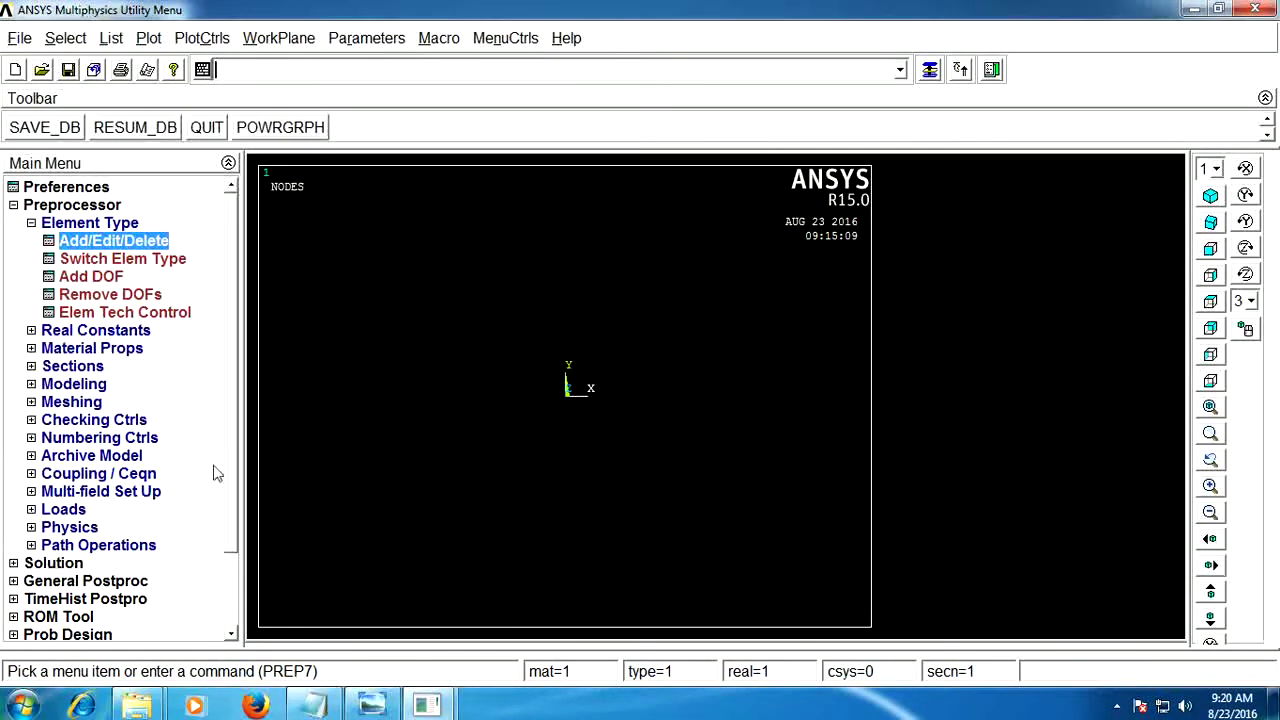
pyautogui.click(70, 223)
pyautogui.click(75, 240)
pyautogui.click(80, 259)
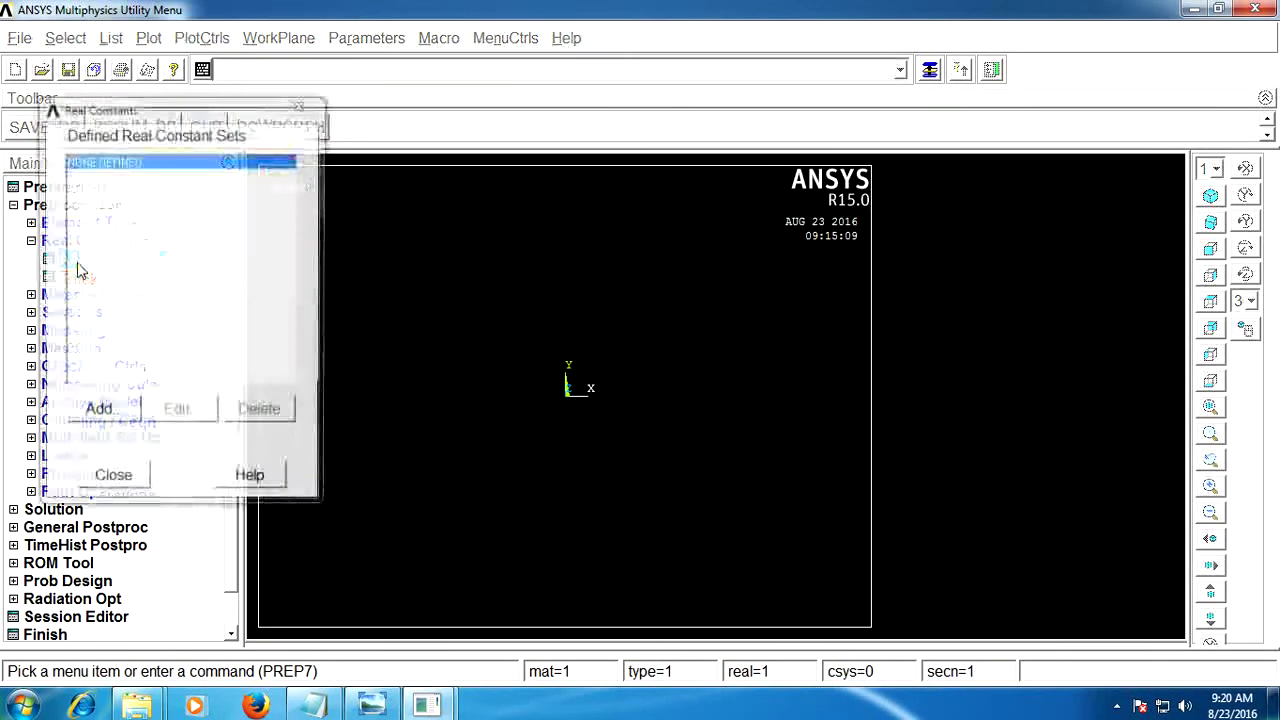
# Add real constant set 1 for LINK180 with AREA 500, checked against the notes
pyautogui.click(100, 408)
pyautogui.click(113, 477)
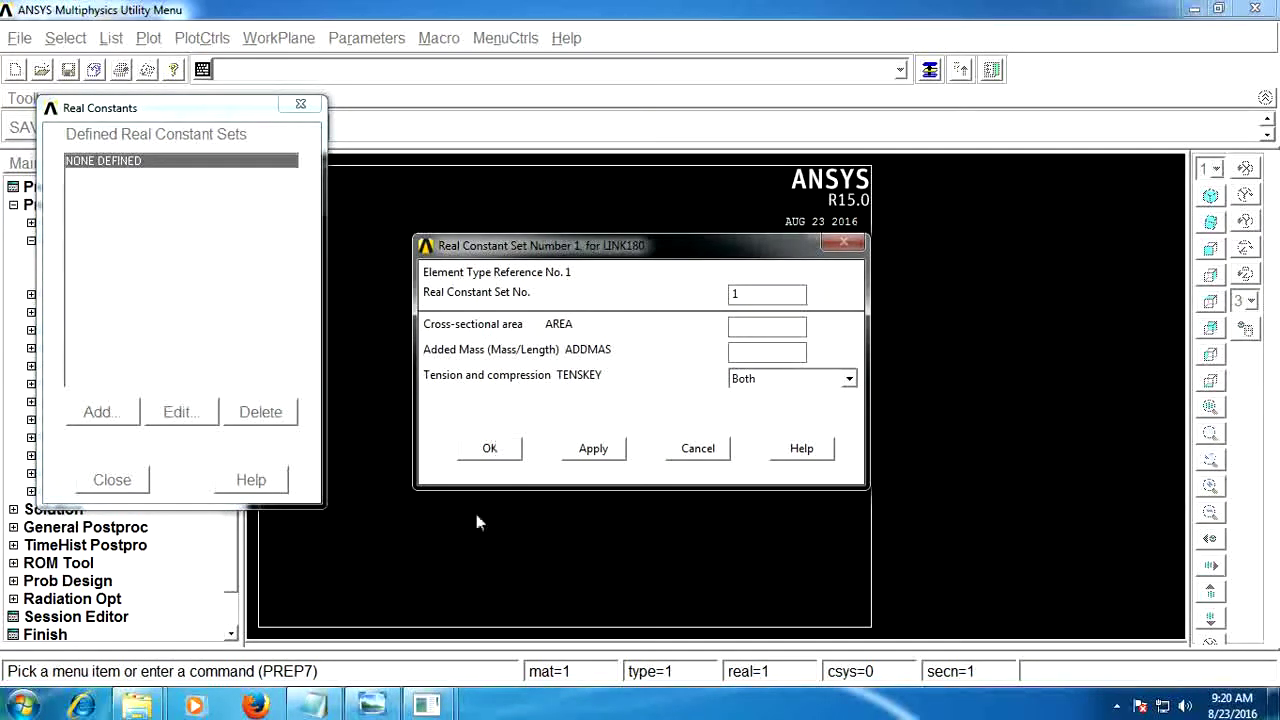
pyautogui.click(314, 705)
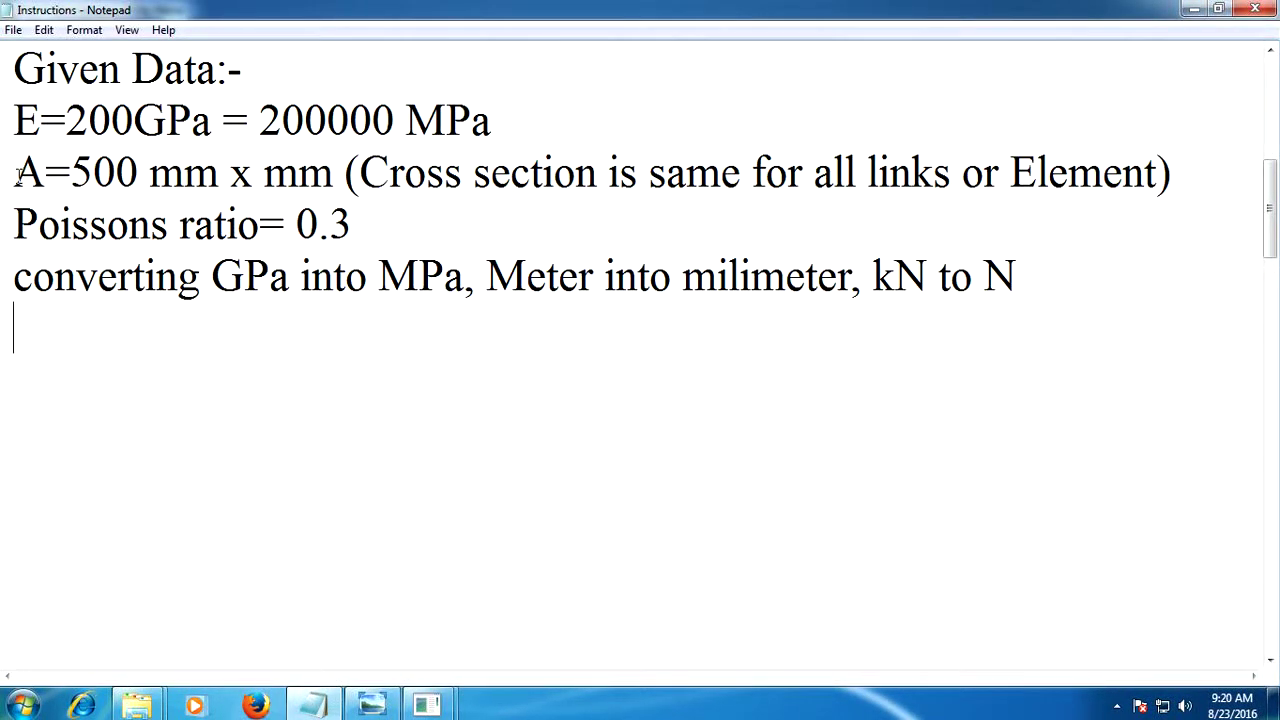
pyautogui.moveTo(16, 174); pyautogui.dragTo(333, 172)
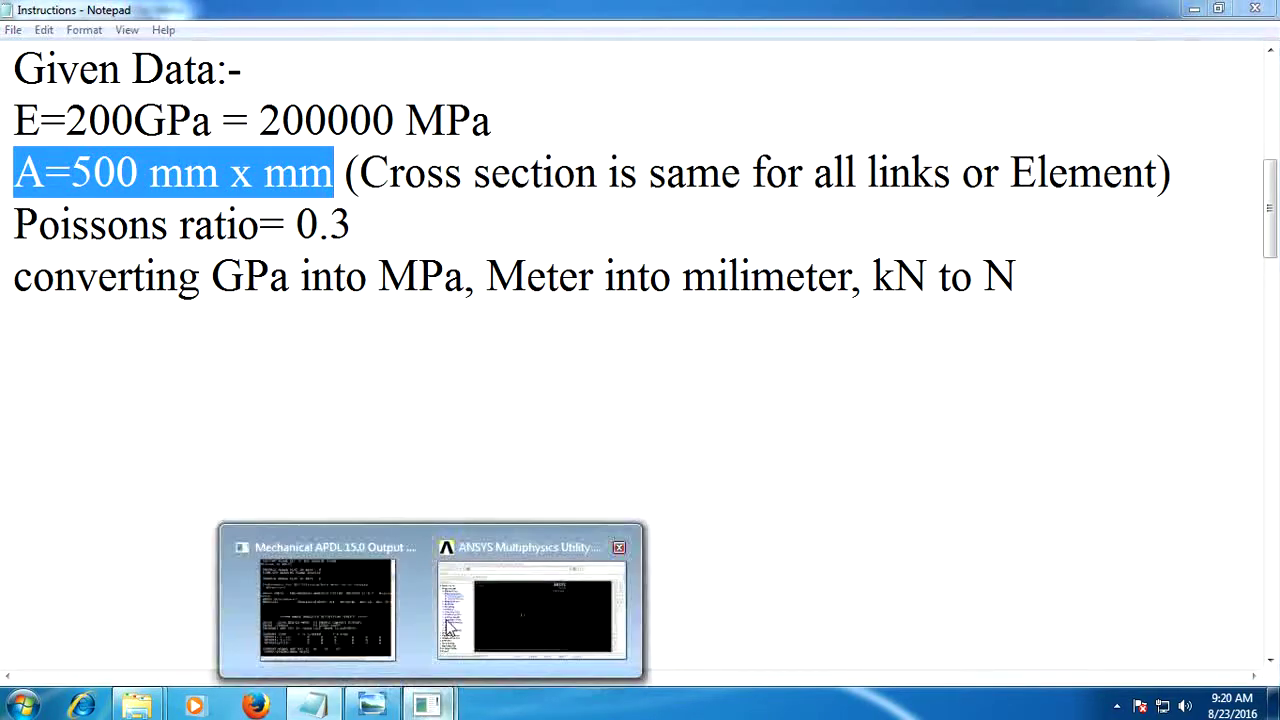
pyautogui.moveTo(427, 705)
pyautogui.click(529, 590)
pyautogui.click(928, 74)
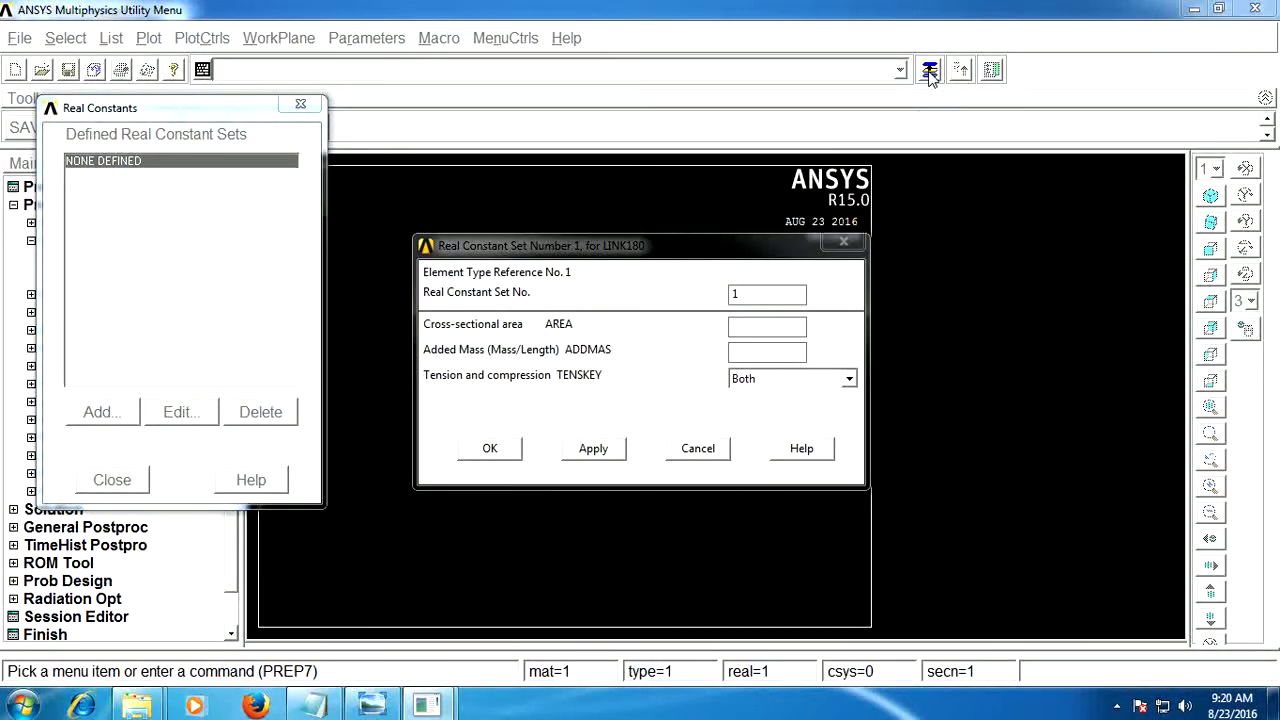
pyautogui.click(755, 333)
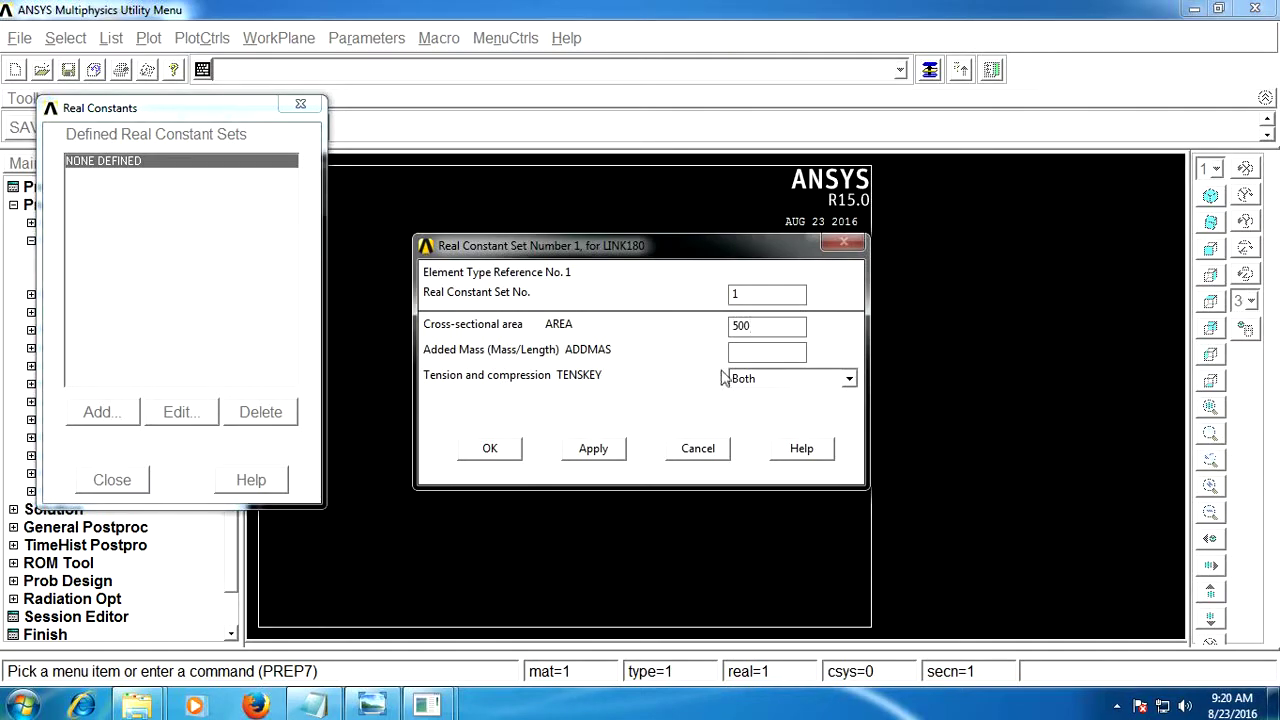
pyautogui.click(505, 452)
pyautogui.click(125, 484)
pyautogui.click(75, 242)
pyautogui.click(78, 259)
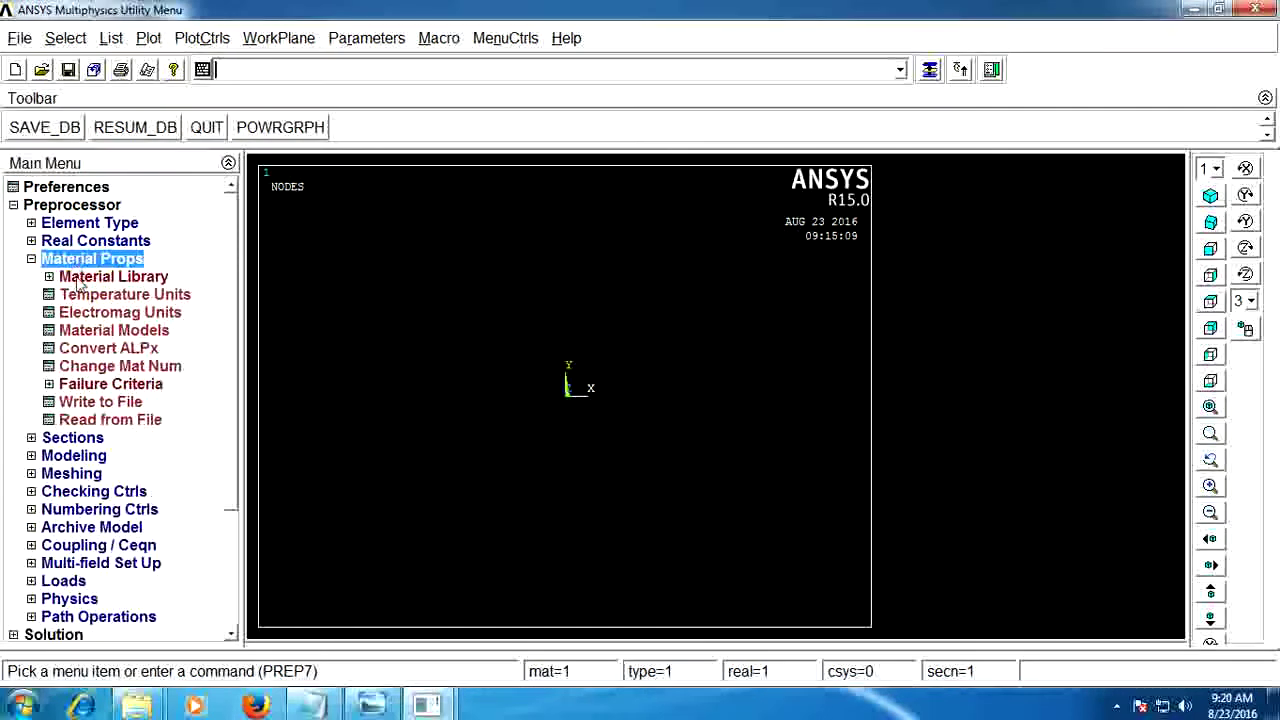
# Open the Structural > Linear > Elastic > Isotropic material model for material 1
pyautogui.doubleClick(85, 331)
pyautogui.doubleClick(672, 320)
pyautogui.doubleClick(691, 339)
pyautogui.doubleClick(705, 360)
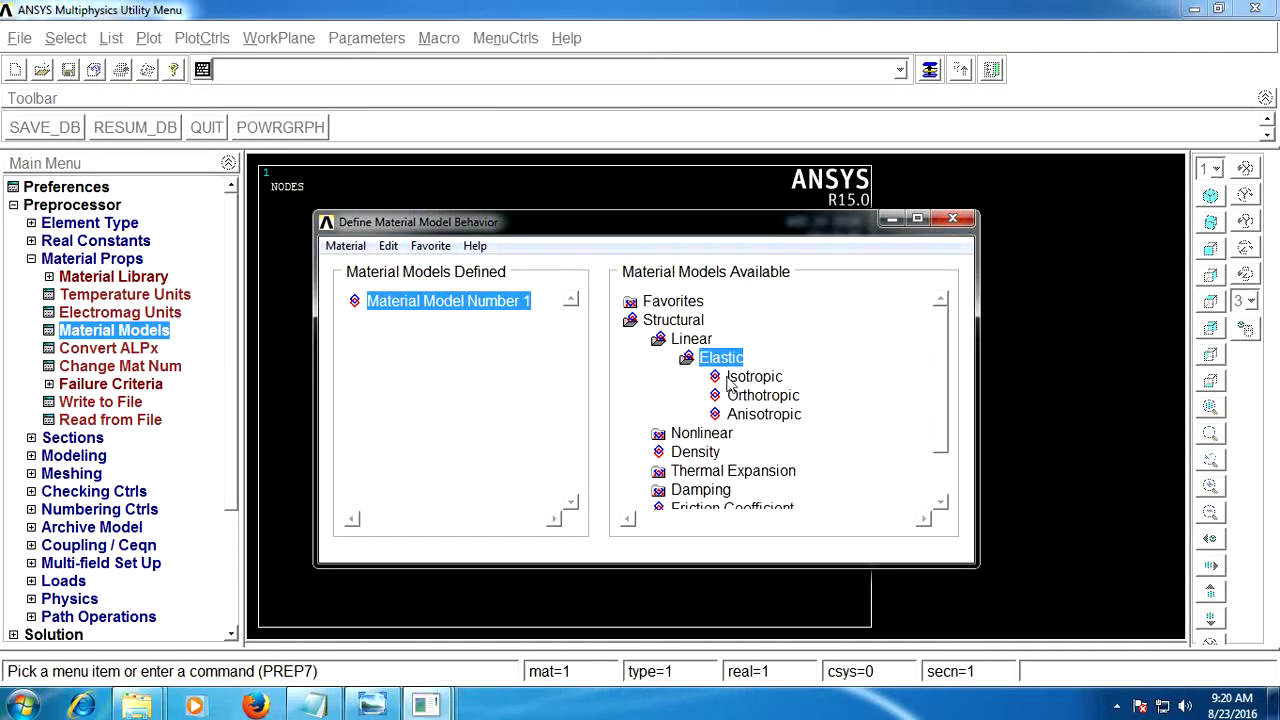
pyautogui.doubleClick(740, 377)
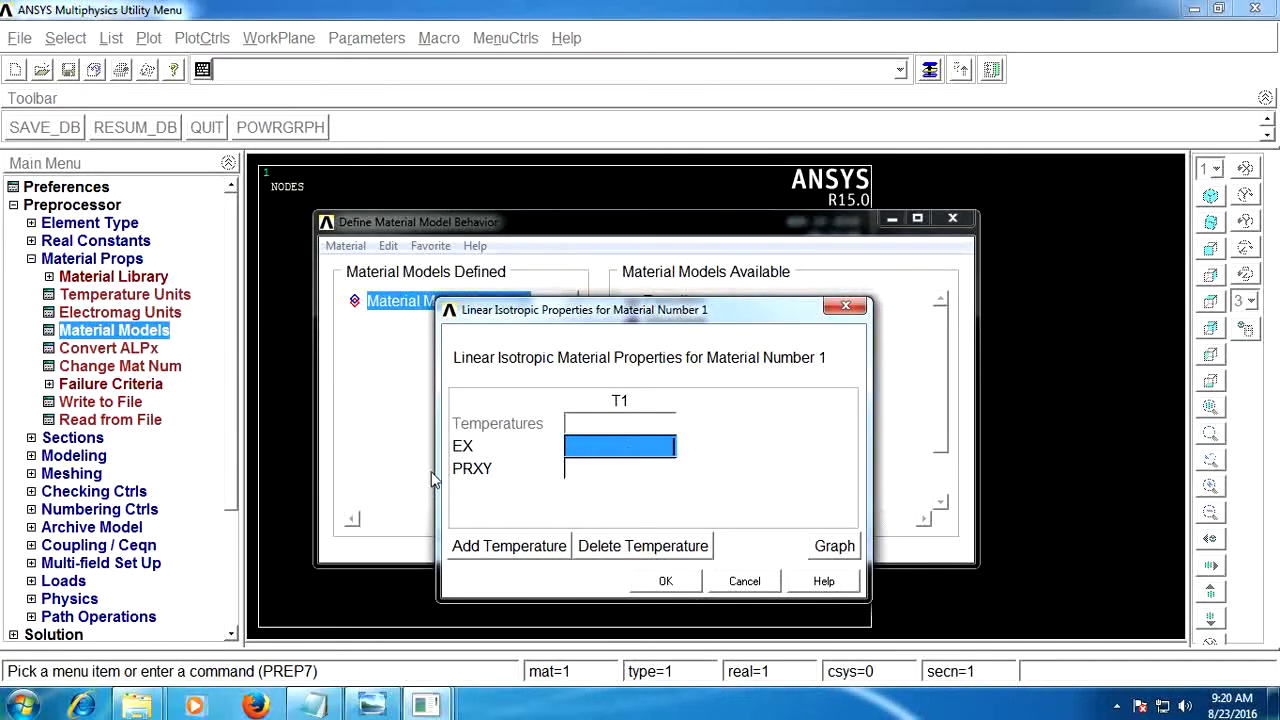
pyautogui.press('Tab')
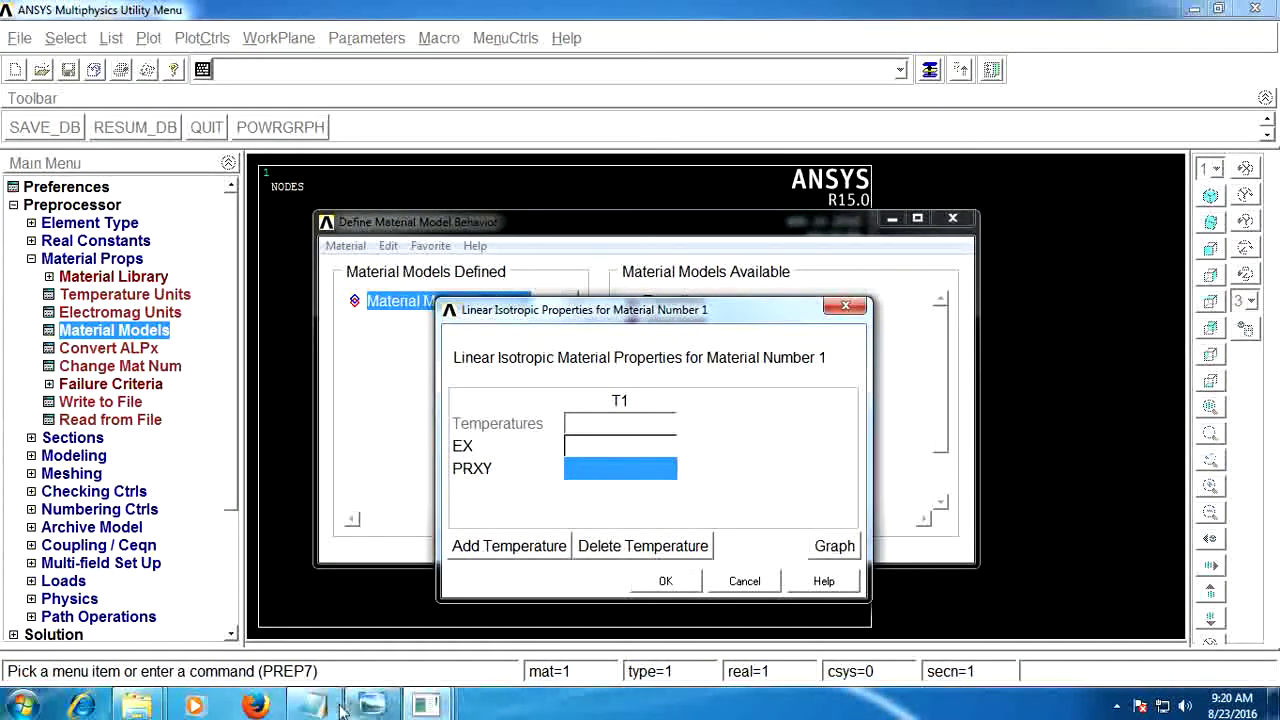
# Check E=200000 MPa and Poisson's ratio 0.3 in the notes
pyautogui.click(316, 706)
pyautogui.click(270, 276)
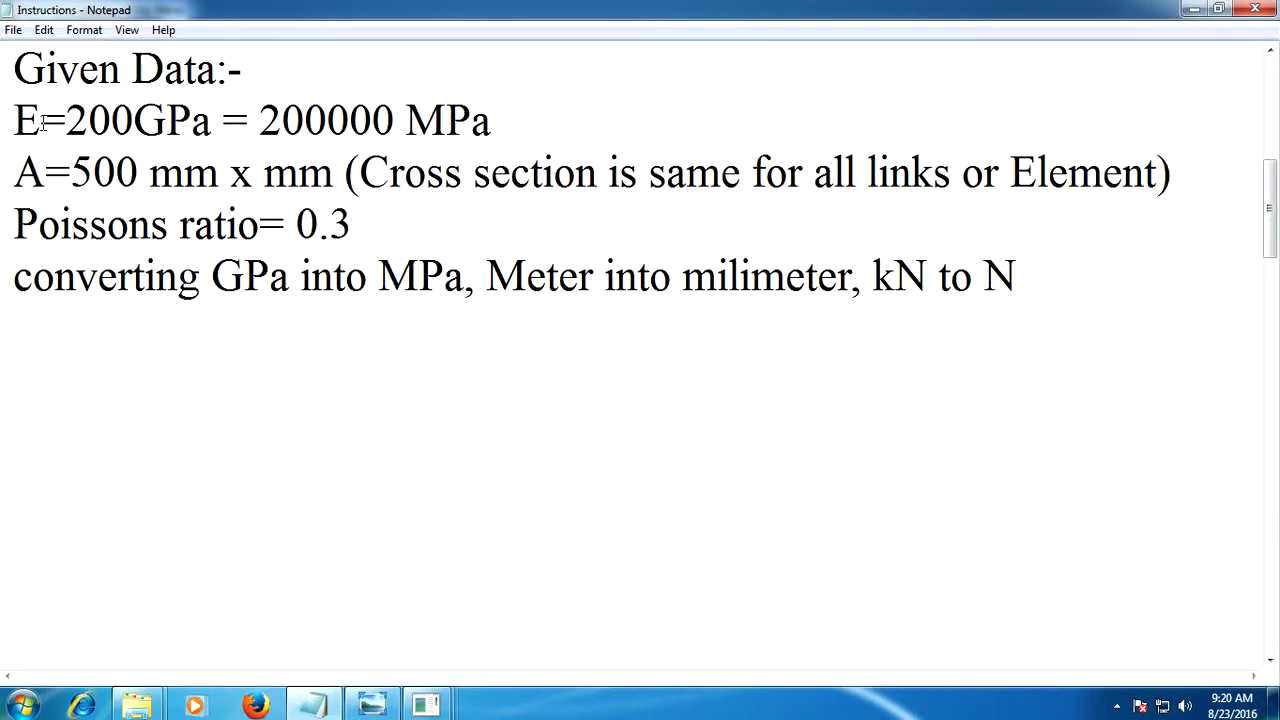
pyautogui.moveTo(14, 120); pyautogui.dragTo(497, 133)
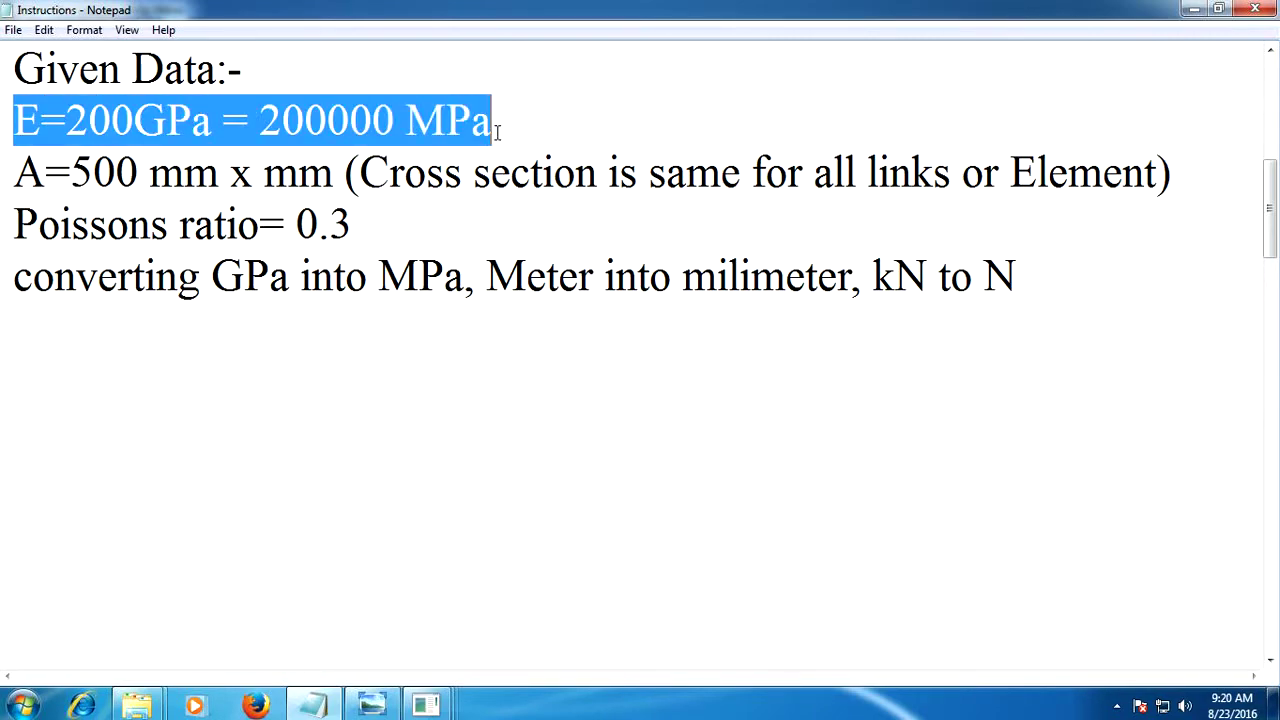
pyautogui.moveTo(5, 224)
pyautogui.mouseDown()
pyautogui.moveTo(190, 226)
pyautogui.moveTo(363, 248)
pyautogui.mouseUp()
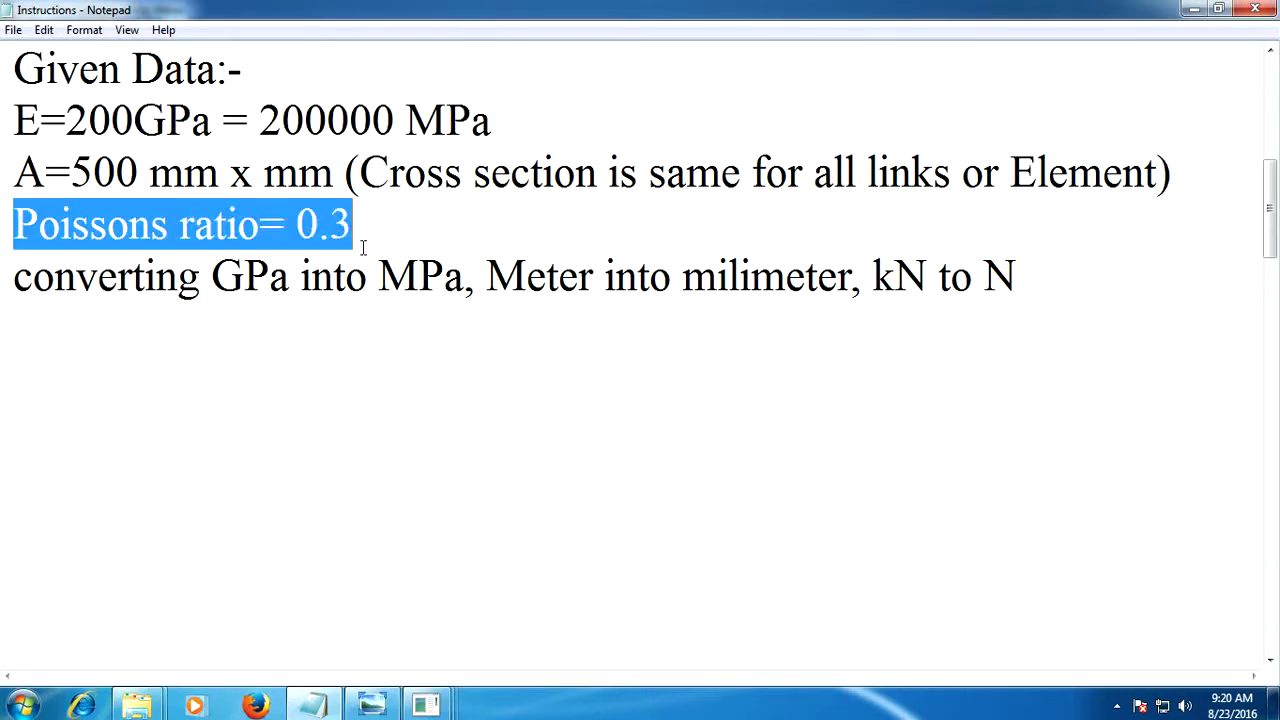
pyautogui.moveTo(426, 706)
pyautogui.click(440, 640)
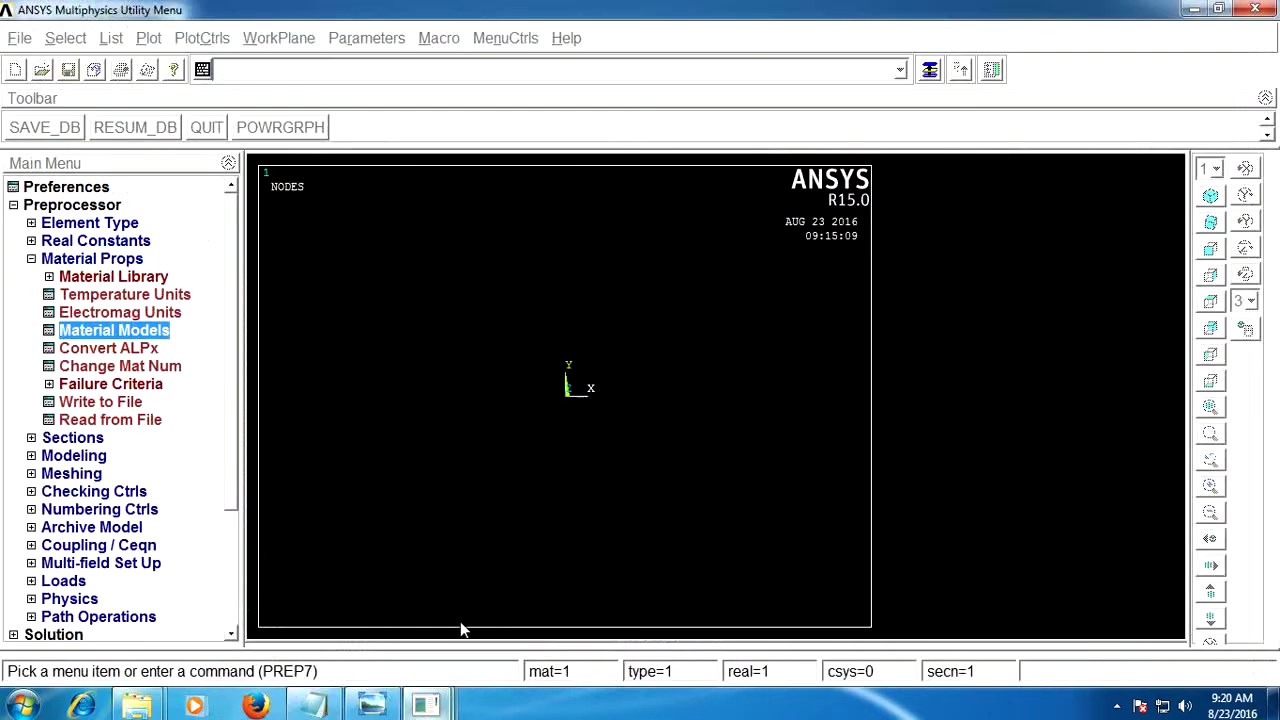
pyautogui.click(930, 70)
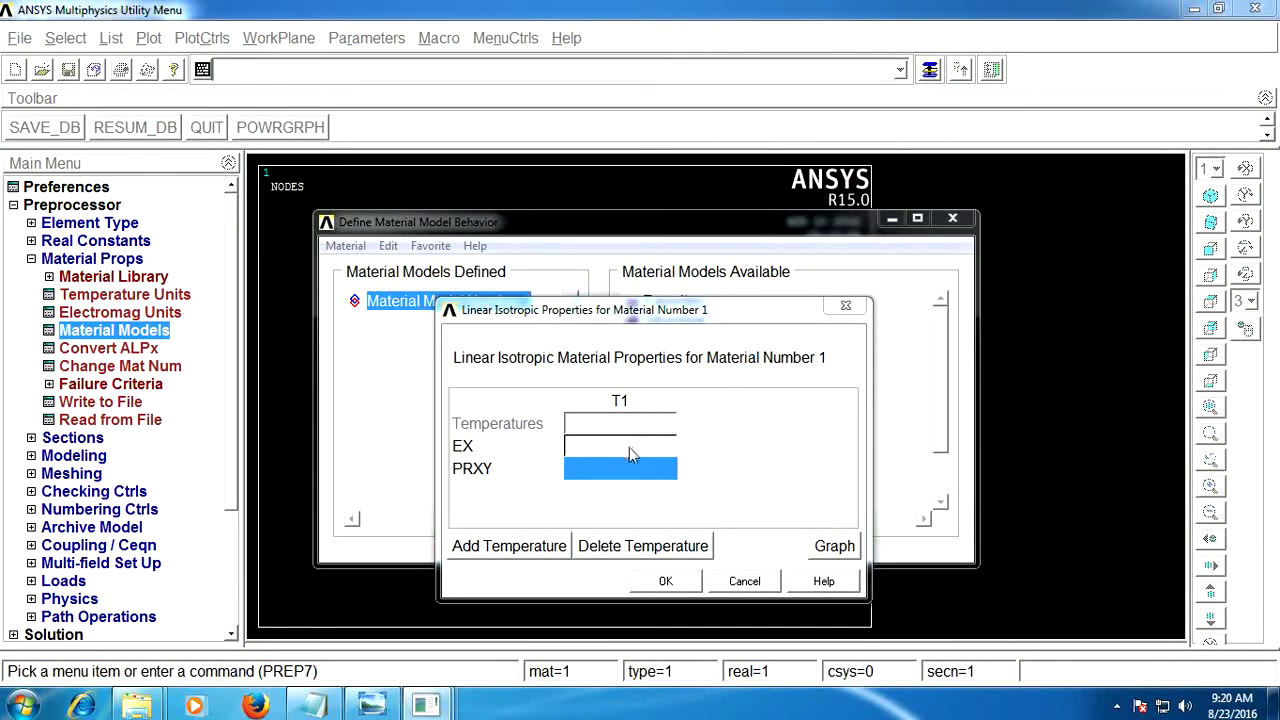
# Enter EX 200000 and PRXY 0, then close the material model window
pyautogui.click(630, 450)
pyautogui.write('200000')
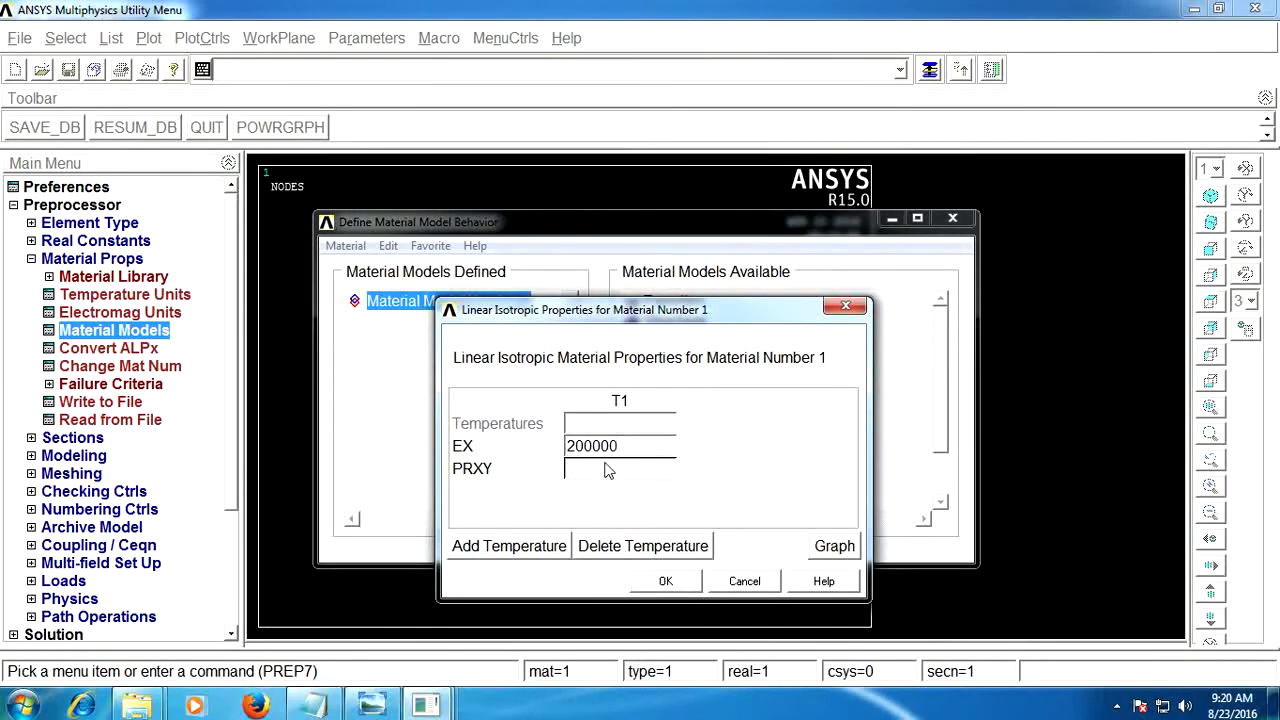
pyautogui.click(607, 470)
pyautogui.write('00')
pyautogui.click(668, 582)
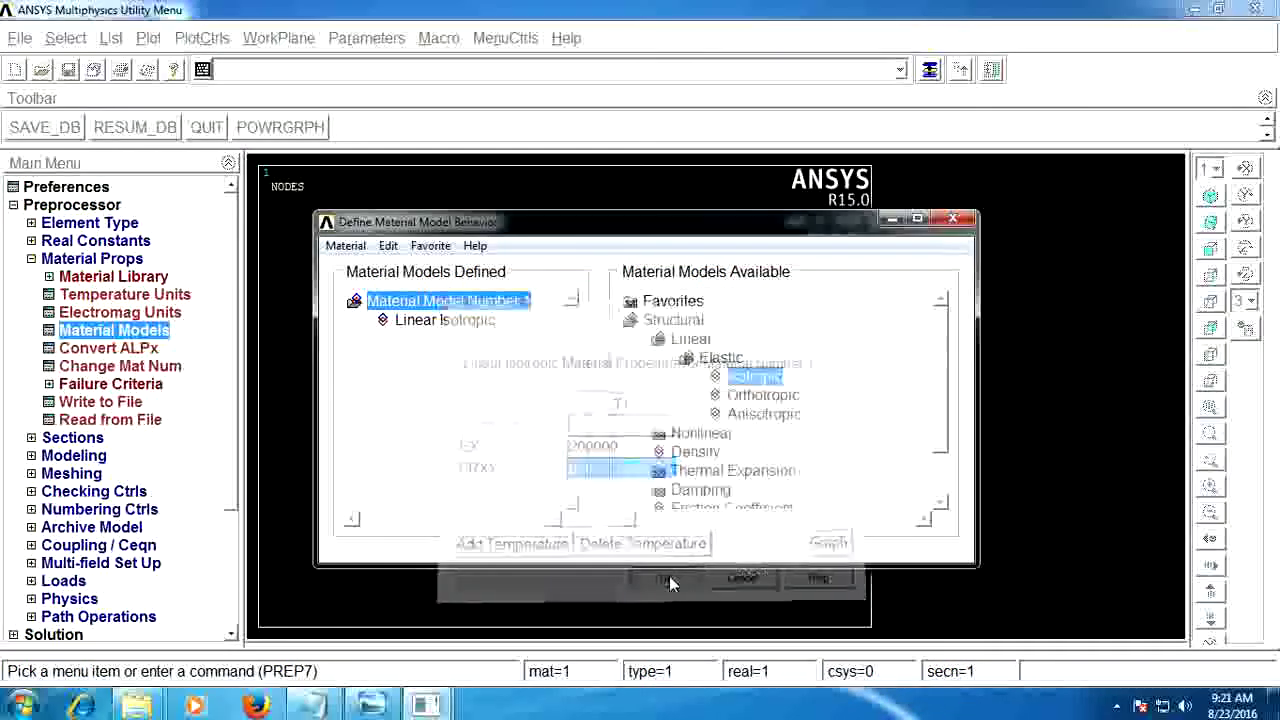
pyautogui.click(968, 225)
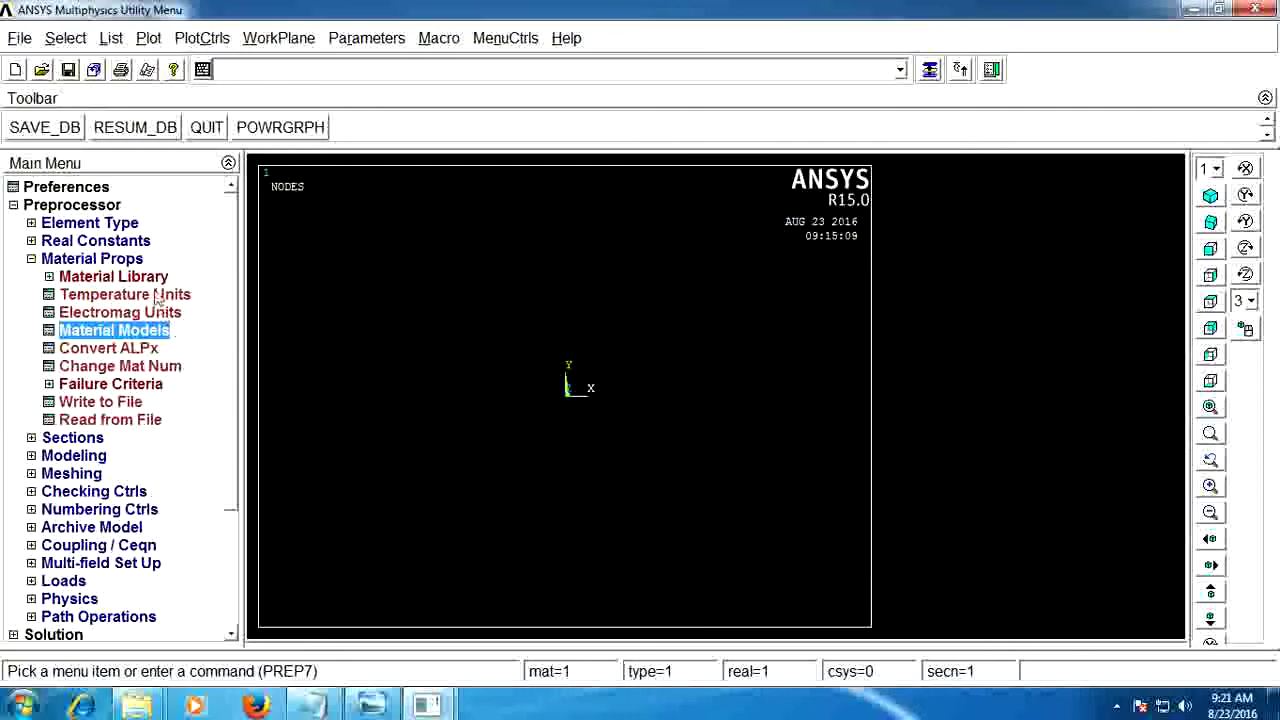
pyautogui.click(95, 259)
# Expand Modeling > Create, then scroll the notes to the Nodes and Elements lines
pyautogui.click(83, 300)
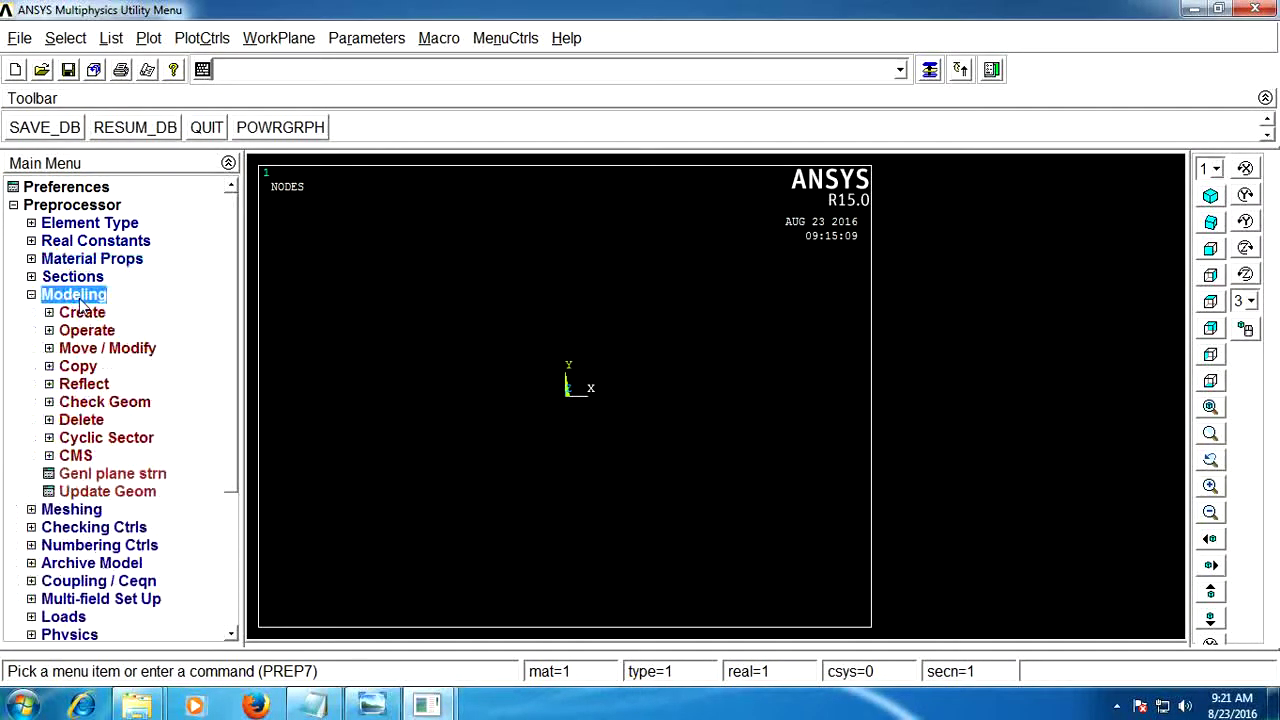
pyautogui.click(82, 313)
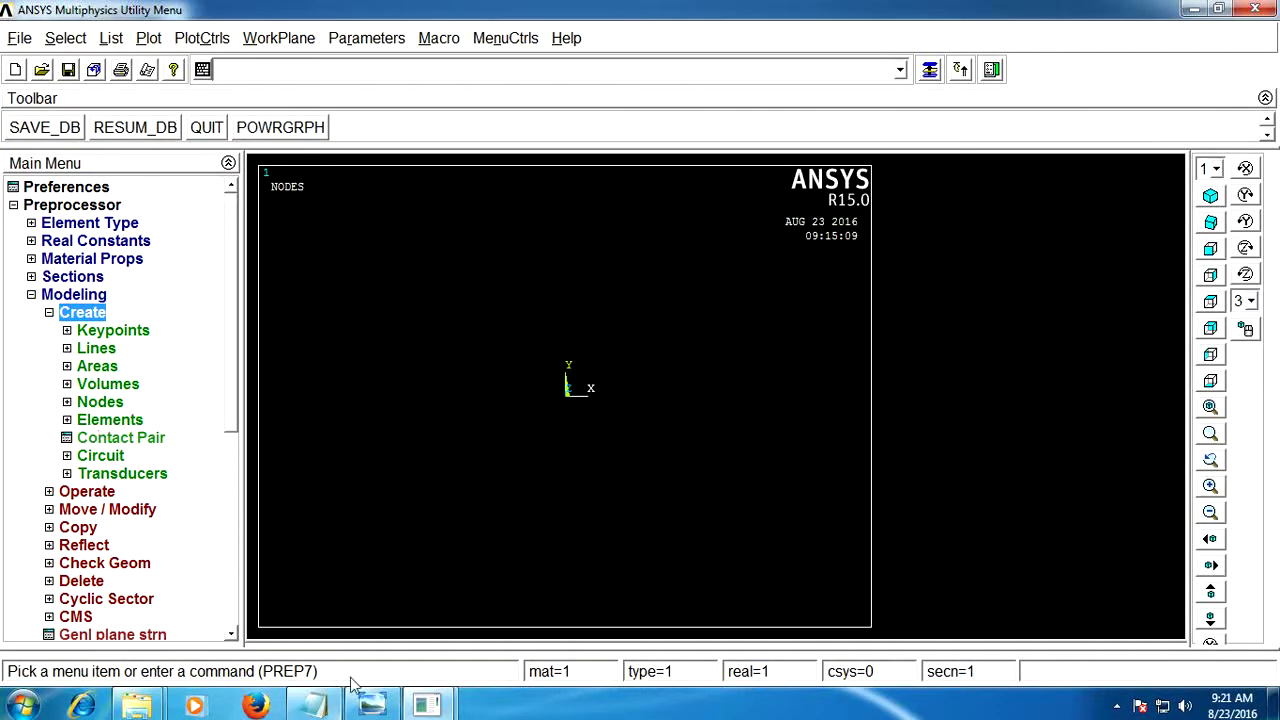
pyautogui.click(385, 705)
pyautogui.scroll(-5, 250, 397)
pyautogui.scroll(-4, 250, 397)
pyautogui.scroll(1, 249, 397)
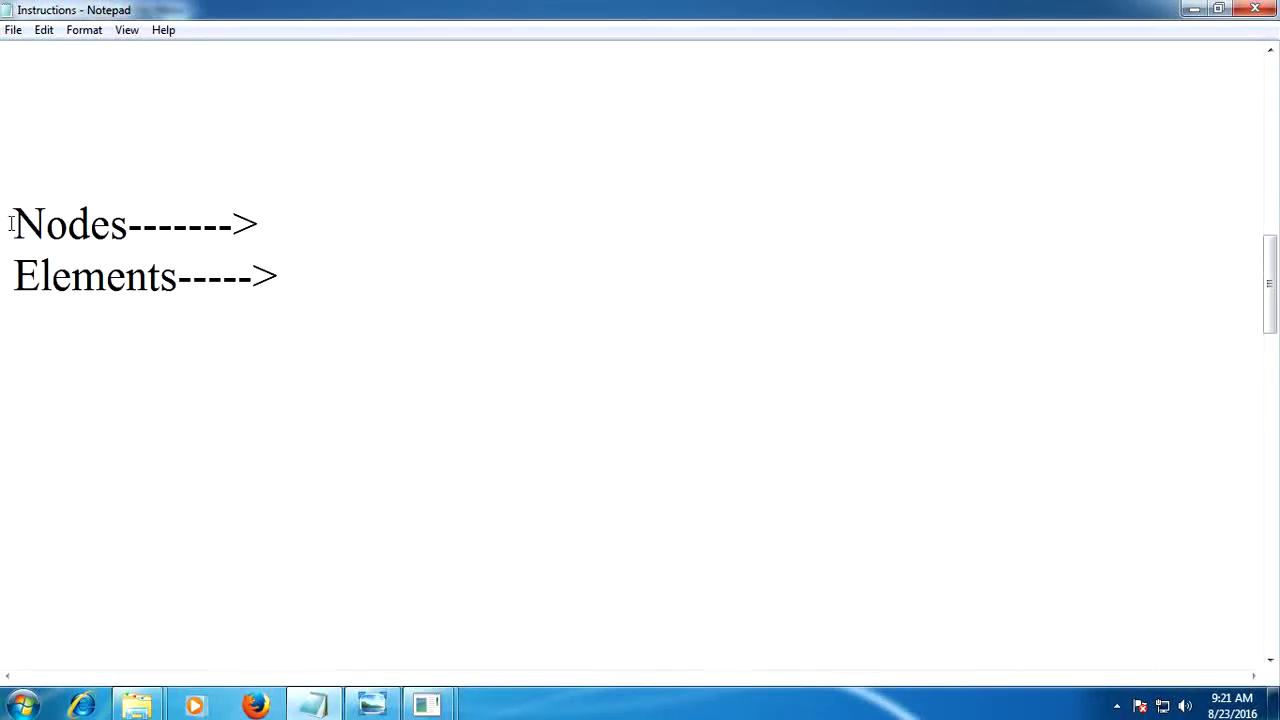
# Mark the Nodes line in the notes and compare it with the truss figure
pyautogui.moveTo(10, 224); pyautogui.dragTo(262, 225)
pyautogui.click(283, 226)
pyautogui.moveTo(16, 228); pyautogui.dragTo(260, 225)
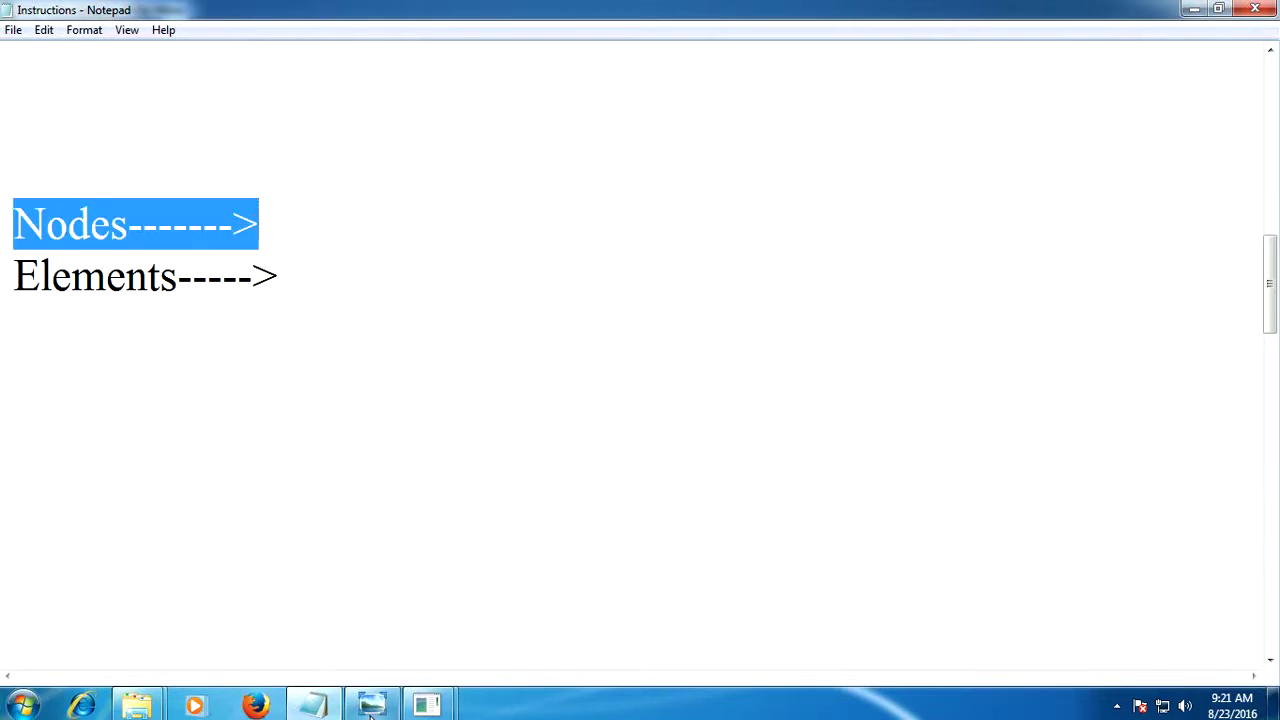
pyautogui.click(371, 705)
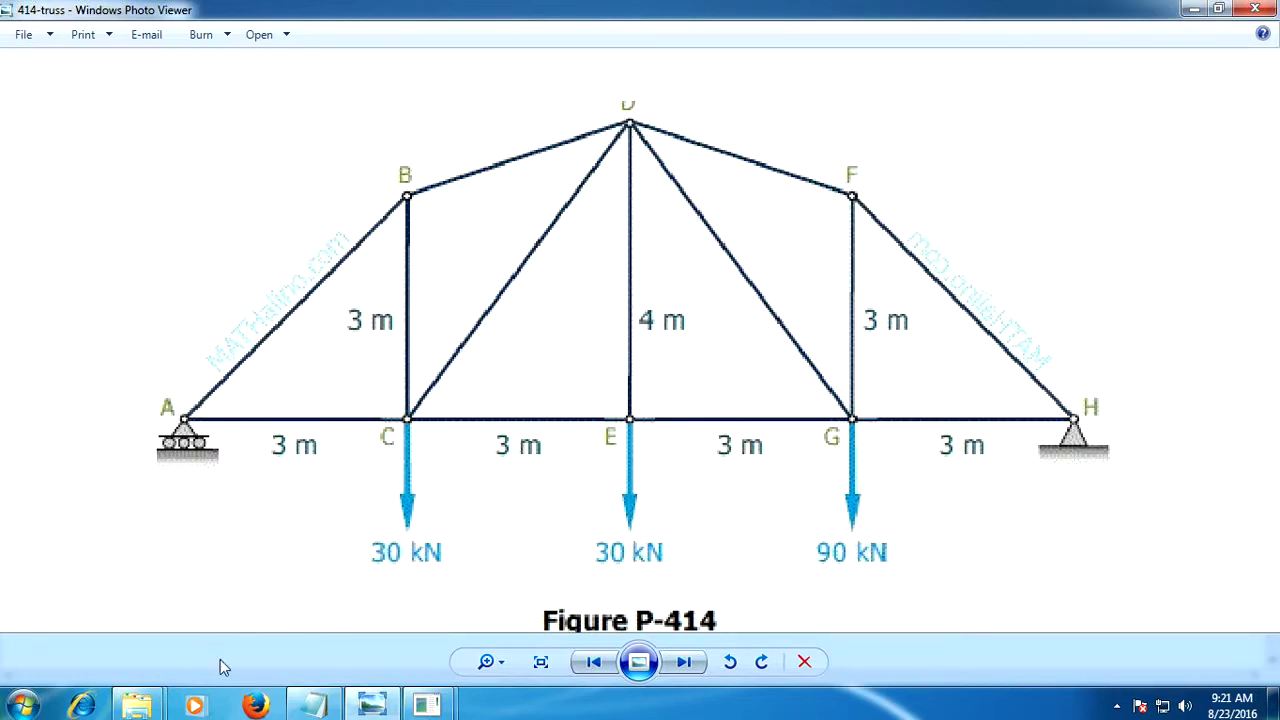
pyautogui.click(314, 705)
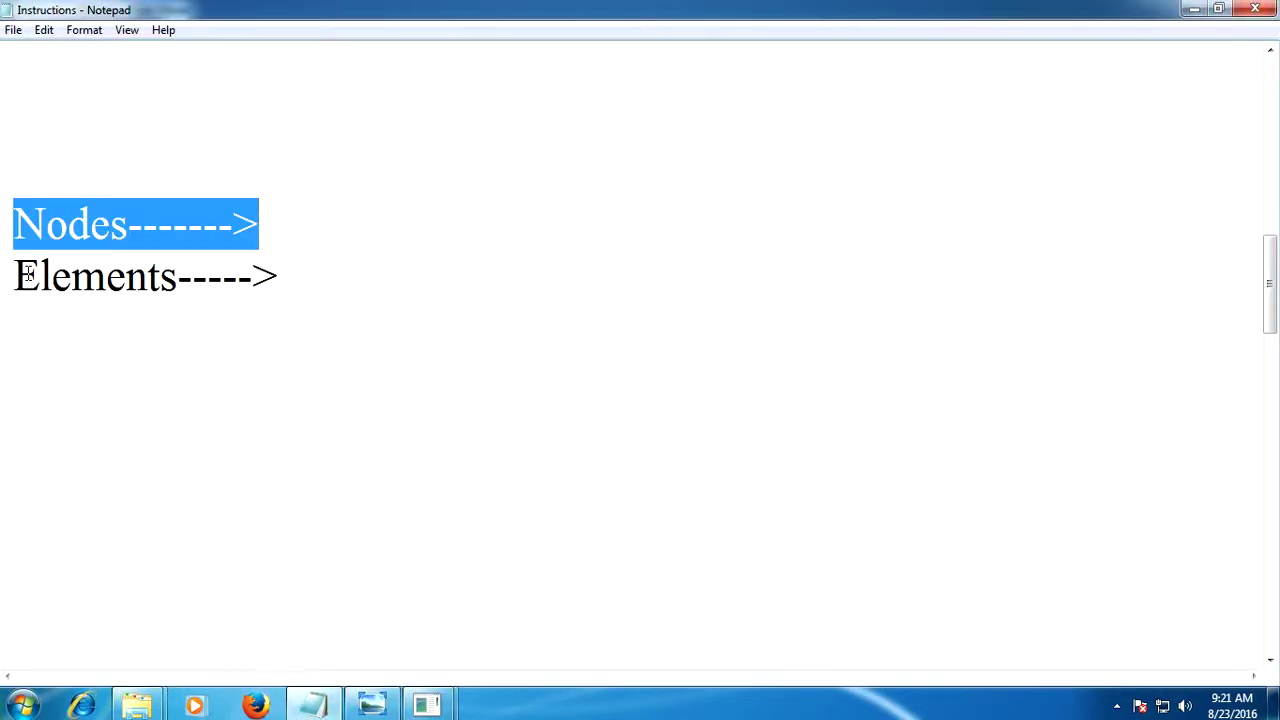
# Mark the Elements line, view the truss figure, then expand Create > Nodes in ANSYS
pyautogui.moveTo(28, 275); pyautogui.dragTo(323, 274)
pyautogui.click(78, 310)
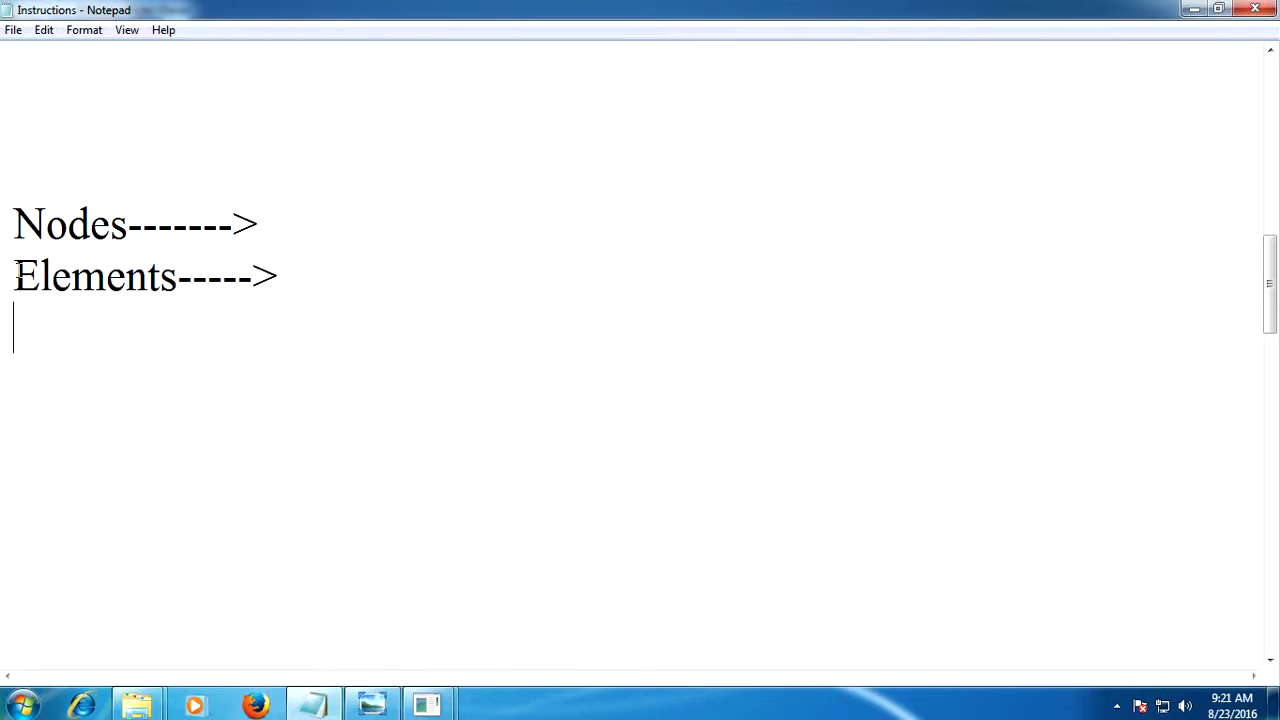
pyautogui.moveTo(17, 268); pyautogui.dragTo(317, 261)
pyautogui.click(371, 705)
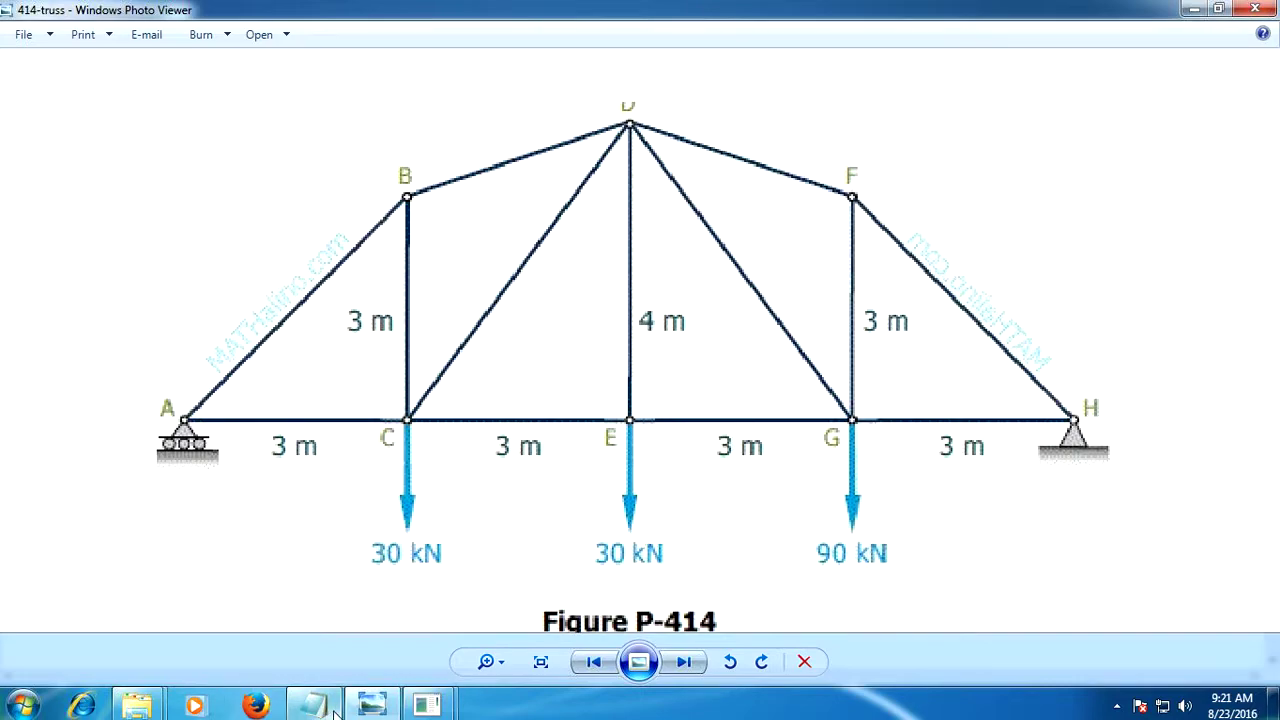
pyautogui.press('super+Tab')
pyautogui.press('super+Tab')
pyautogui.press('super+Tab')
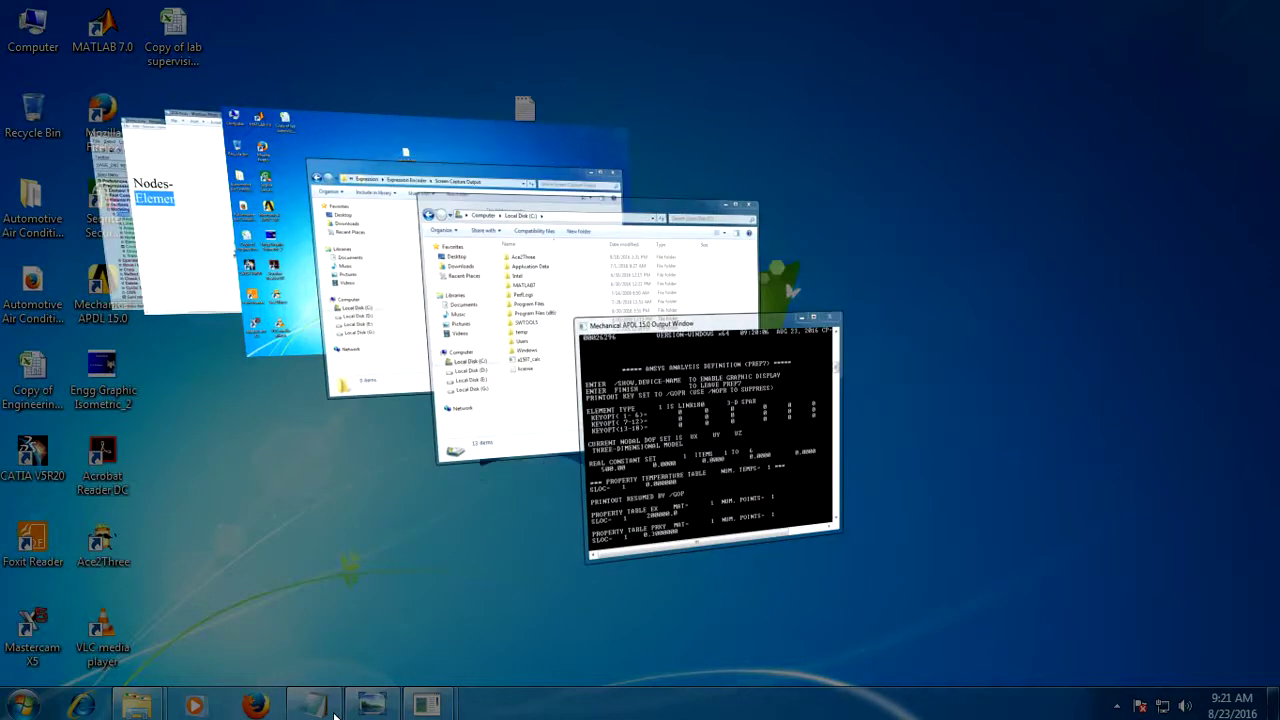
pyautogui.press('super+Tab')
pyautogui.press('super+Tab')
pyautogui.press('super+Tab')
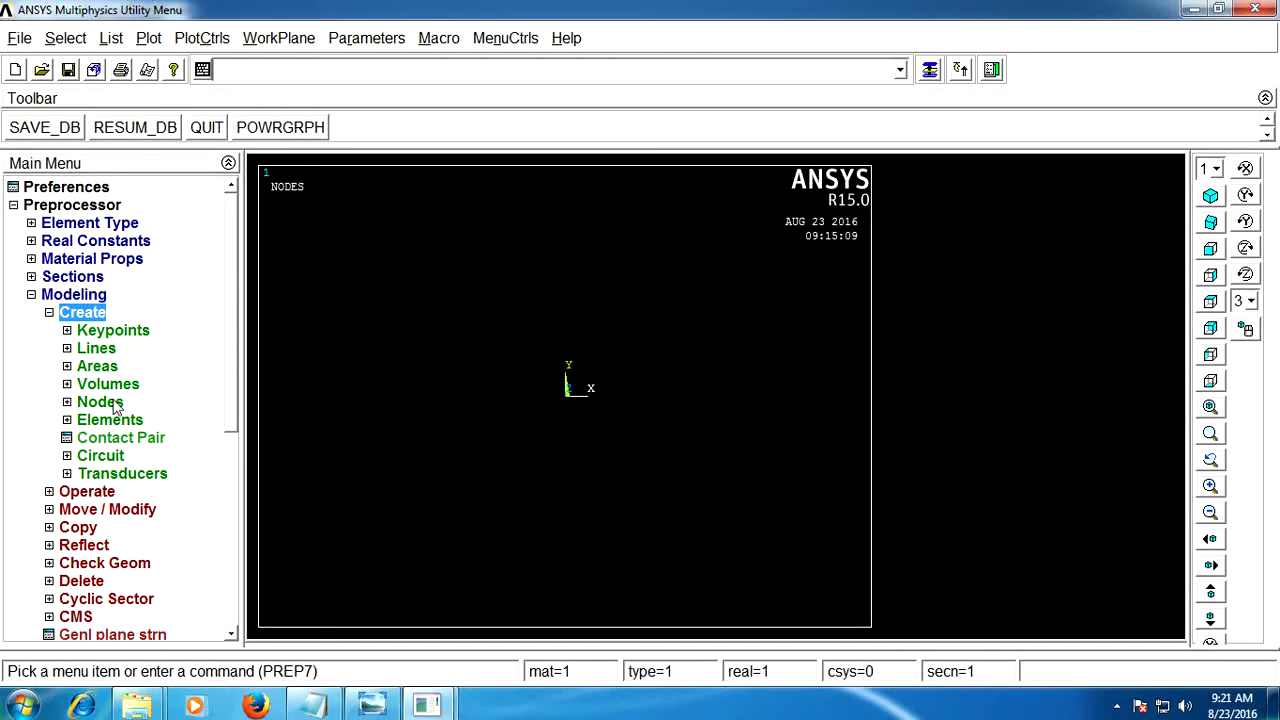
pyautogui.click(100, 402)
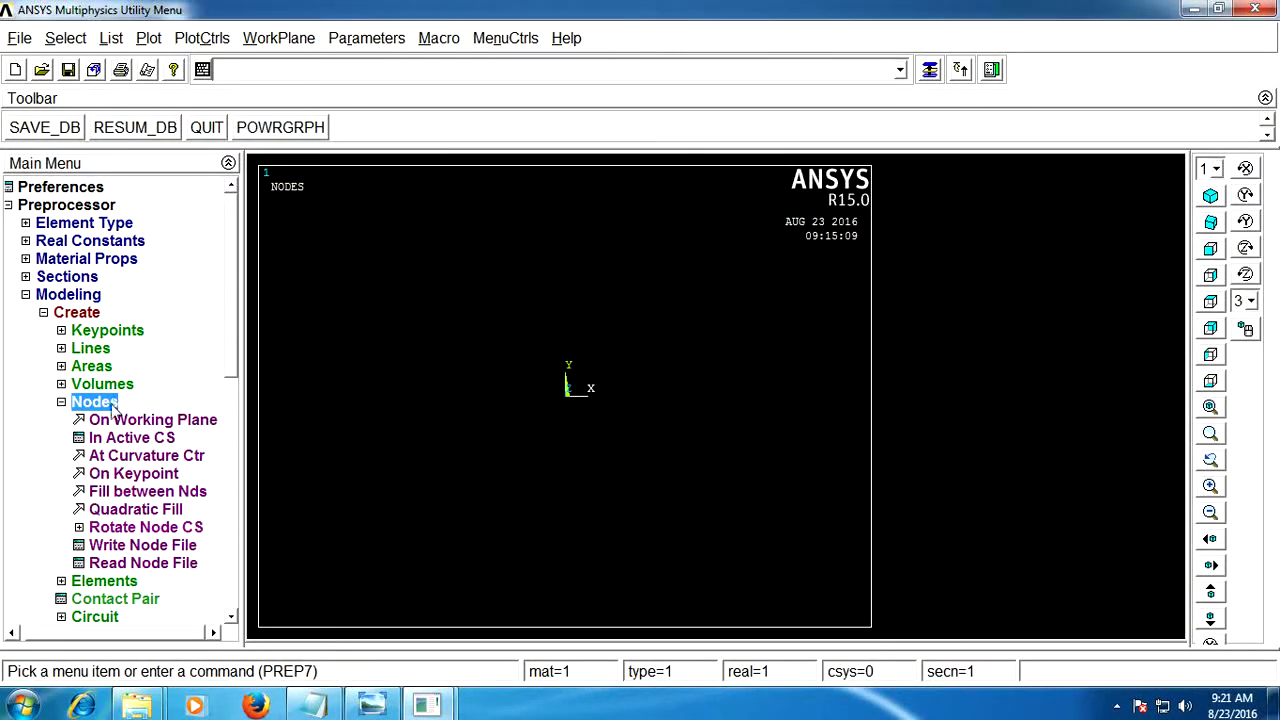
# Start node 1 in the active CS, then scroll the notes to the node coordinate list
pyautogui.click(128, 440)
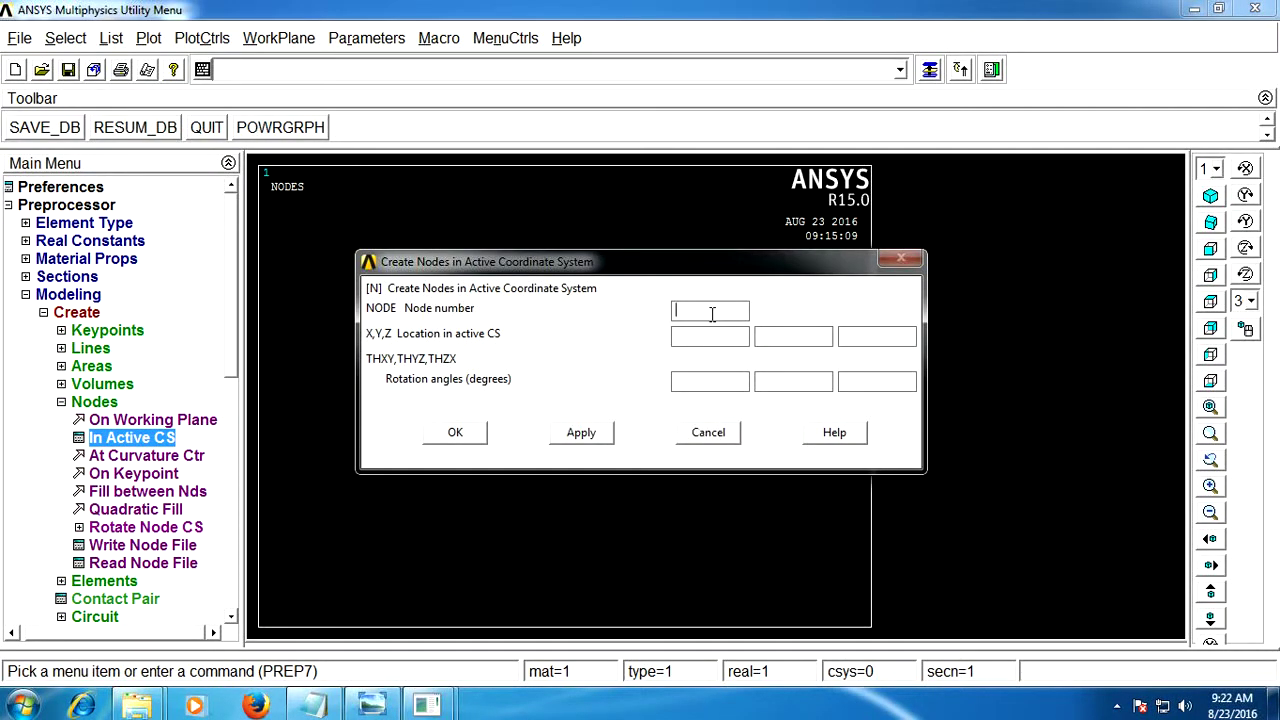
pyautogui.write('1')
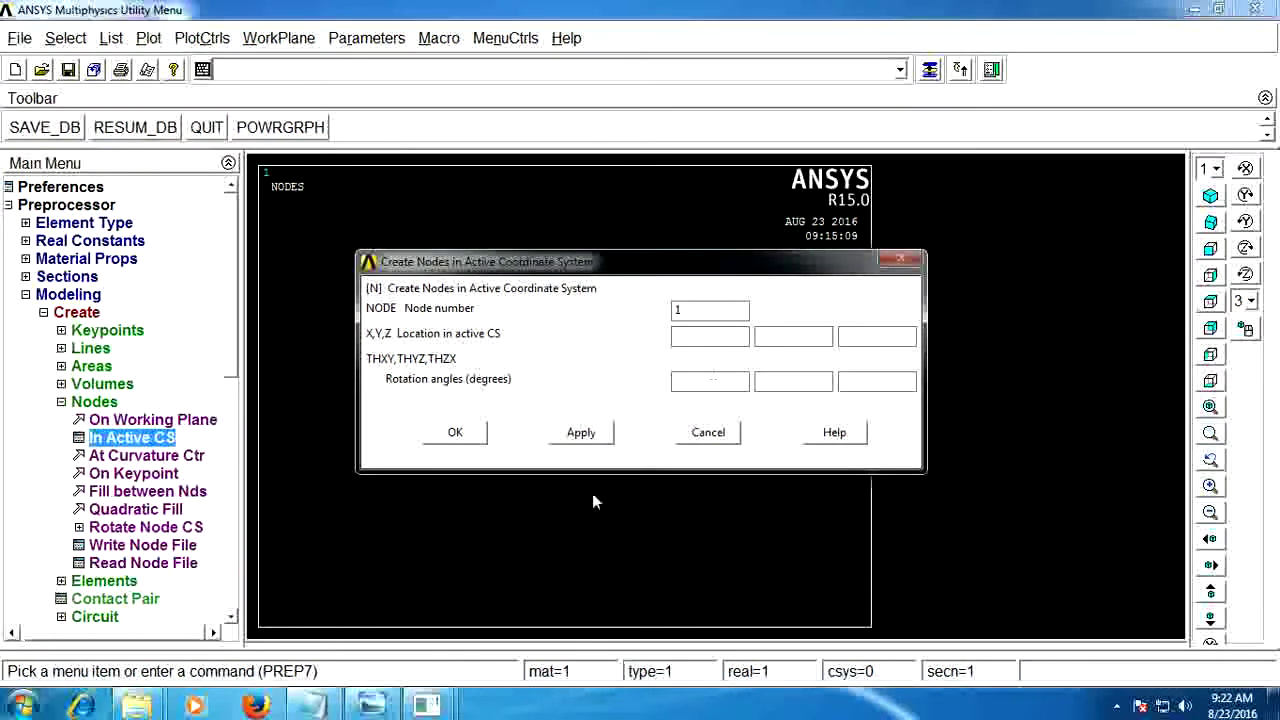
pyautogui.click(308, 708)
pyautogui.scroll(-3, 306, 337)
pyautogui.scroll(-2, 306, 340)
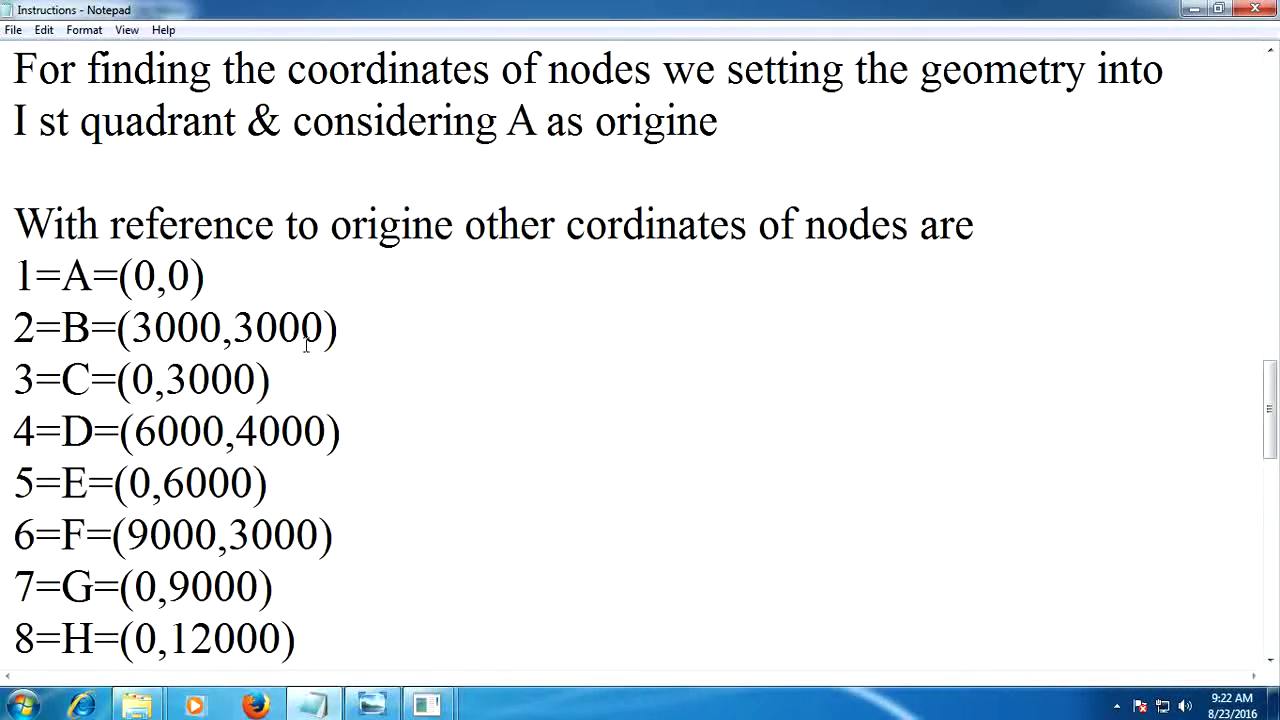
# Read the notes on finding coordinates in the first quadrant with A as origin
pyautogui.moveTo(12, 70); pyautogui.dragTo(1160, 72)
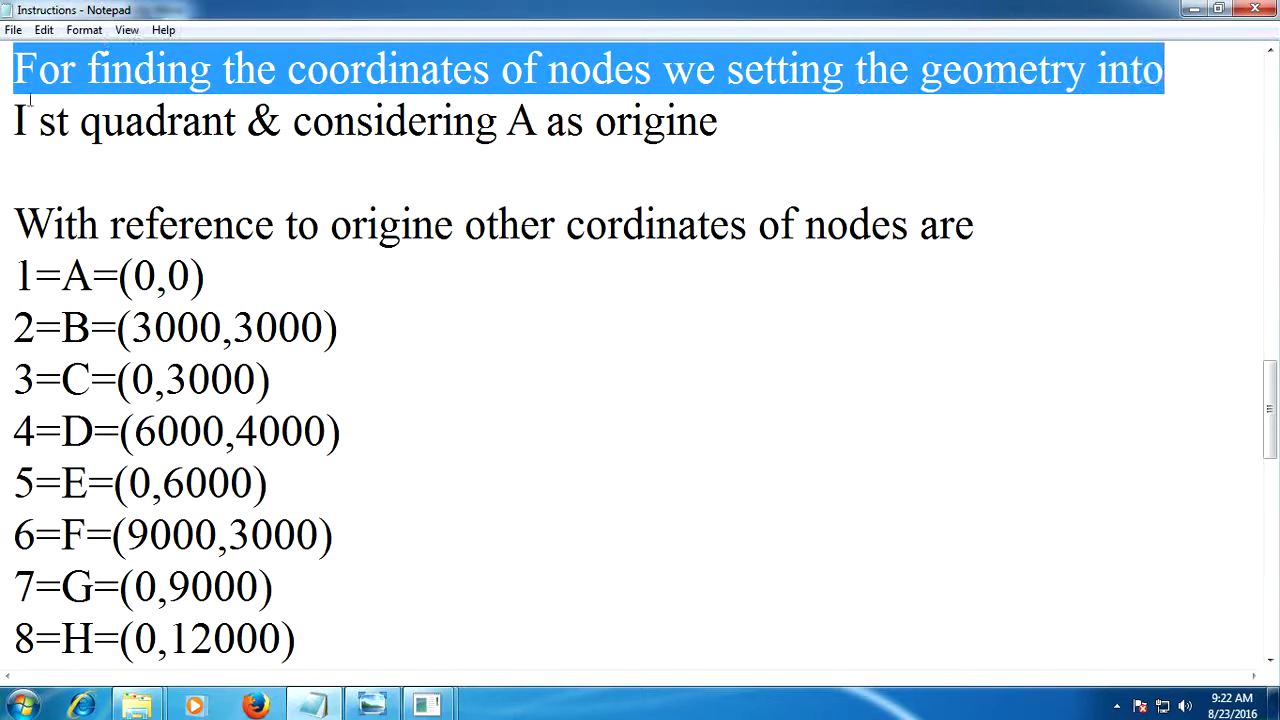
pyautogui.moveTo(10, 120)
pyautogui.mouseDown()
pyautogui.moveTo(708, 137)
pyautogui.moveTo(740, 126)
pyautogui.mouseUp()
pyautogui.click(740, 126)
pyautogui.moveTo(16, 66)
pyautogui.mouseDown()
pyautogui.moveTo(210, 118)
pyautogui.moveTo(597, 157)
pyautogui.mouseUp()
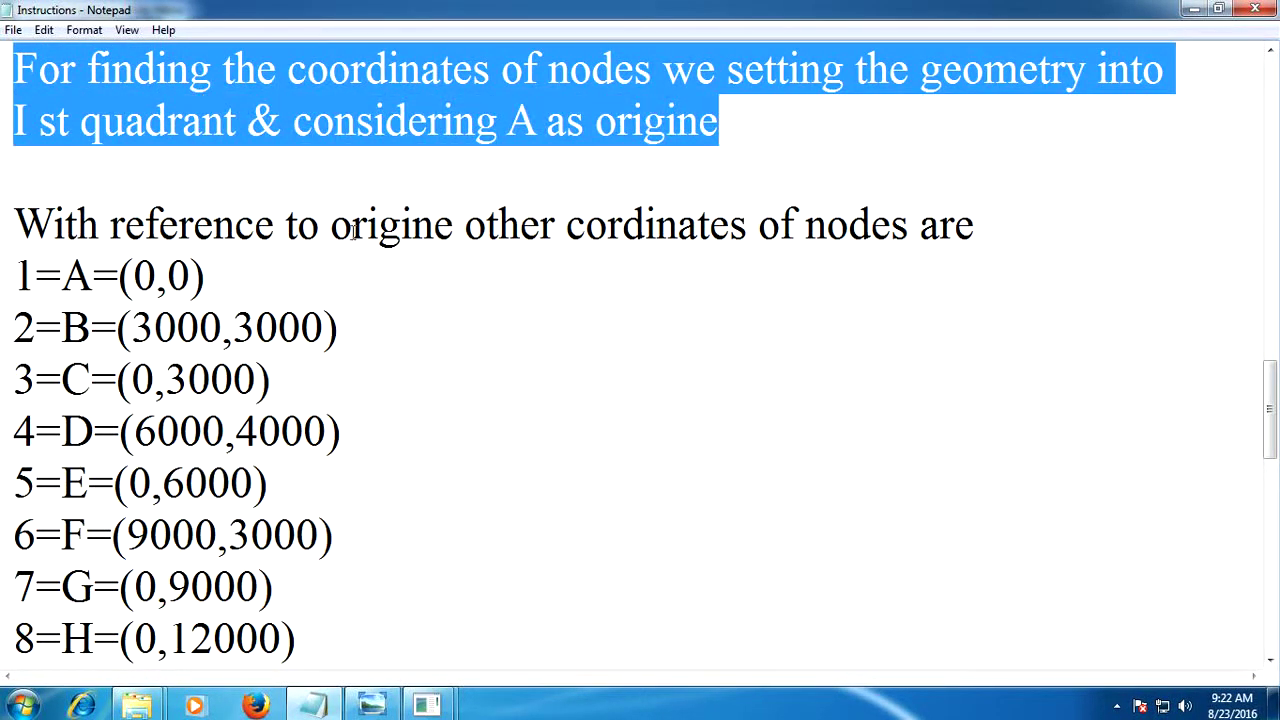
pyautogui.click(822, 132)
pyautogui.moveTo(14, 222); pyautogui.dragTo(443, 226)
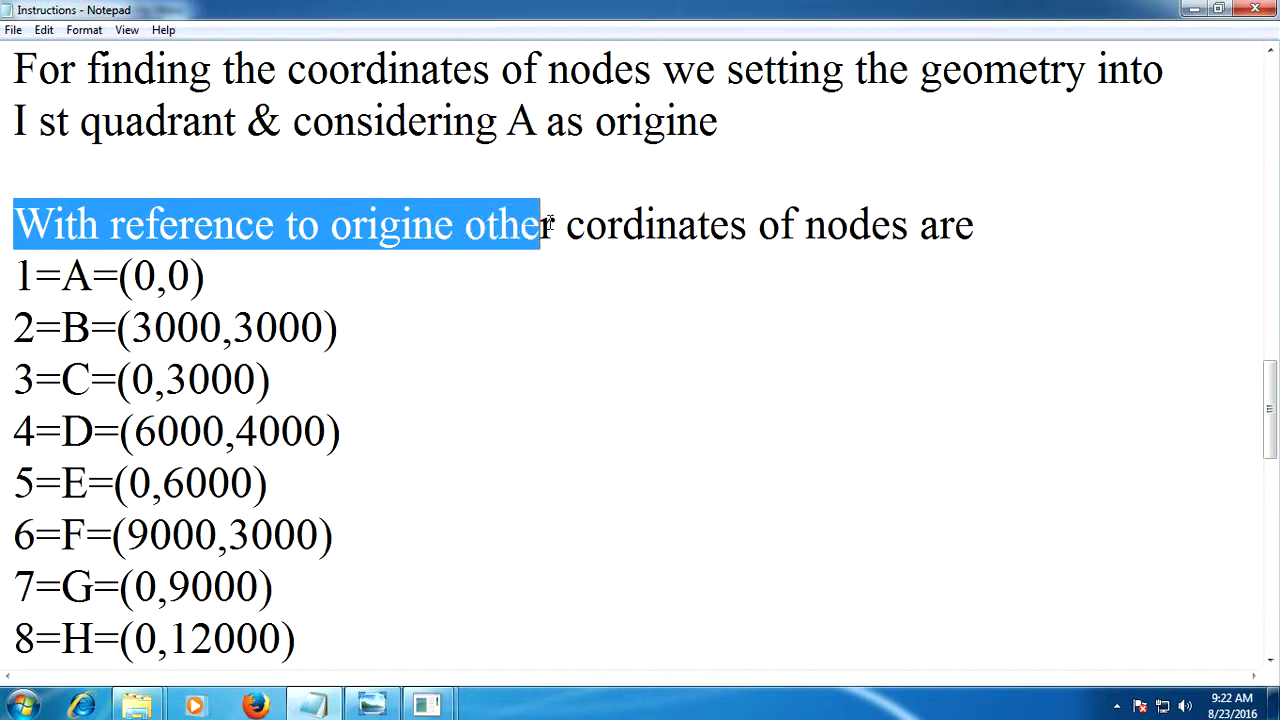
pyautogui.moveTo(443, 226); pyautogui.dragTo(1006, 244)
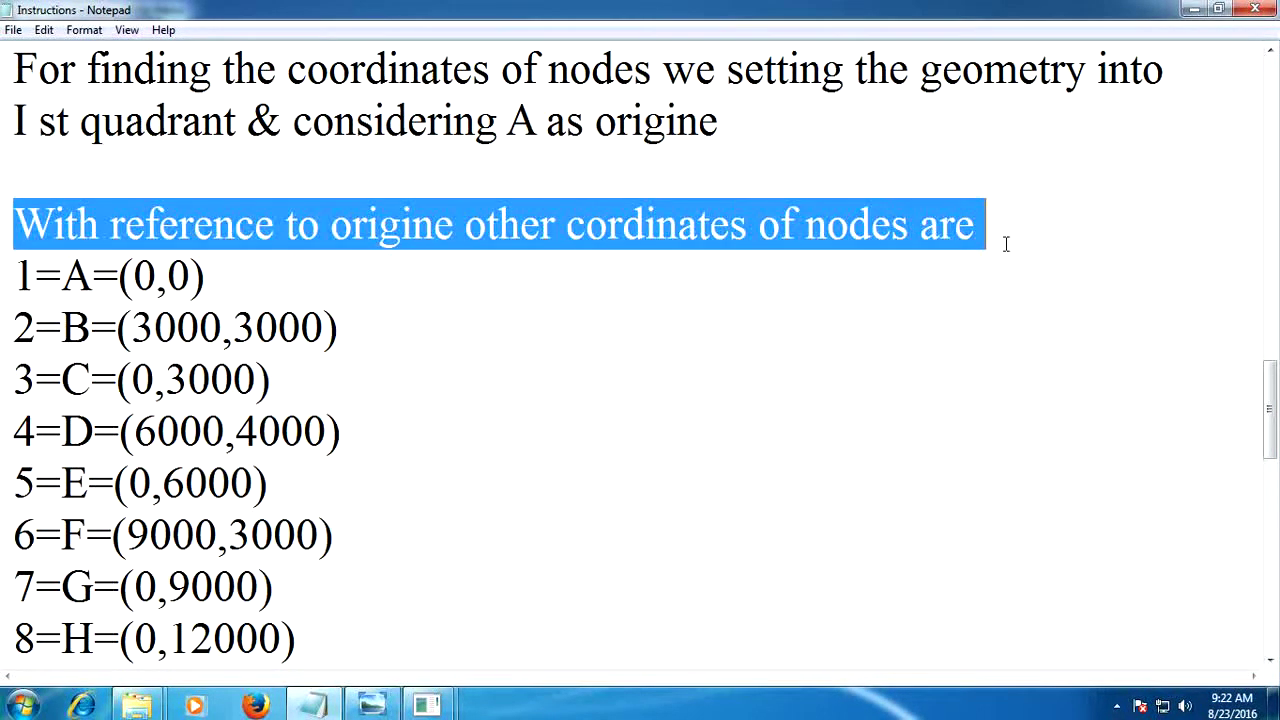
pyautogui.click(96, 230)
# Mark nodes 1=A, 2=B, 3=C and node 1 at (0,0), check the figure, and return to ANSYS
pyautogui.click(14, 276)
pyautogui.click(62, 278)
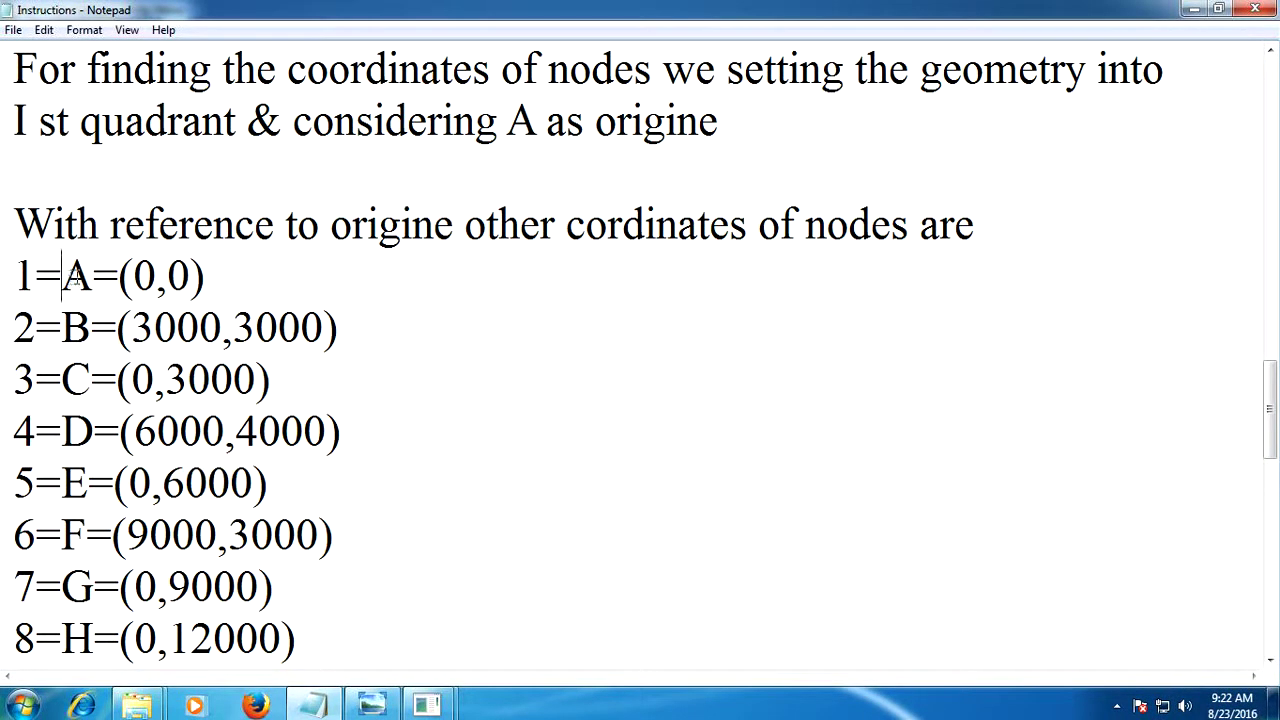
pyautogui.moveTo(14, 276); pyautogui.dragTo(94, 278)
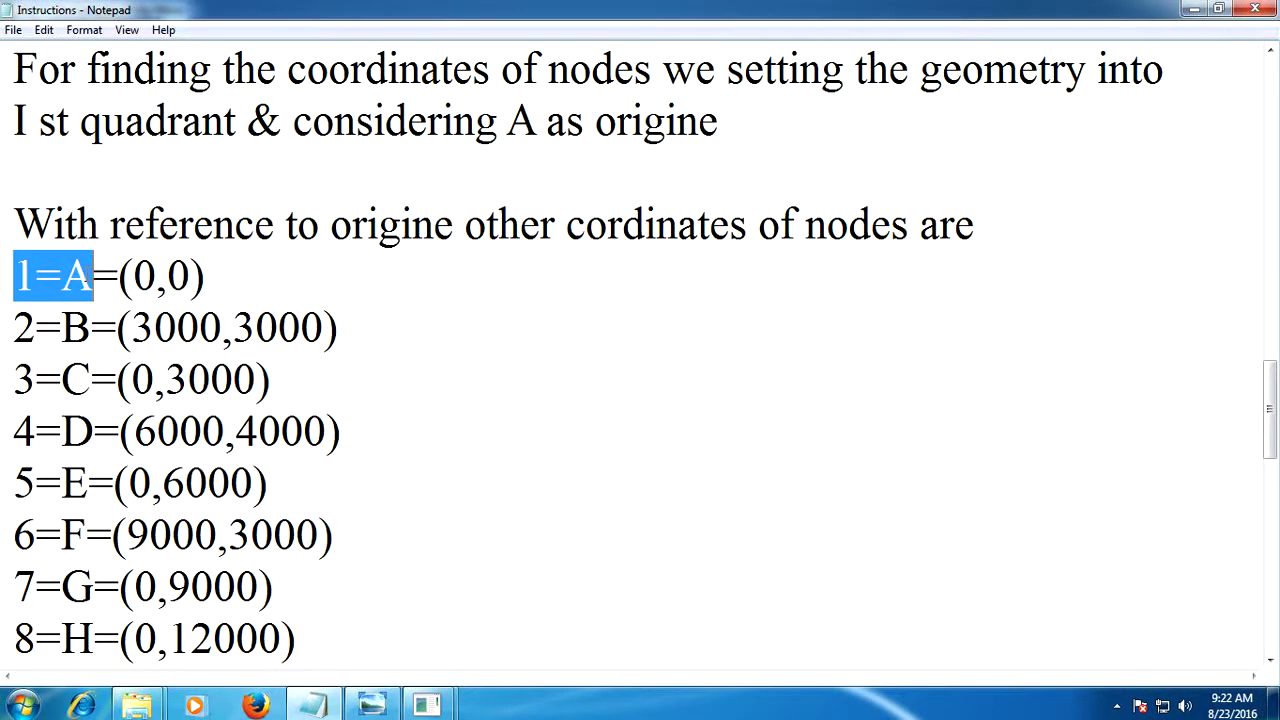
pyautogui.moveTo(14, 327); pyautogui.dragTo(92, 330)
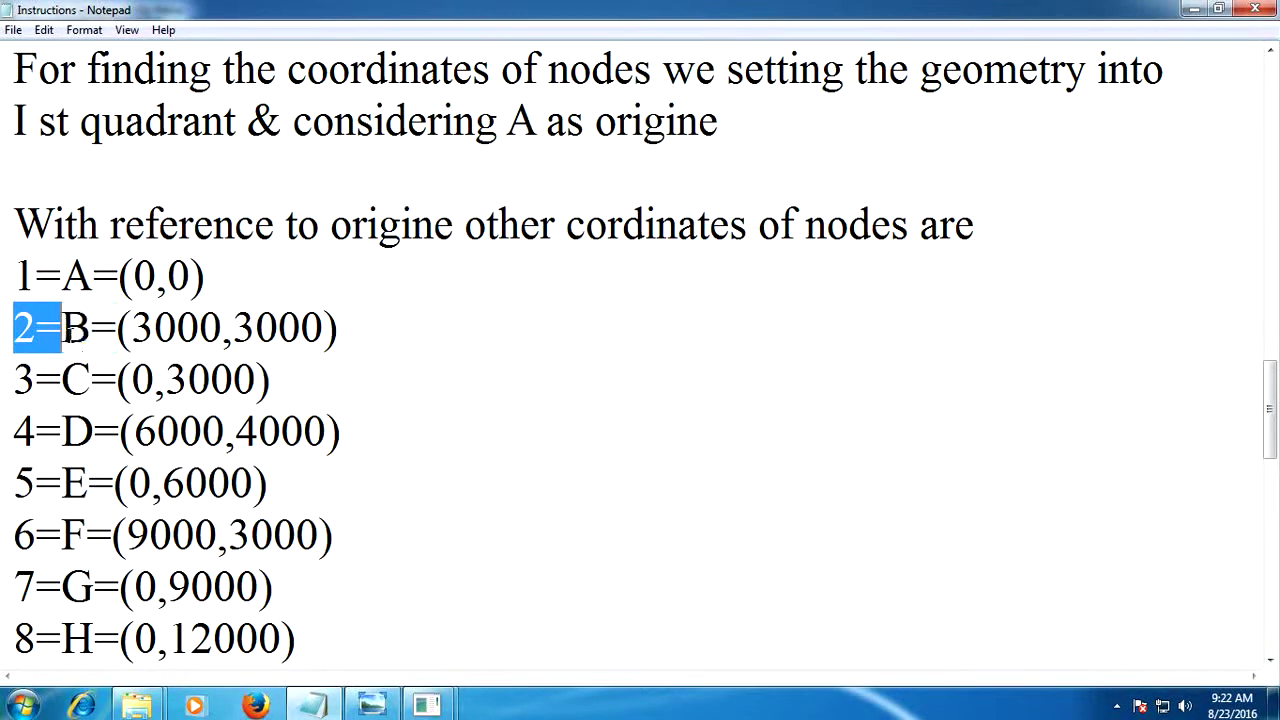
pyautogui.moveTo(14, 378); pyautogui.dragTo(90, 380)
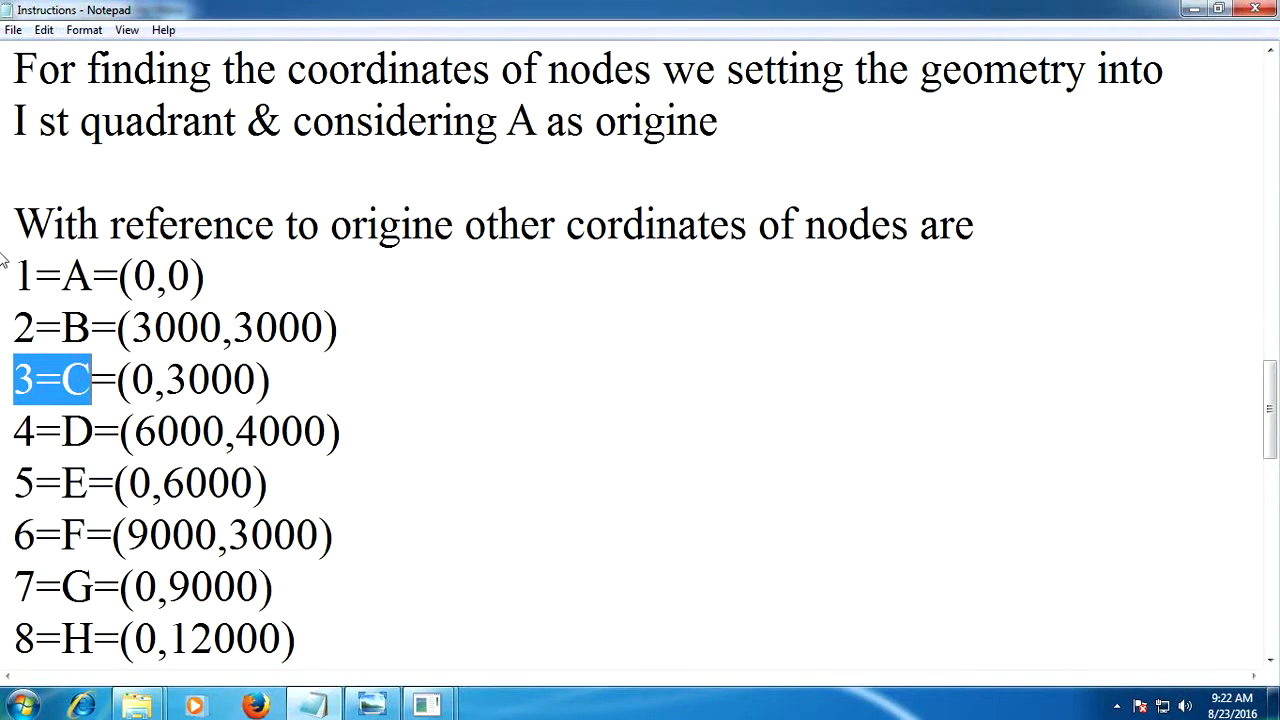
pyautogui.moveTo(14, 276); pyautogui.dragTo(227, 274)
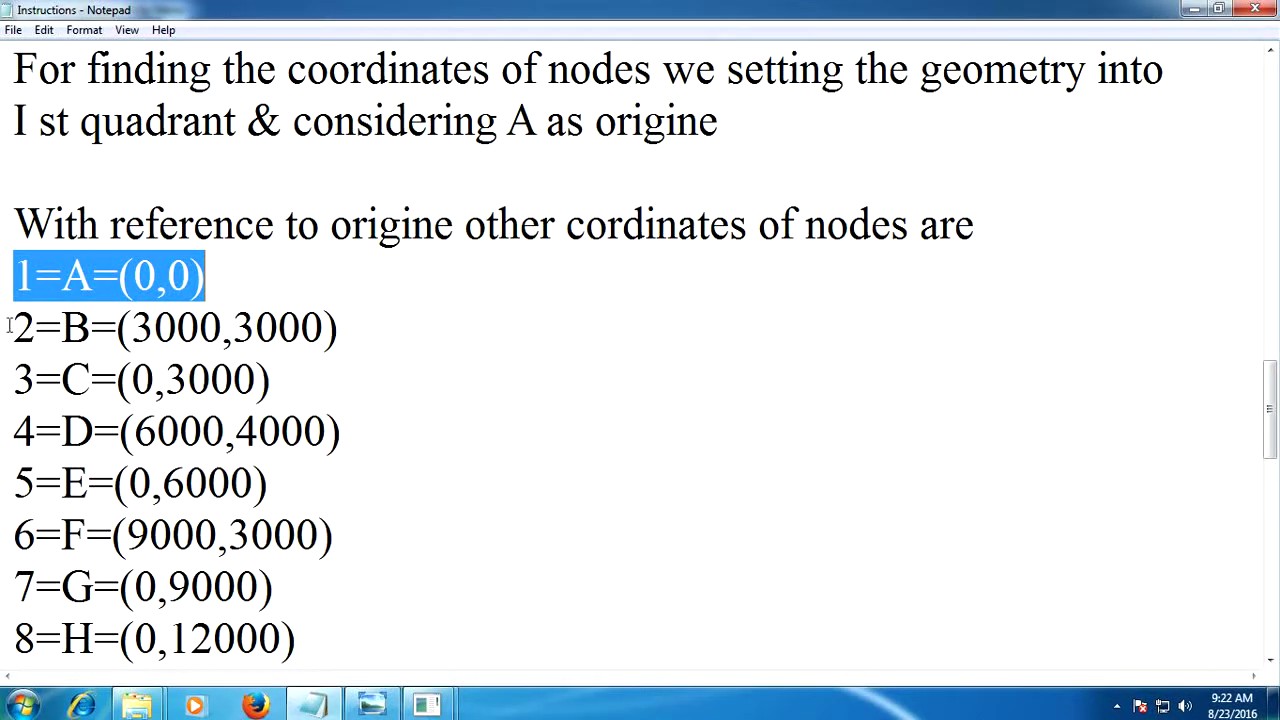
pyautogui.click(372, 705)
pyautogui.click(427, 708)
pyautogui.press('super+Tab')
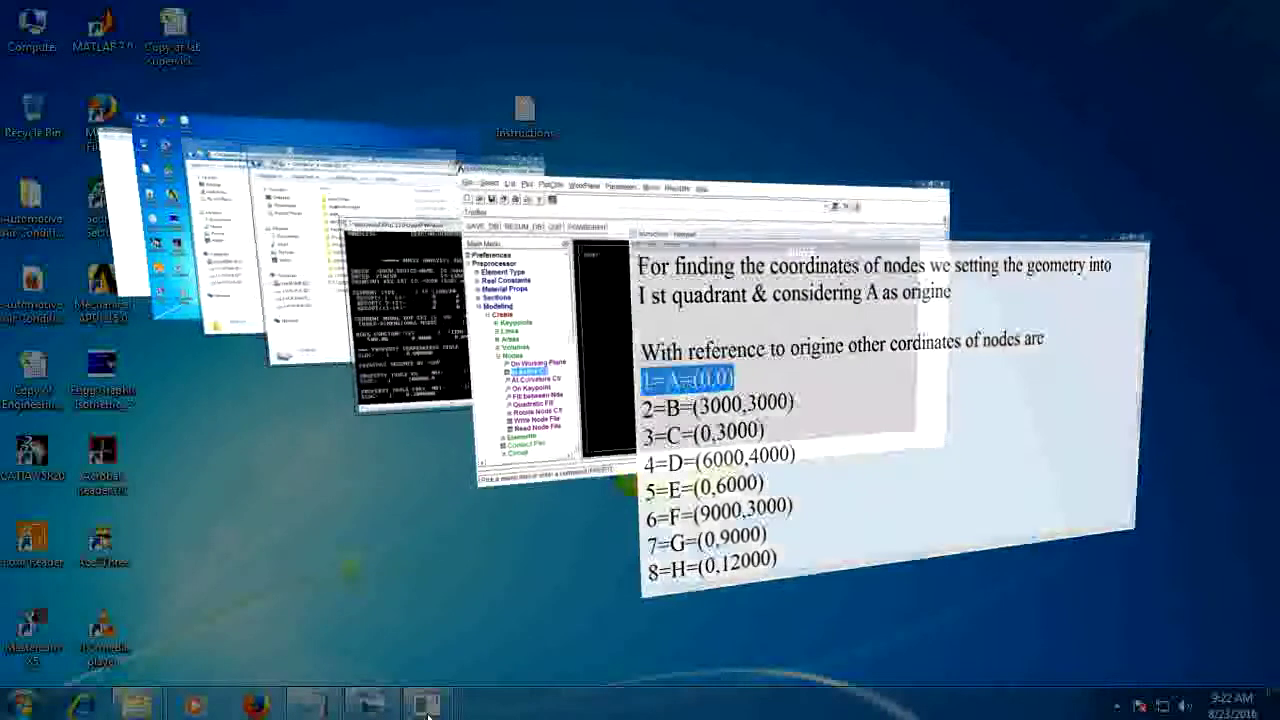
# Create node 1 at (0,0) in the active coordinate system
pyautogui.press('super+Tab')
pyautogui.click(132, 440)
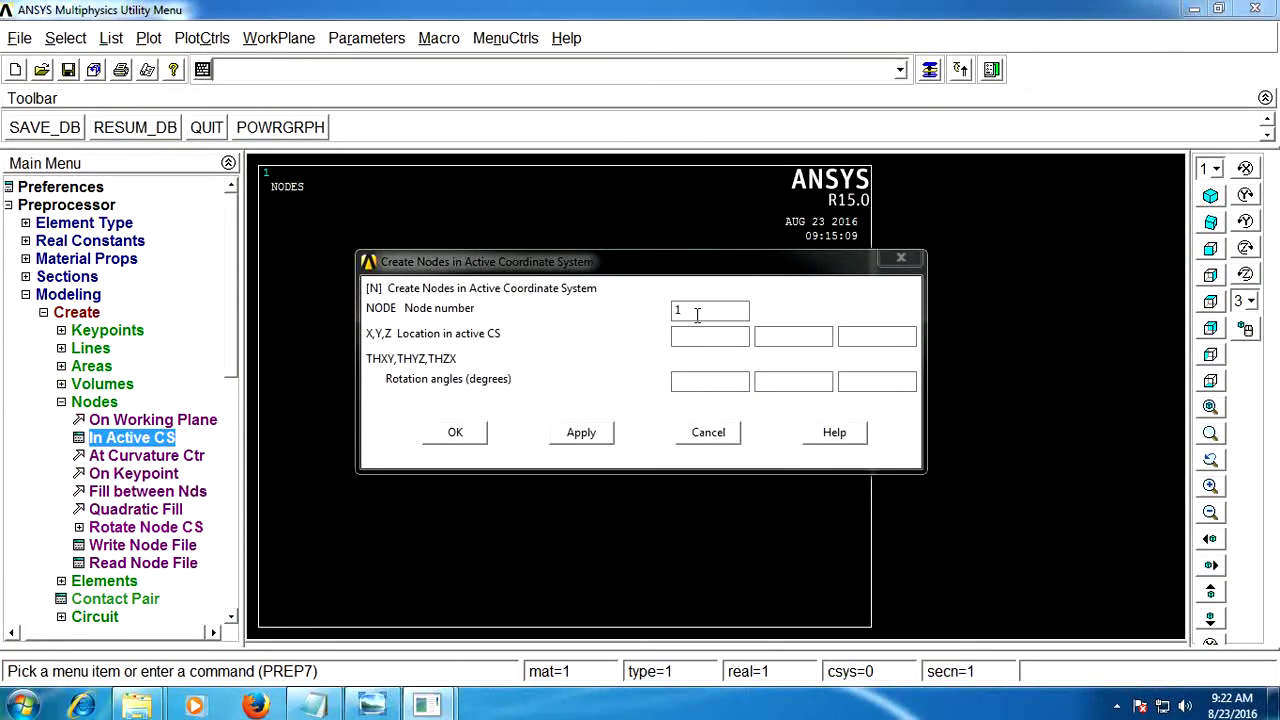
pyautogui.click(700, 312)
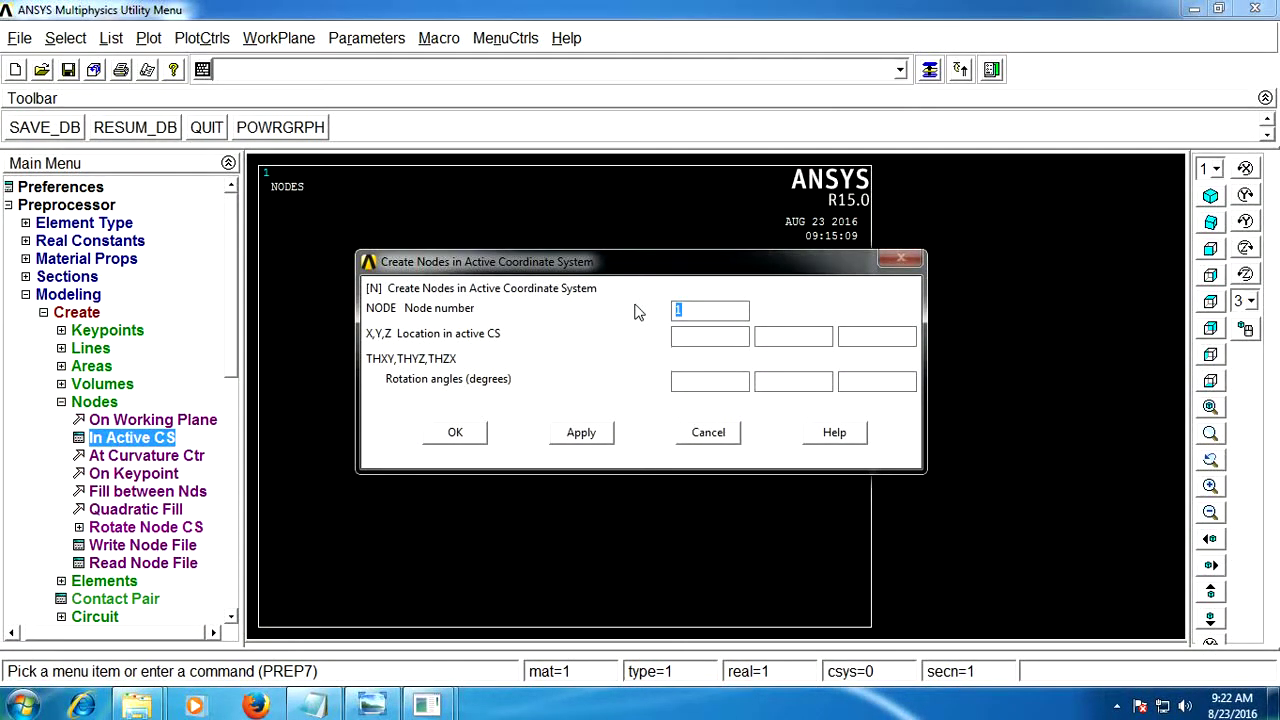
pyautogui.click(706, 340)
pyautogui.write('0')
pyautogui.click(782, 335)
pyautogui.click(586, 438)
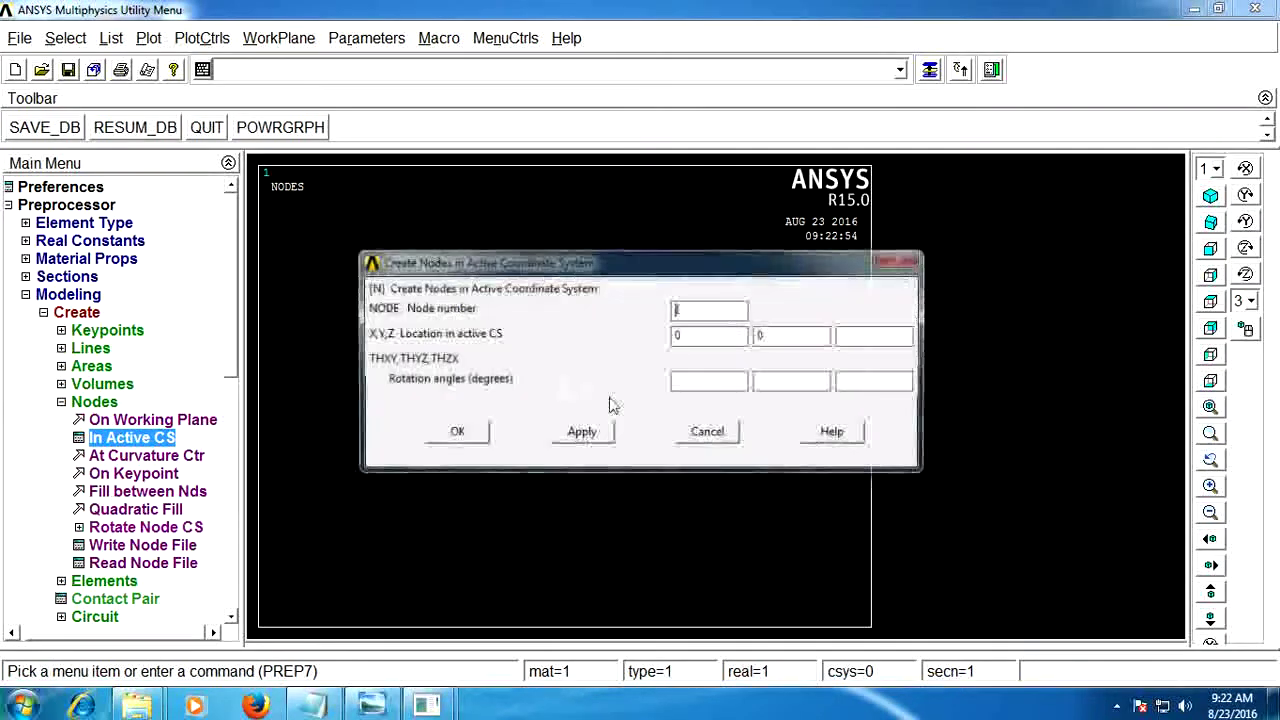
# Create node 2 at X 3000, Y 3000, then bring up the coordinate notes
pyautogui.write('2')
pyautogui.press('Tab')
pyautogui.write('3')
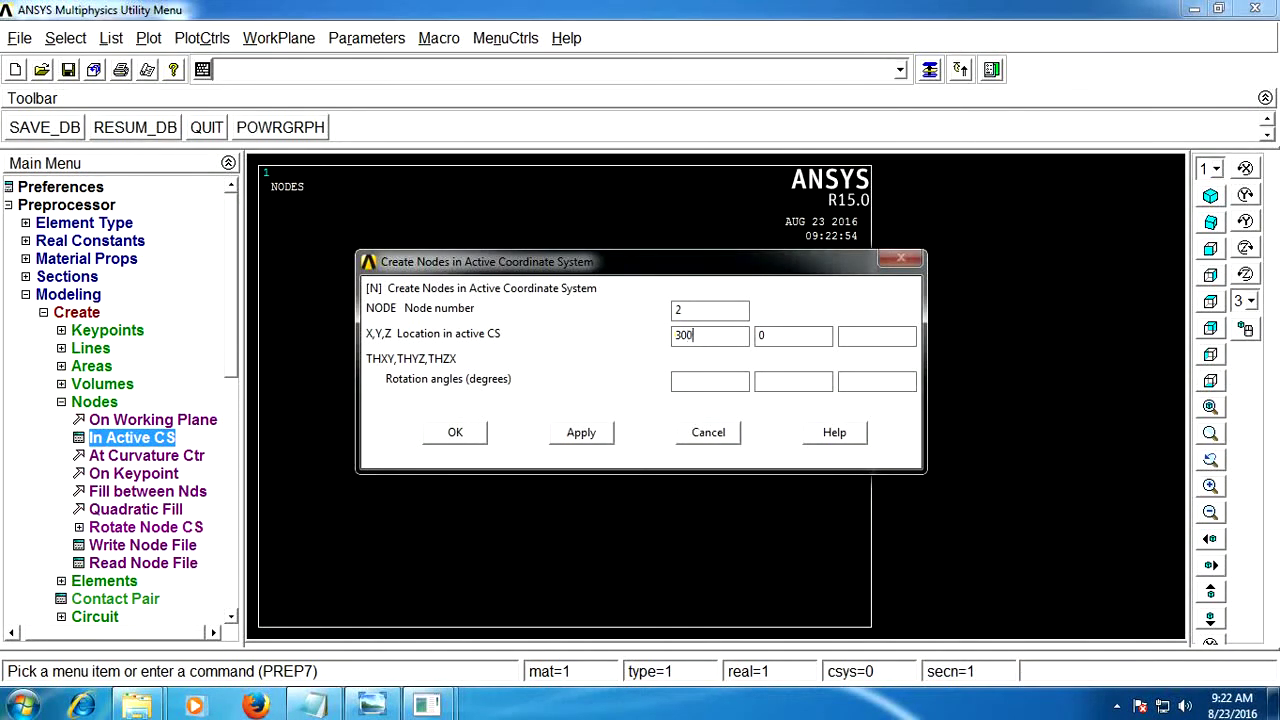
pyautogui.write('0')
pyautogui.press('Tab')
pyautogui.click(581, 432)
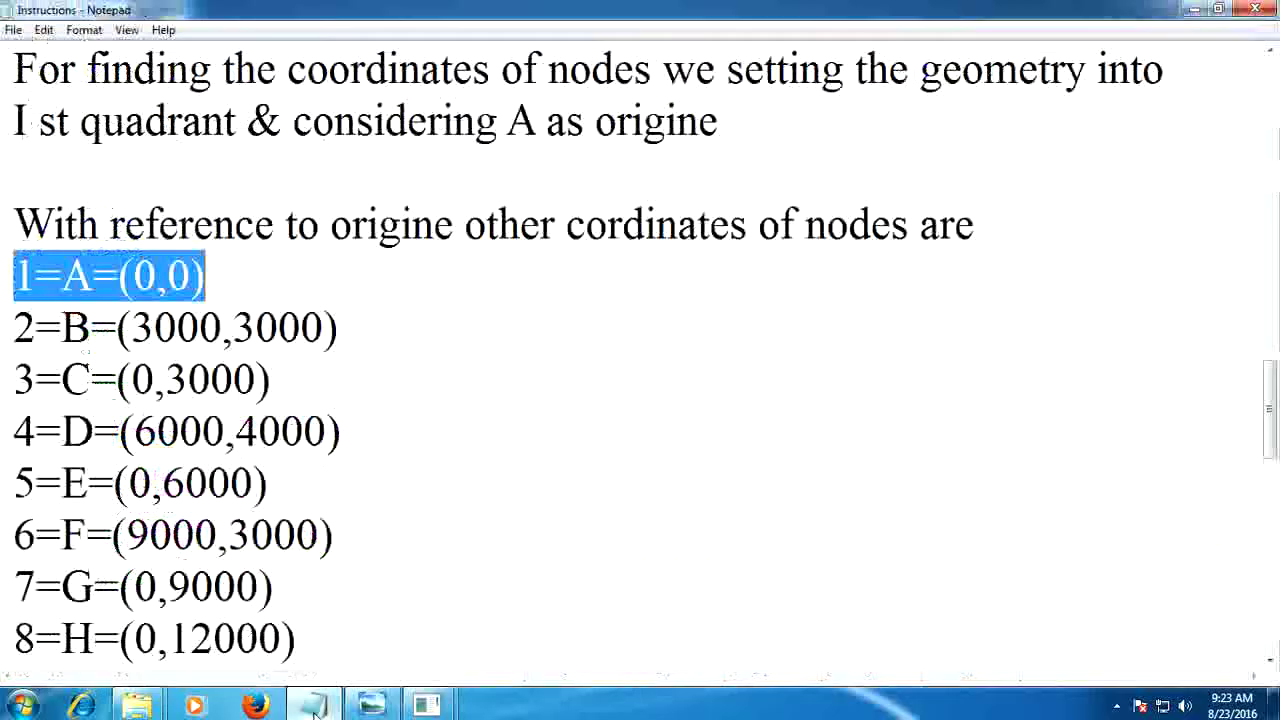
pyautogui.click(315, 706)
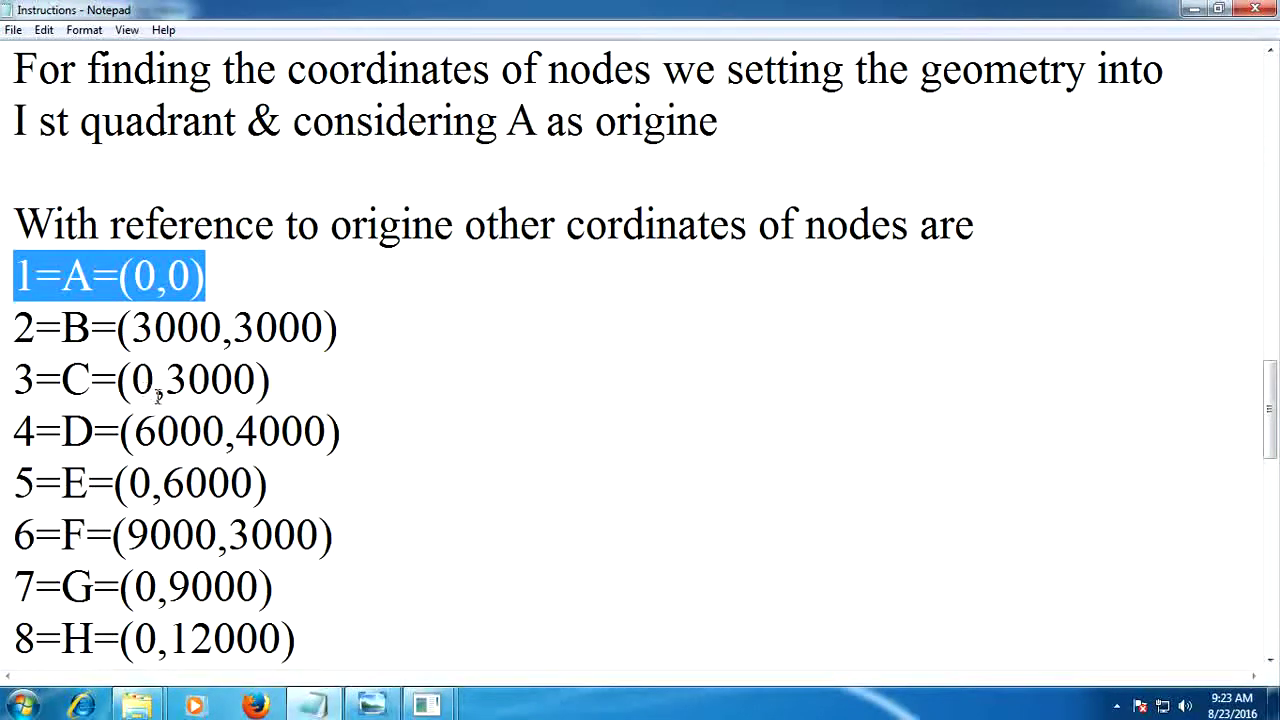
# Create node 3 at X 0, Y 3000
pyautogui.click(427, 706)
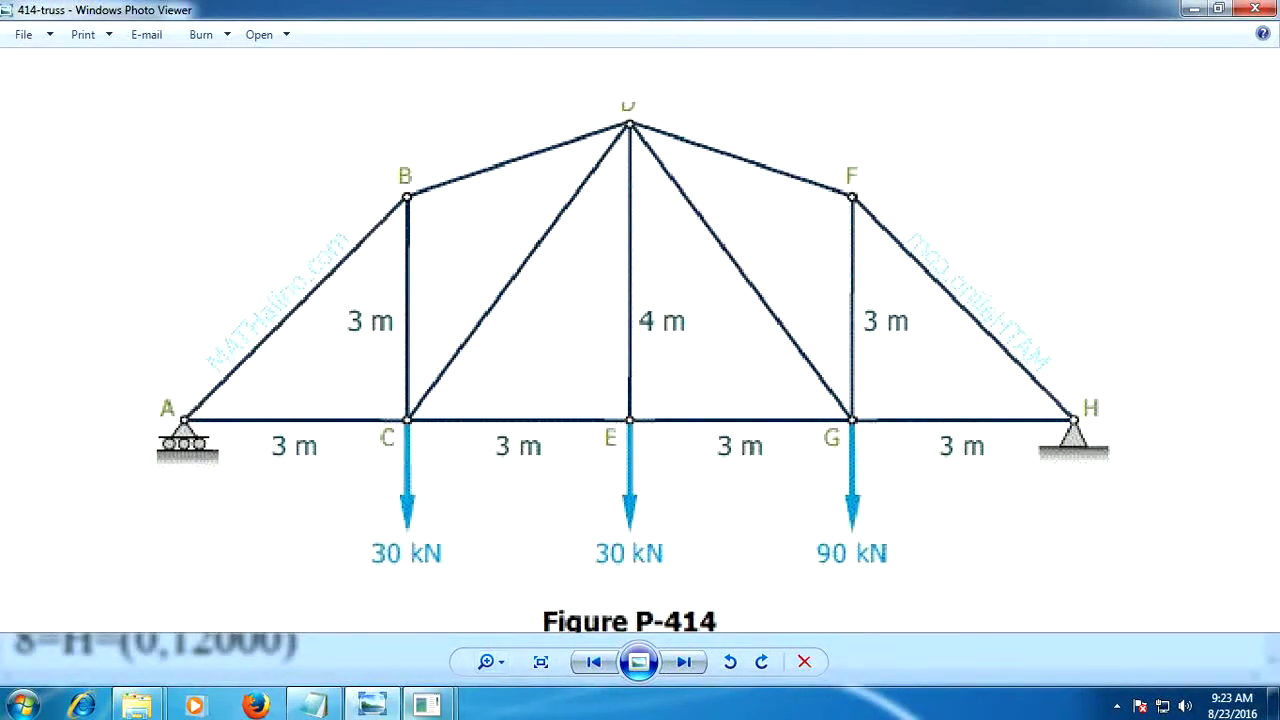
pyautogui.click(480, 612)
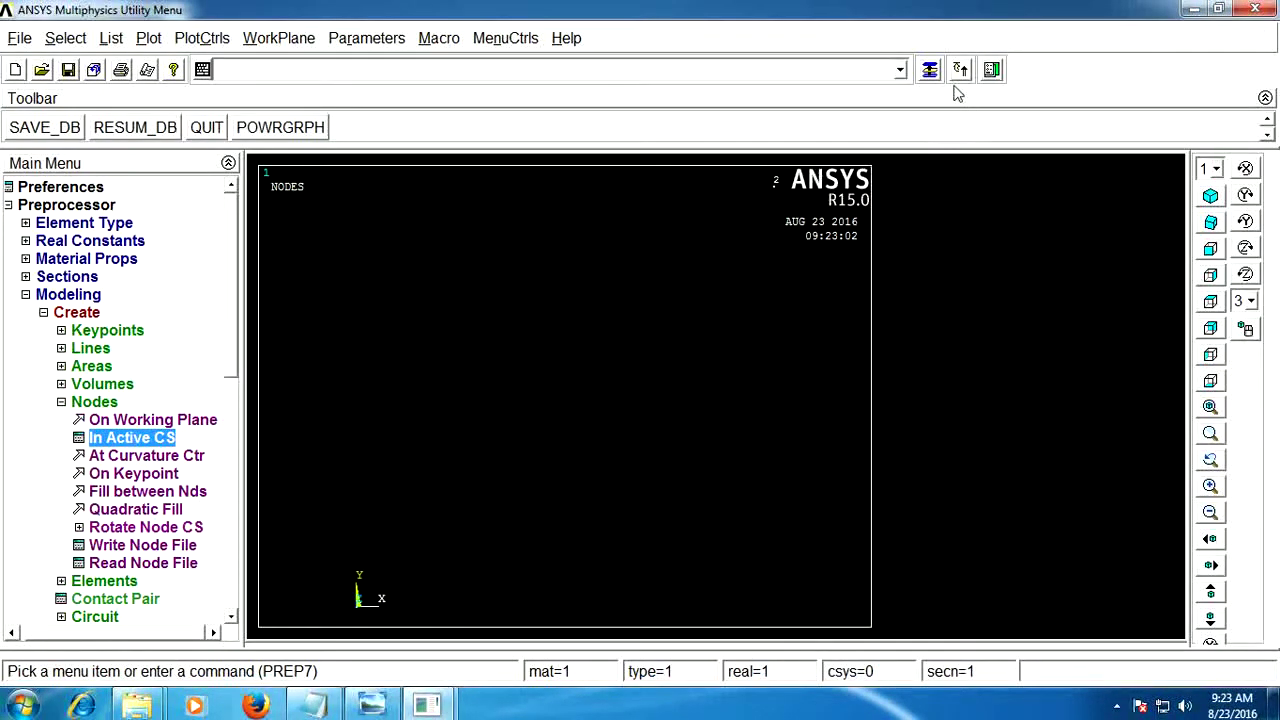
pyautogui.click(930, 70)
pyautogui.click(631, 302)
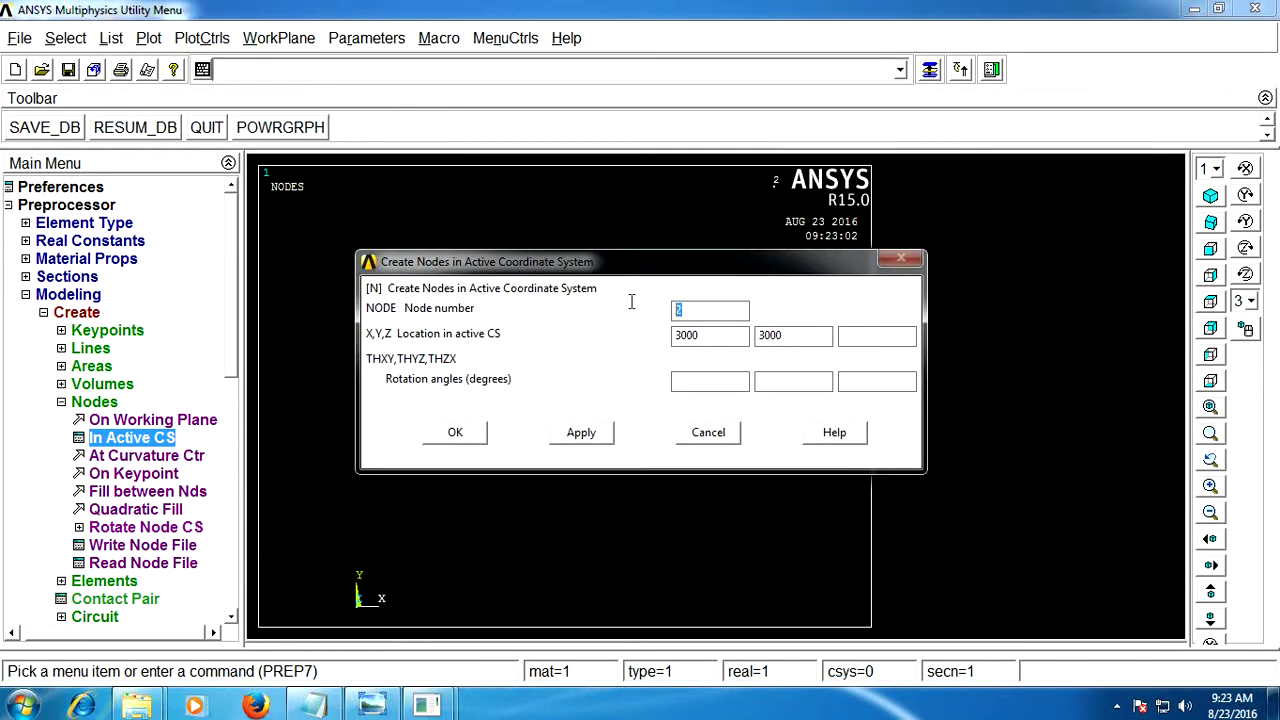
pyautogui.write('3')
pyautogui.moveTo(730, 340); pyautogui.dragTo(574, 333)
pyautogui.write('0')
pyautogui.click(581, 432)
# Enter node 4 with X 600, then look at the truss figure again
pyautogui.write('4')
pyautogui.moveTo(704, 336); pyautogui.dragTo(623, 344)
pyautogui.write('600')
pyautogui.click(313, 705)
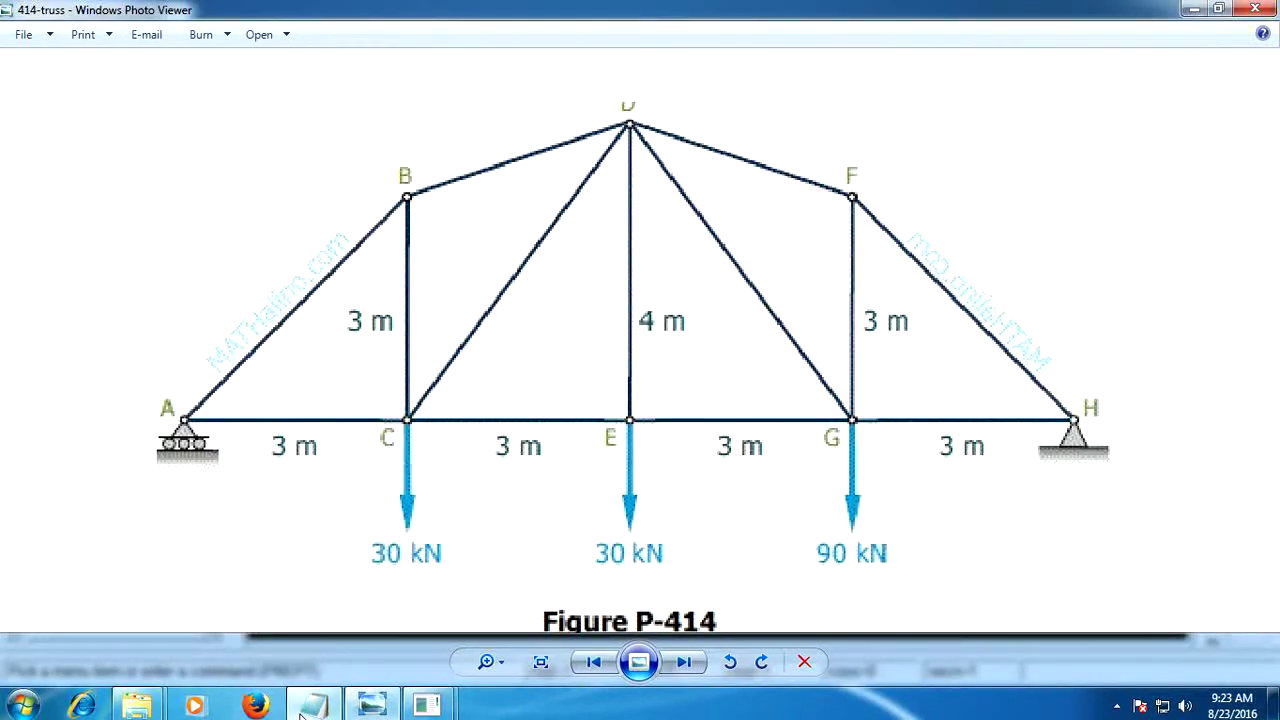
# In the Notepad notes, correct point C's coordinates to (3000,0)
pyautogui.click(302, 712)
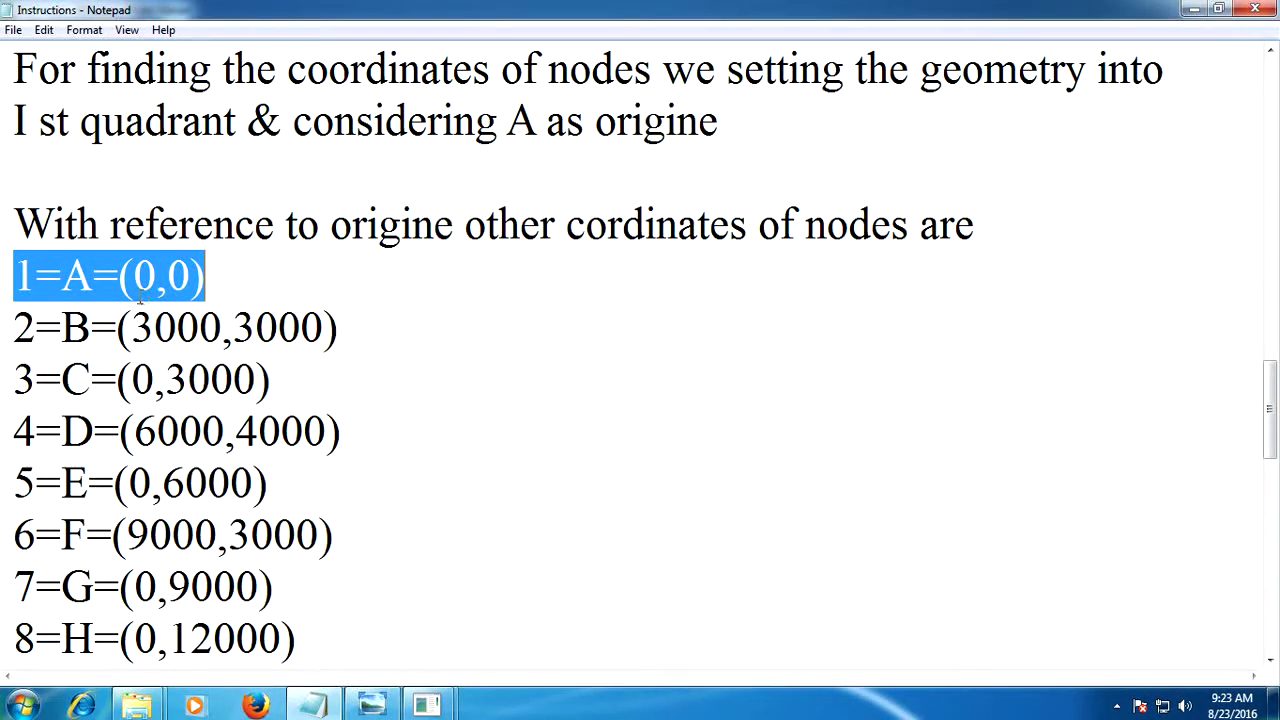
pyautogui.click(176, 326)
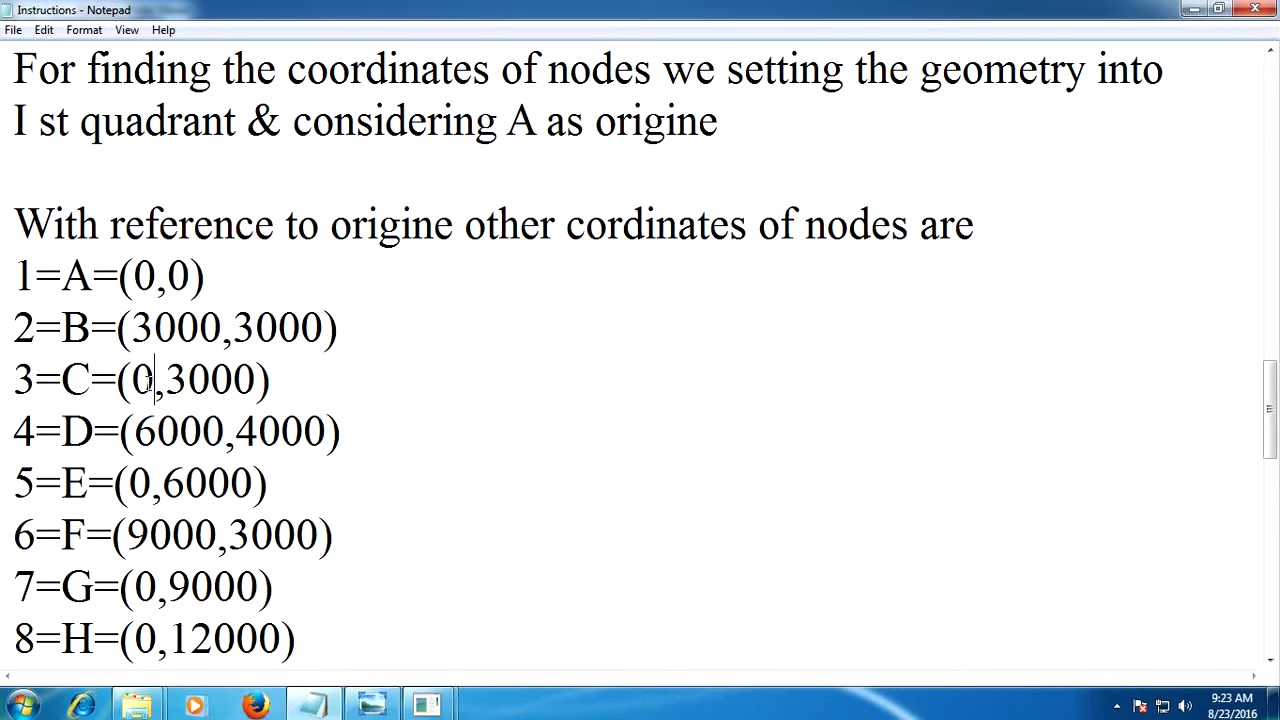
pyautogui.moveTo(149, 380); pyautogui.dragTo(137, 385)
pyautogui.write('3000')
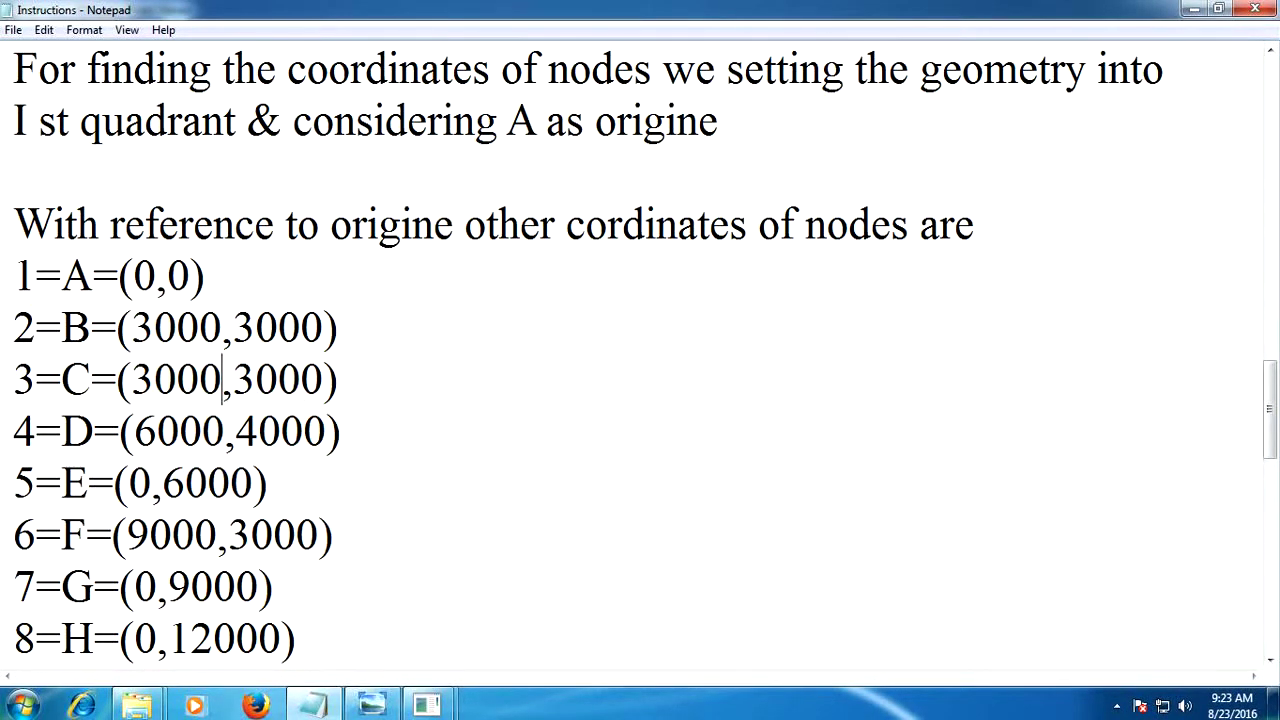
pyautogui.press('Delete')
pyautogui.press('Delete')
pyautogui.press('Delete')
pyautogui.press('Delete')
pyautogui.write('0')
pyautogui.press('Down')
# Correct points E and G to (6000,0) and (9000,0)
pyautogui.press('Left')
pyautogui.press('Left')
pyautogui.press('Left')
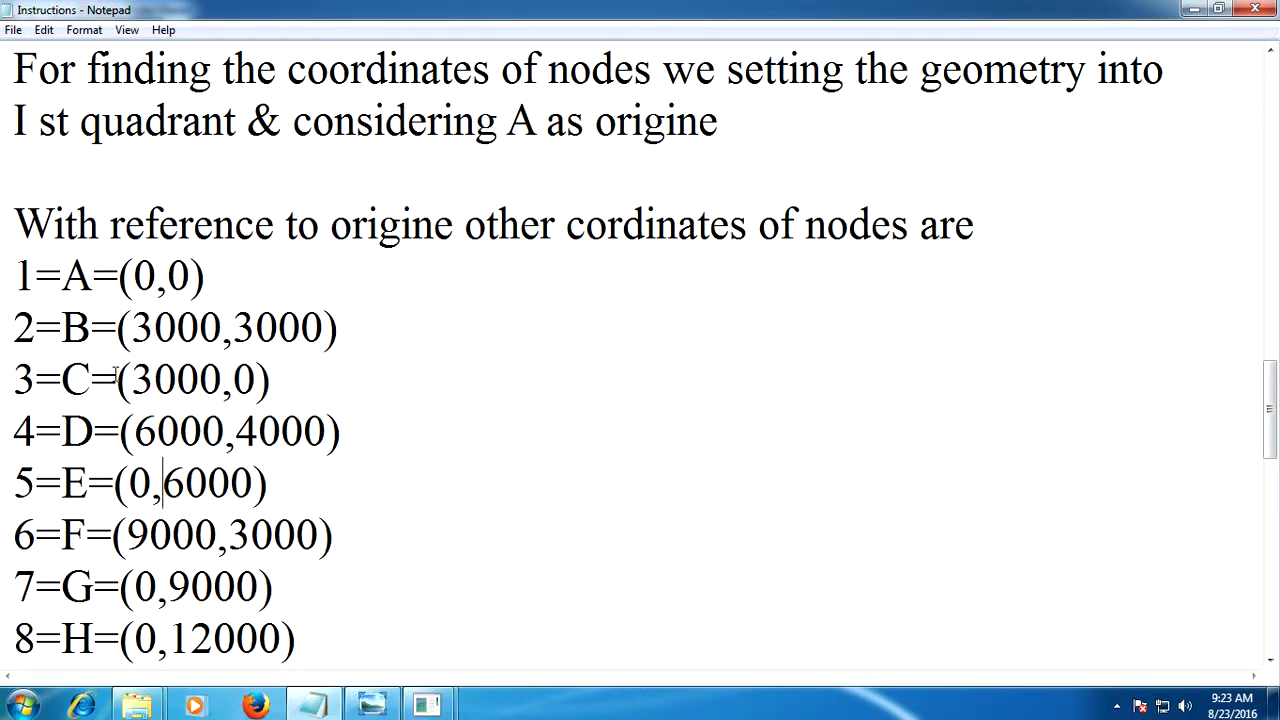
pyautogui.press('BackSpace')
pyautogui.press('BackSpace')
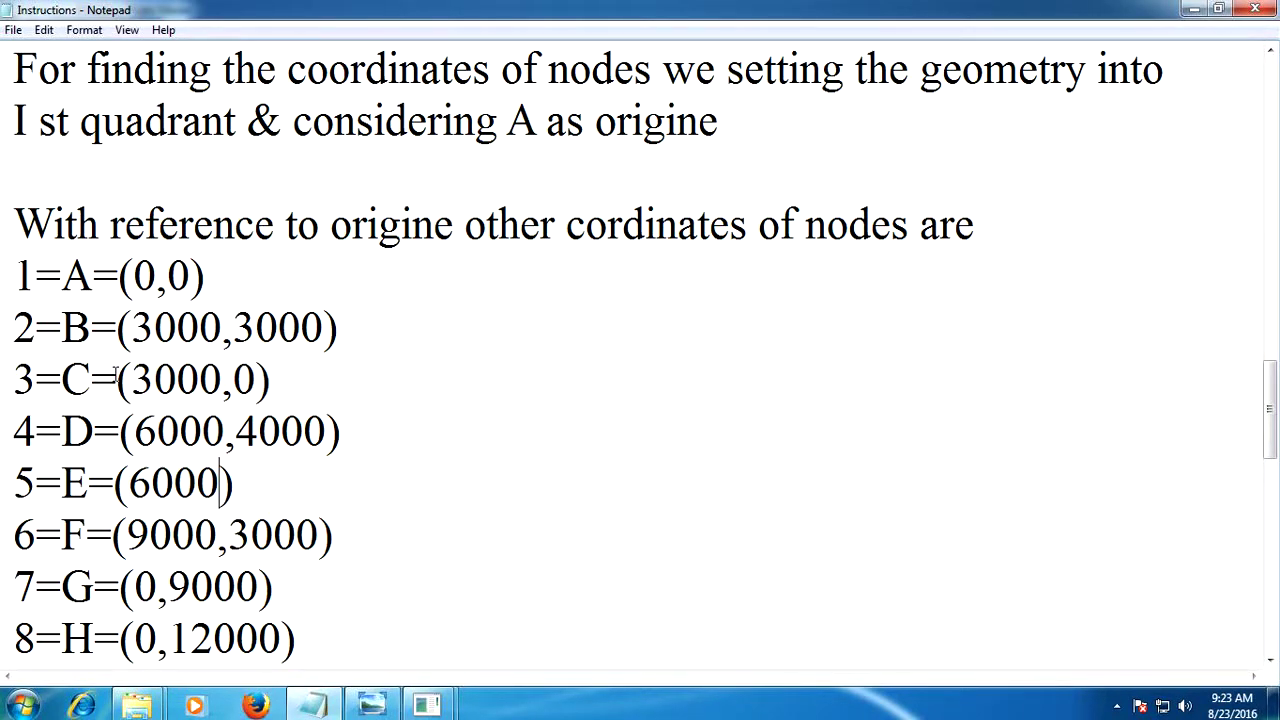
pyautogui.write('<0')
pyautogui.press('BackSpace')
pyautogui.press('BackSpace')
pyautogui.write(',0')
pyautogui.press('Down')
pyautogui.press('BackSpace')
pyautogui.press('BackSpace')
pyautogui.press('BackSpace')
pyautogui.press('BackSpace')
pyautogui.press('BackSpace')
pyautogui.press('BackSpace')
pyautogui.write('9000')
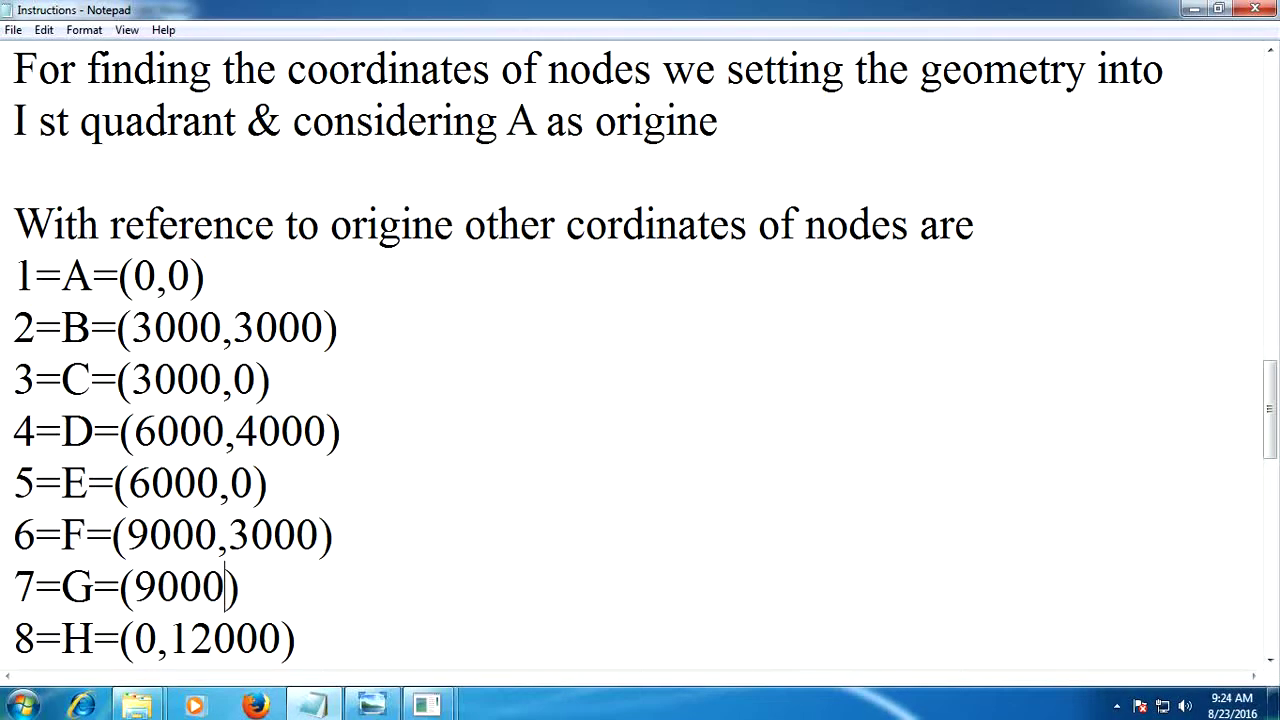
pyautogui.write(',0')
# Change point H from (0,12000) to (12000,0)
pyautogui.scroll(-2, 143, 358)
pyautogui.click(159, 336)
pyautogui.moveTo(170, 338); pyautogui.dragTo(140, 343)
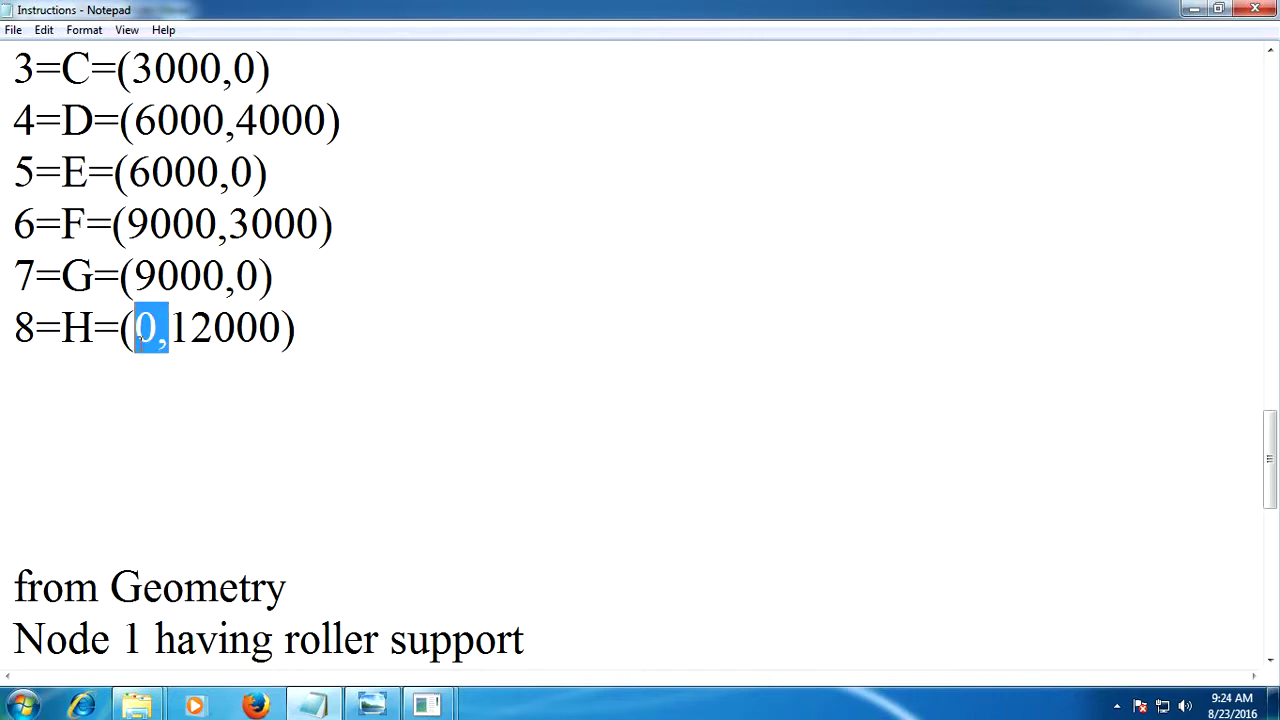
pyautogui.press('BackSpace')
pyautogui.press('Right')
pyautogui.press('Right')
pyautogui.press('Right')
pyautogui.press('Left')
pyautogui.press('Left')
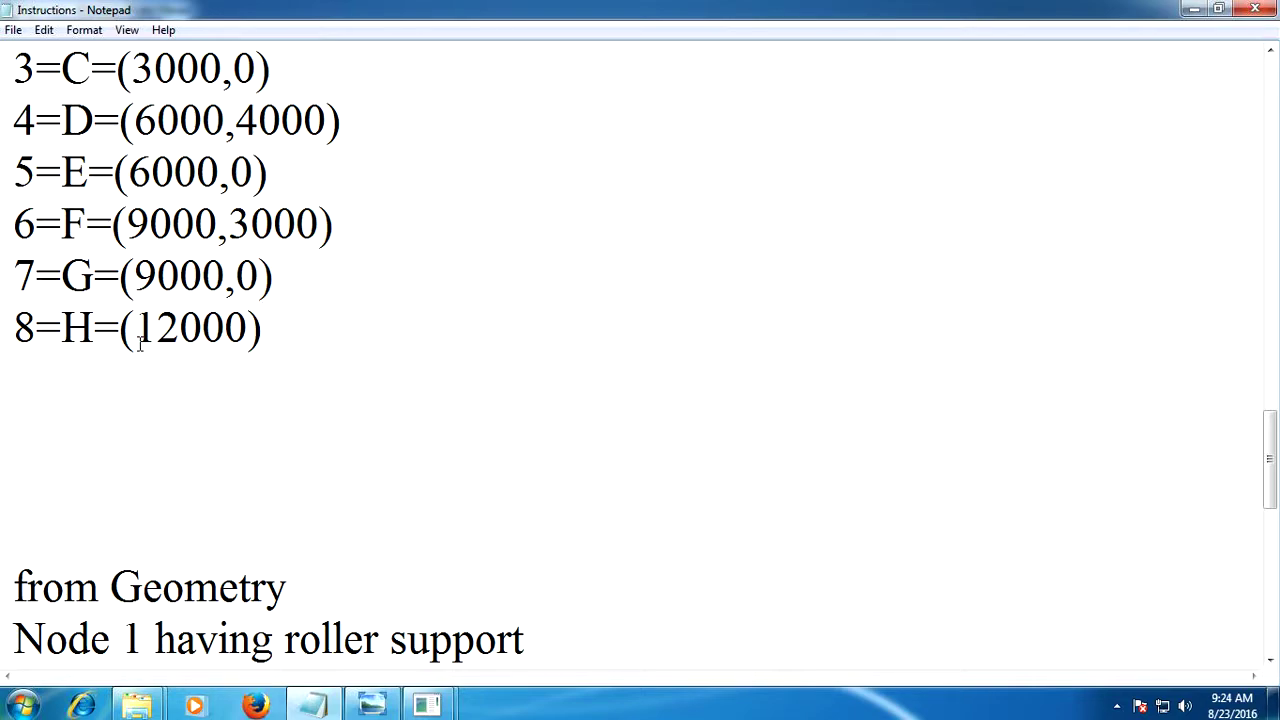
pyautogui.write(',0')
# Bring the truss figure back into view in Photo Viewer
pyautogui.scroll(4, 282, 480)
pyautogui.scroll(-3, 282, 480)
pyautogui.scroll(1, 285, 628)
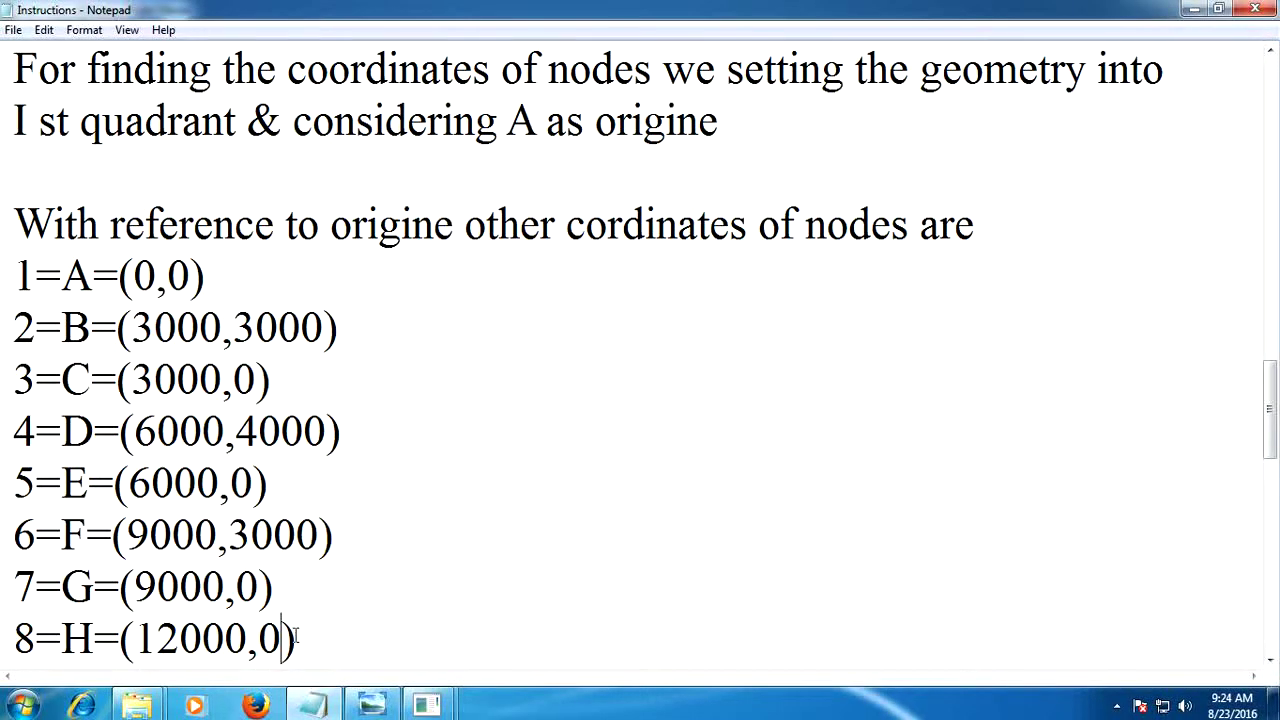
pyautogui.click(375, 704)
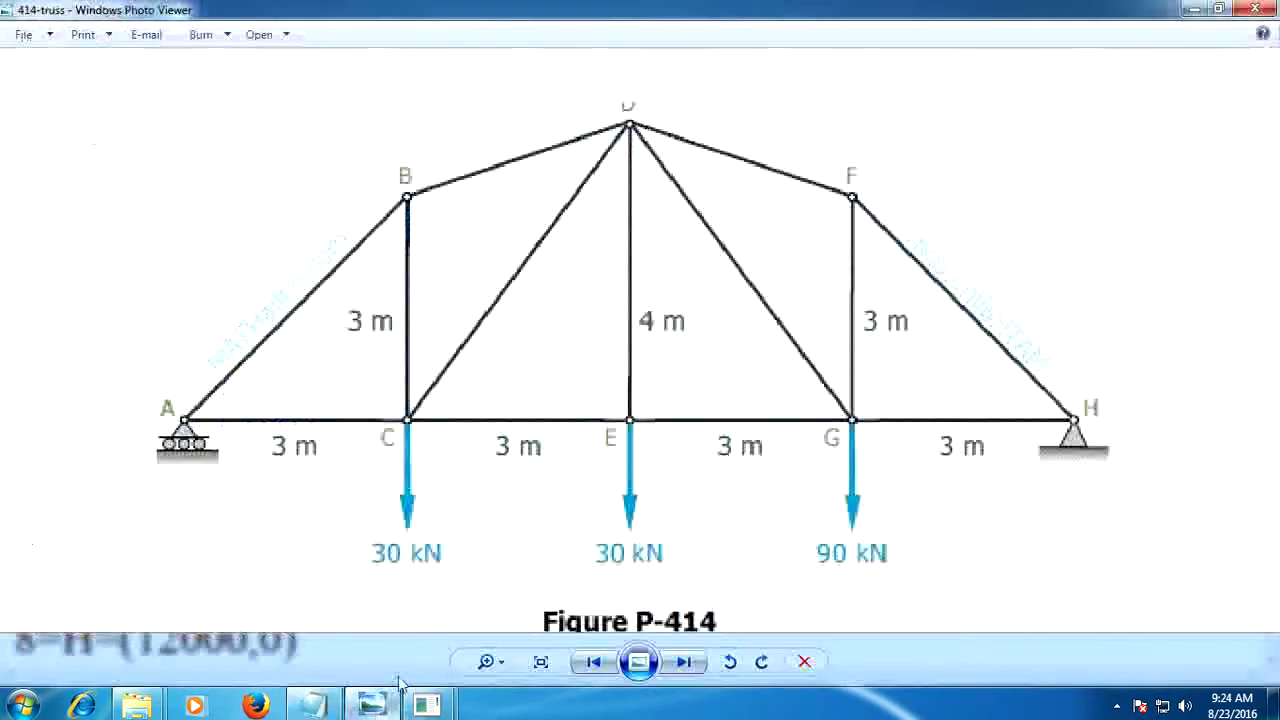
# Create node 4 at X 6000, Y 4000
pyautogui.moveTo(371, 705)
pyautogui.click(498, 601)
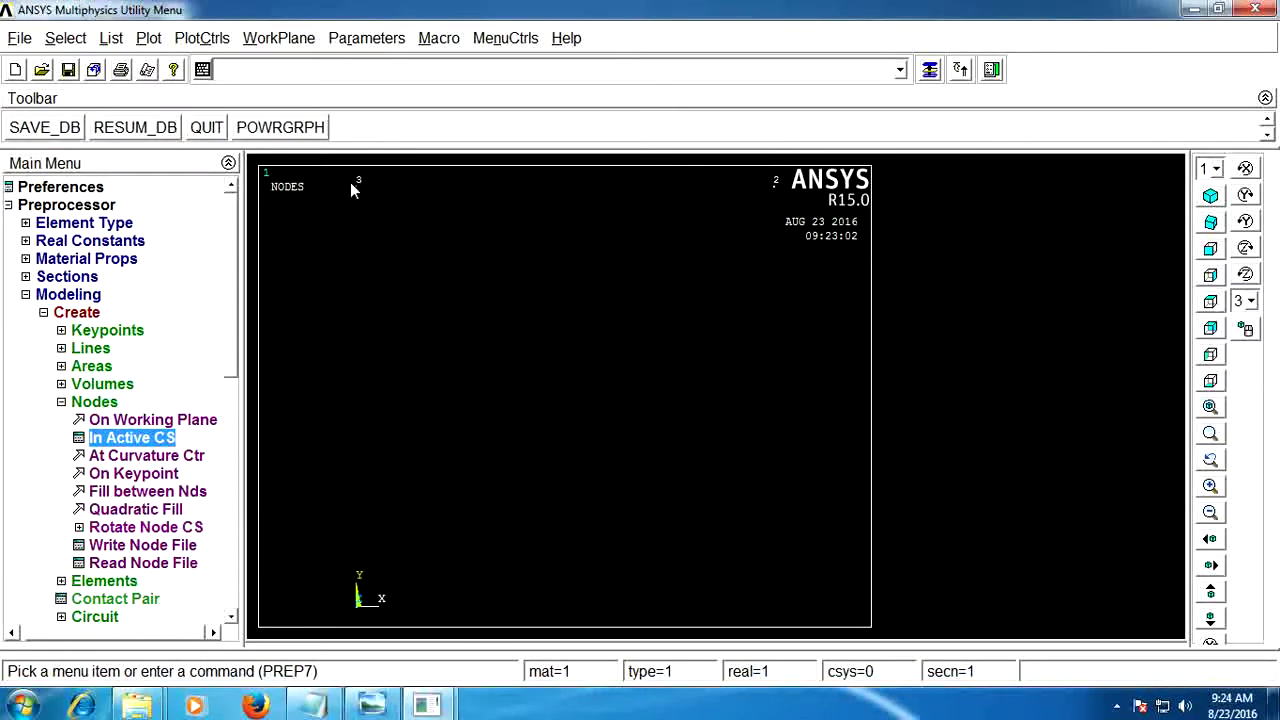
pyautogui.click(925, 73)
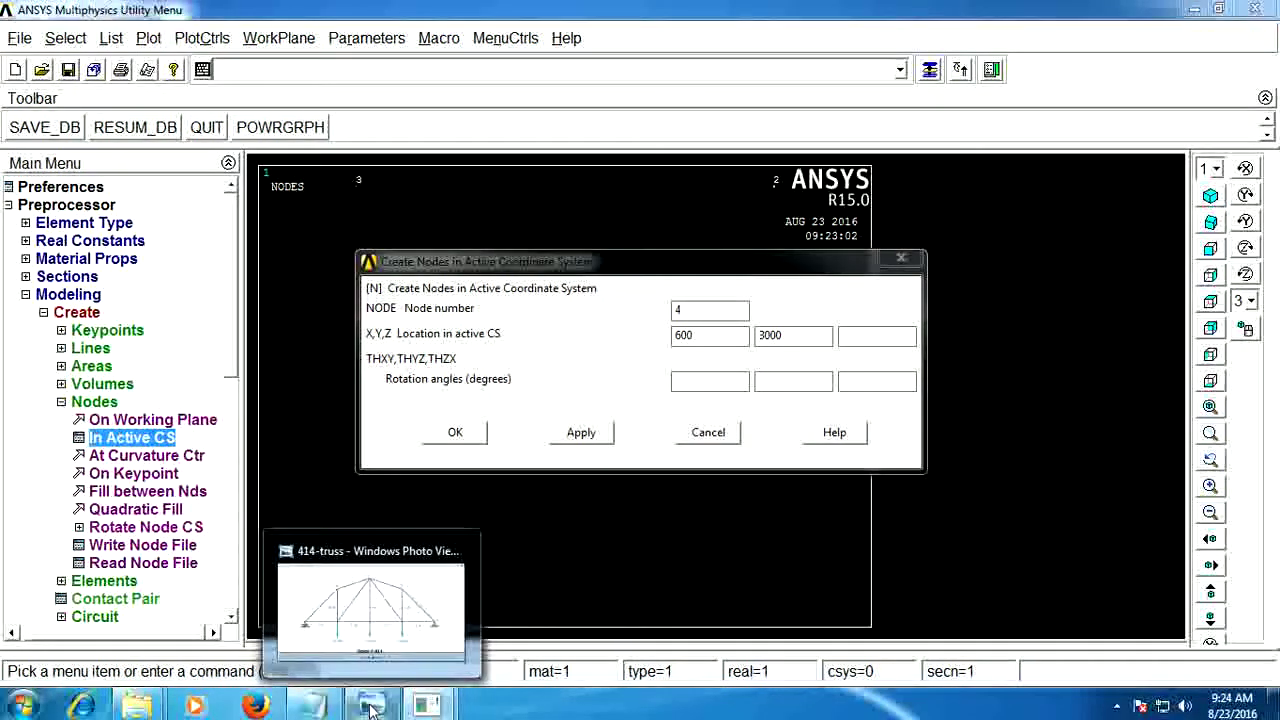
pyautogui.click(313, 706)
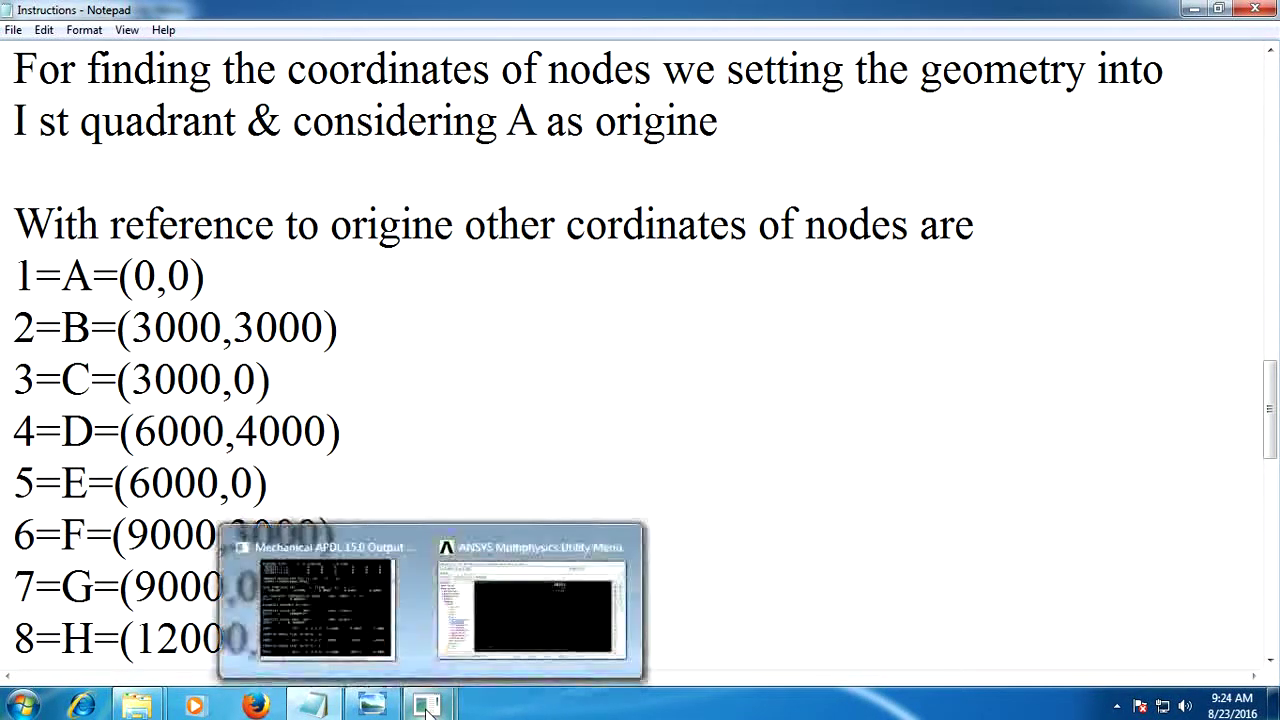
pyautogui.click(484, 618)
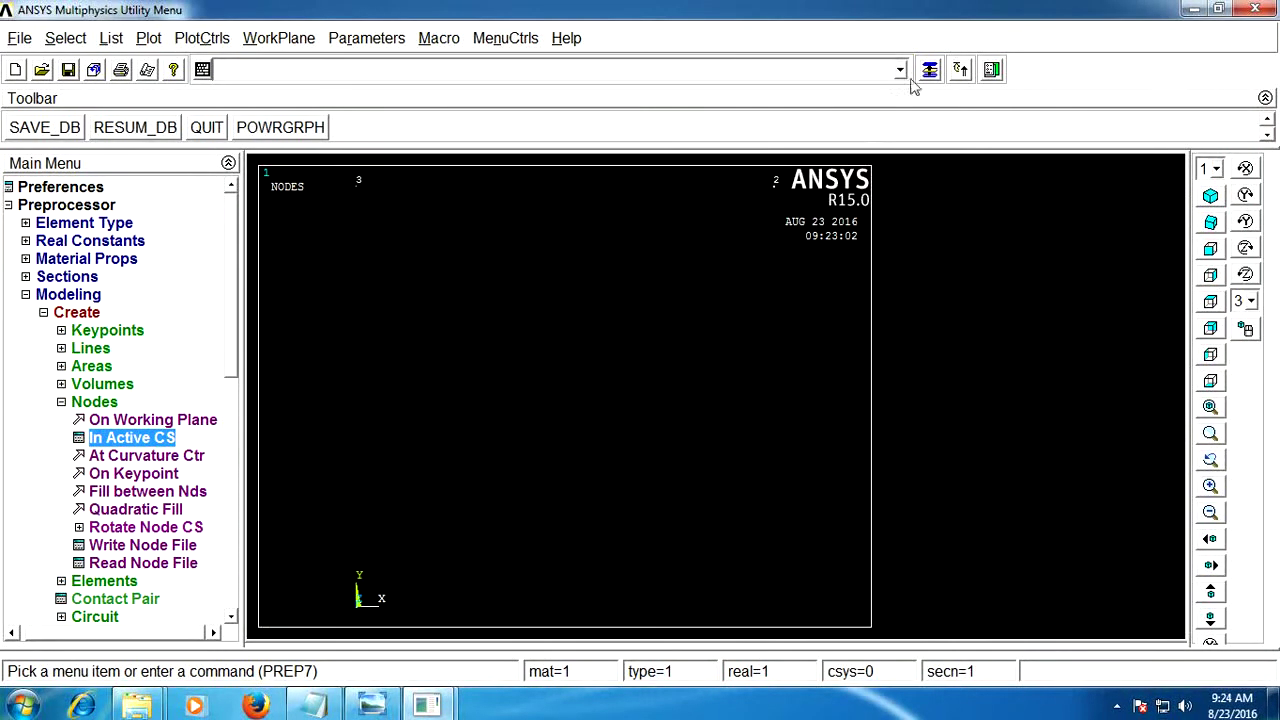
pyautogui.click(725, 334)
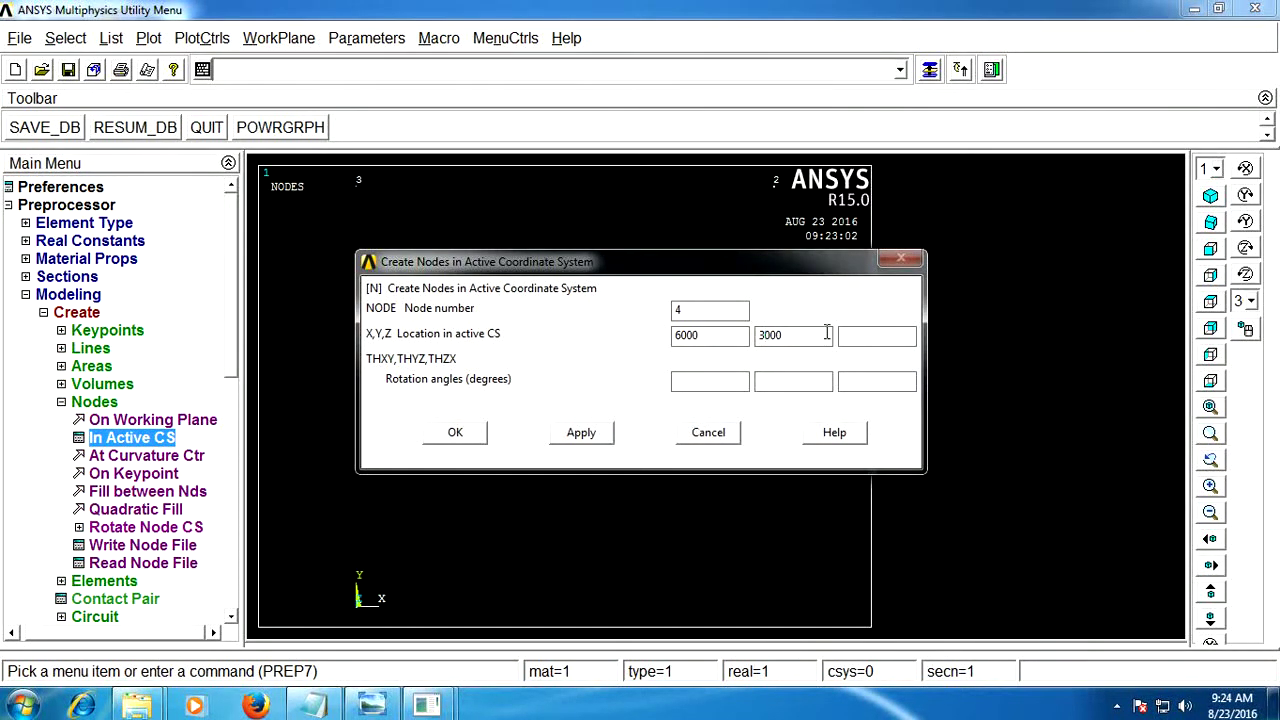
pyautogui.write('4')
pyautogui.click(581, 438)
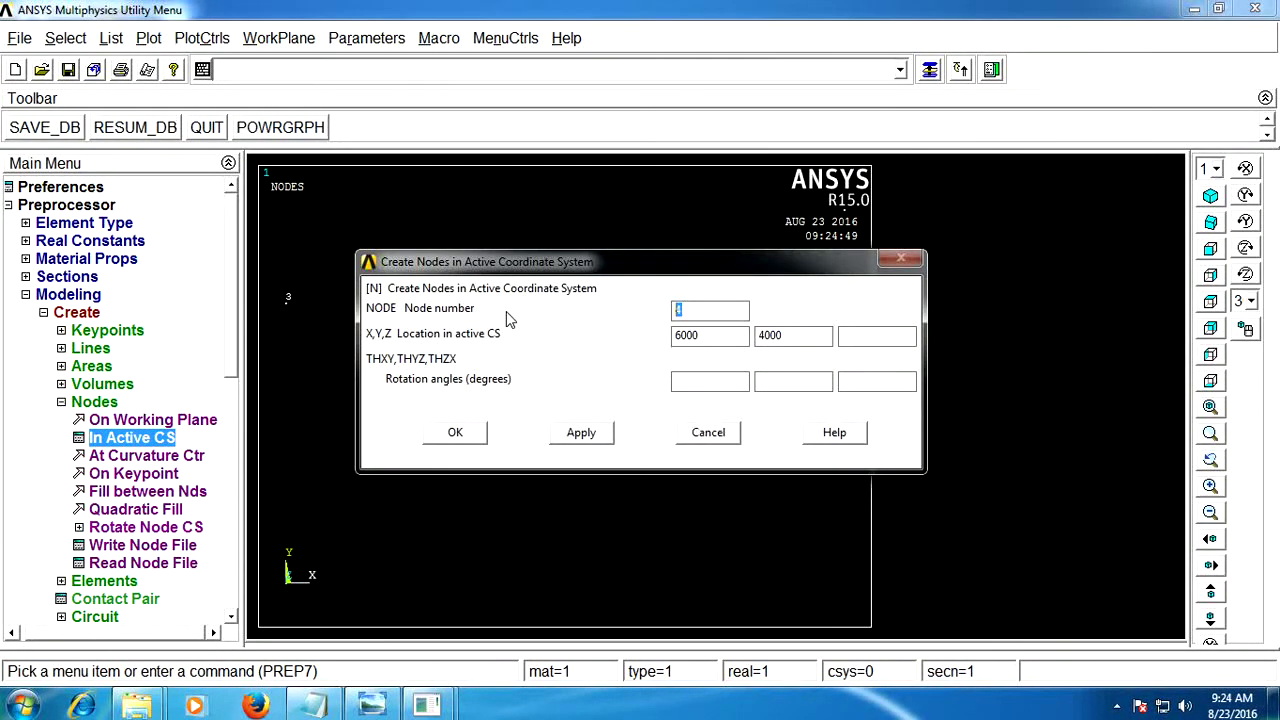
# Create node 5 at X 6000, Y 0
pyautogui.write('5')
pyautogui.click(427, 705)
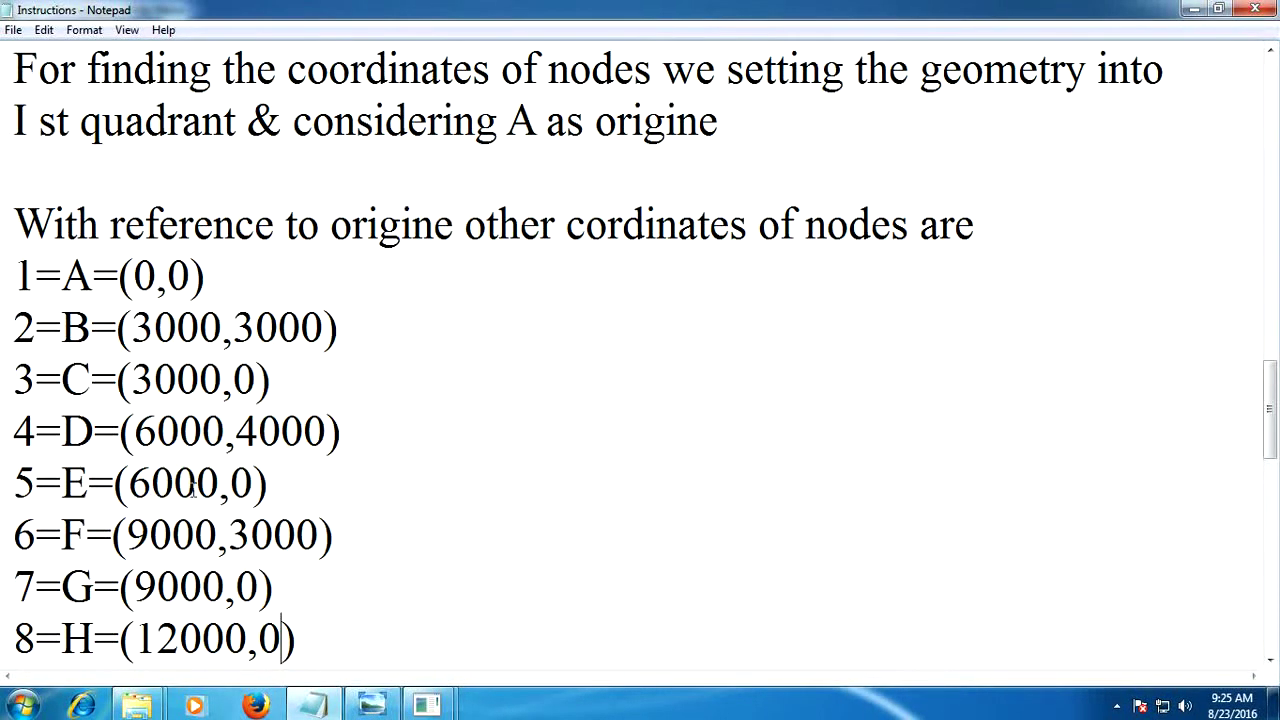
pyautogui.click(370, 600)
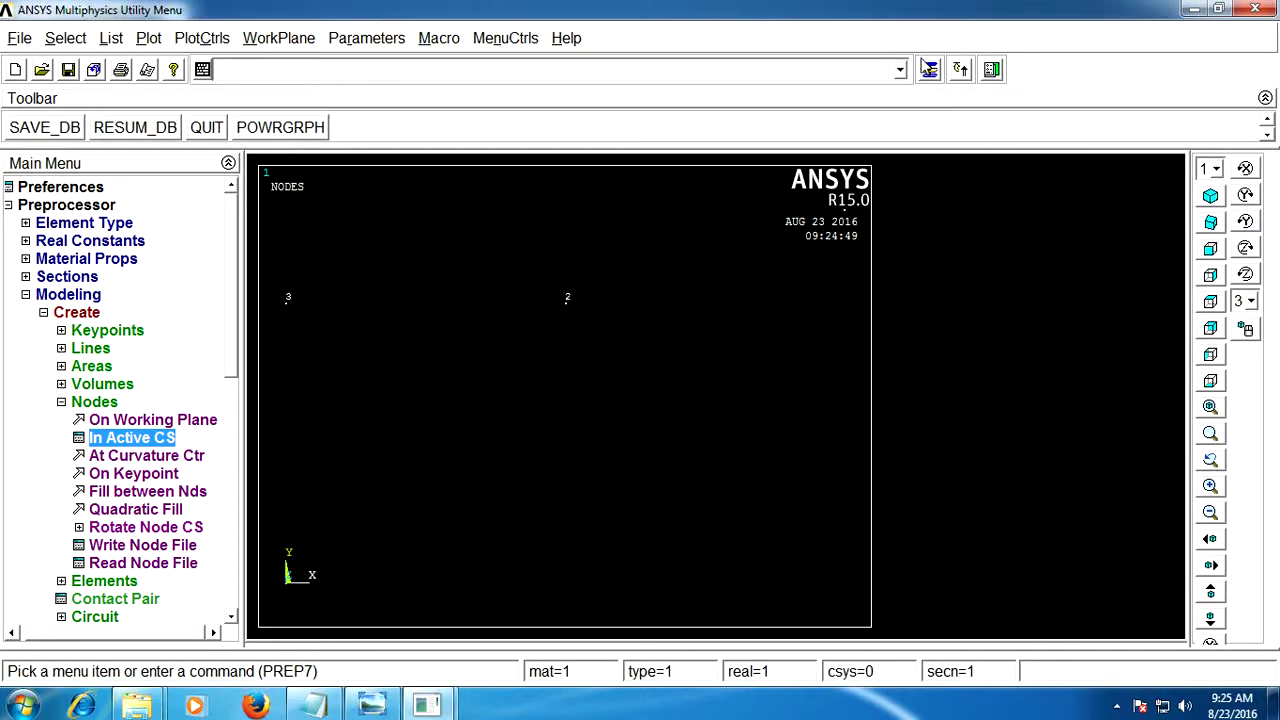
pyautogui.click(929, 69)
pyautogui.doubleClick(772, 335)
pyautogui.write('0')
pyautogui.click(582, 435)
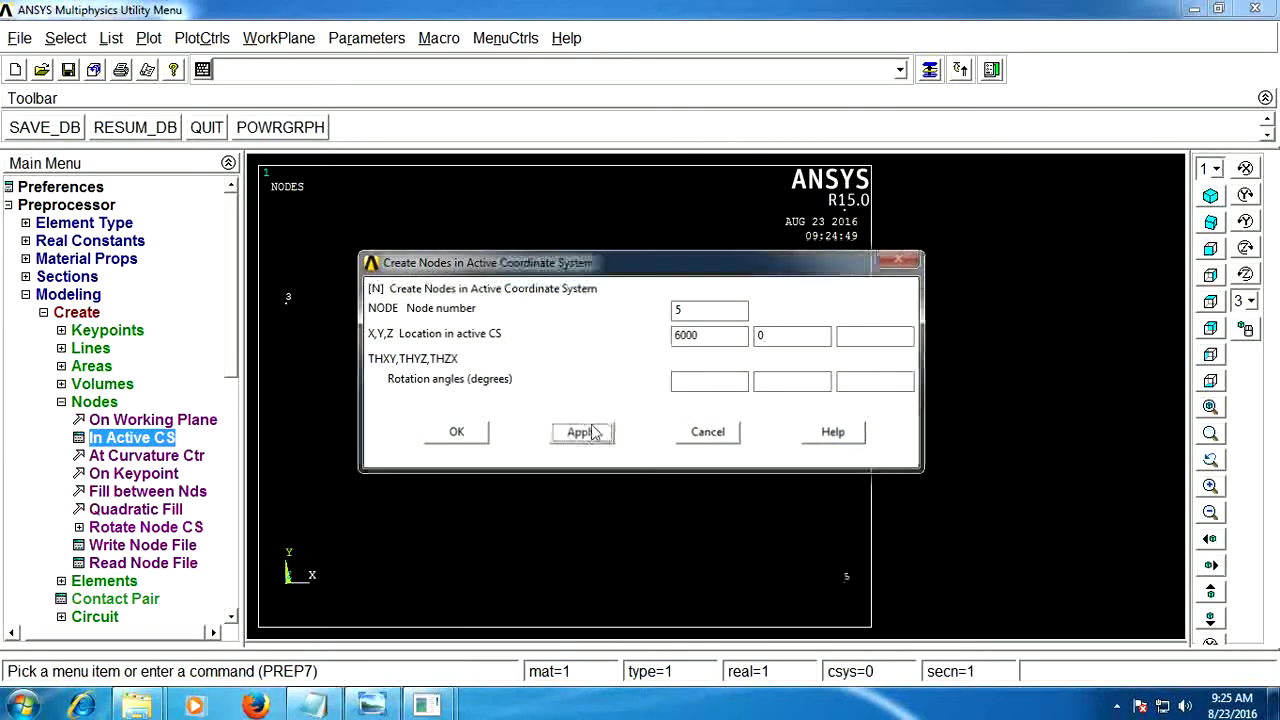
# Create node 6 at X 9000, Y 3000
pyautogui.write('6')
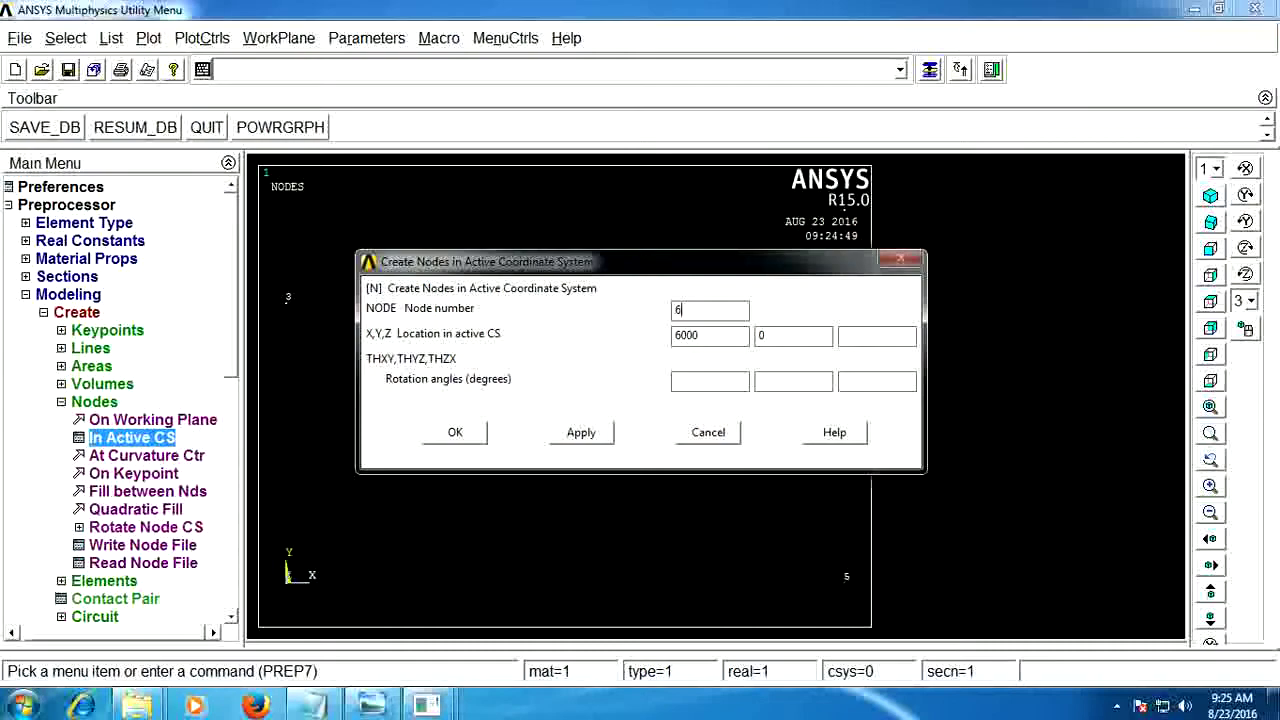
pyautogui.click(318, 706)
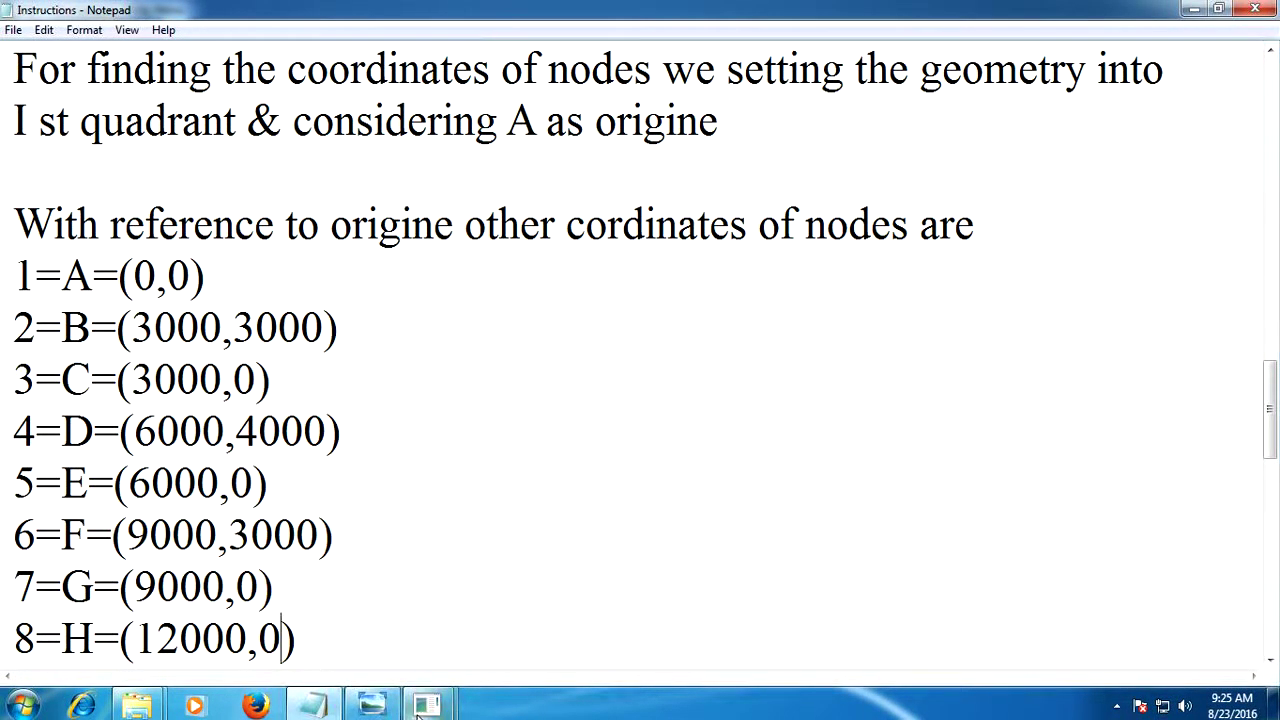
pyautogui.click(523, 632)
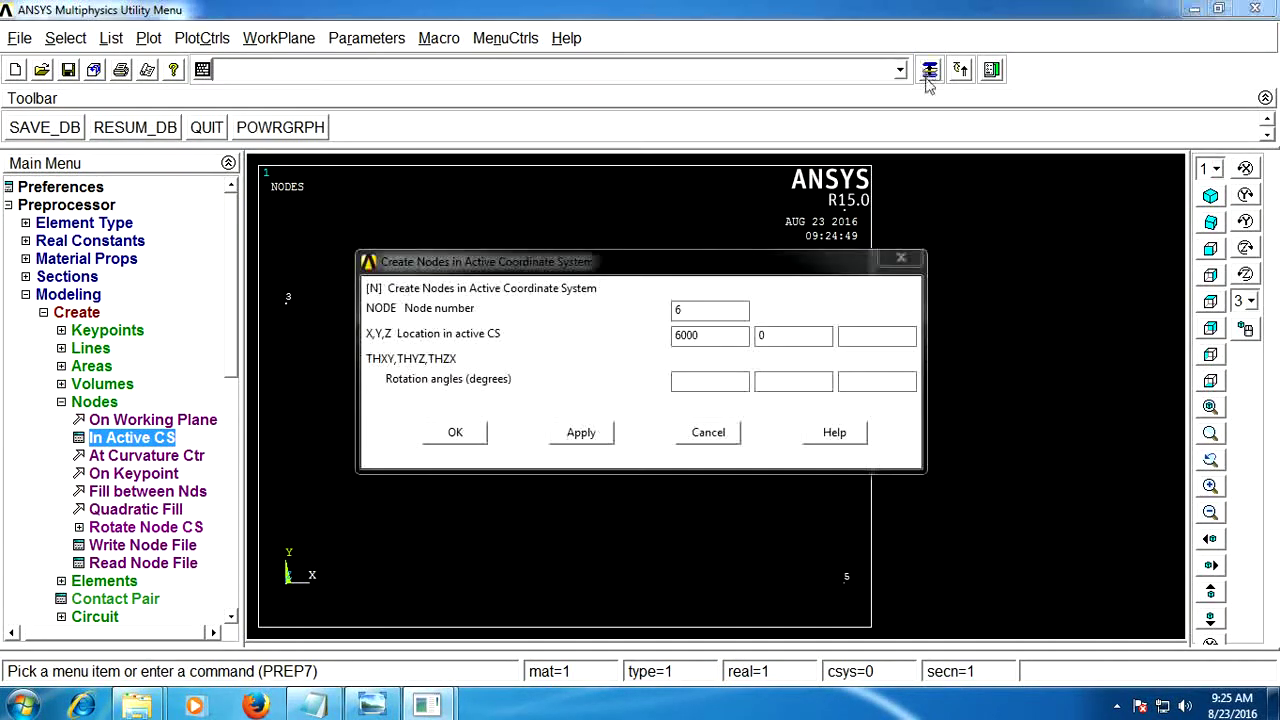
pyautogui.doubleClick(709, 336)
pyautogui.write('9')
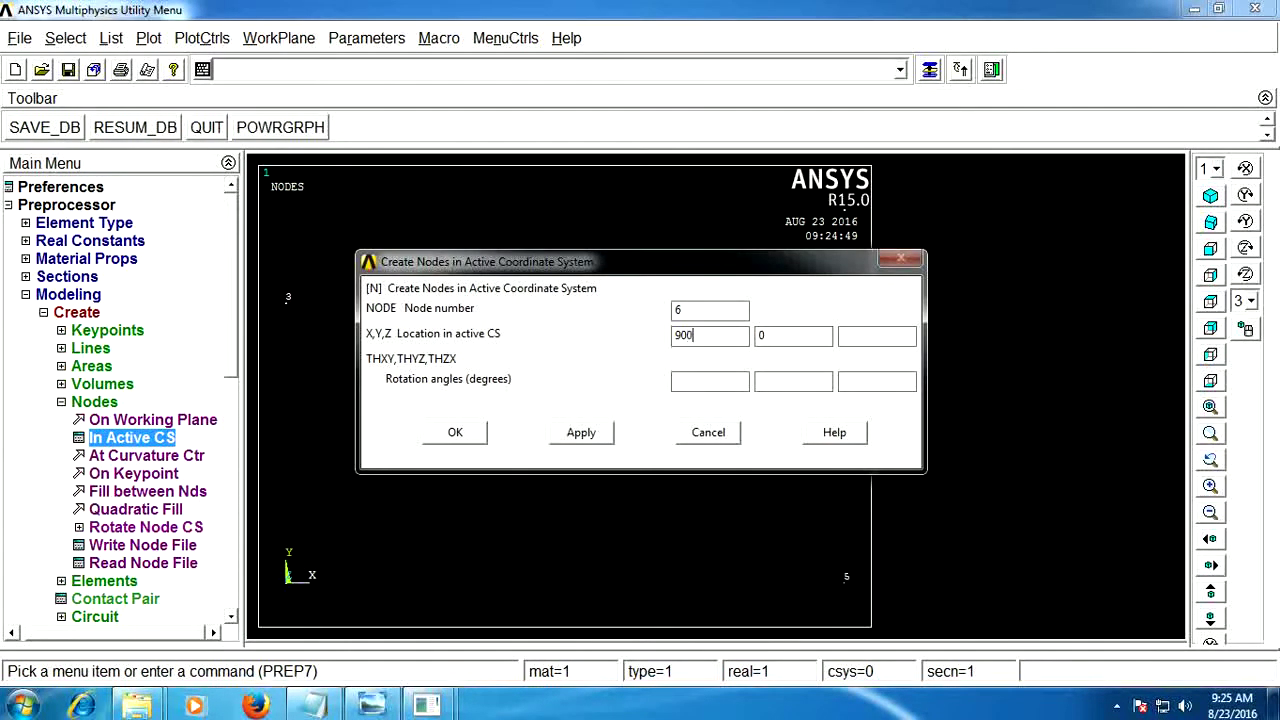
pyautogui.write('3000')
pyautogui.click(581, 432)
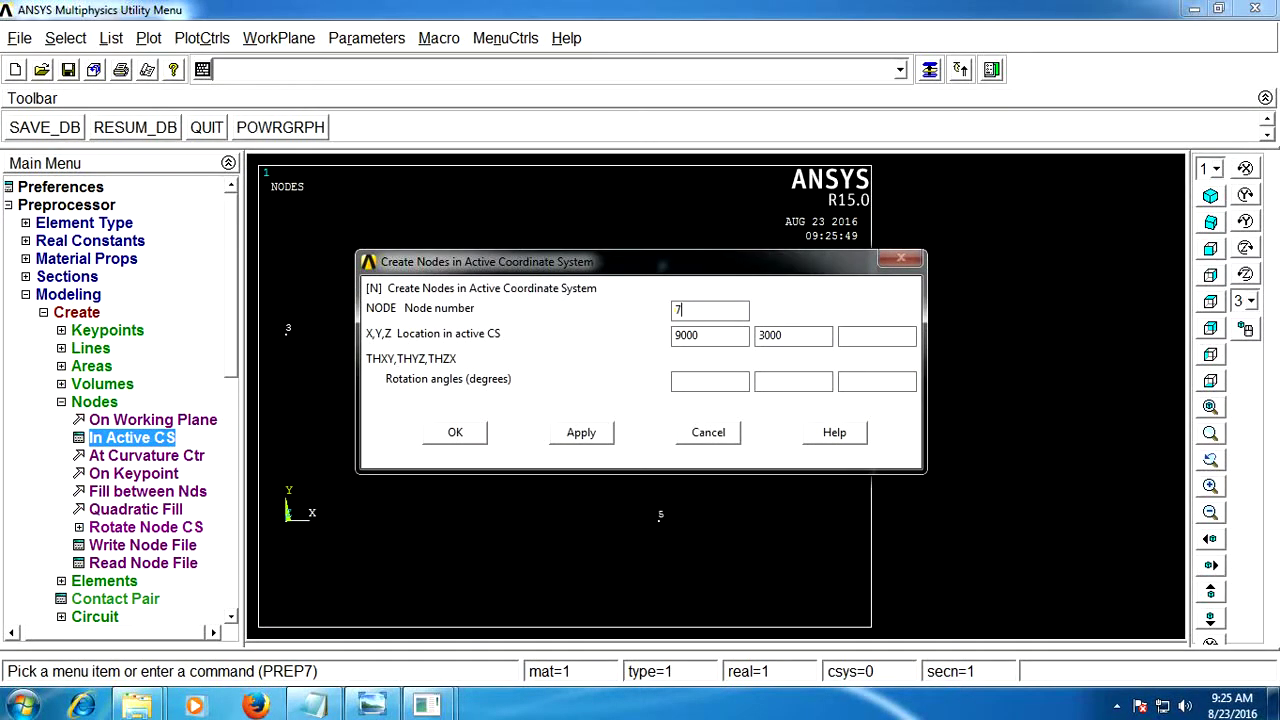
# Check the notes and truss figure, then create node 7 at (9000, 0)
pyautogui.click(313, 706)
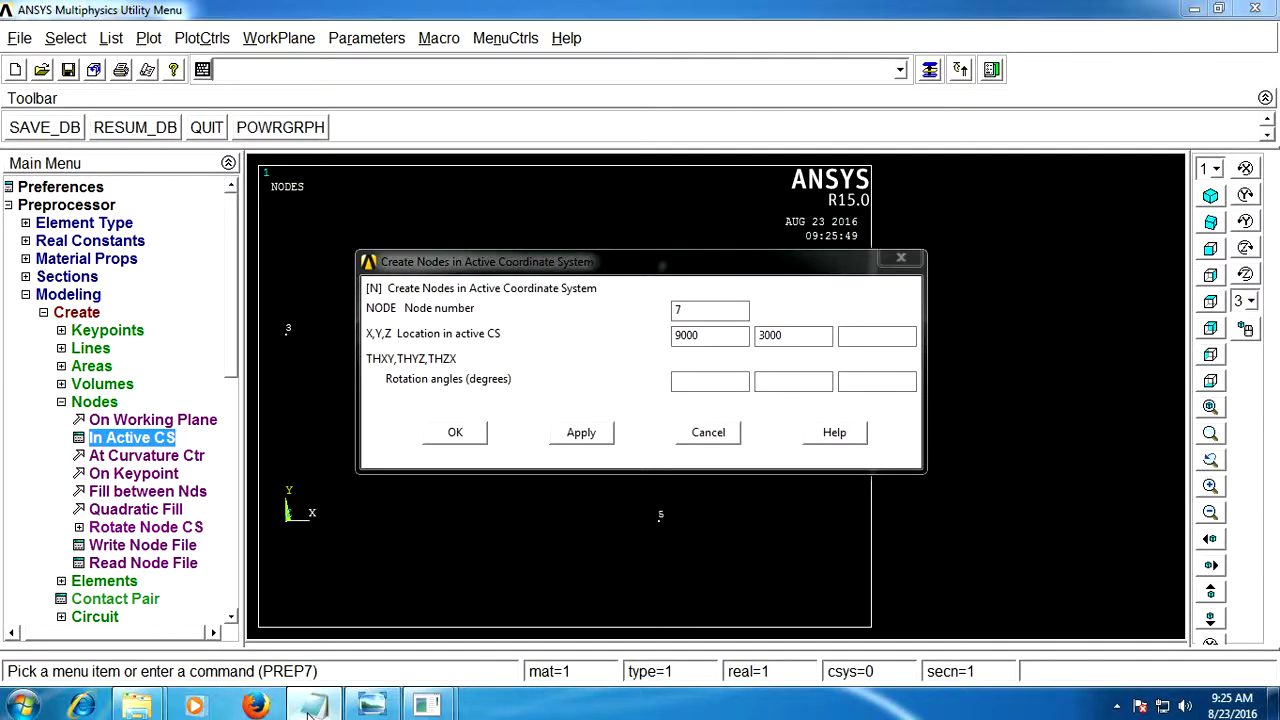
pyautogui.click(371, 706)
pyautogui.click(516, 621)
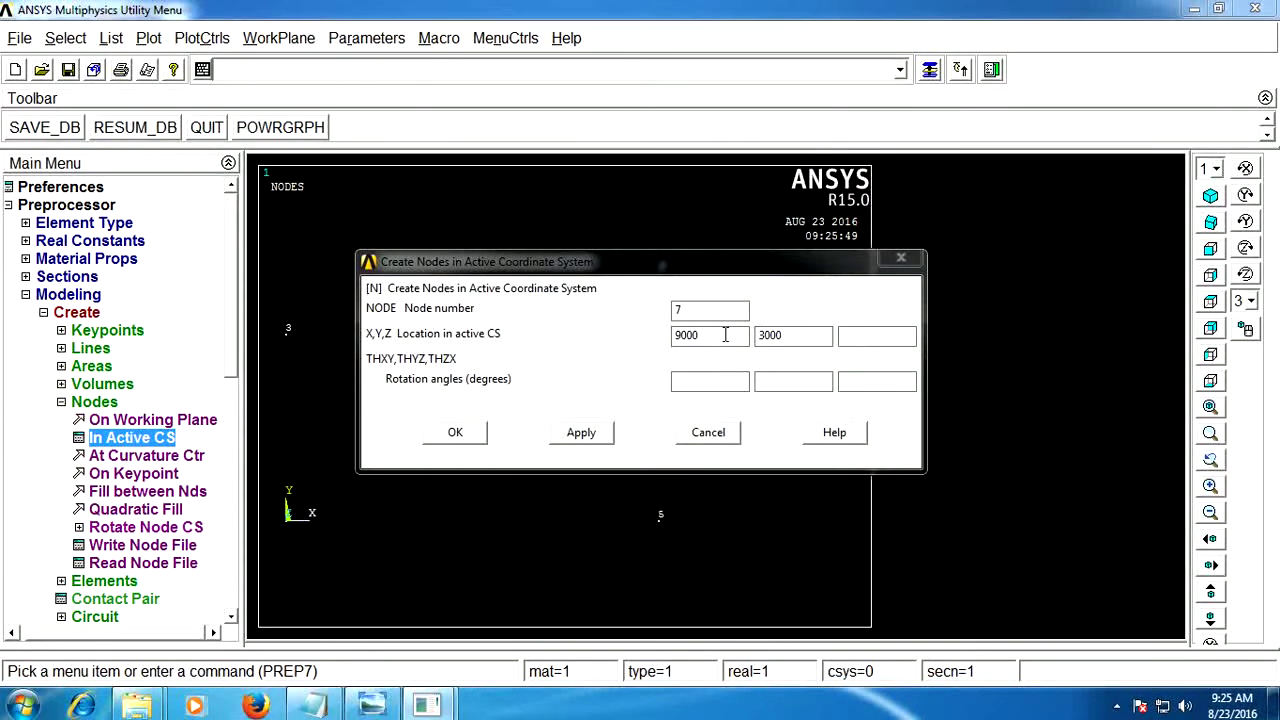
pyautogui.click(684, 342)
pyautogui.write('0')
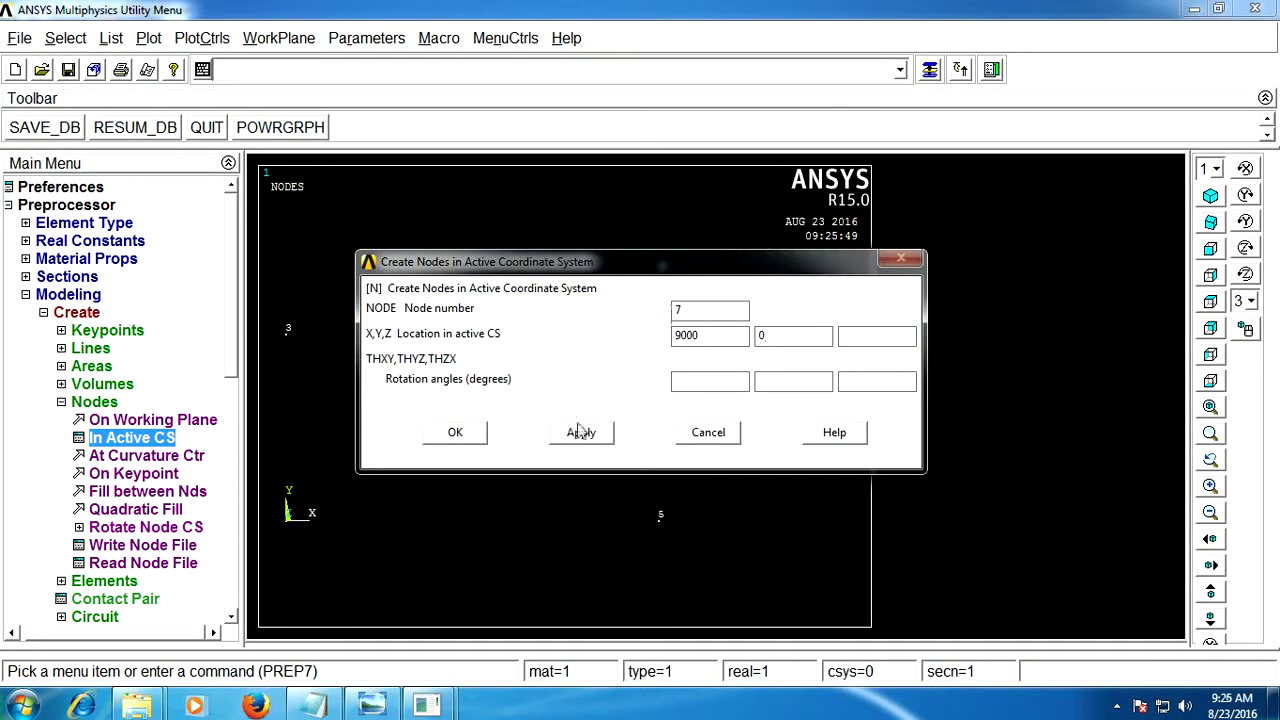
pyautogui.click(581, 434)
# Create node 8 at (12000, 0) and close the node dialog with OK
pyautogui.click(360, 706)
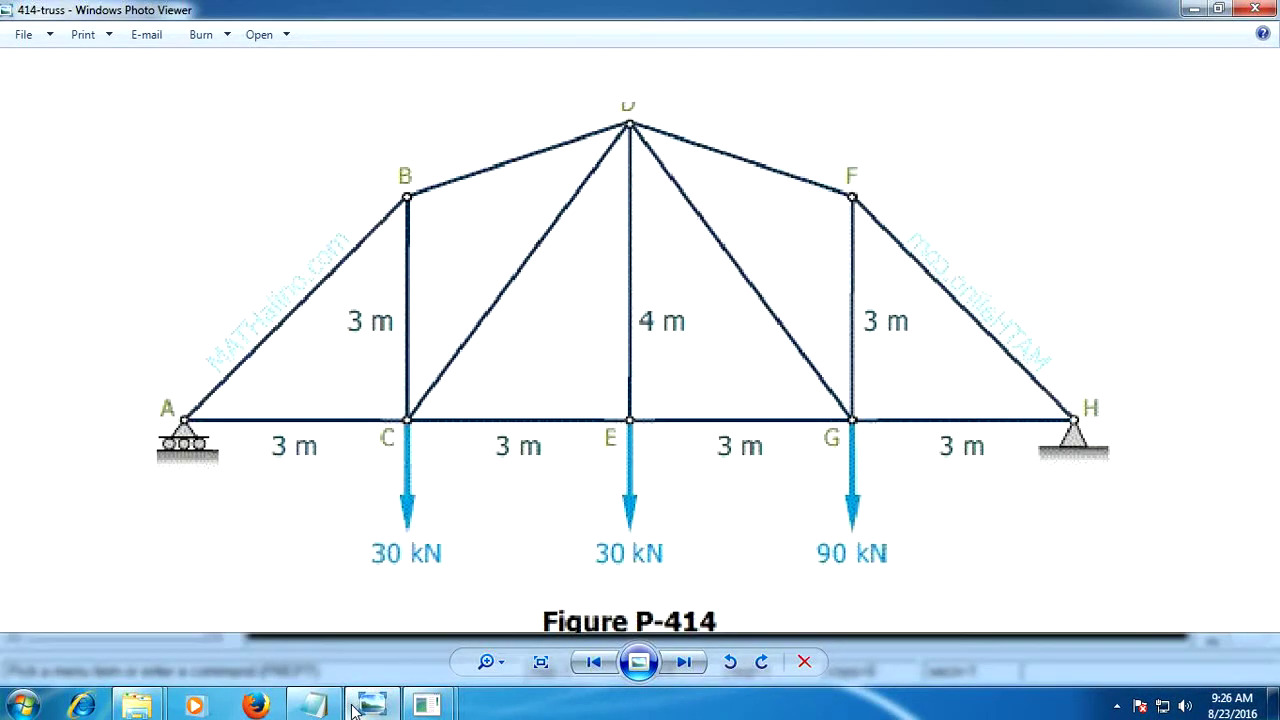
pyautogui.click(355, 708)
pyautogui.click(335, 708)
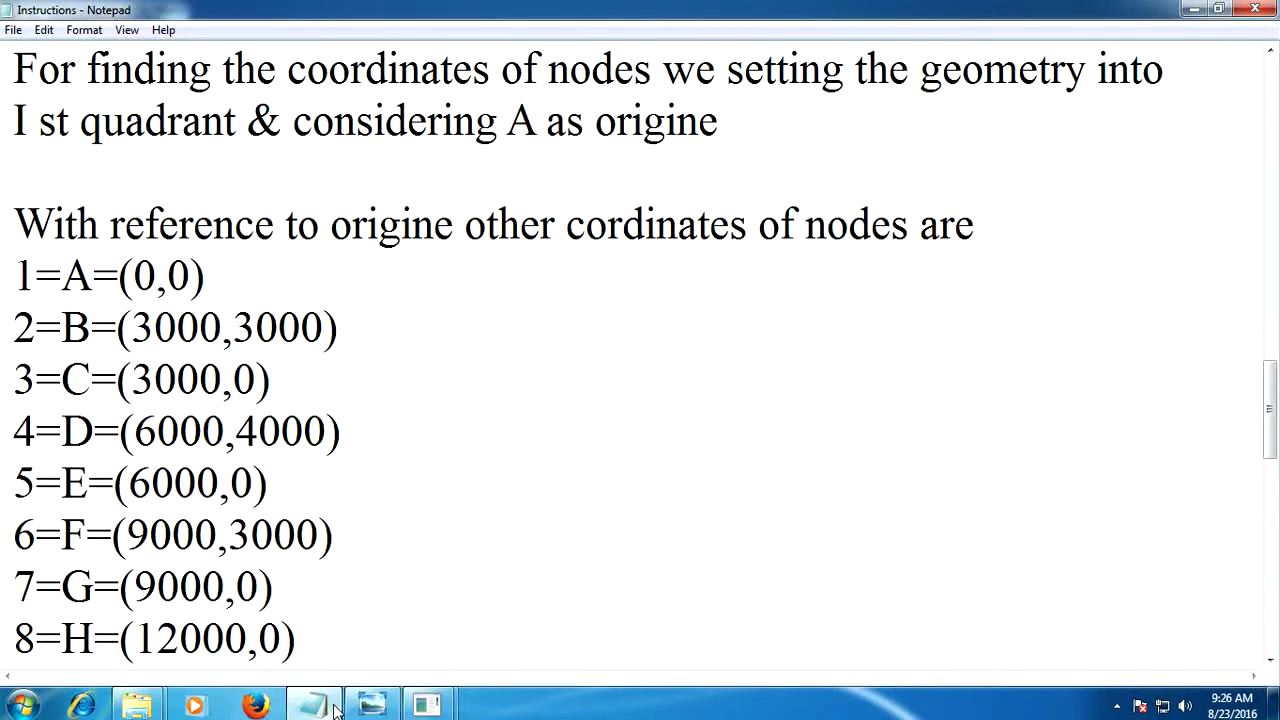
pyautogui.click(313, 706)
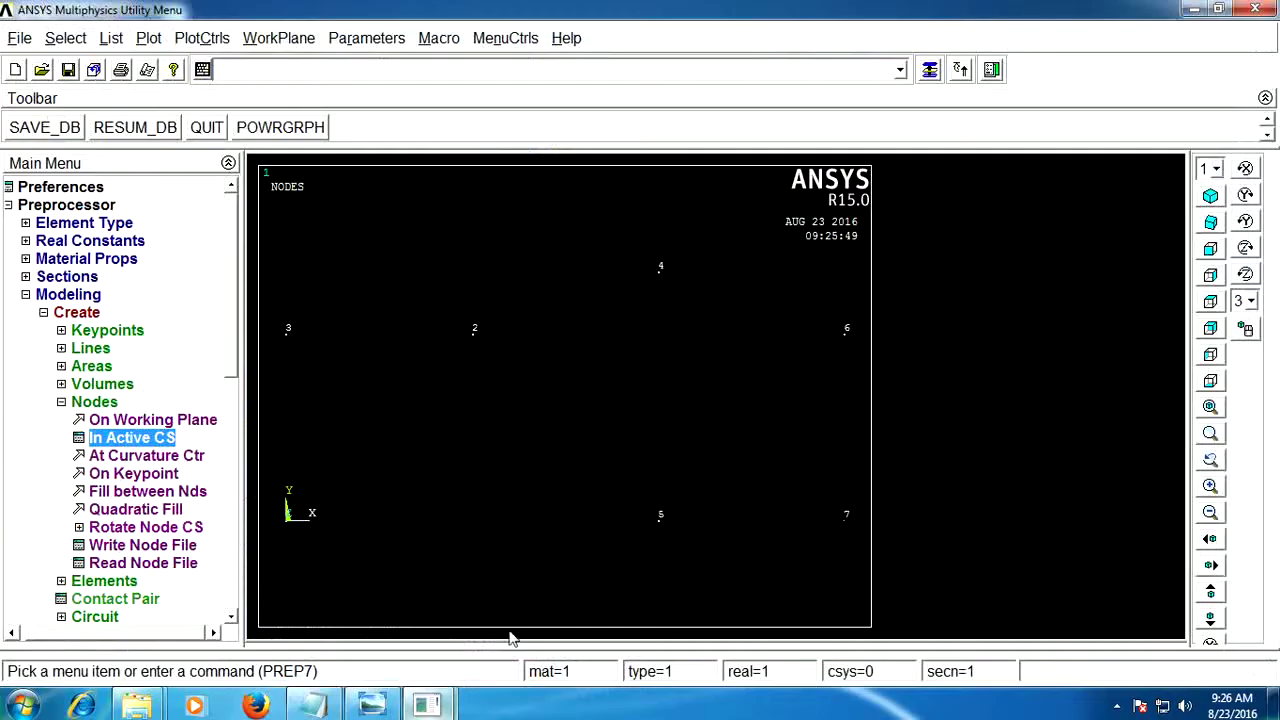
pyautogui.click(932, 70)
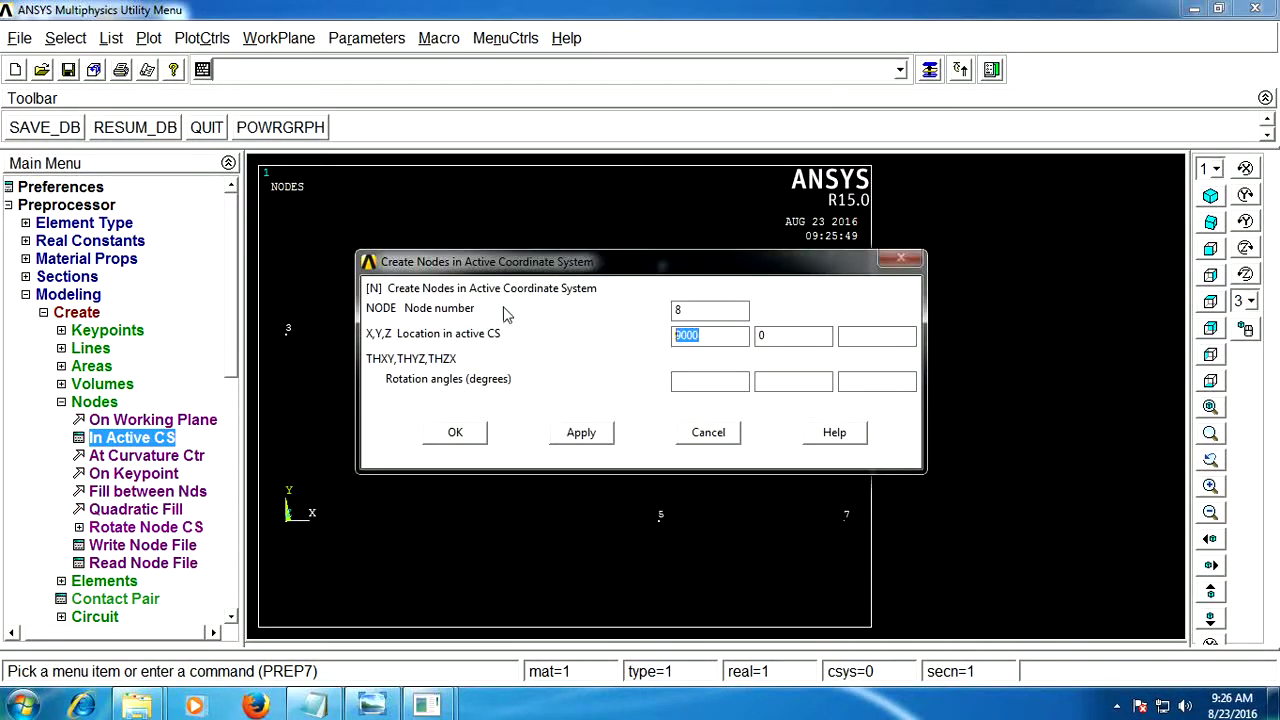
pyautogui.write('12')
pyautogui.click(457, 432)
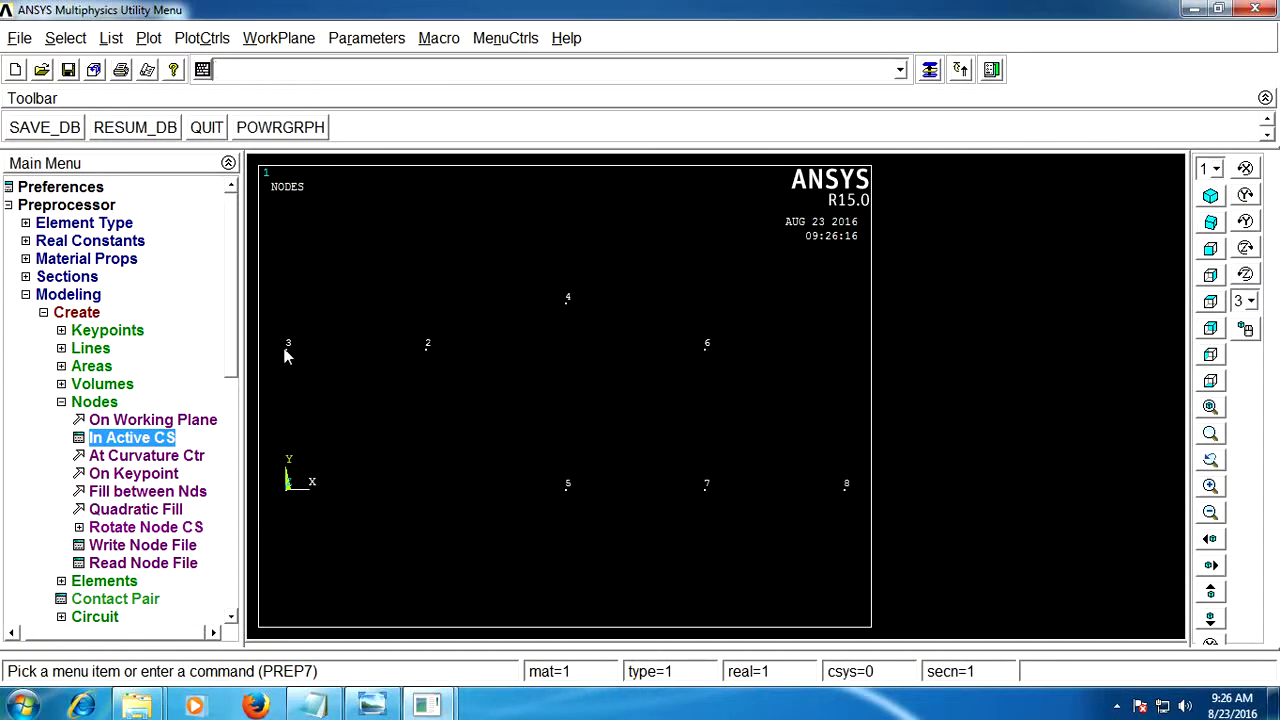
# Delete node 3 through Preprocessor > Modeling > Delete > Nodes, confirming with OK
pyautogui.click(105, 401)
pyautogui.click(91, 313)
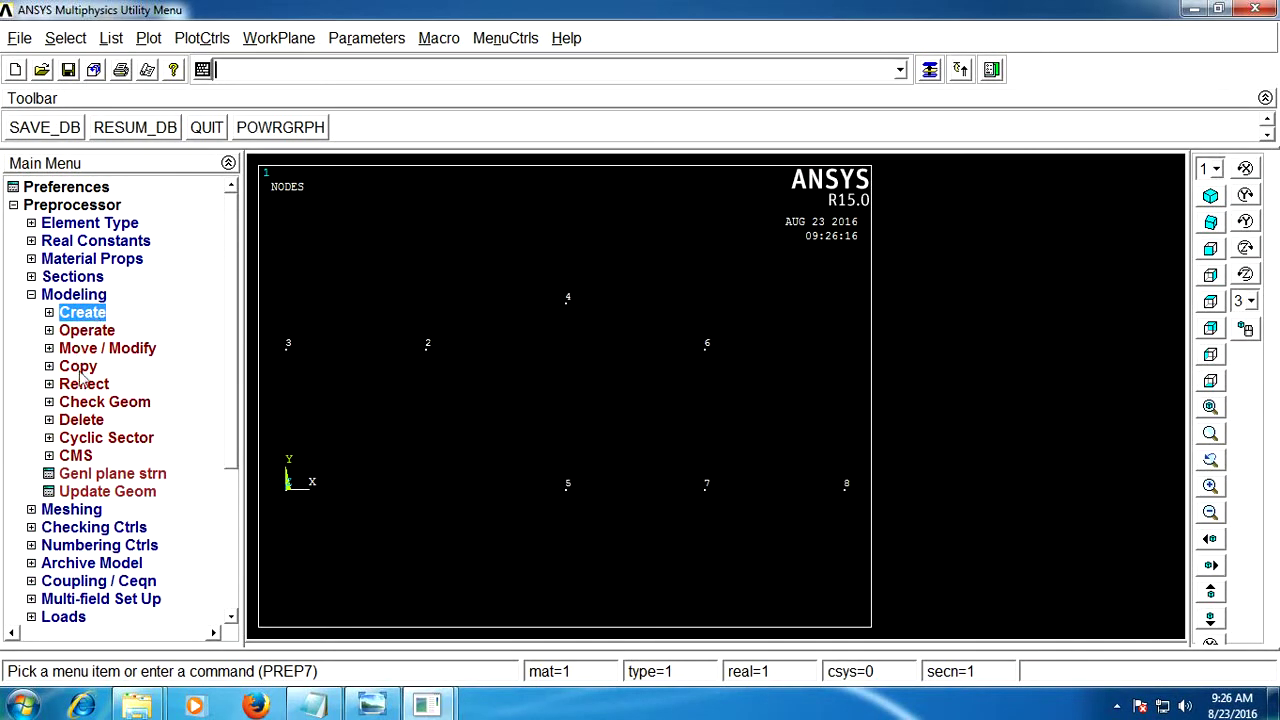
pyautogui.click(84, 420)
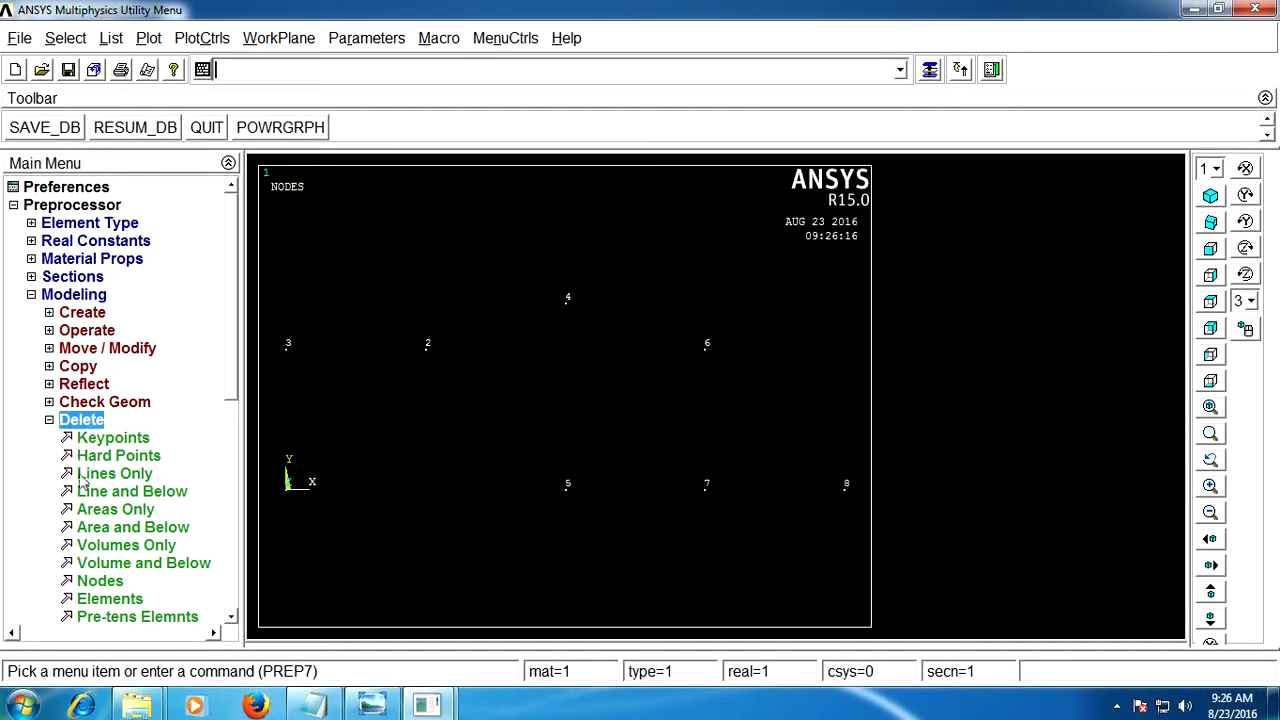
pyautogui.click(100, 581)
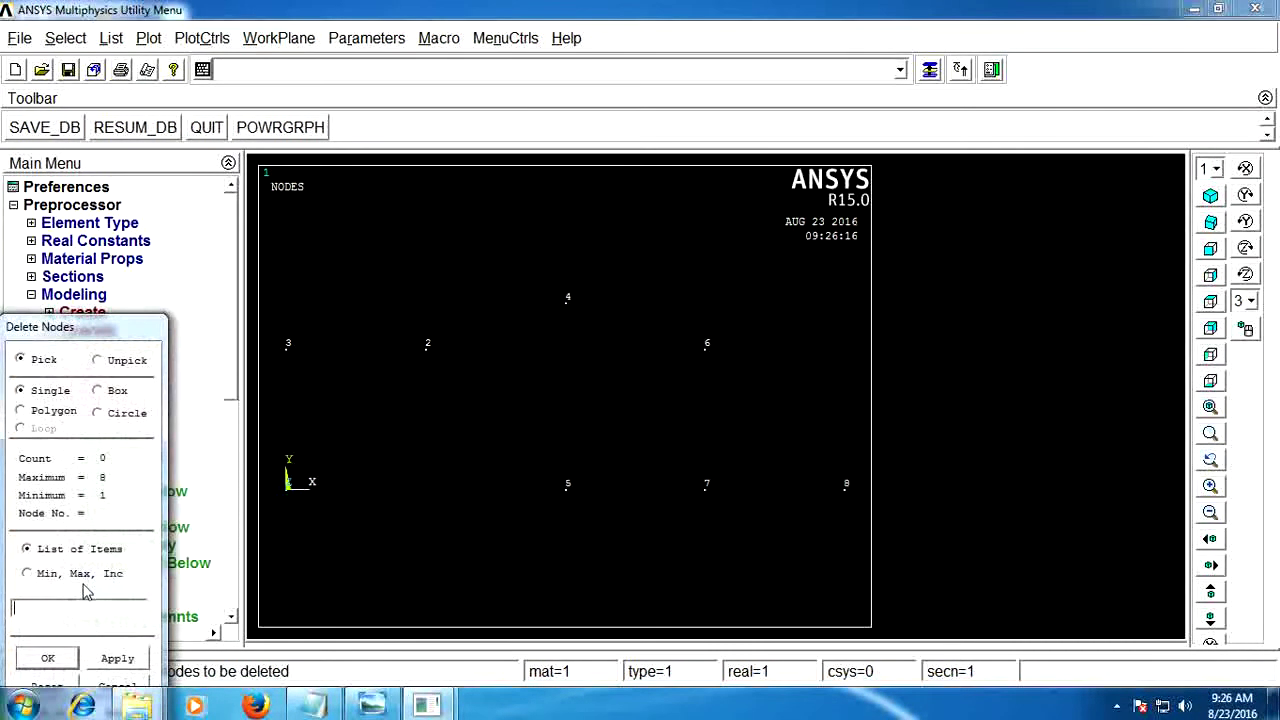
pyautogui.click(283, 354)
pyautogui.click(48, 658)
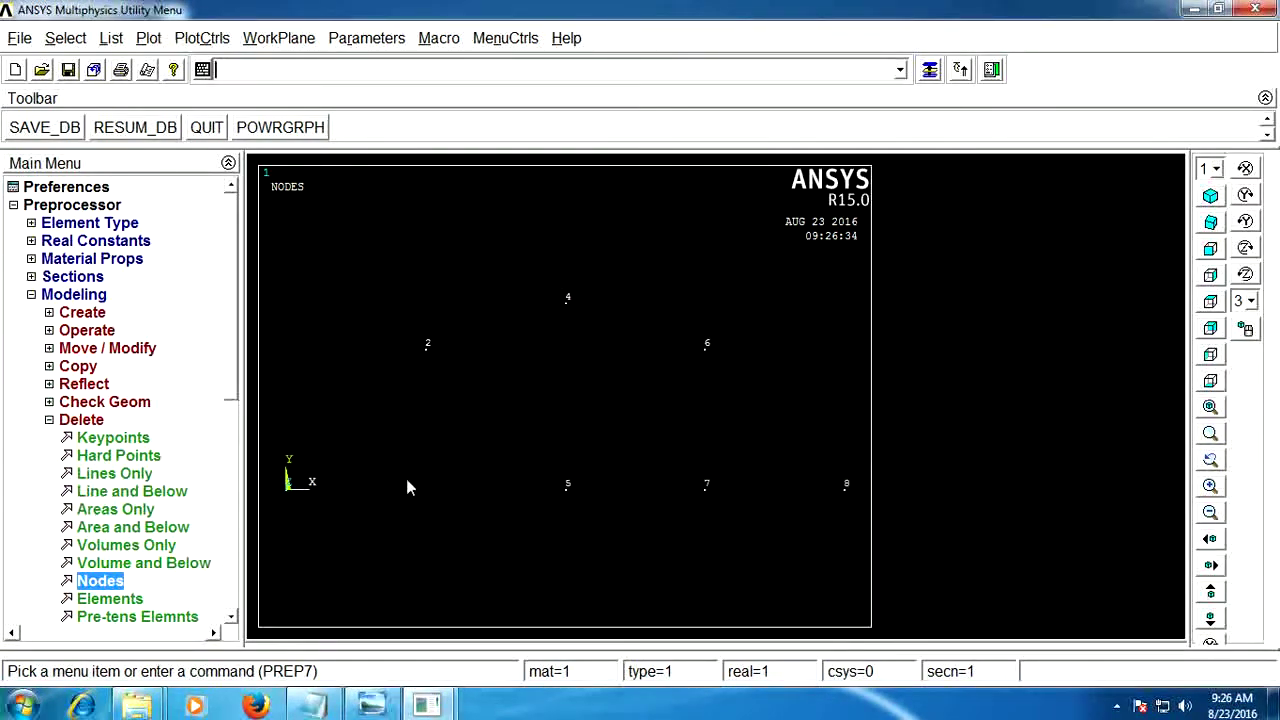
pyautogui.click(80, 316)
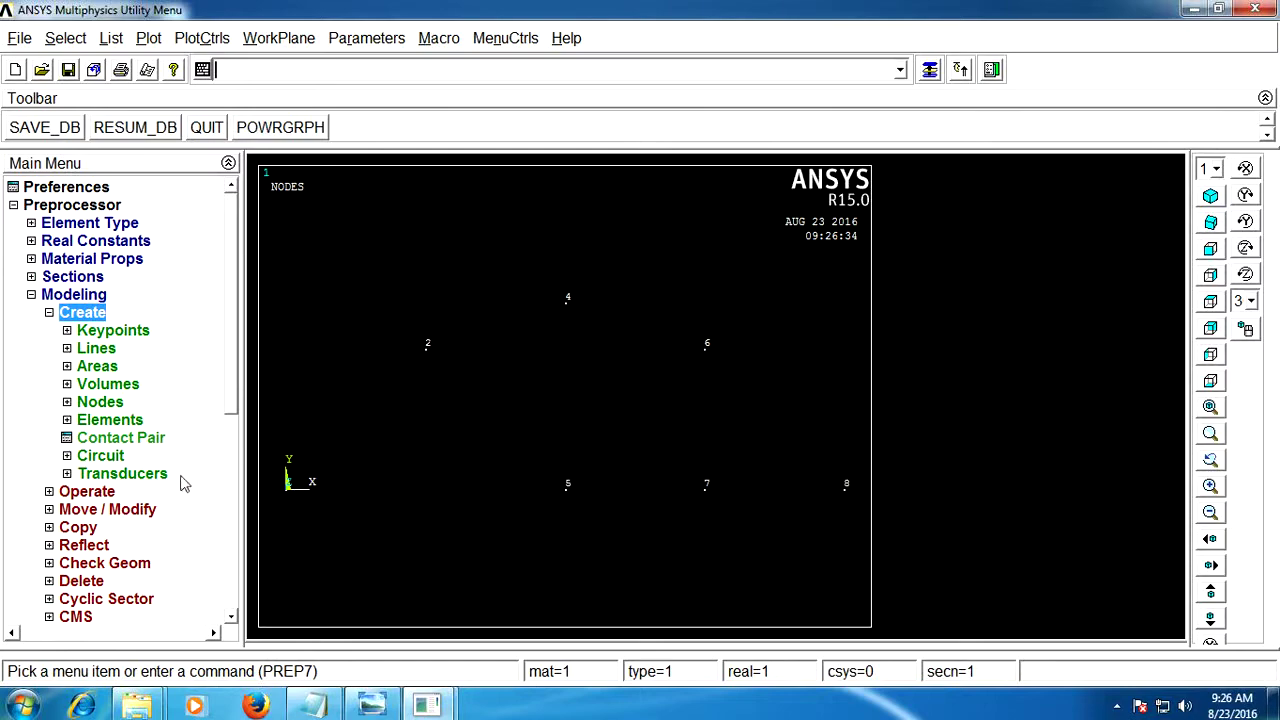
# Create node 3 at X 3000, Y 0, using the coordinates from the Notepad notes
pyautogui.click(102, 403)
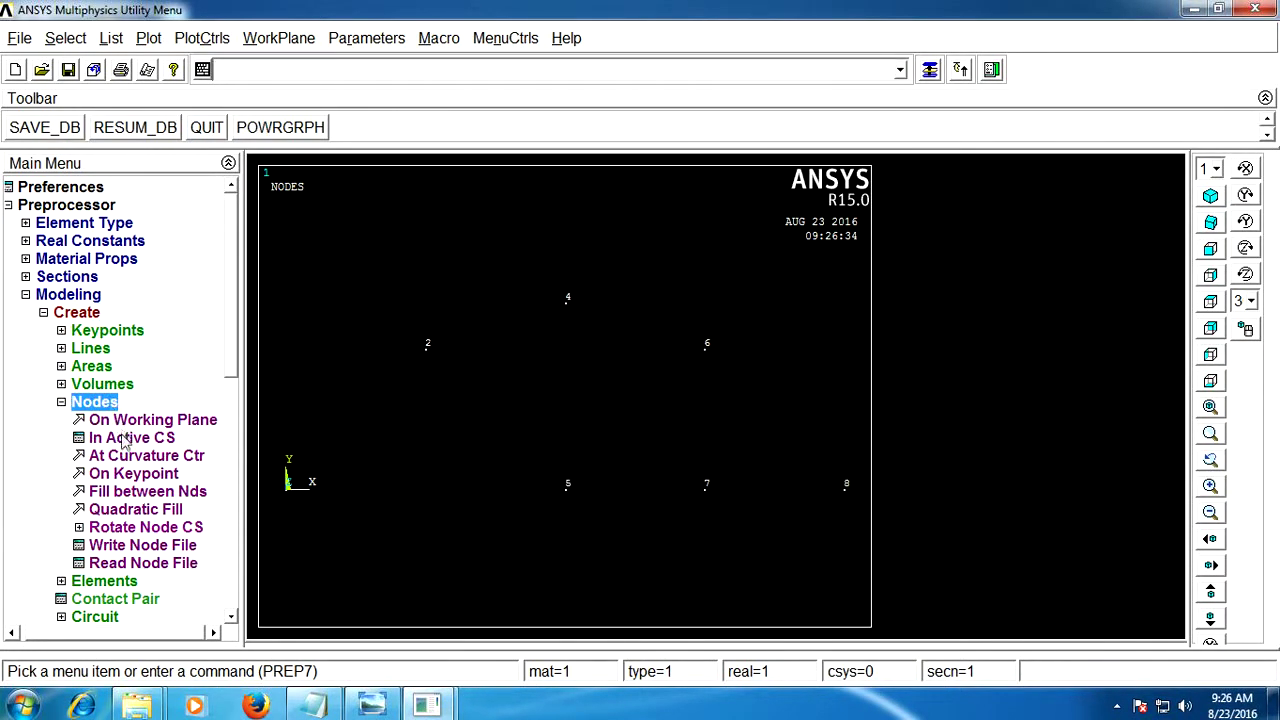
pyautogui.click(125, 441)
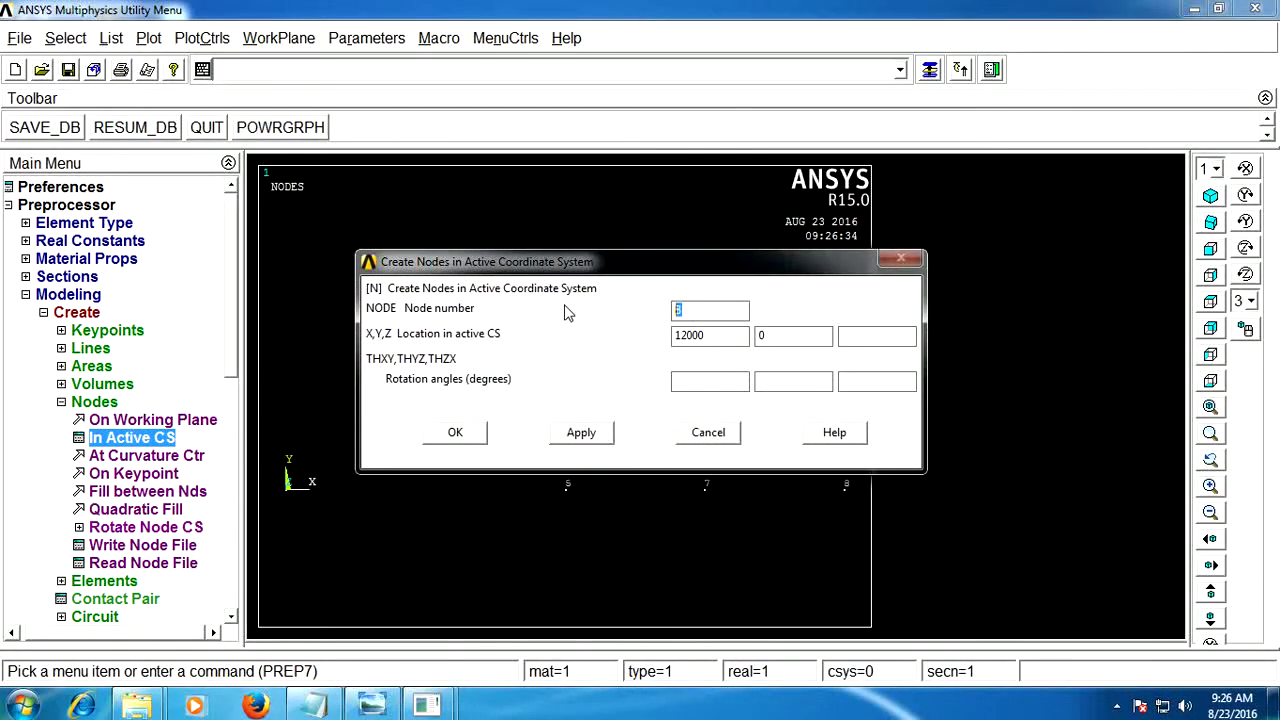
pyautogui.click(425, 705)
pyautogui.click(313, 705)
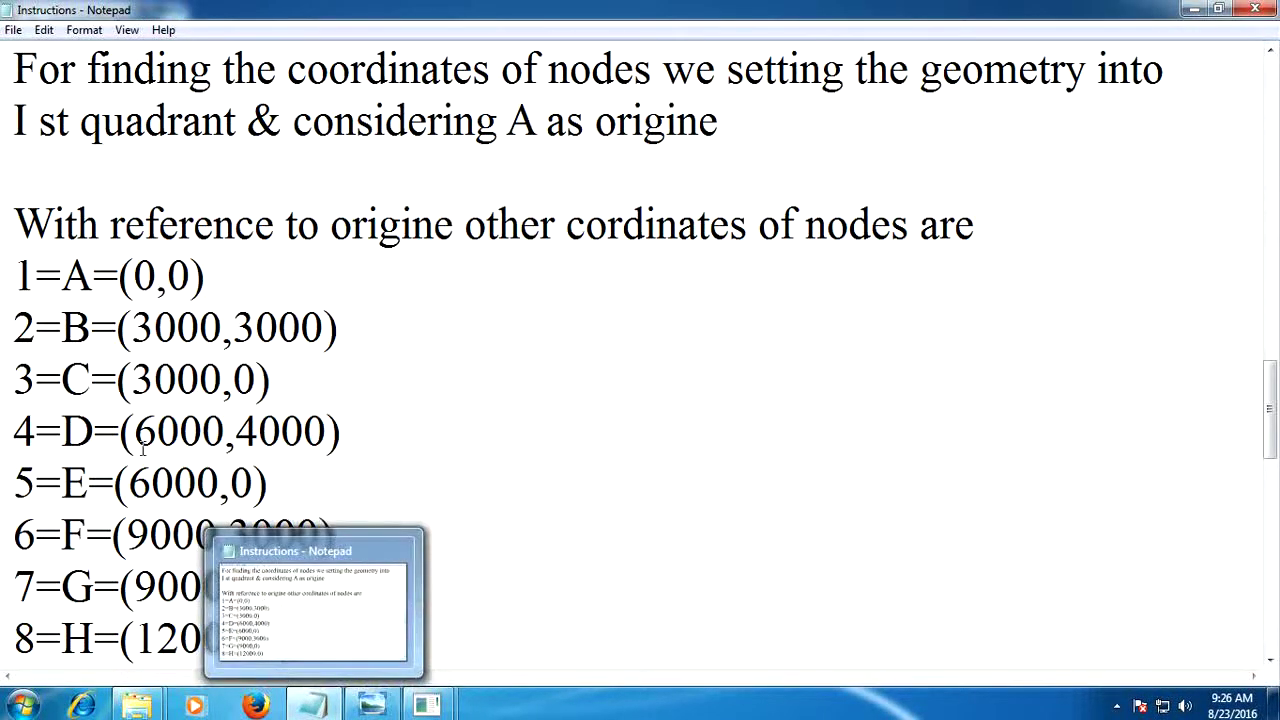
pyautogui.moveTo(130, 378); pyautogui.dragTo(253, 380)
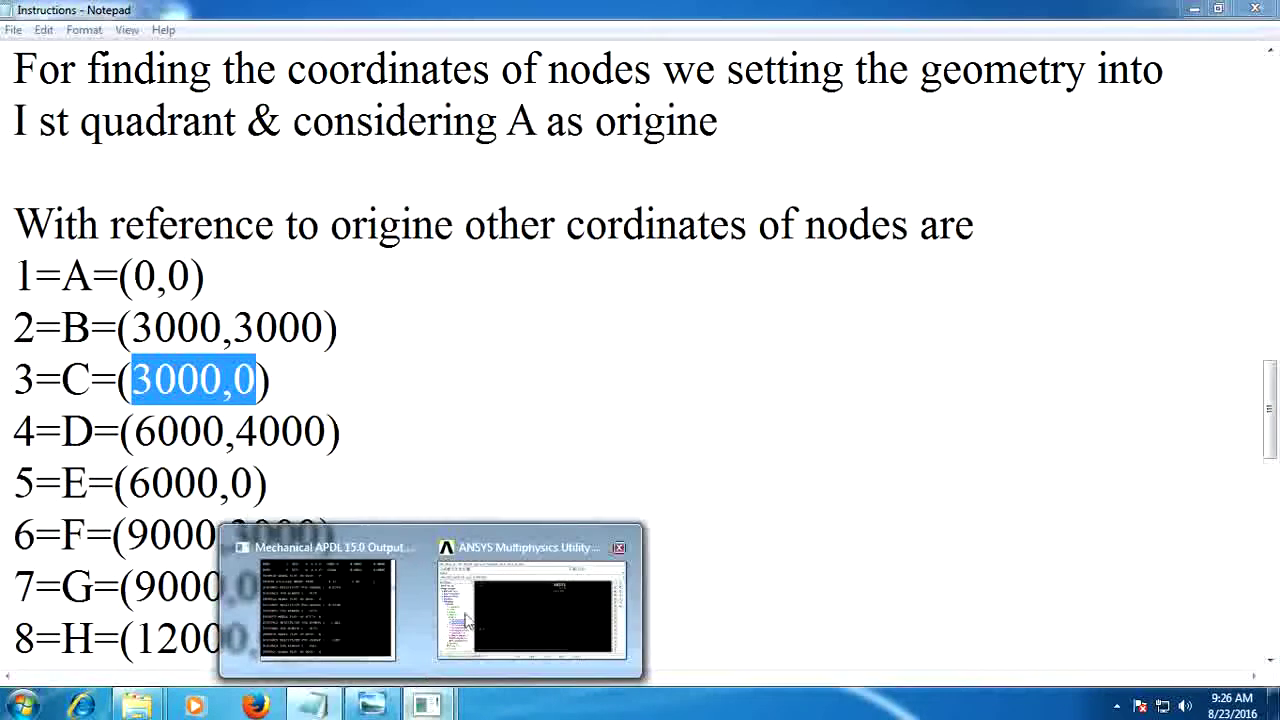
pyautogui.moveTo(371, 705)
pyautogui.click(540, 595)
pyautogui.click(160, 440)
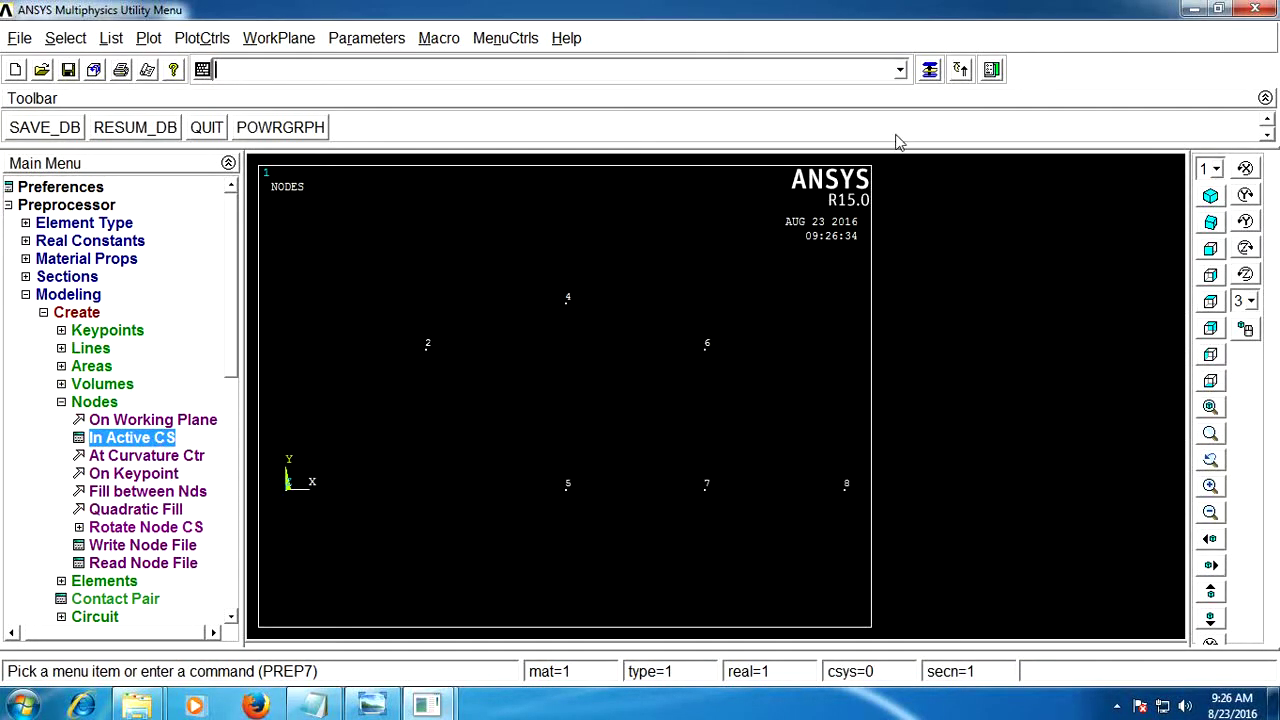
pyautogui.write('3')
pyautogui.doubleClick(735, 330)
pyautogui.write('3000')
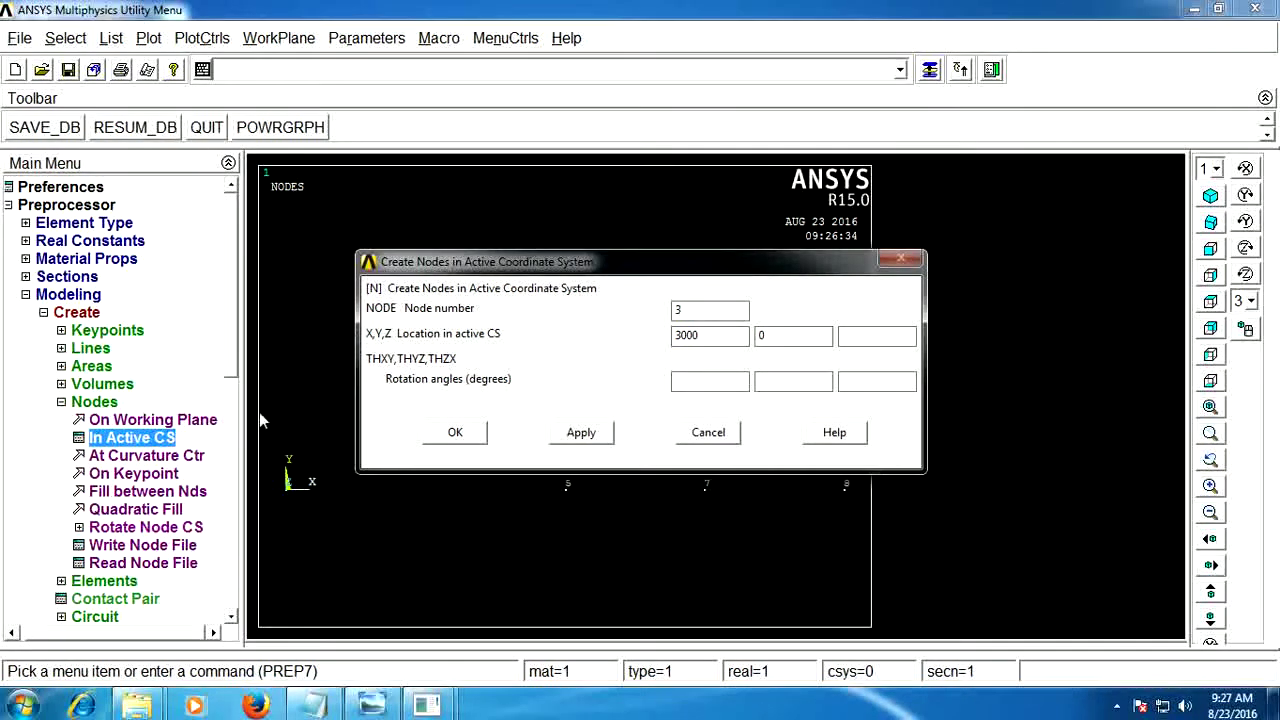
pyautogui.click(458, 433)
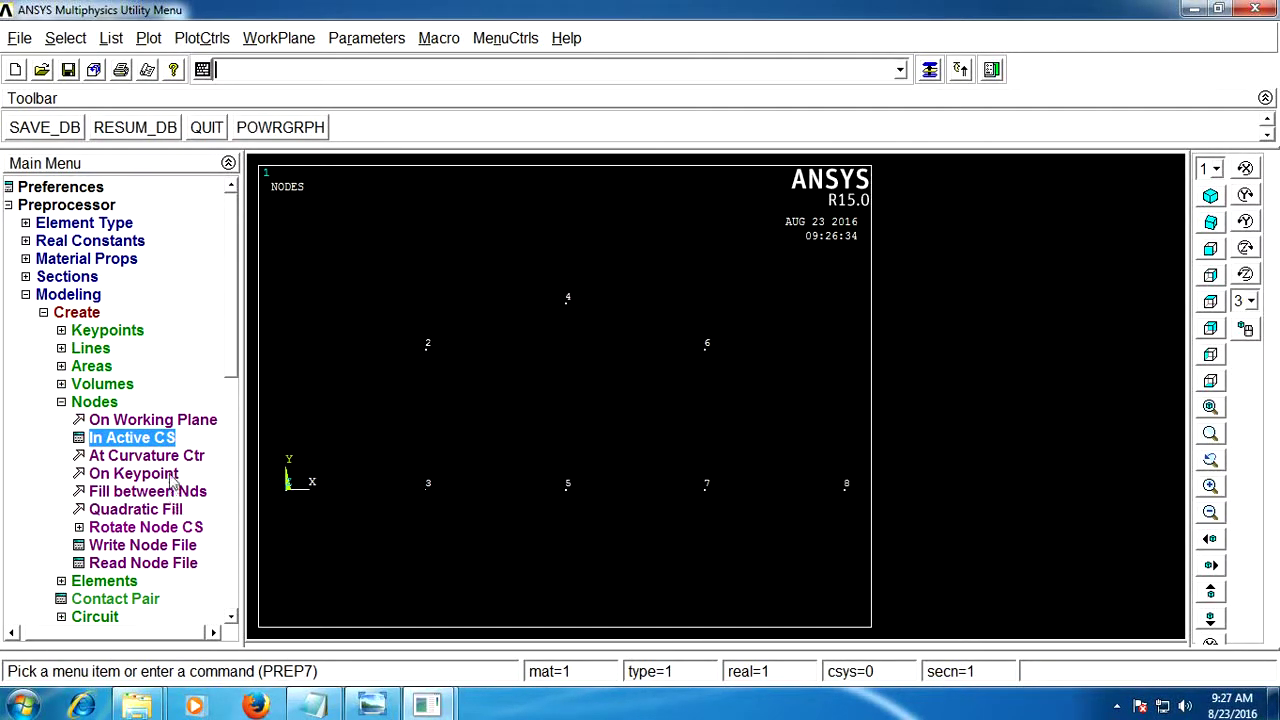
pyautogui.click(98, 401)
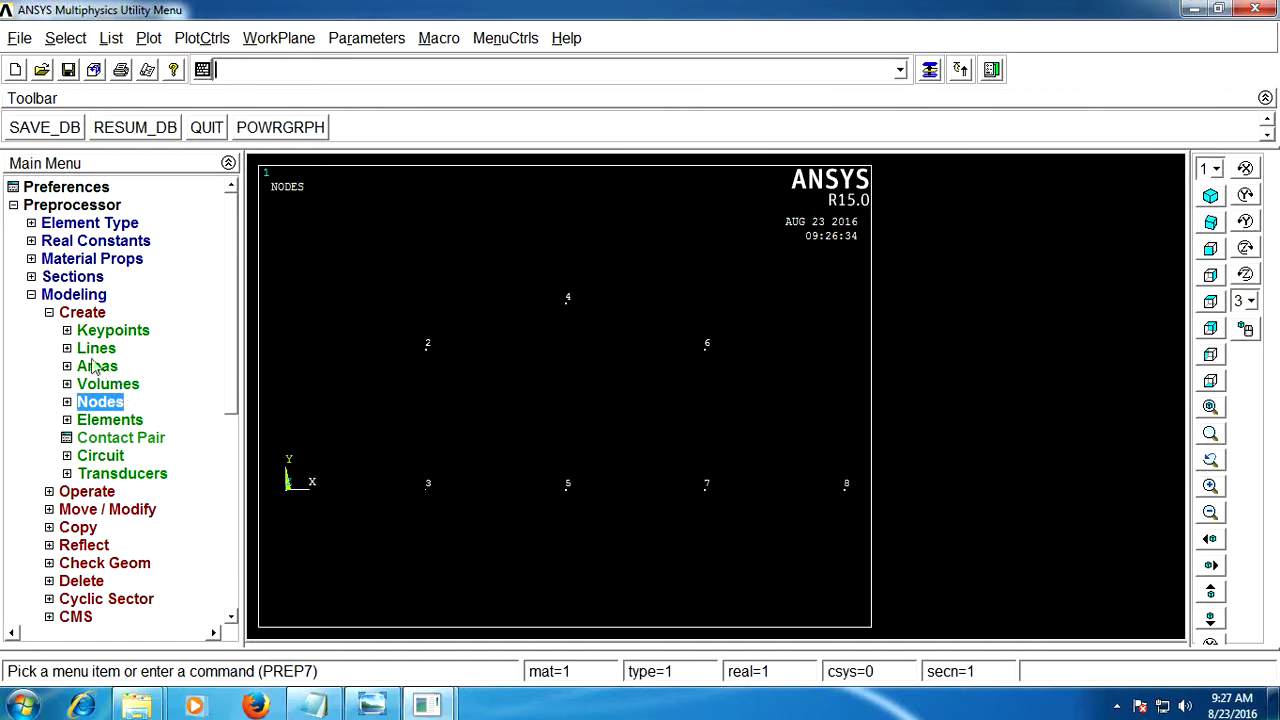
pyautogui.click(86, 314)
# Create the link element between nodes 1 and 2 with Auto Numbered > Thru Nodes
pyautogui.click(86, 314)
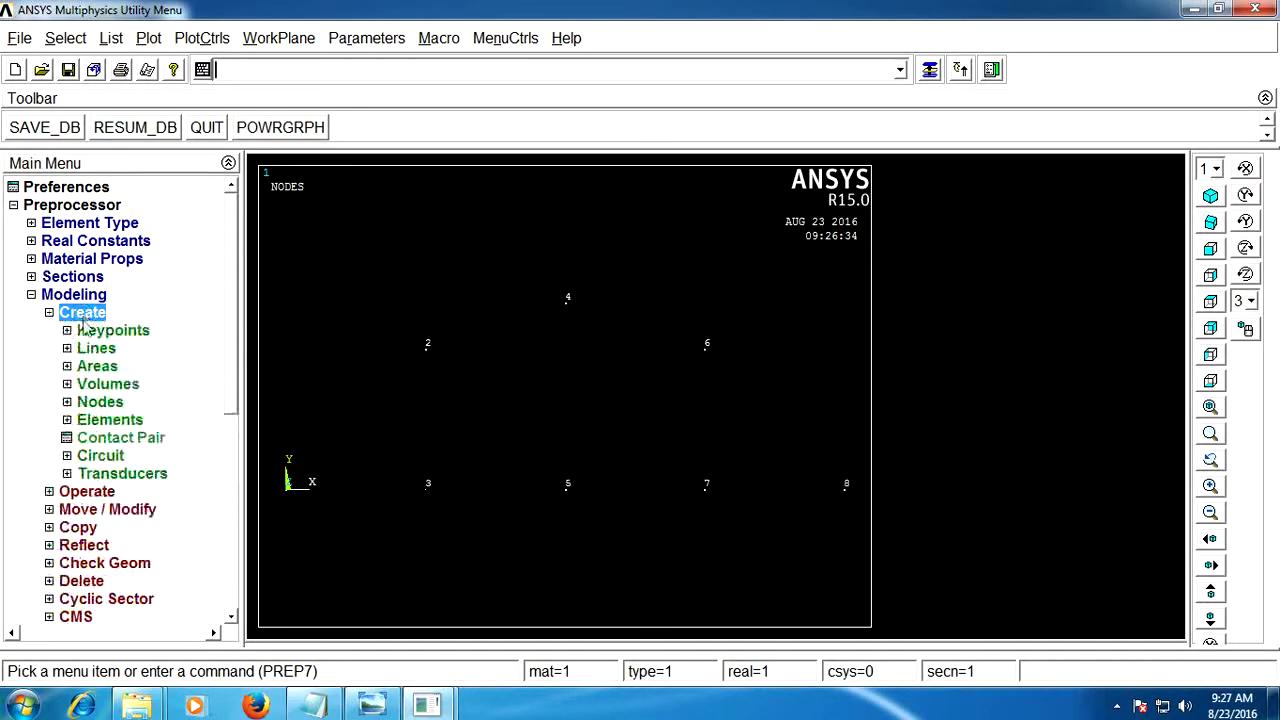
pyautogui.click(92, 421)
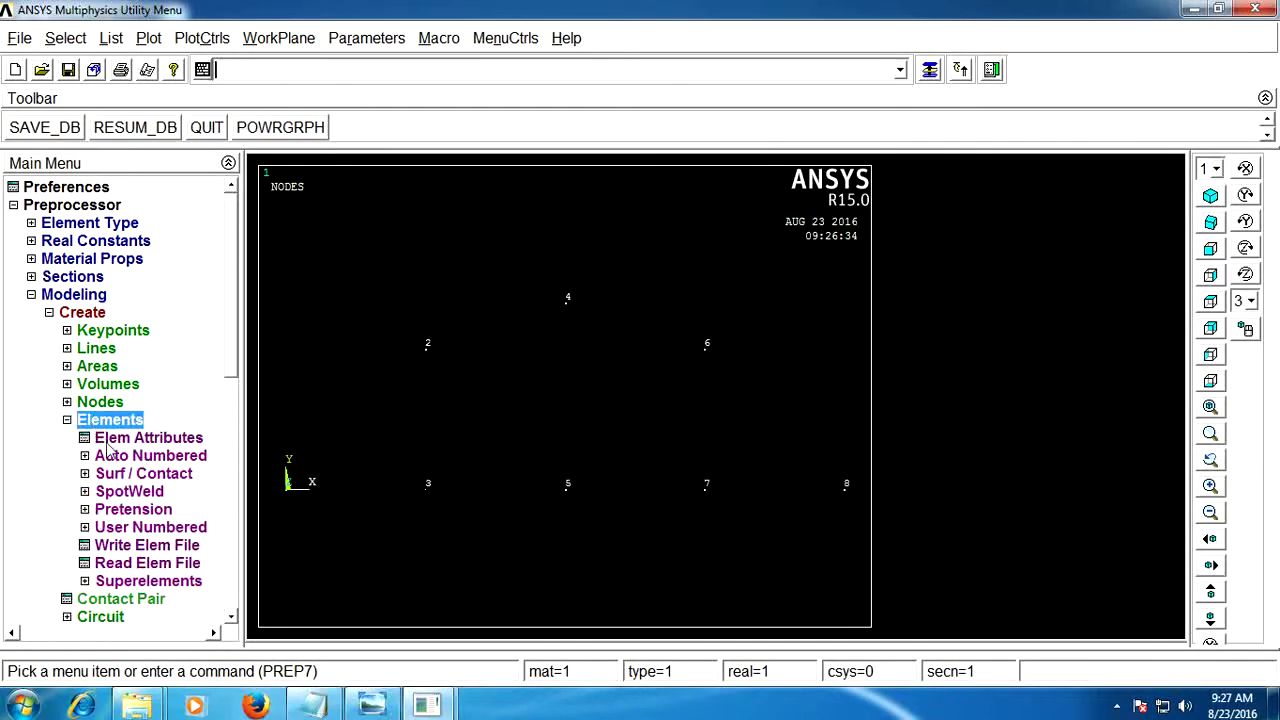
pyautogui.click(120, 457)
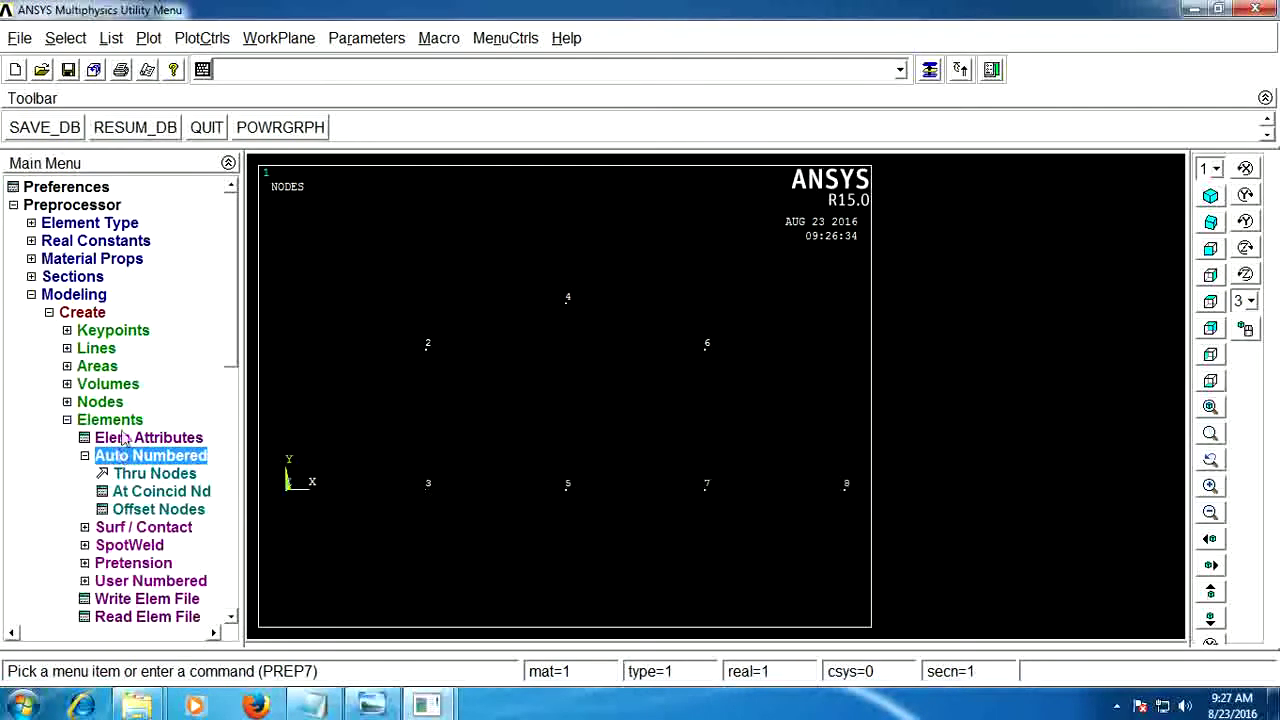
pyautogui.click(145, 474)
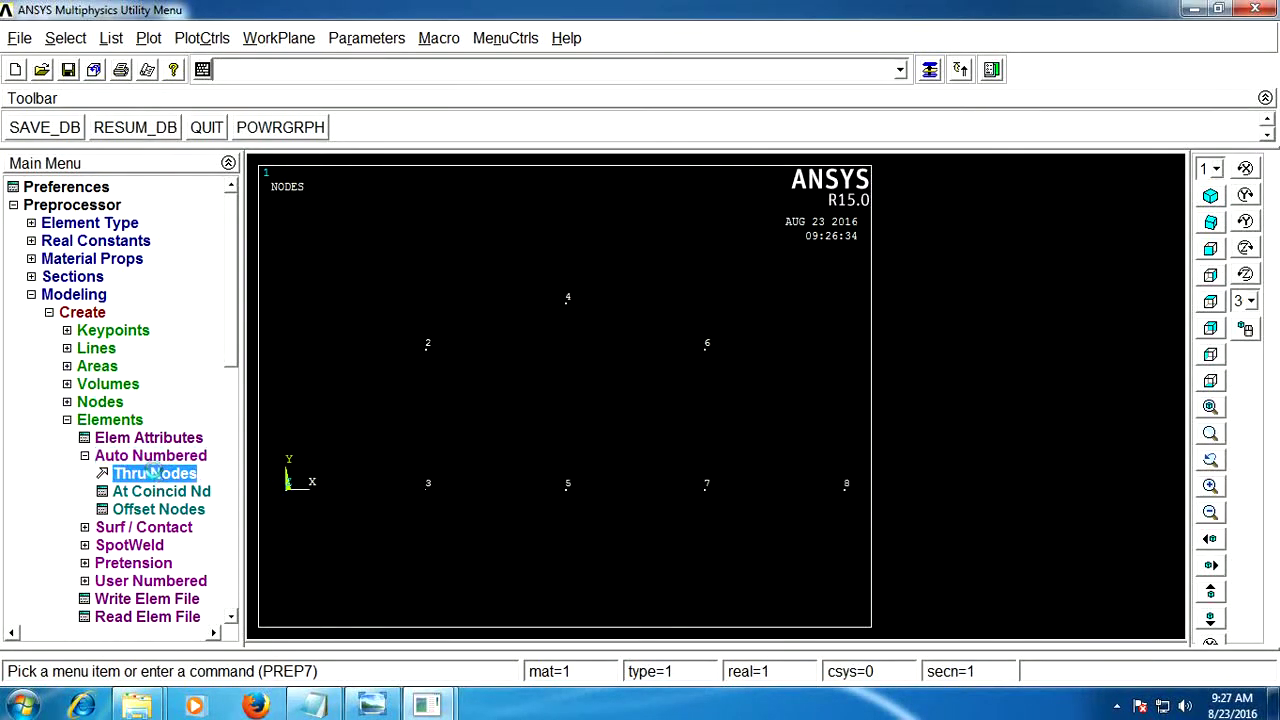
pyautogui.click(301, 491)
pyautogui.click(420, 358)
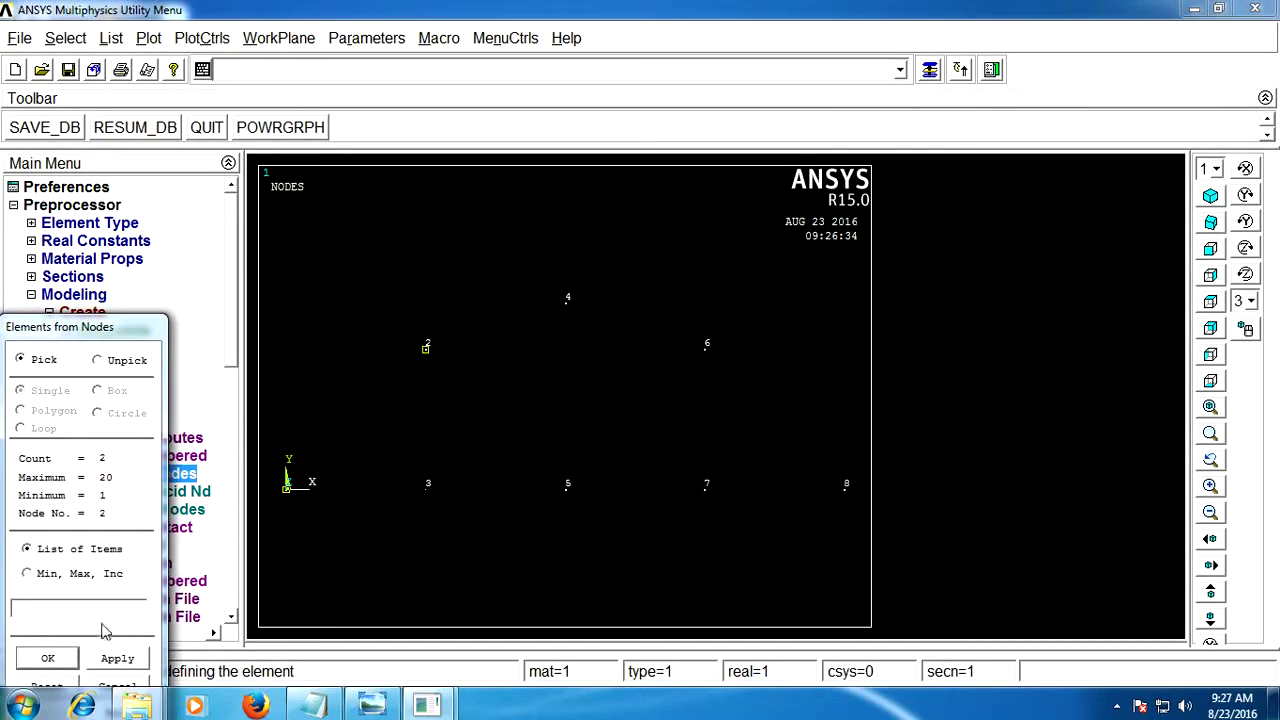
pyautogui.moveTo(115, 324); pyautogui.dragTo(214, 228)
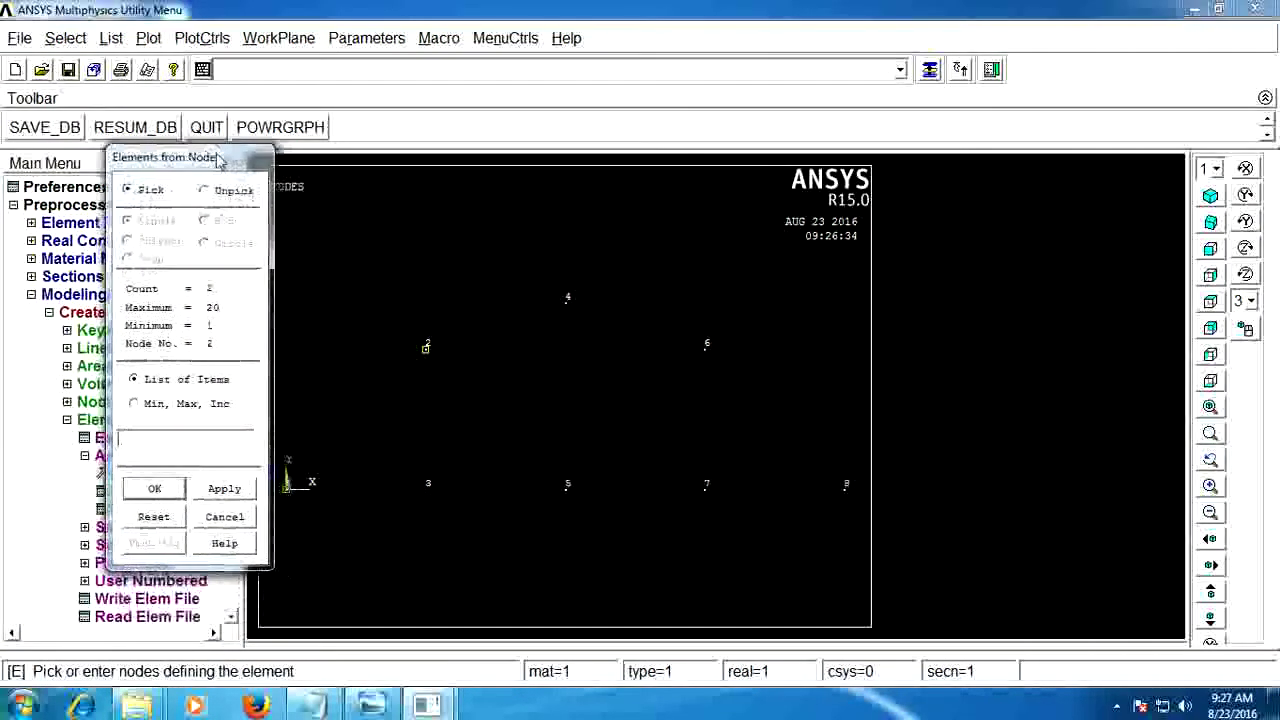
pyautogui.click(235, 490)
# Add elements 2–3, 3–4 and 4–5, then show the truss figure for reference
pyautogui.click(430, 356)
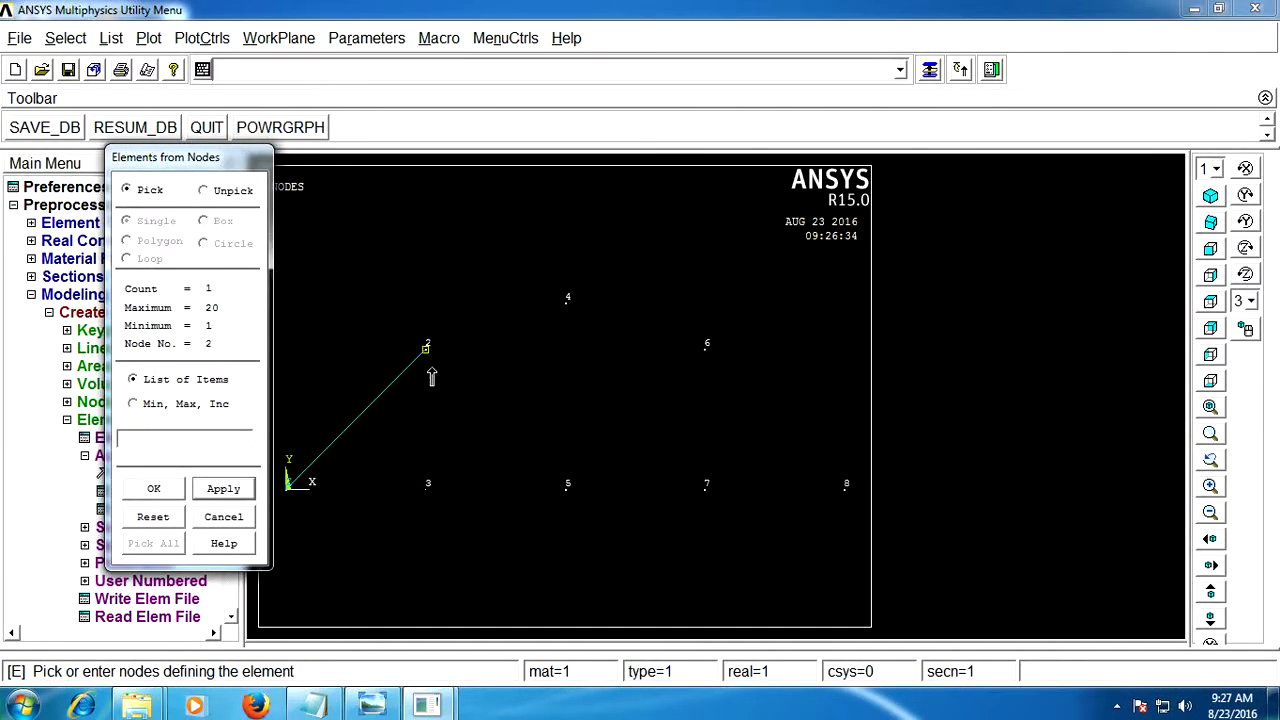
pyautogui.click(430, 482)
pyautogui.click(255, 490)
pyautogui.click(564, 301)
pyautogui.click(228, 490)
pyautogui.click(567, 301)
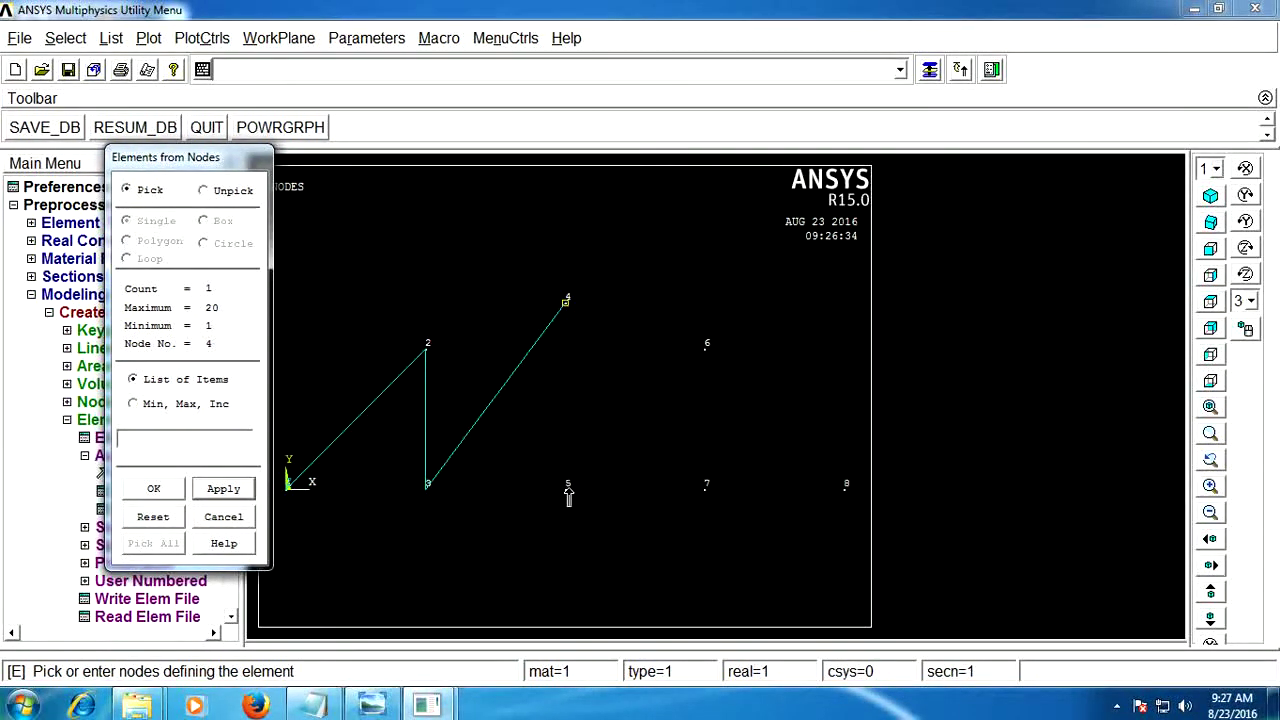
pyautogui.click(232, 495)
pyautogui.click(372, 705)
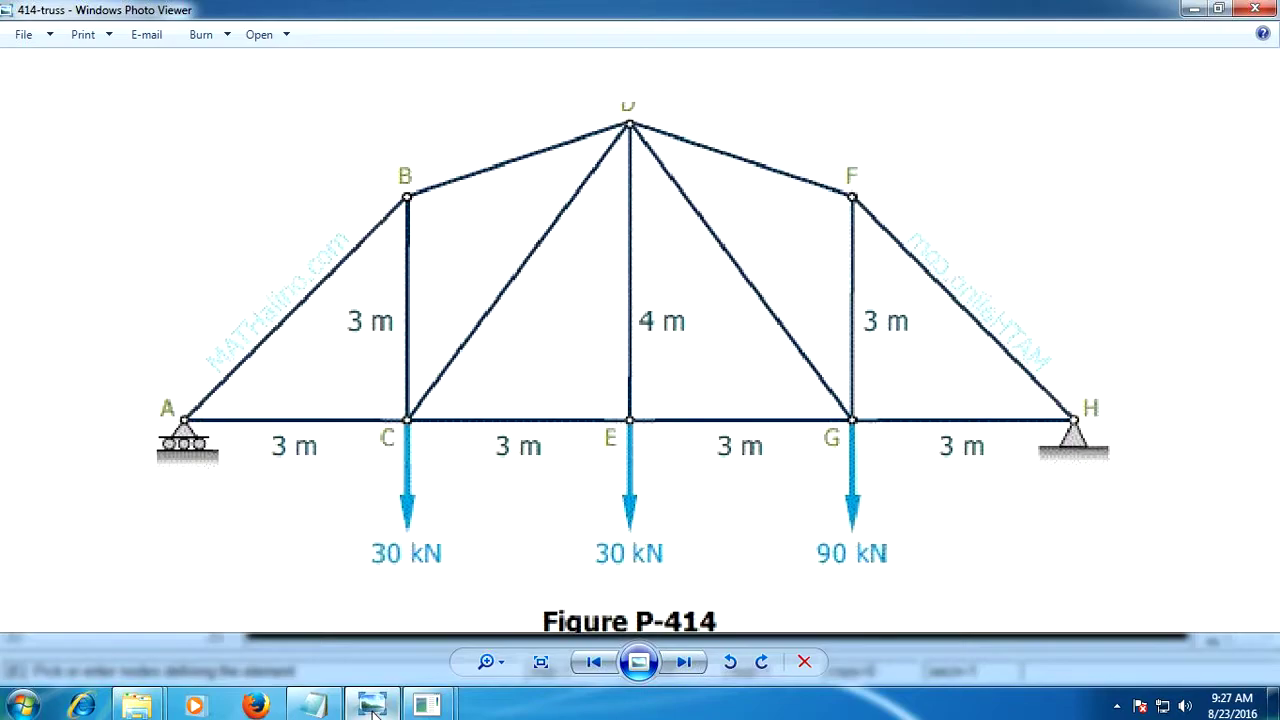
# Add link elements 2–4, 1–3, 3–5 and 4–7
pyautogui.click(372, 705)
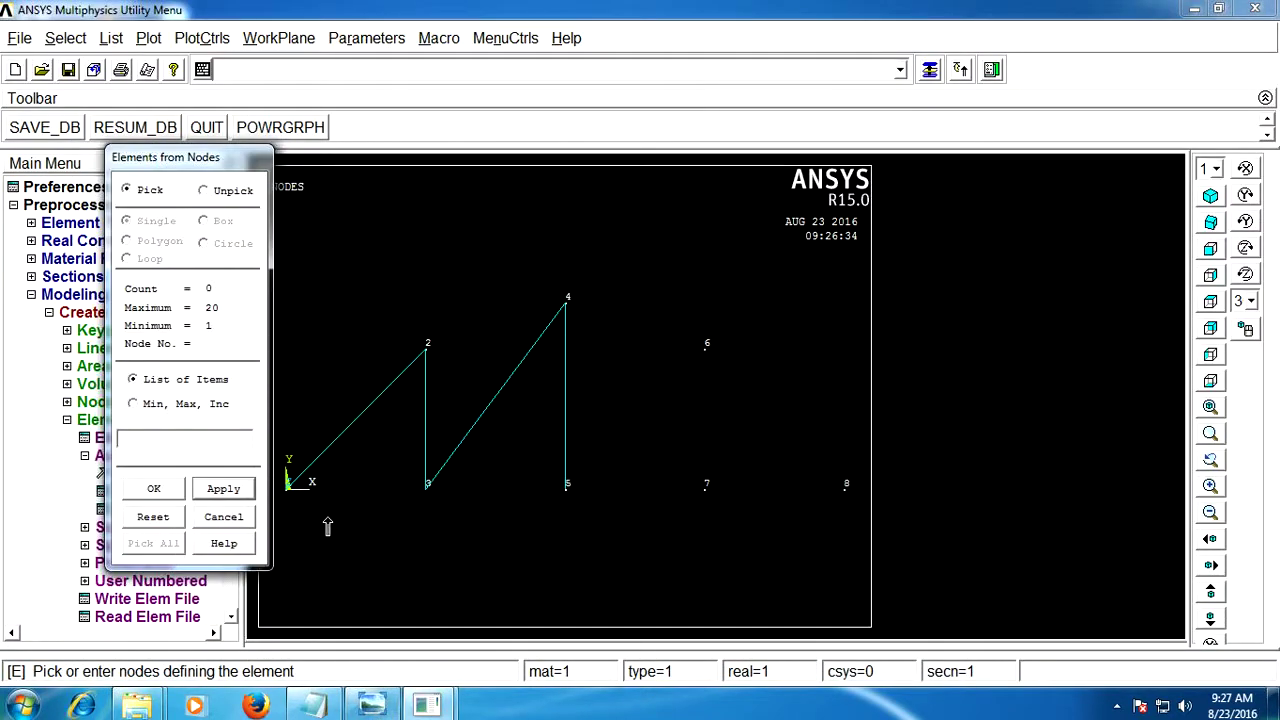
pyautogui.click(426, 347)
pyautogui.click(566, 301)
pyautogui.click(207, 482)
pyautogui.click(288, 484)
pyautogui.click(426, 486)
pyautogui.click(223, 488)
pyautogui.click(426, 486)
pyautogui.click(566, 486)
pyautogui.click(223, 488)
pyautogui.click(565, 318)
pyautogui.click(706, 490)
pyautogui.click(223, 488)
# Add elements 5–7, 4–6, 6–8, 7–8 and 6–7, finishing with OK
pyautogui.click(566, 487)
pyautogui.click(688, 497)
pyautogui.click(223, 488)
pyautogui.click(567, 303)
pyautogui.click(705, 347)
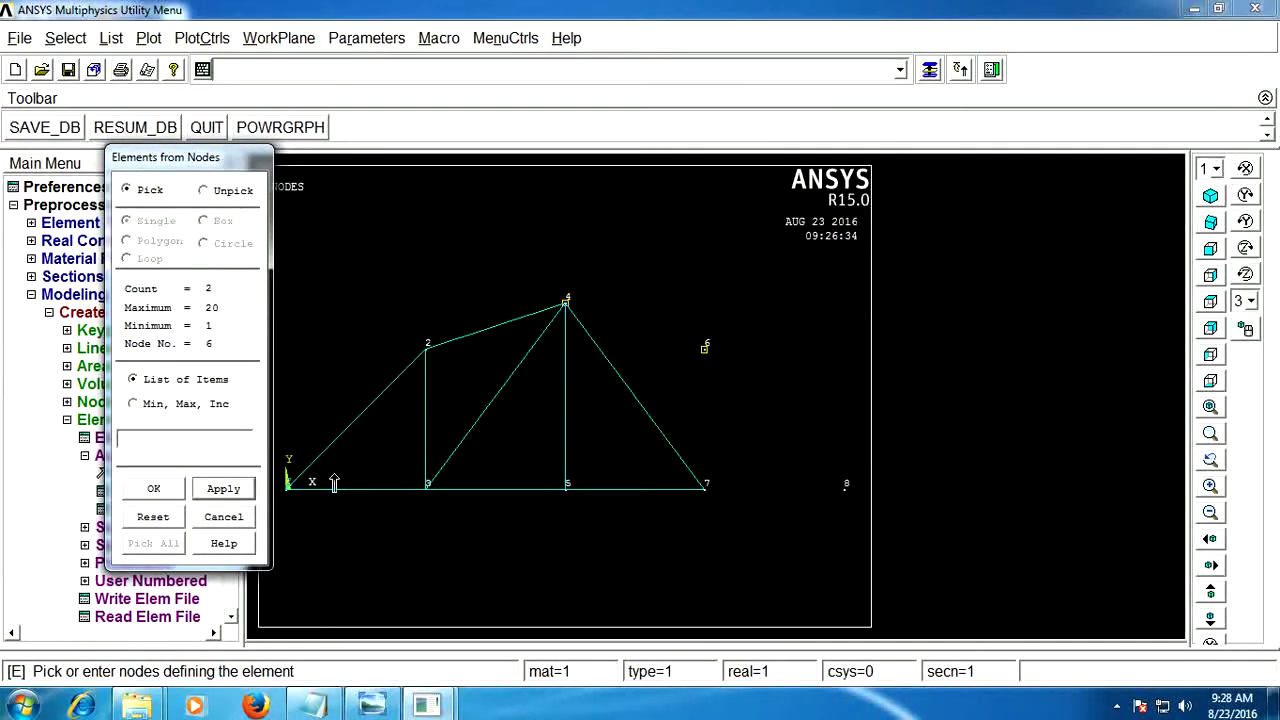
pyautogui.click(223, 488)
pyautogui.click(708, 360)
pyautogui.click(840, 504)
pyautogui.click(248, 488)
pyautogui.click(709, 503)
pyautogui.click(228, 490)
pyautogui.click(712, 354)
pyautogui.click(710, 490)
pyautogui.click(155, 489)
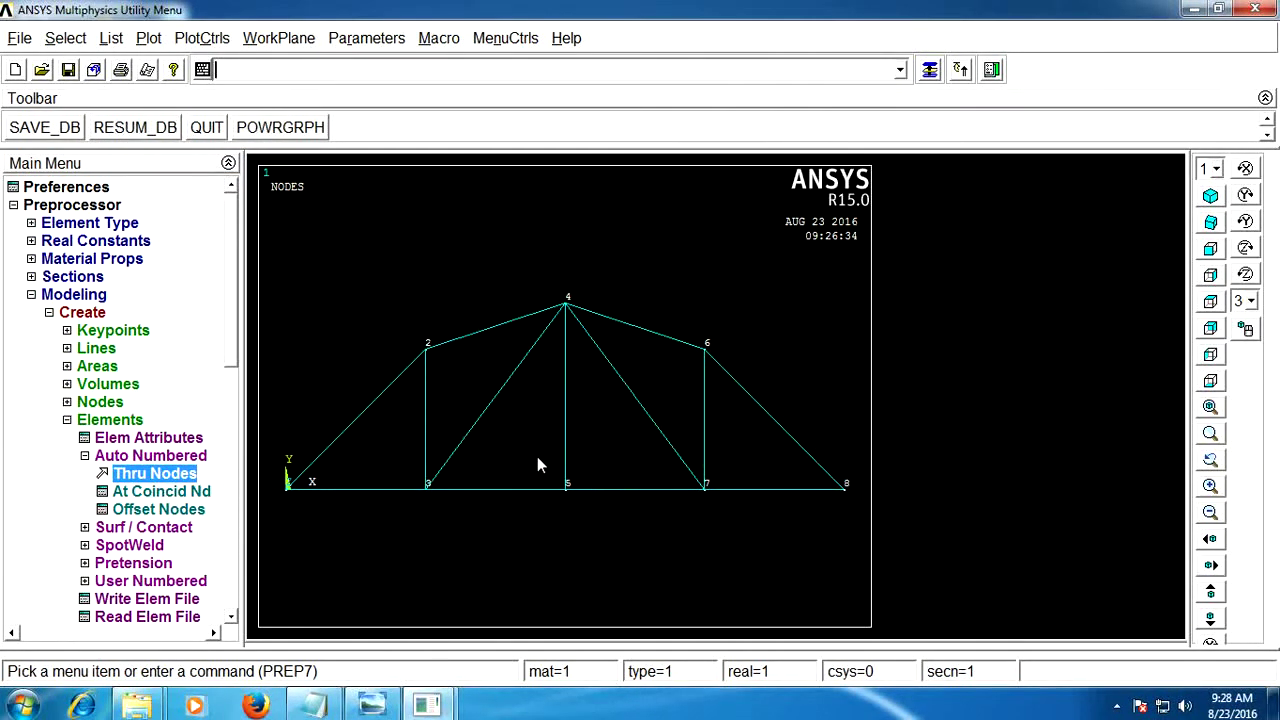
pyautogui.click(150, 456)
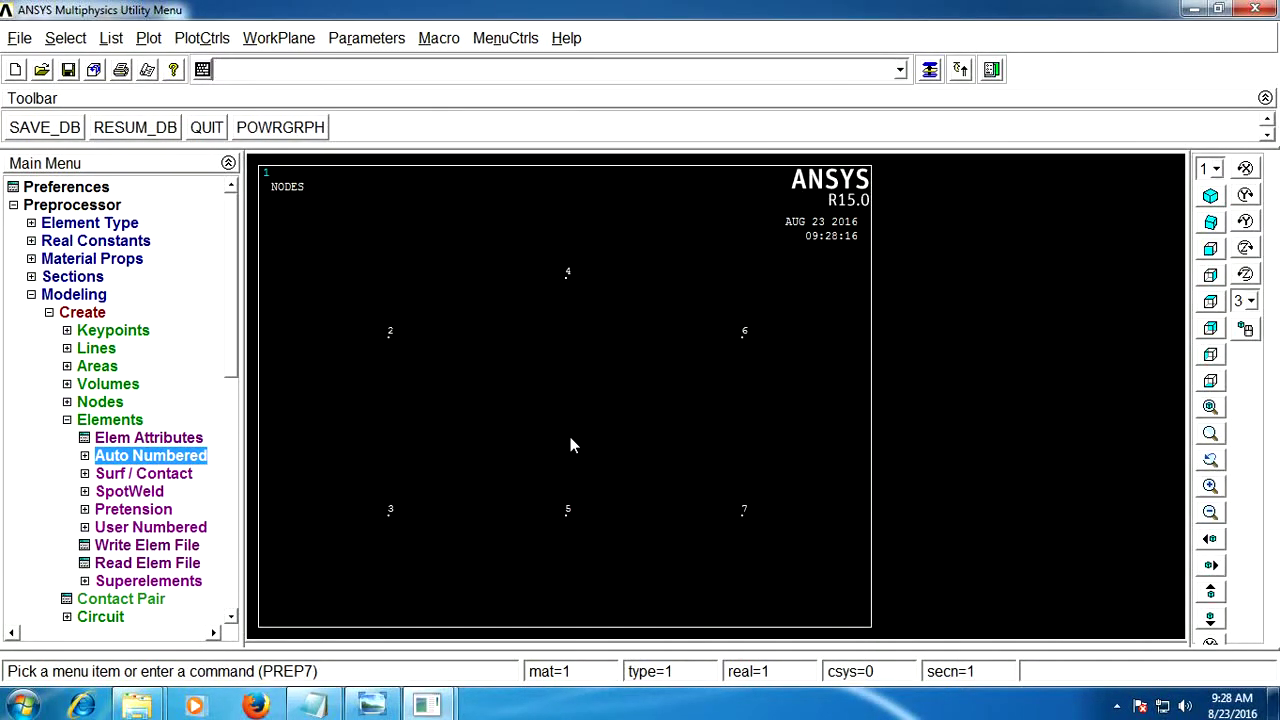
# Plot the truss elements and fold away the element and model creation menus
pyautogui.click(148, 38)
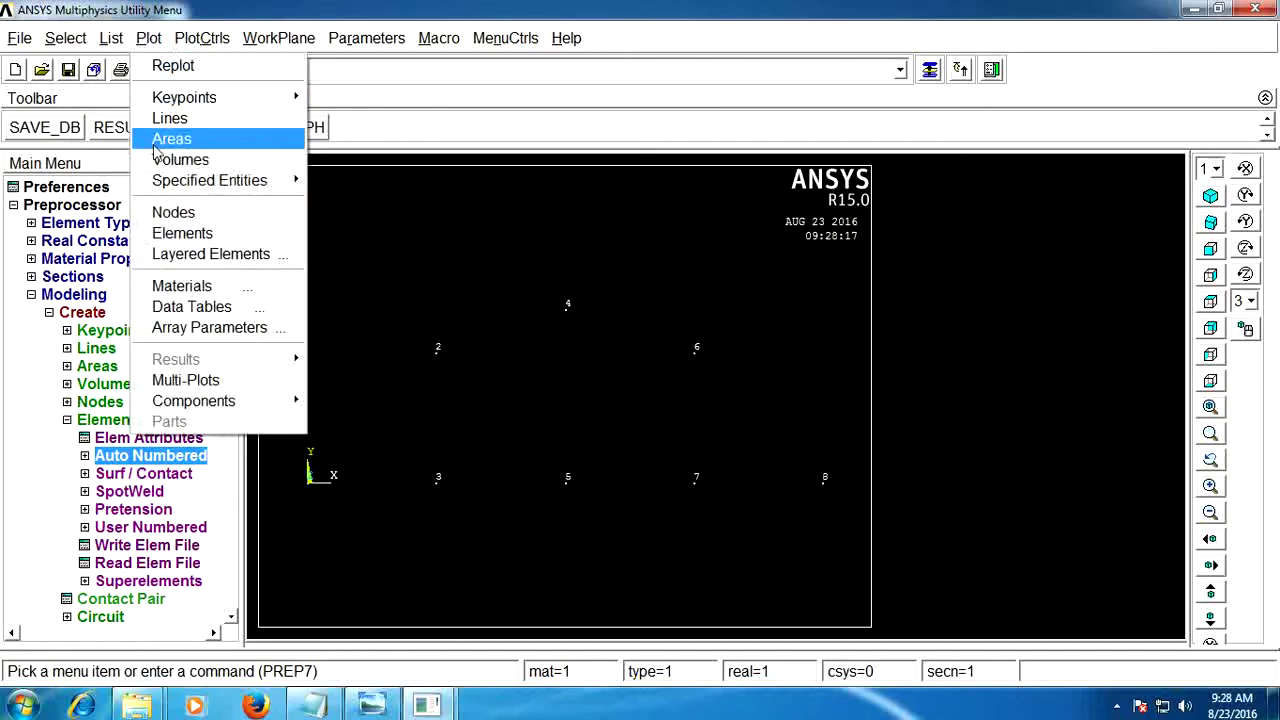
pyautogui.click(168, 232)
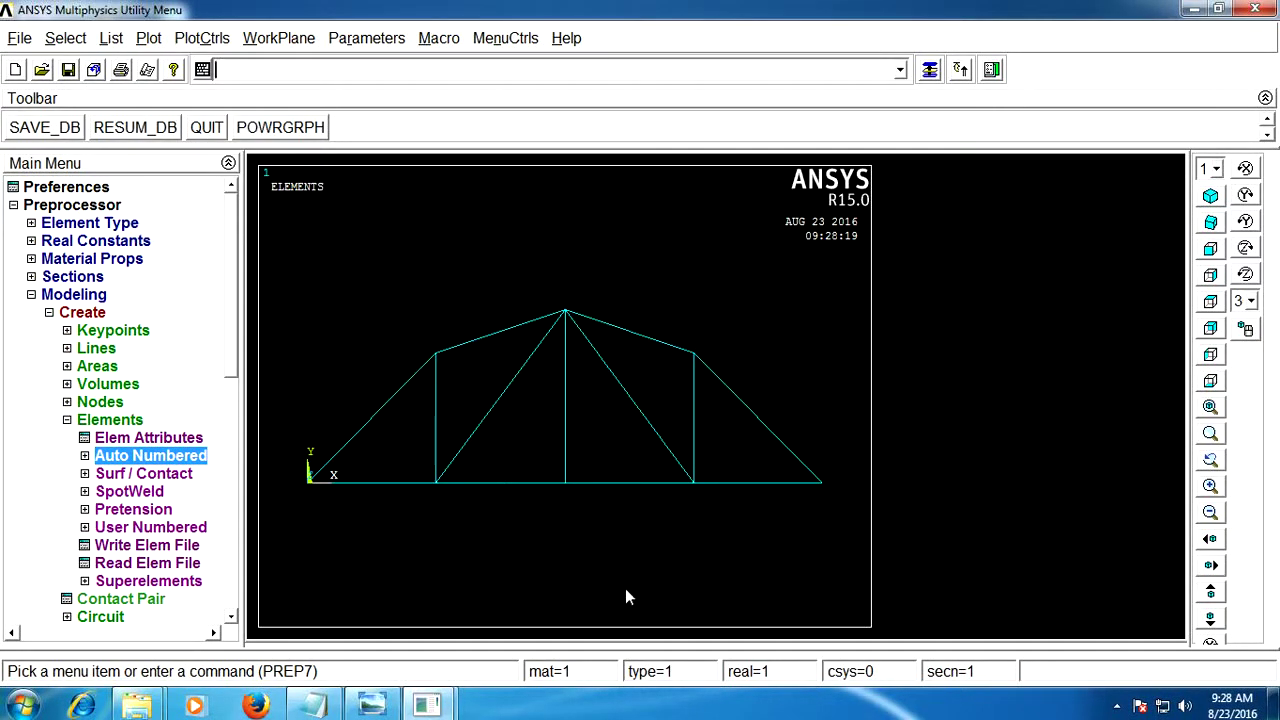
pyautogui.click(110, 420)
pyautogui.click(82, 312)
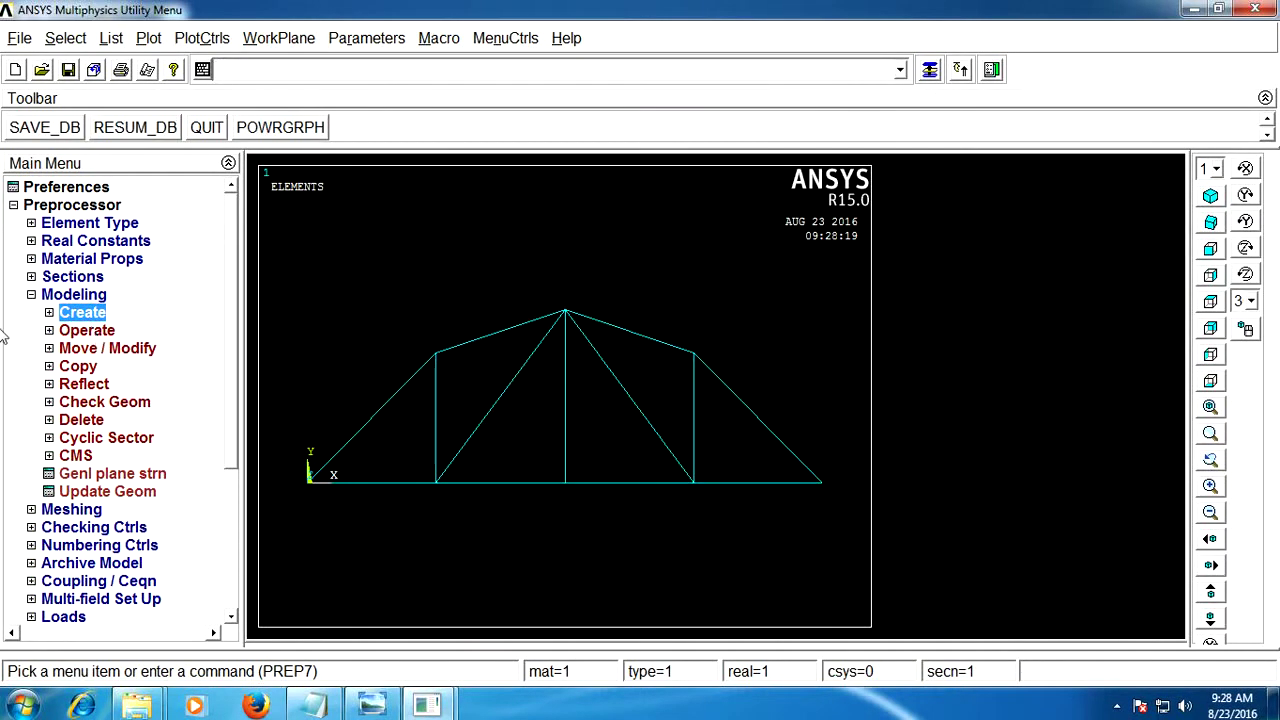
# Expand Preprocessor > Loads and review the support and load notes in Notepad
pyautogui.click(73, 294)
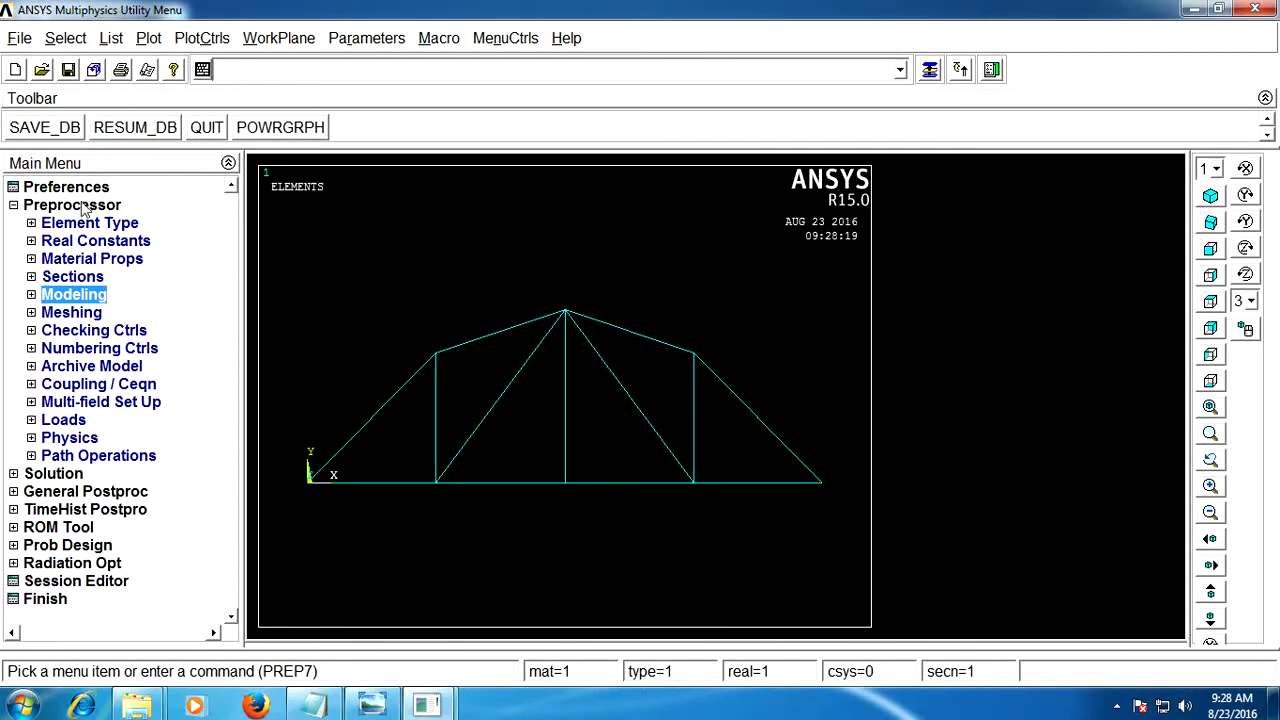
pyautogui.click(63, 420)
pyautogui.click(313, 705)
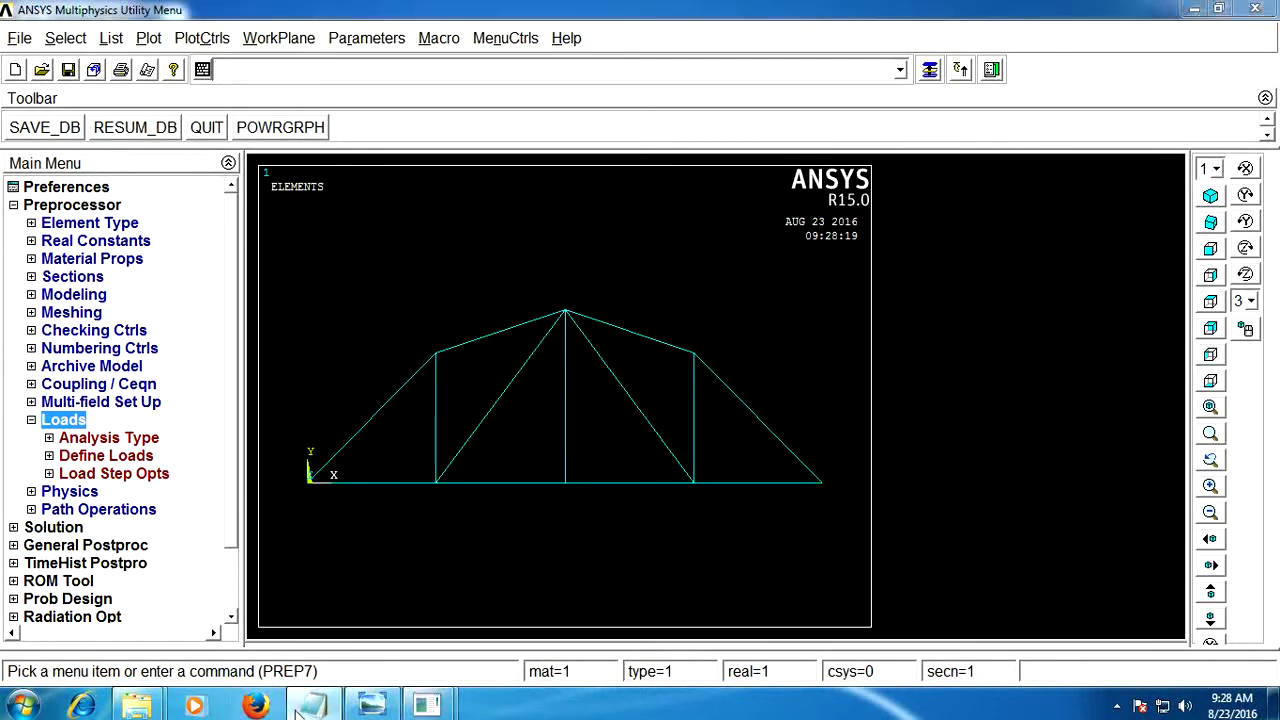
pyautogui.scroll(-2, 349, 531)
# Compare the Node 1 roller and Node 8 hinge support notes against the truss figure
pyautogui.scroll(-2, 349, 531)
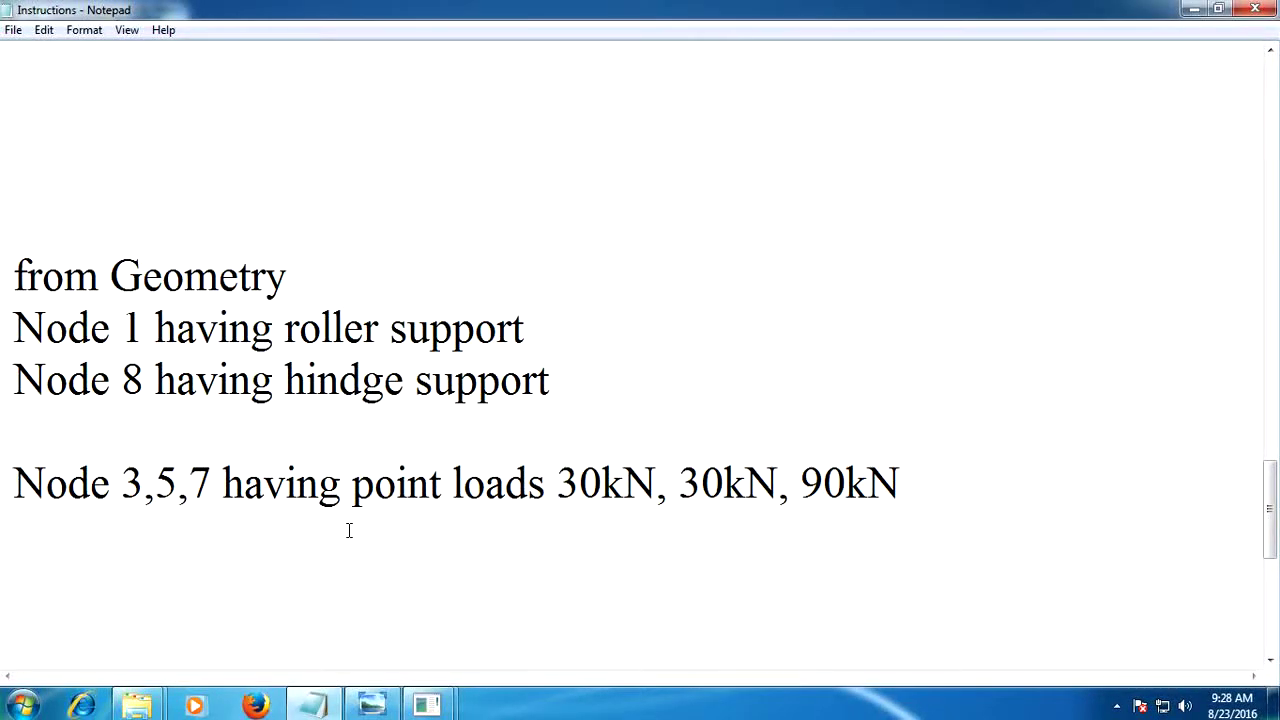
pyautogui.scroll(-1, 172, 288)
pyautogui.moveTo(8, 113); pyautogui.dragTo(275, 125)
pyautogui.moveTo(13, 178); pyautogui.dragTo(524, 180)
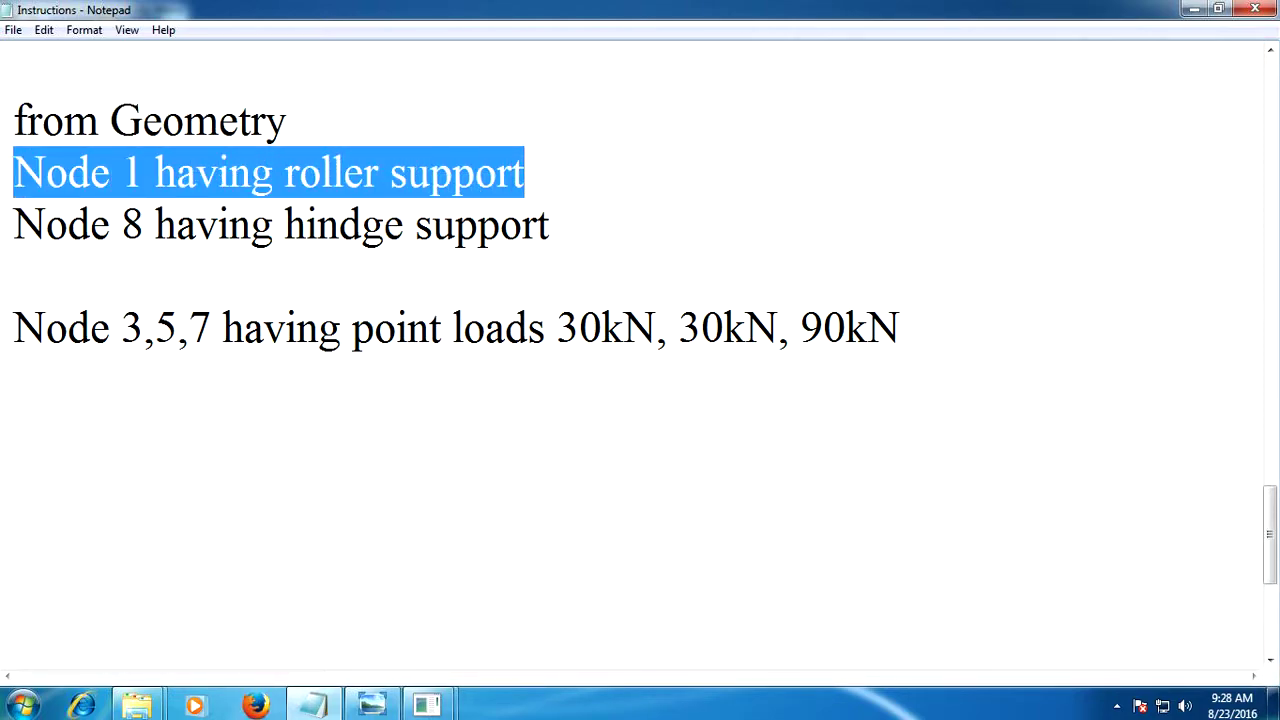
pyautogui.click(372, 705)
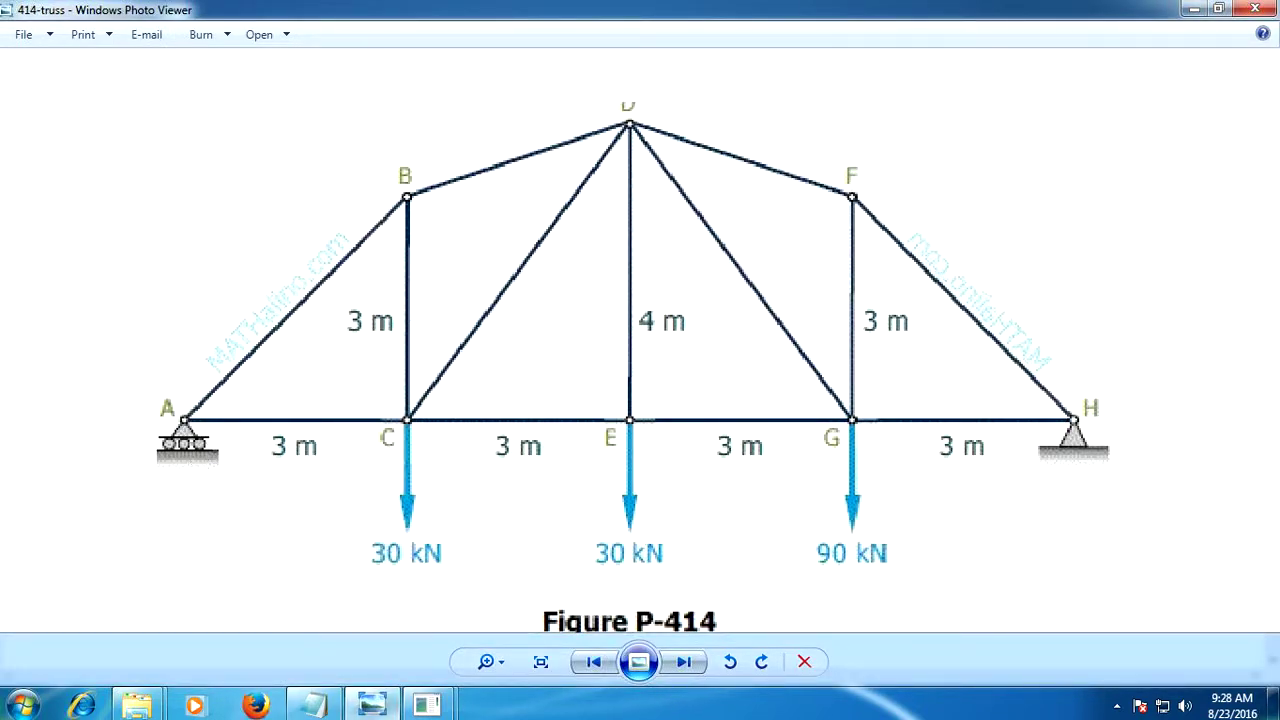
pyautogui.click(316, 706)
pyautogui.moveTo(14, 224)
pyautogui.mouseDown()
pyautogui.moveTo(237, 228)
pyautogui.moveTo(511, 276)
pyautogui.mouseUp()
pyautogui.click(480, 299)
pyautogui.moveTo(12, 226); pyautogui.dragTo(569, 232)
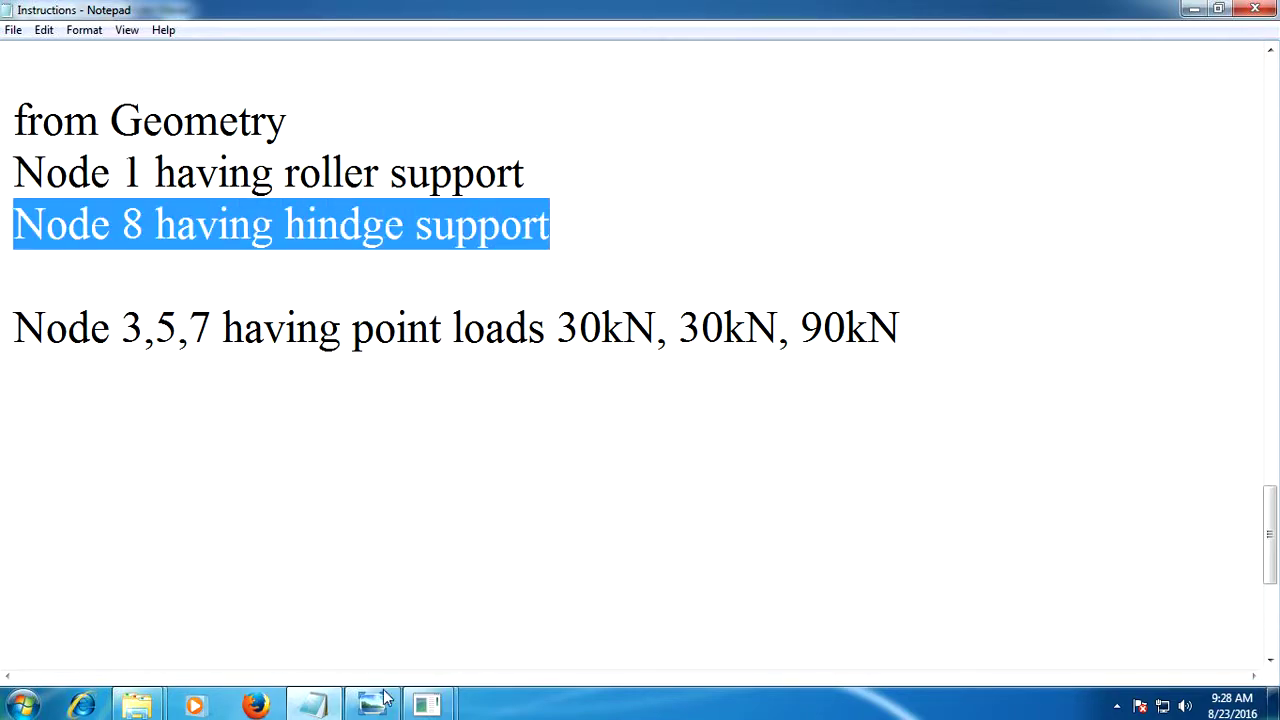
pyautogui.click(372, 704)
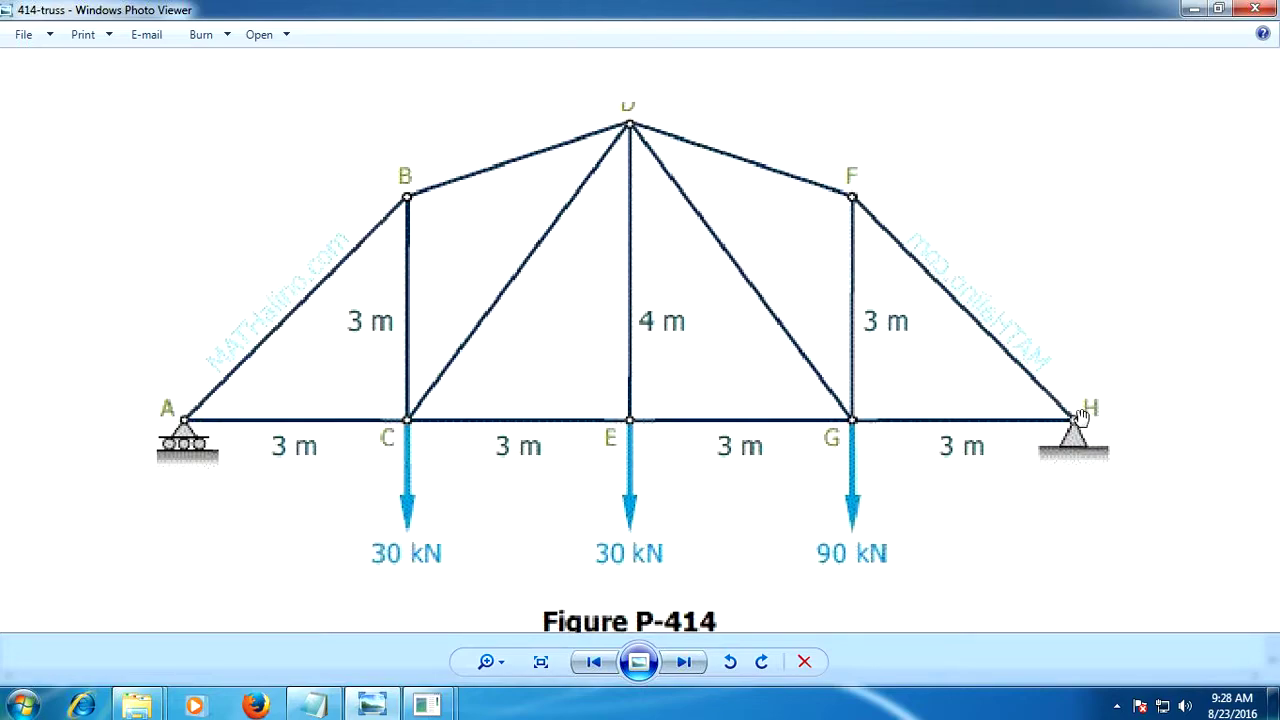
pyautogui.click(366, 708)
# Match the loaded nodes 3, 5 and 7 in the notes to the figure, then return to ANSYS
pyautogui.moveTo(12, 326); pyautogui.dragTo(906, 340)
pyautogui.click(143, 328)
pyautogui.click(179, 328)
pyautogui.click(210, 328)
pyautogui.click(380, 702)
pyautogui.click(459, 620)
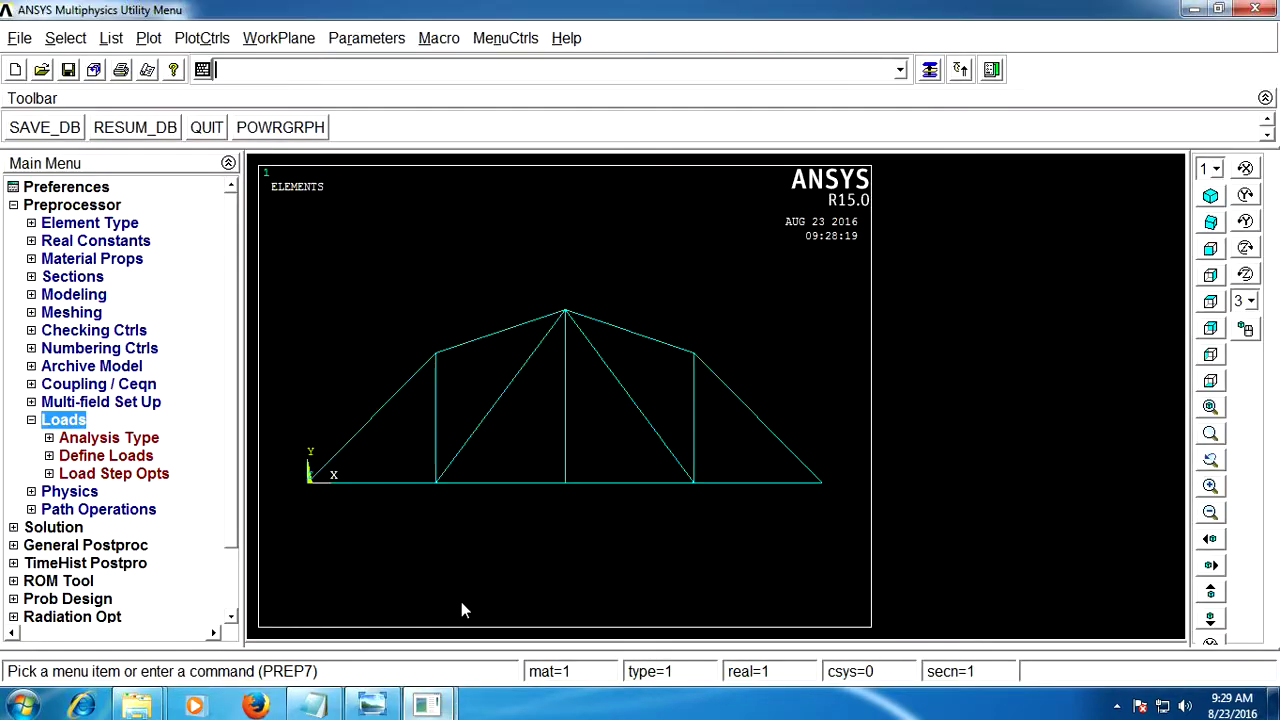
# Start a displacement constraint on nodes and pick node 1 at the left support
pyautogui.click(92, 456)
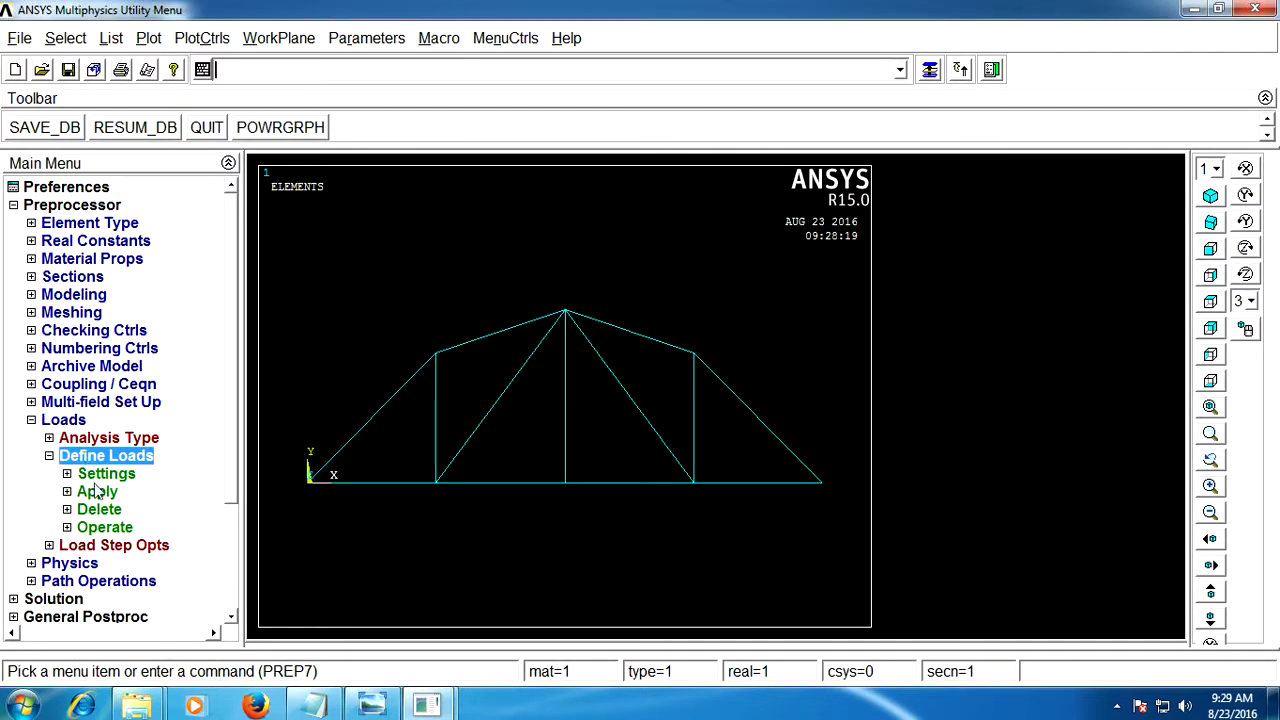
pyautogui.click(97, 491)
pyautogui.click(129, 511)
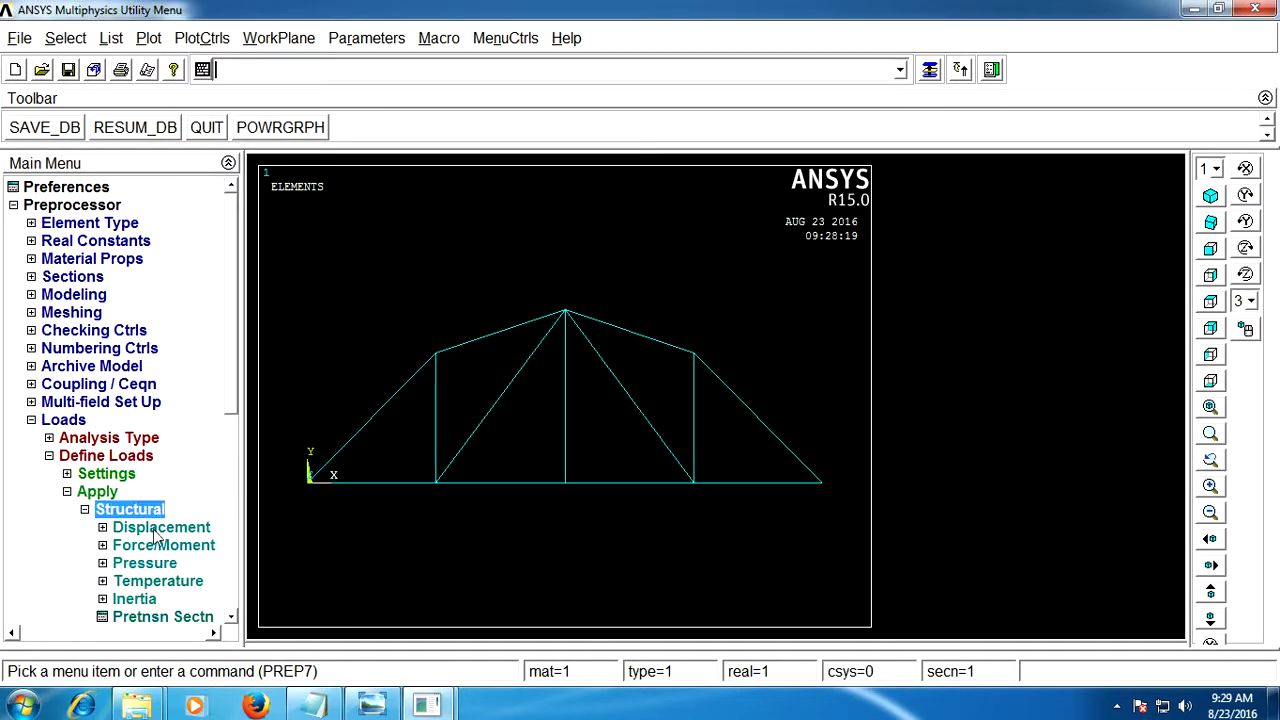
pyautogui.click(160, 528)
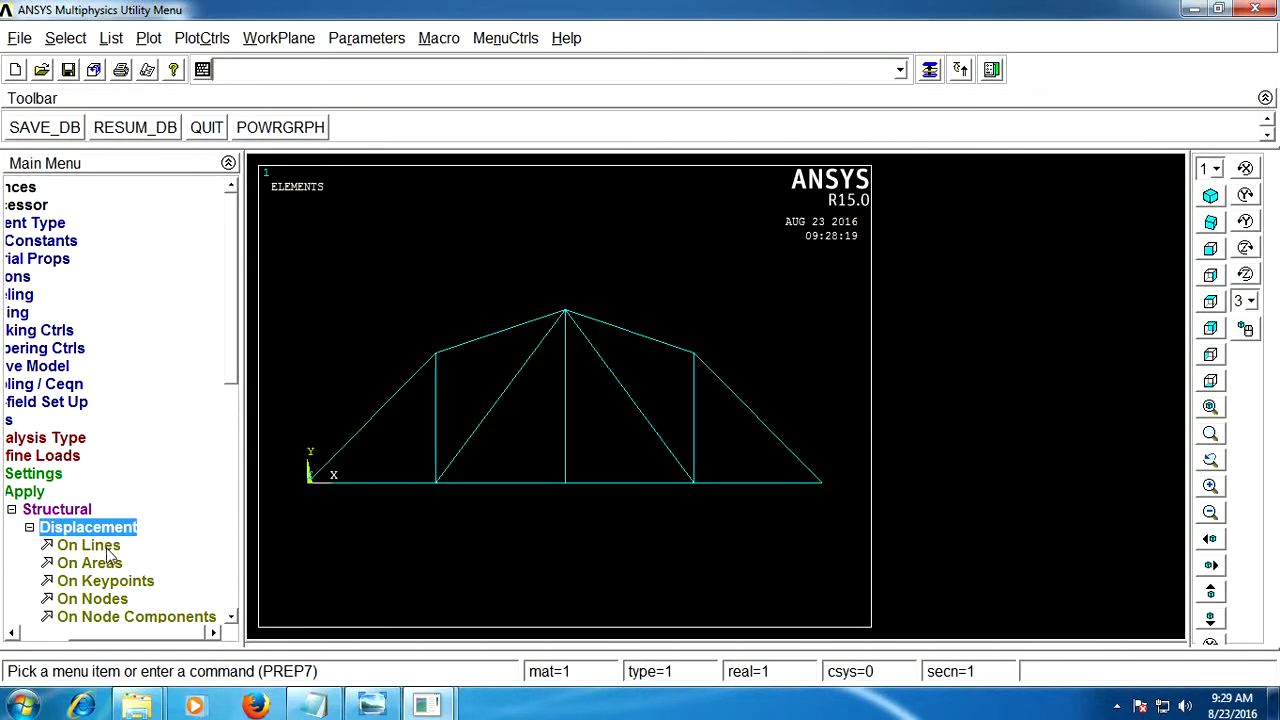
pyautogui.scroll(-2, 240, 347)
pyautogui.scroll(-1, 150, 420)
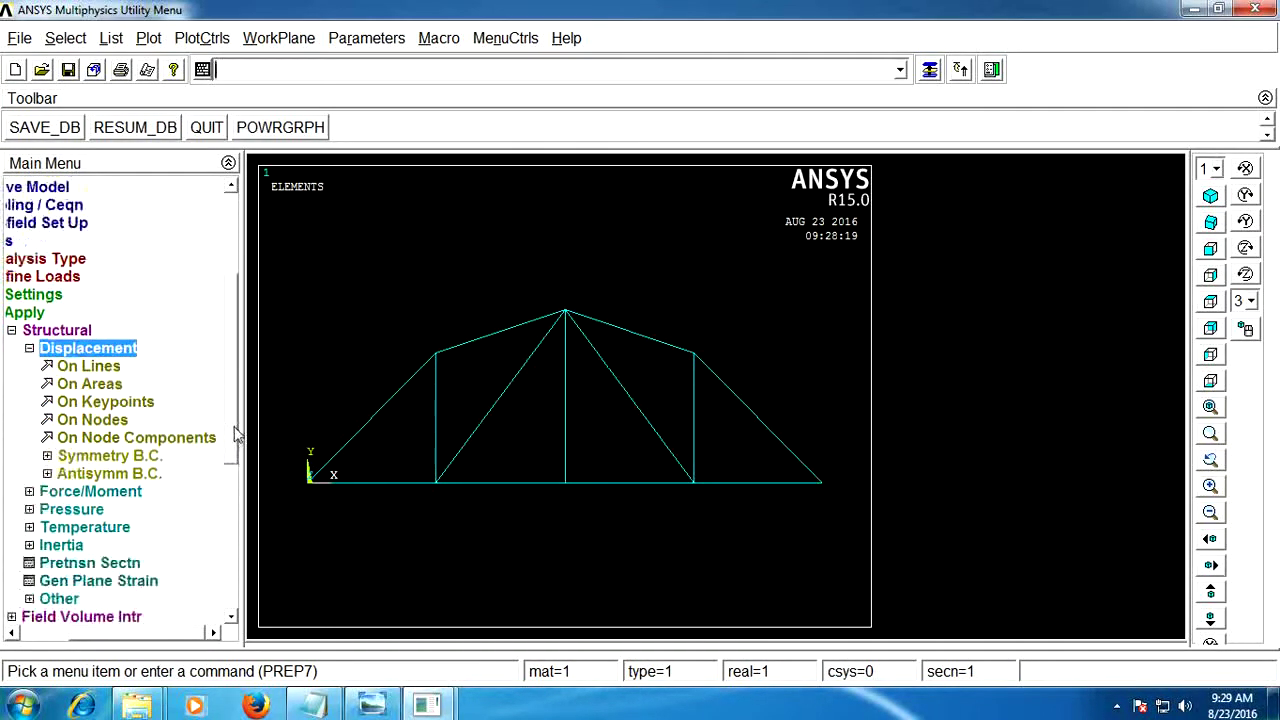
pyautogui.click(90, 421)
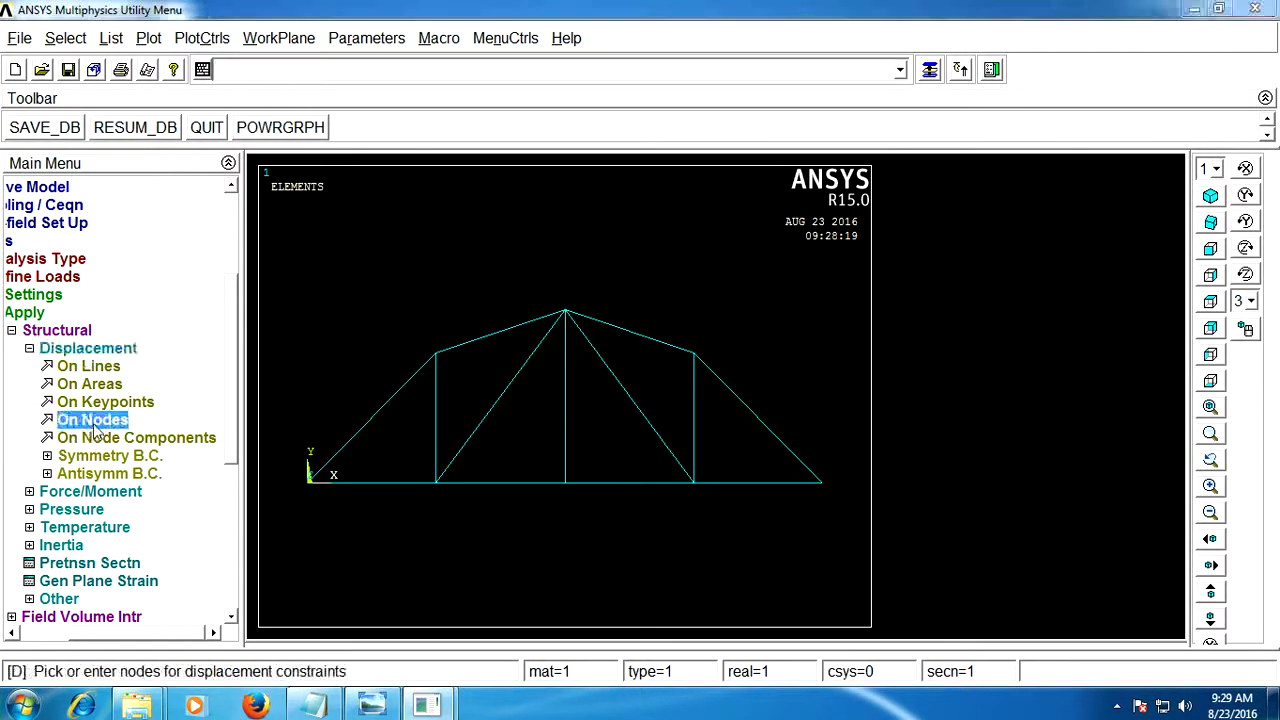
pyautogui.moveTo(155, 189); pyautogui.dragTo(100, 128)
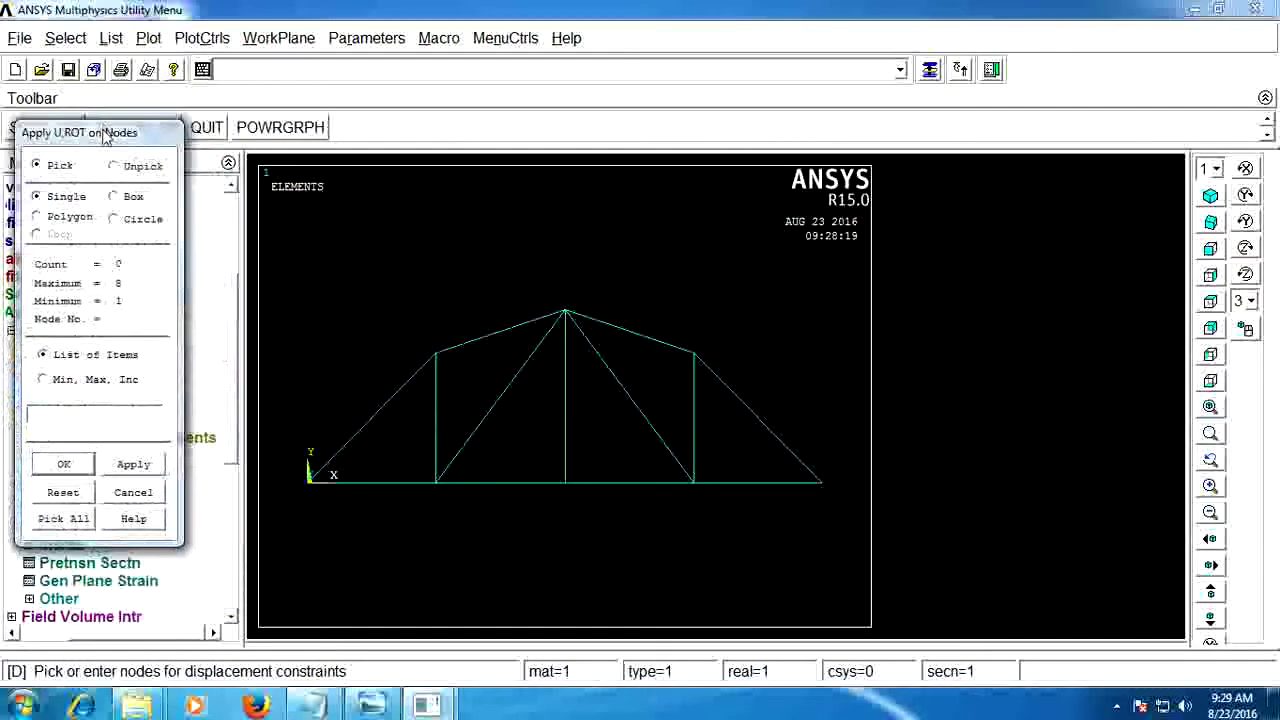
pyautogui.click(307, 480)
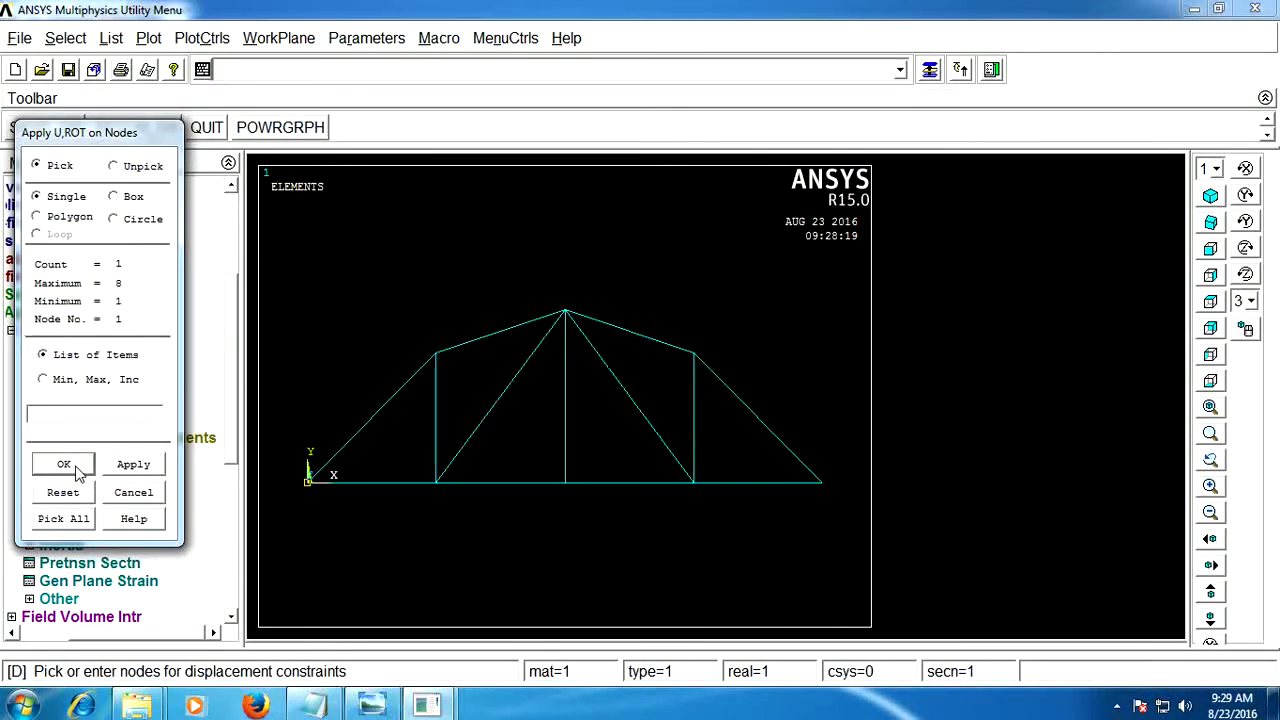
pyautogui.click(63, 465)
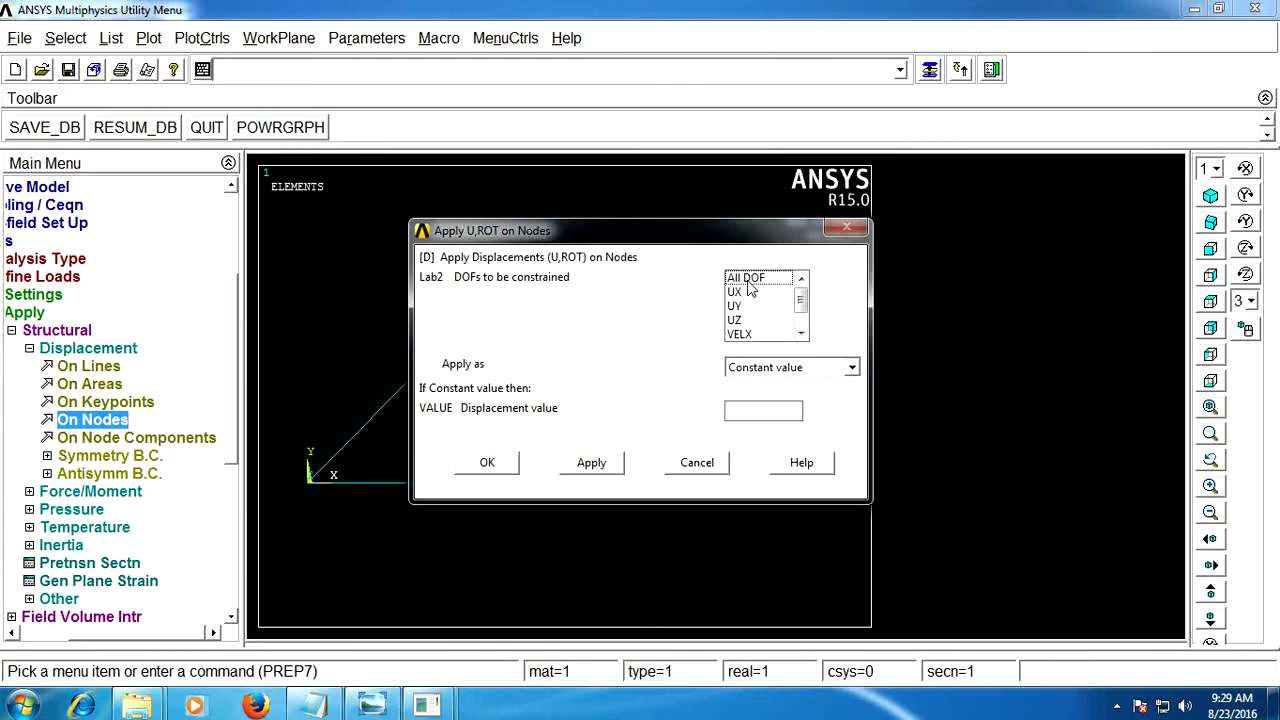
# Constrain node 1's UY to 0 as the roller support, checking the support note first
pyautogui.click(735, 306)
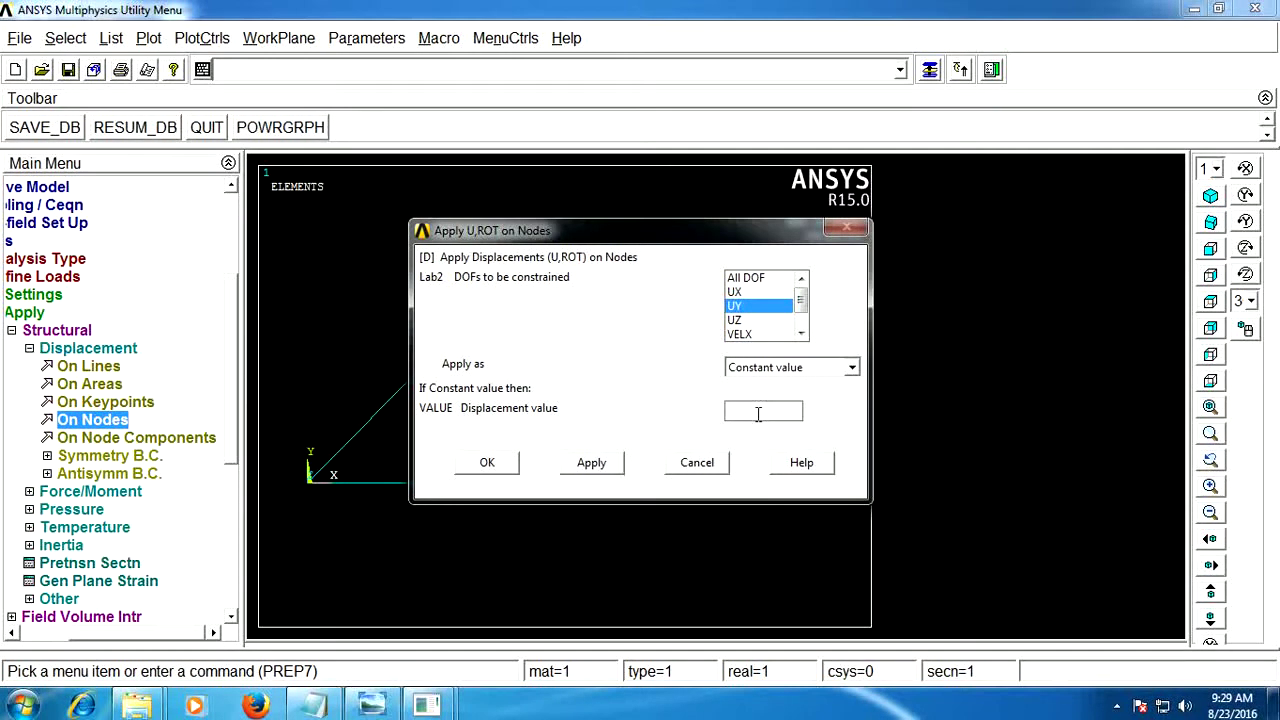
pyautogui.click(752, 417)
pyautogui.write('0')
pyautogui.click(316, 705)
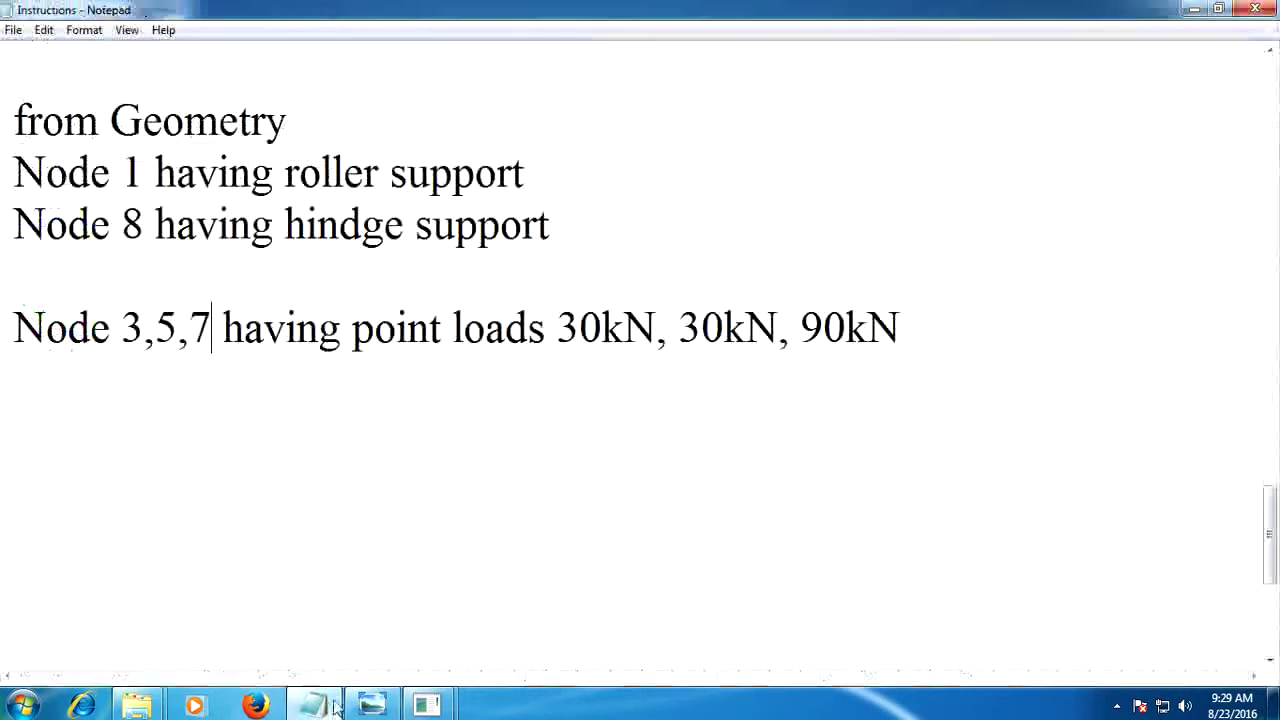
pyautogui.moveTo(30, 176)
pyautogui.mouseDown()
pyautogui.moveTo(514, 177)
pyautogui.moveTo(557, 193)
pyautogui.mouseUp()
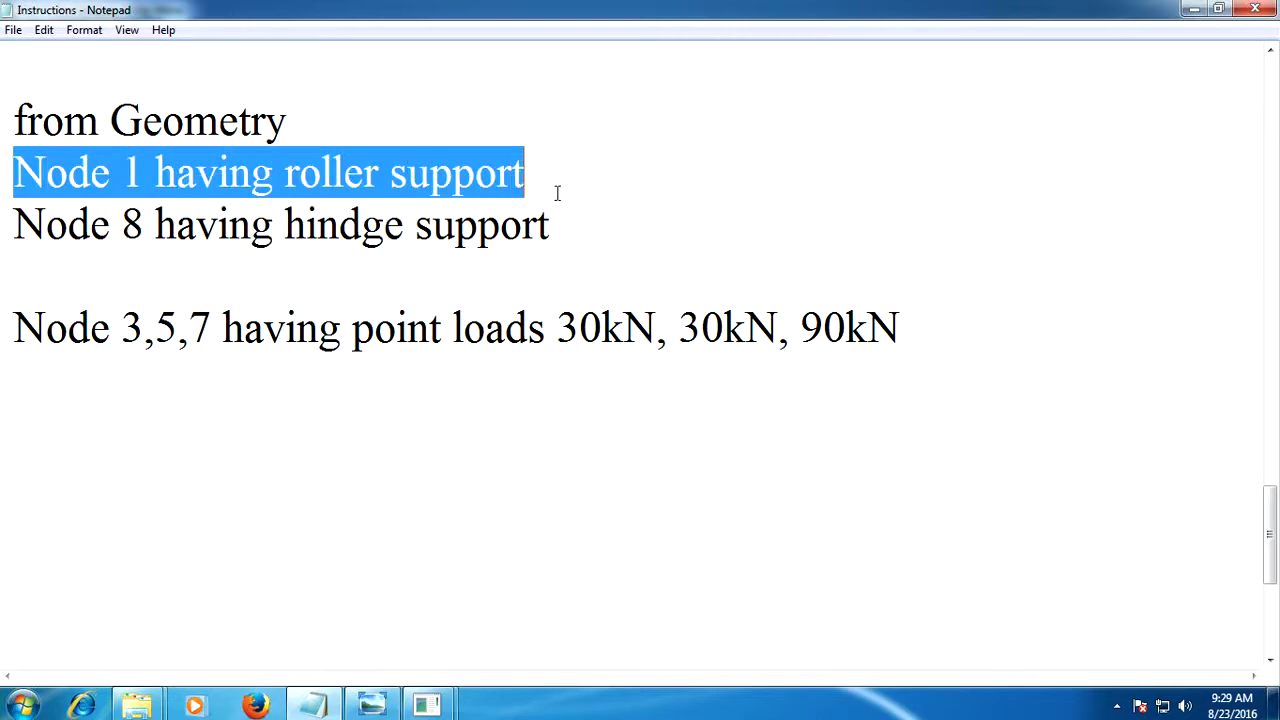
pyautogui.doubleClick(560, 182)
pyautogui.click(560, 180)
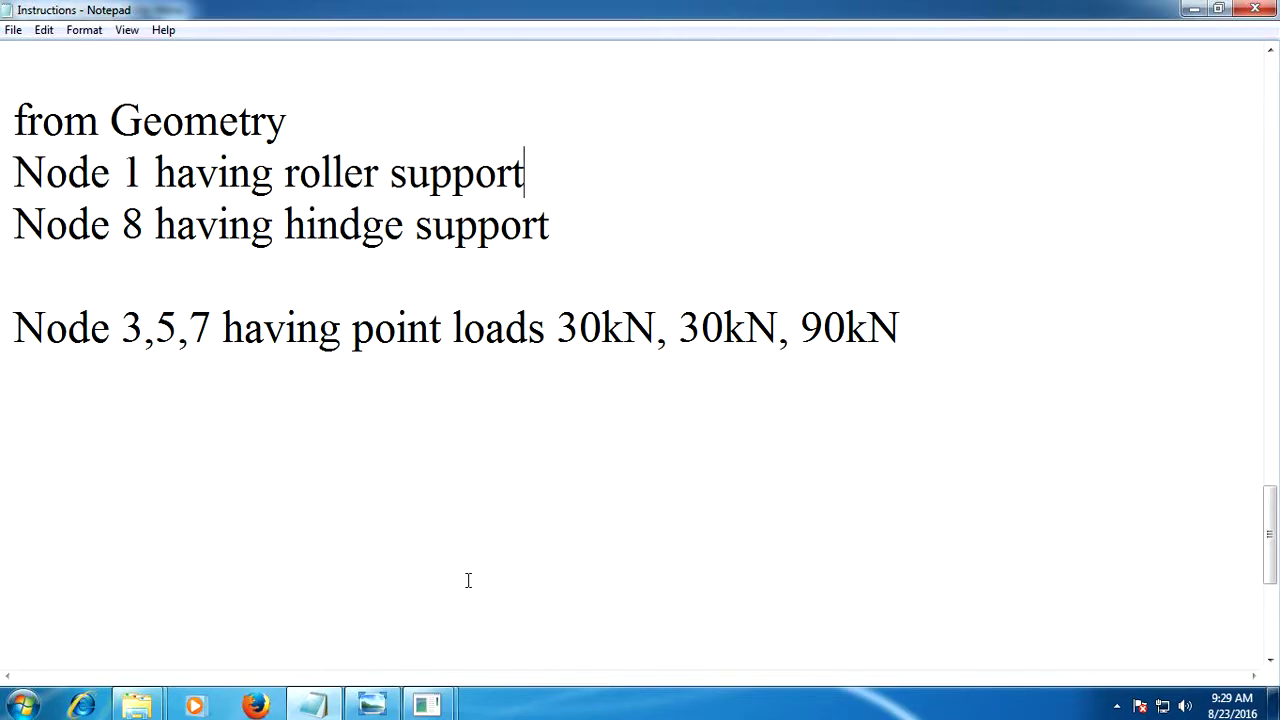
pyautogui.moveTo(372, 705)
pyautogui.click(537, 595)
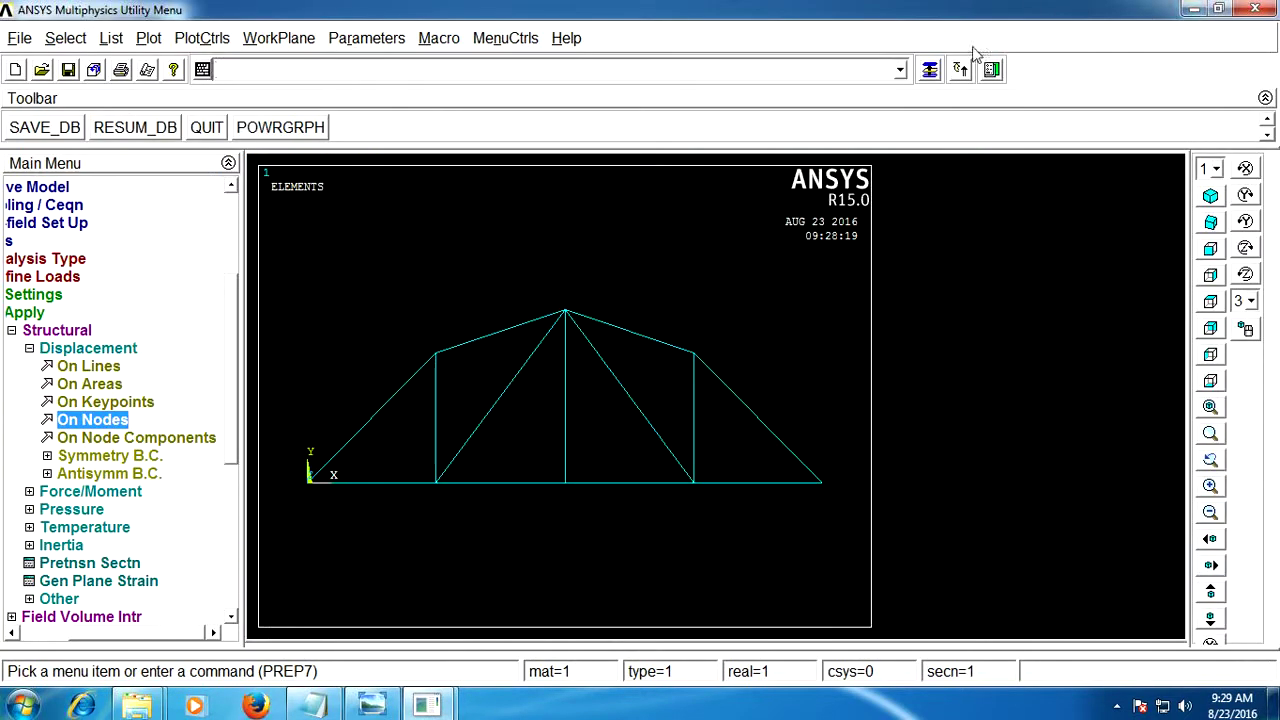
pyautogui.click(930, 70)
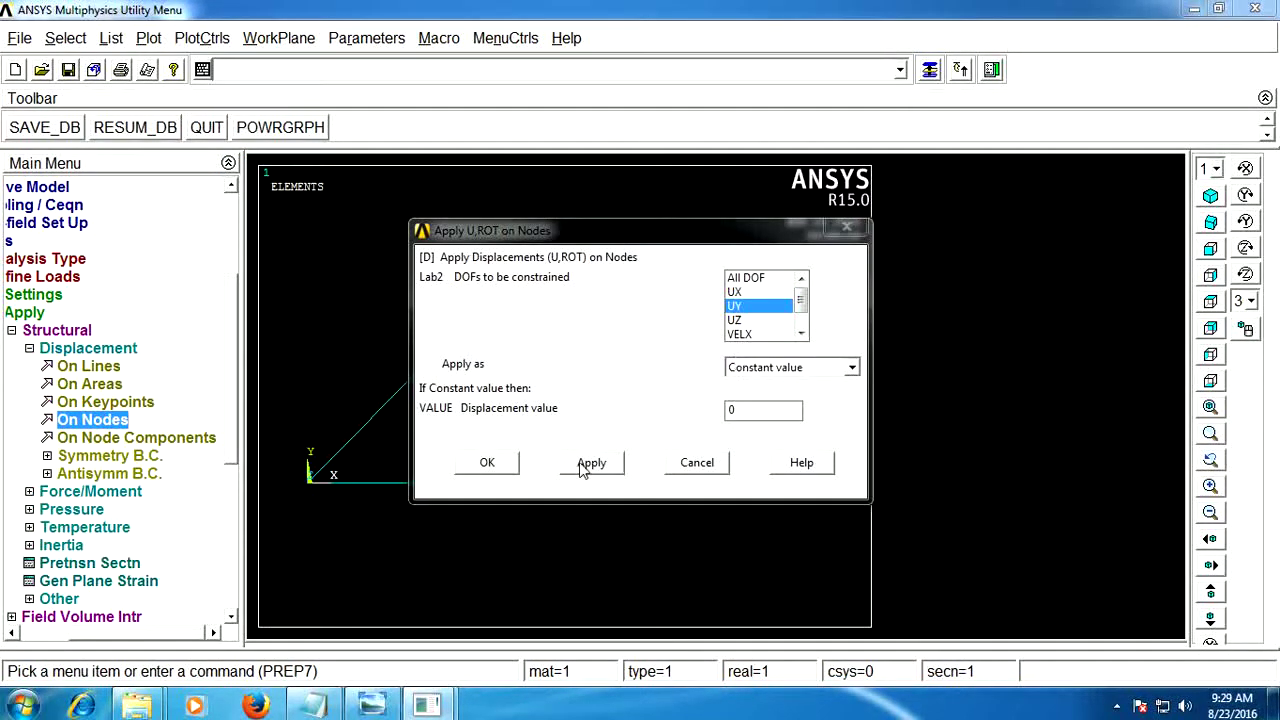
pyautogui.click(502, 465)
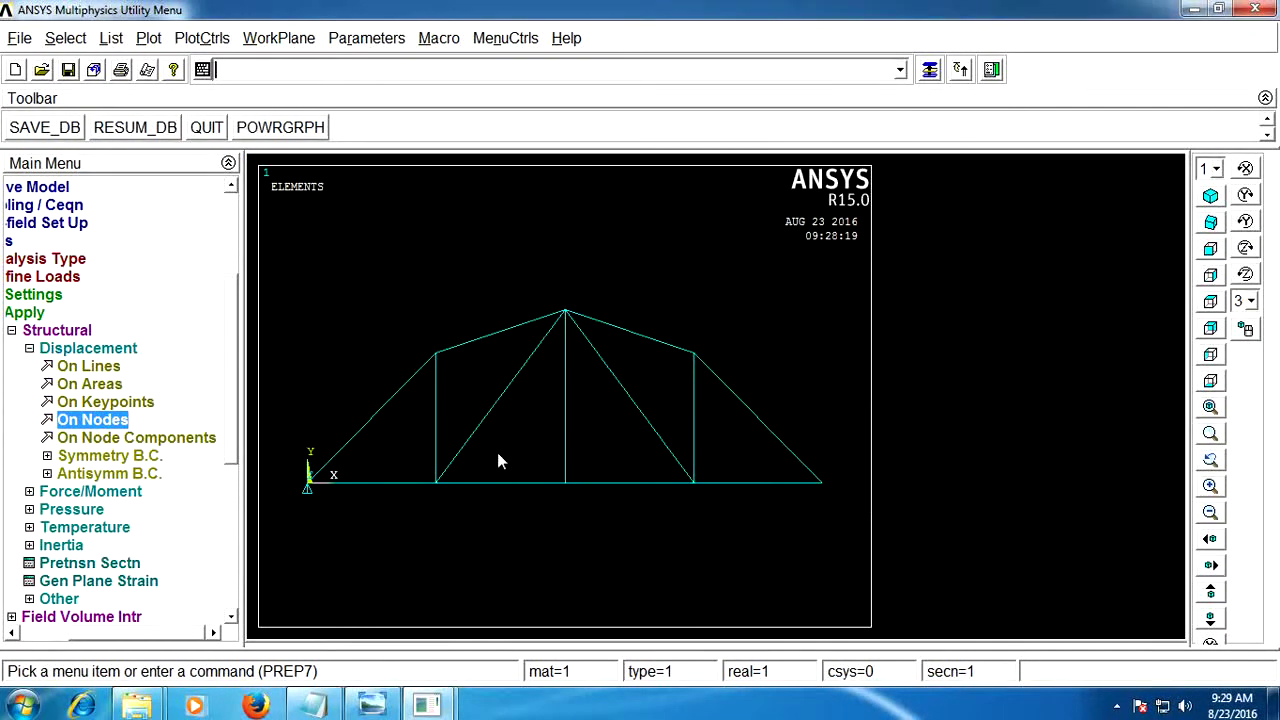
# Fix node 8 in both UX and UY at 0 as the hinge support
pyautogui.click(92, 421)
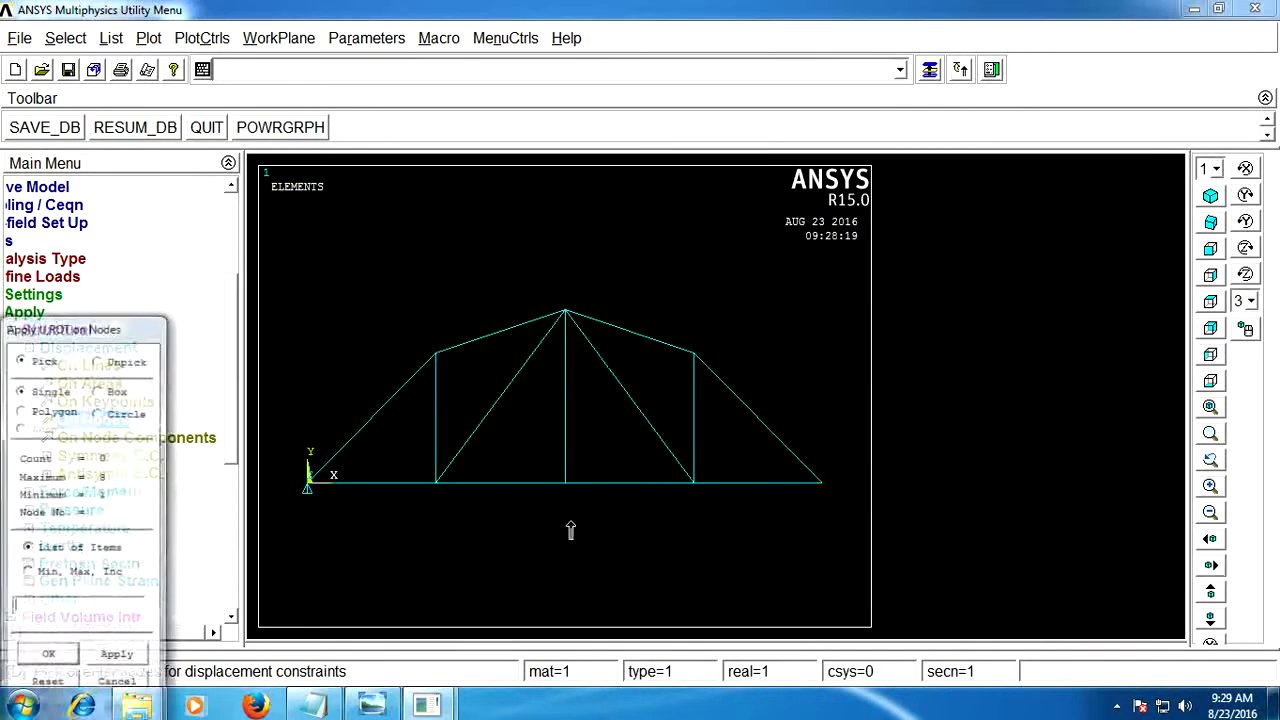
pyautogui.click(48, 660)
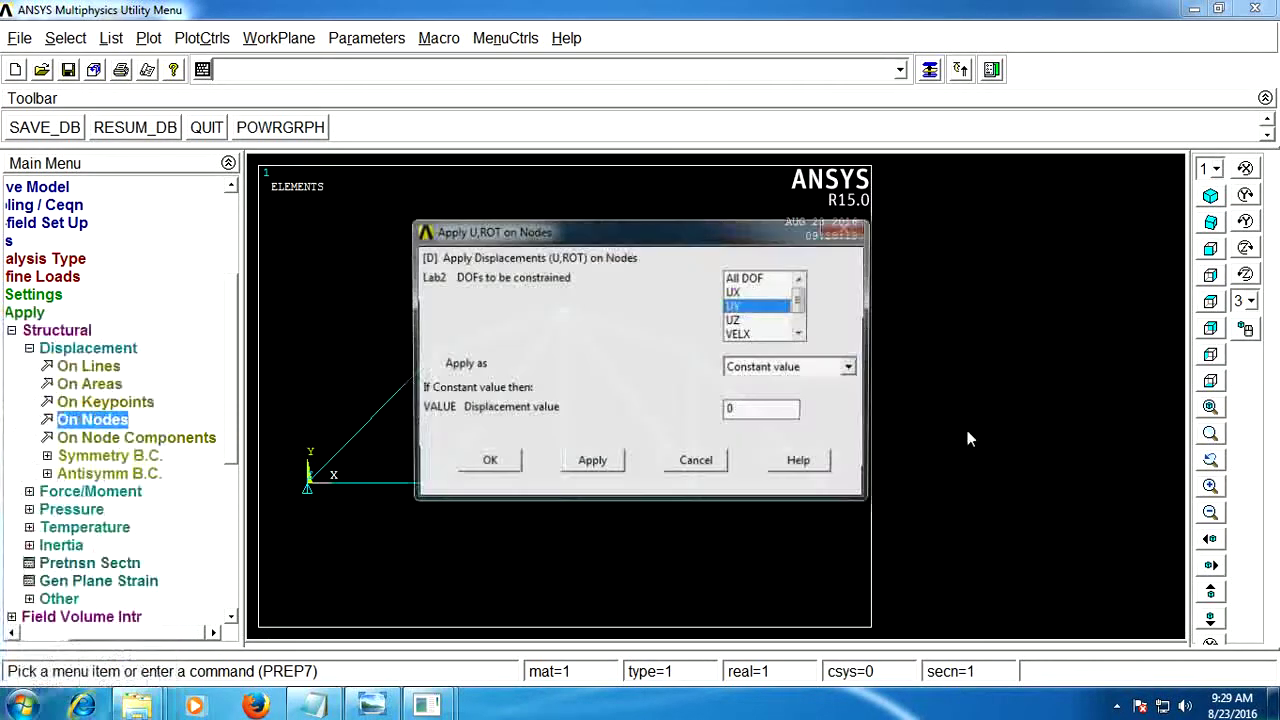
pyautogui.click(738, 291)
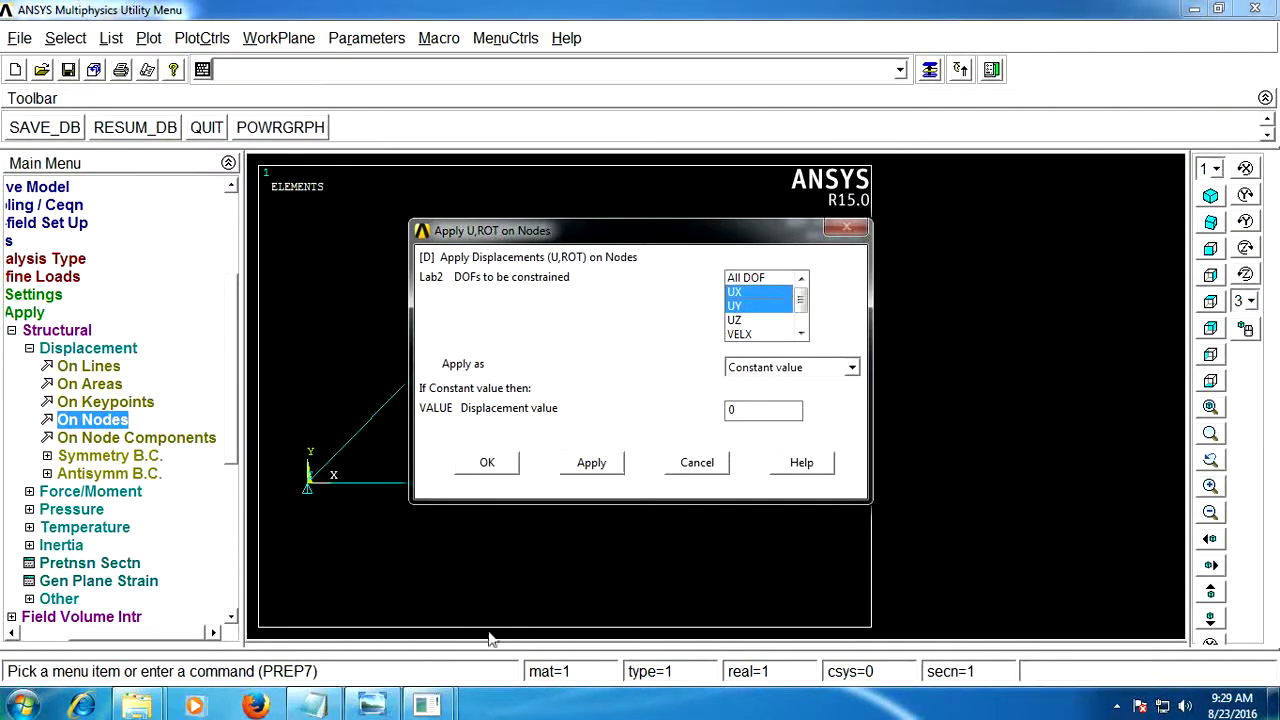
pyautogui.click(372, 705)
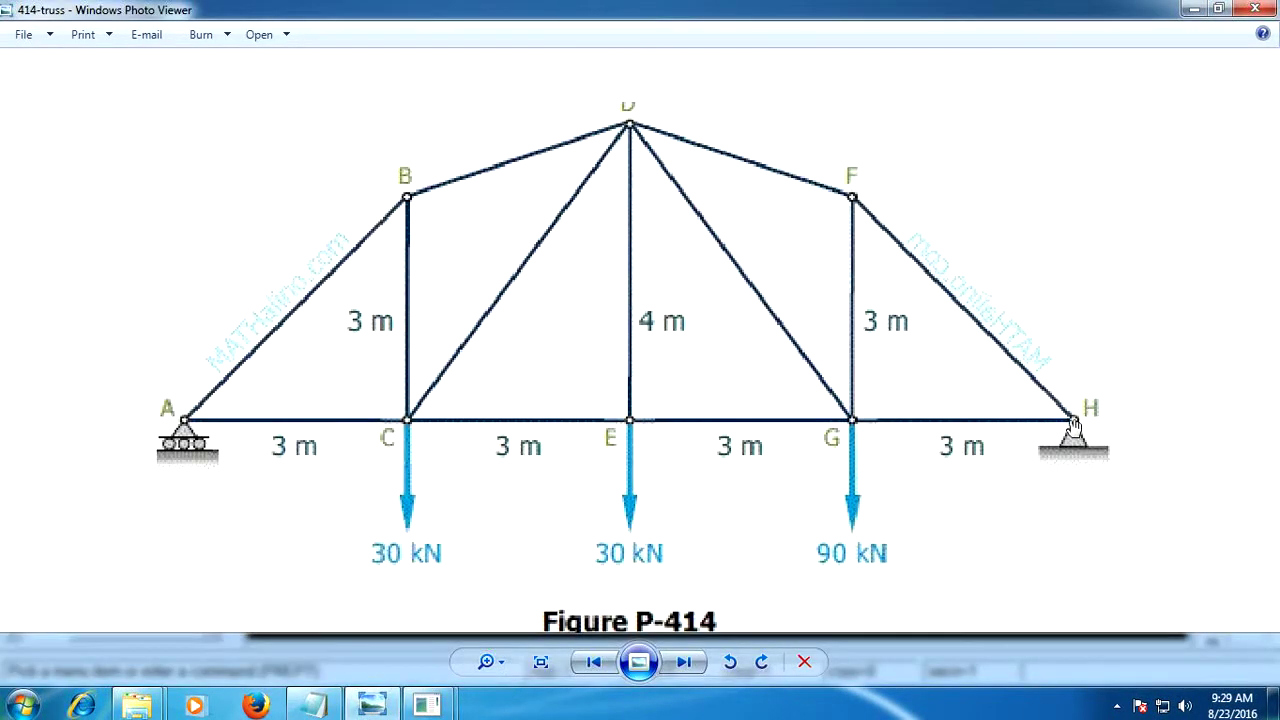
pyautogui.click(313, 705)
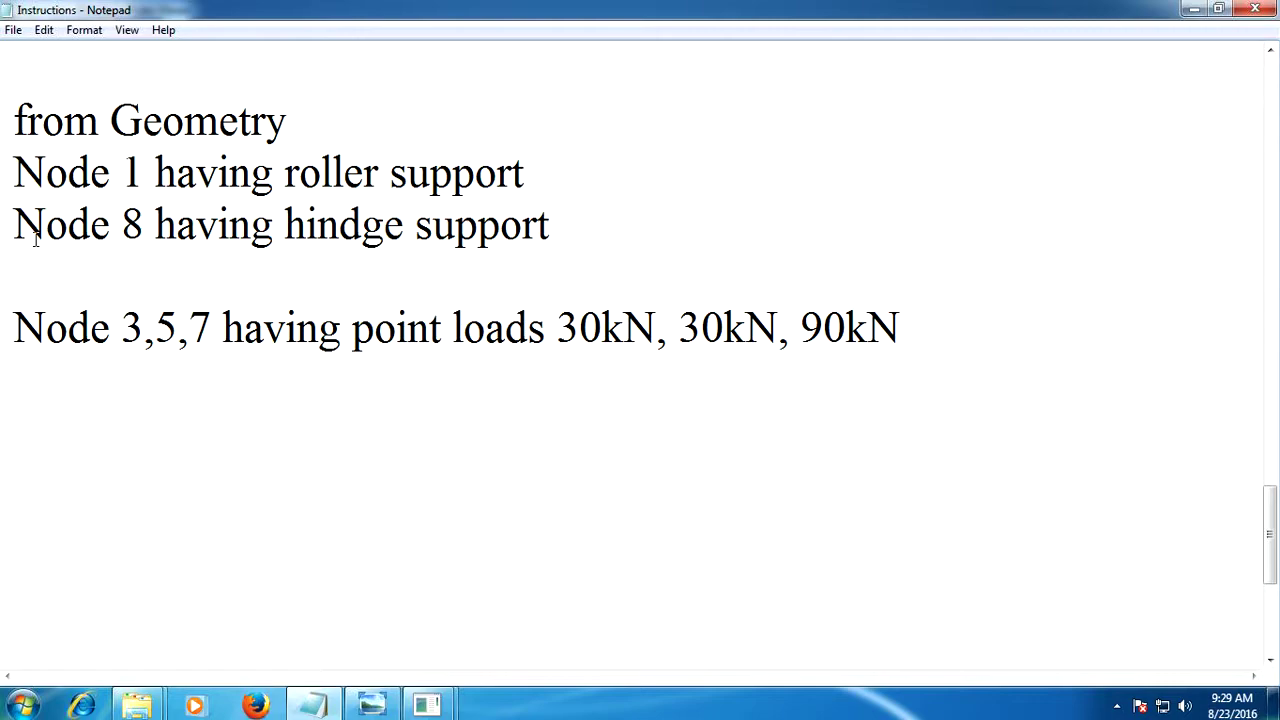
pyautogui.moveTo(35, 245); pyautogui.dragTo(540, 253)
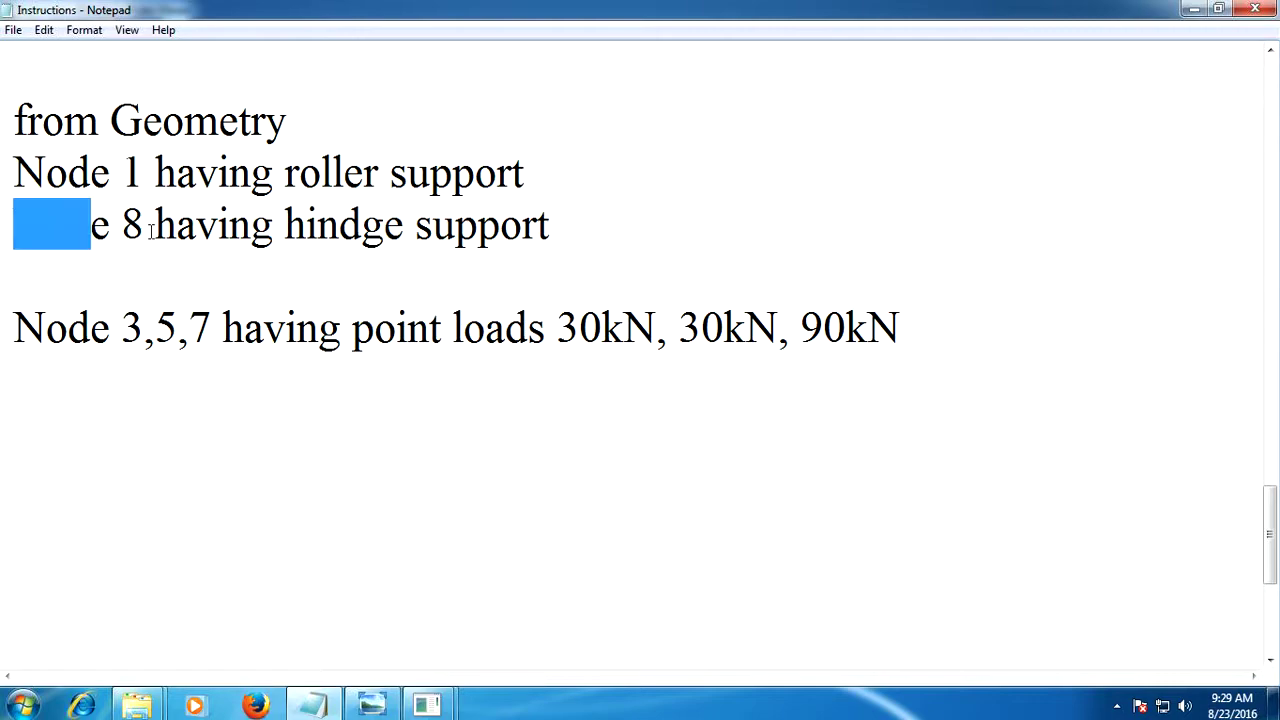
pyautogui.click(538, 289)
pyautogui.click(427, 705)
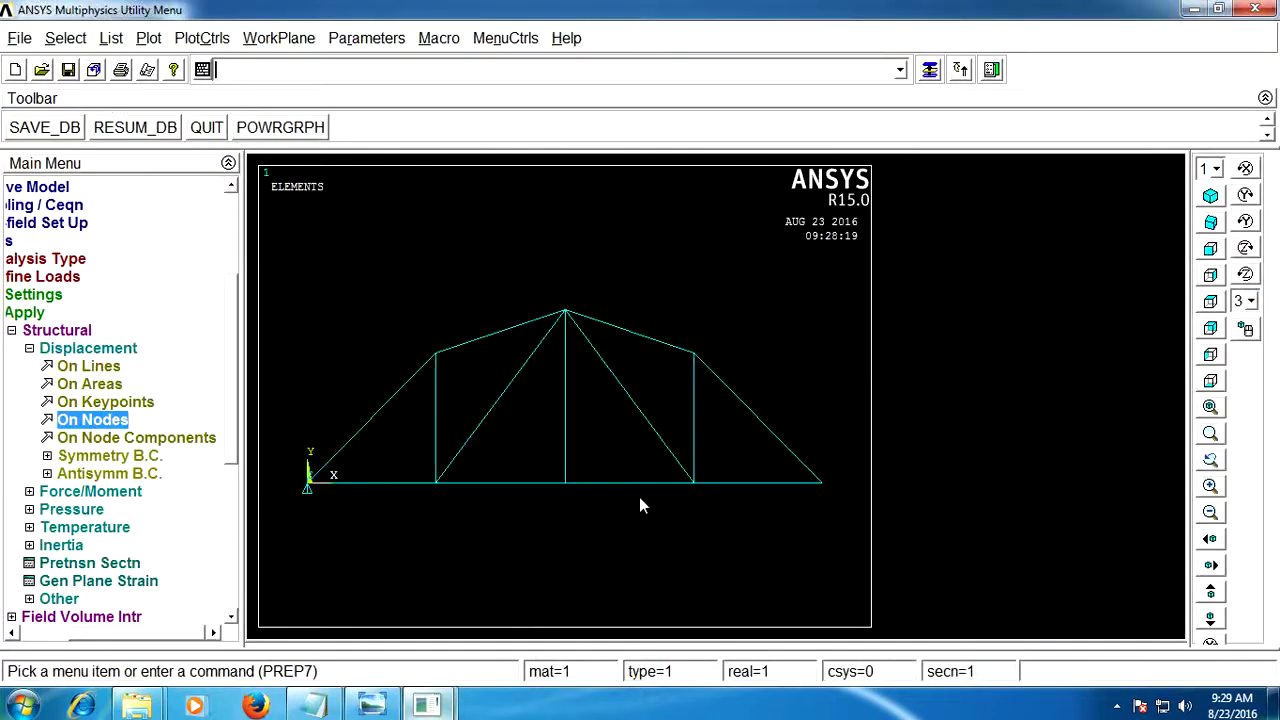
pyautogui.click(930, 72)
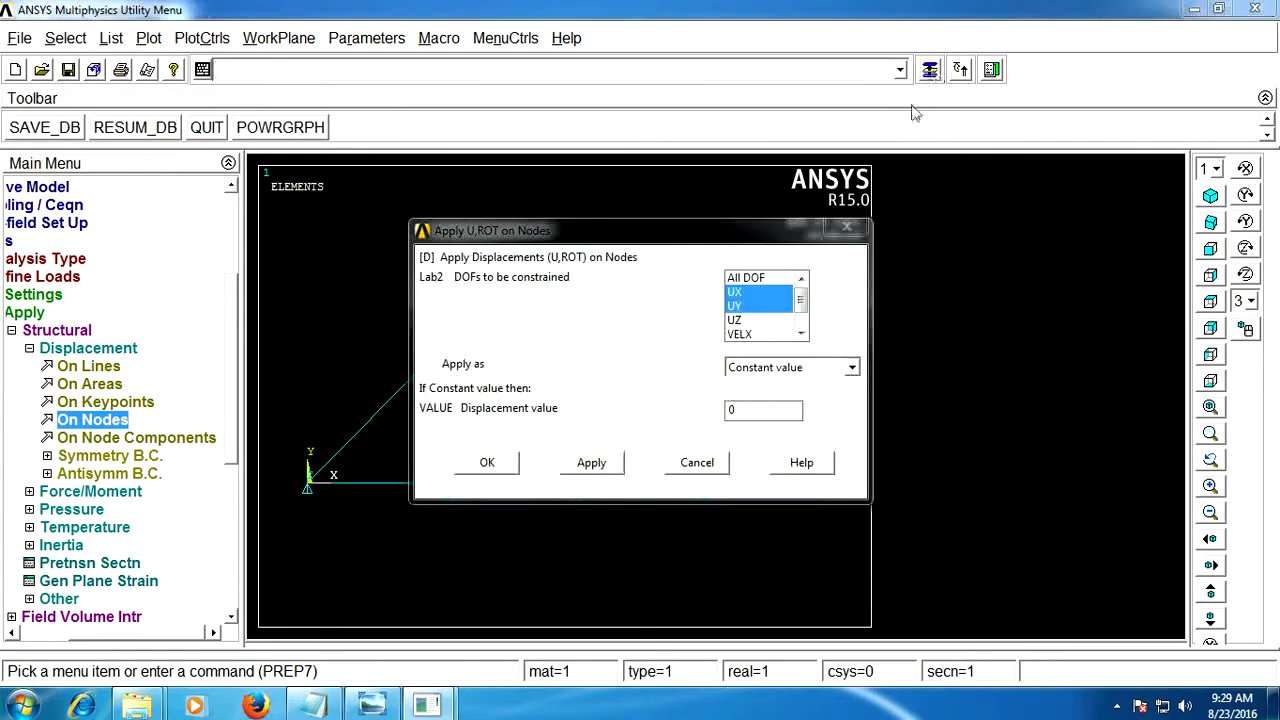
pyautogui.click(482, 466)
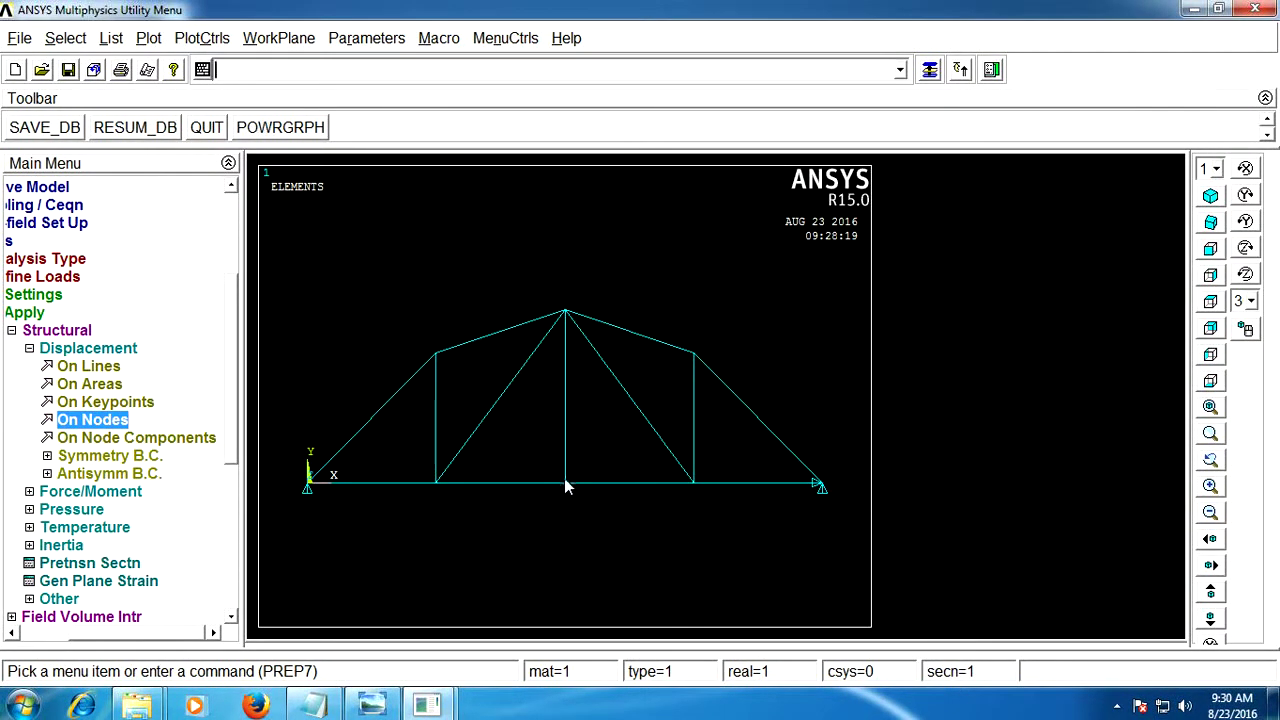
pyautogui.click(70, 350)
# Apply FY = -30000 point loads at nodes 3 and 5
pyautogui.click(125, 370)
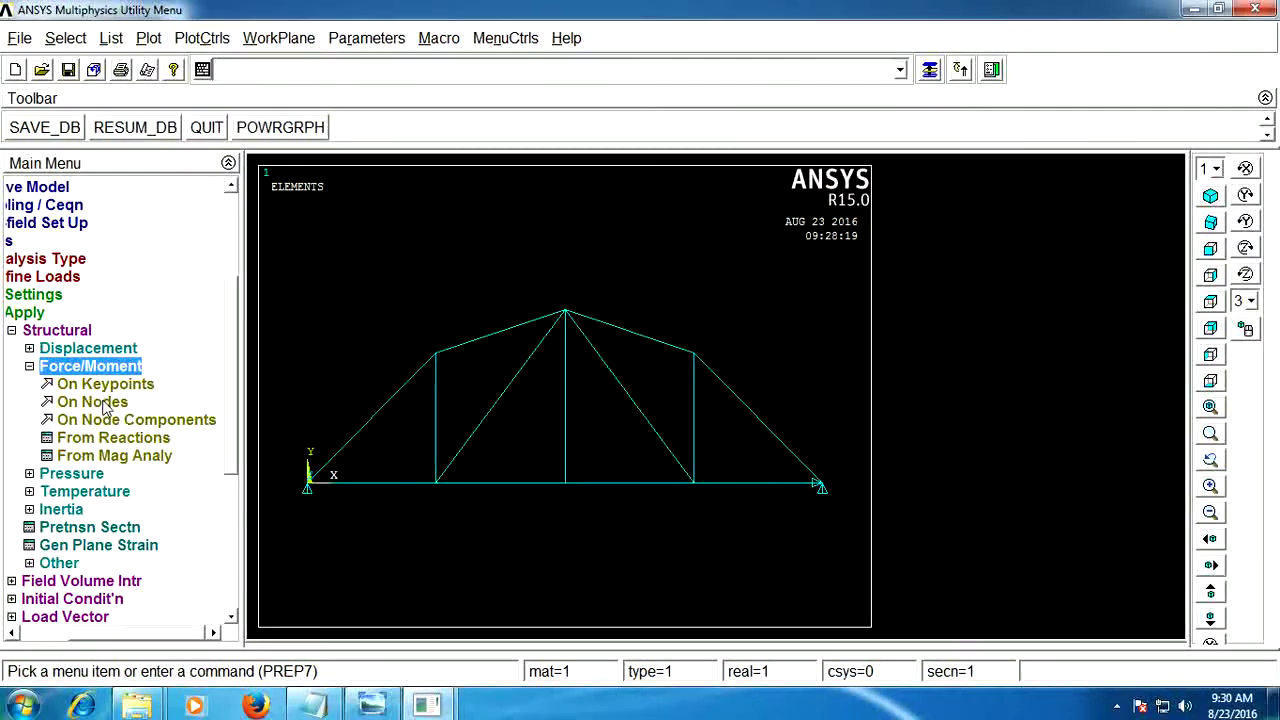
pyautogui.click(95, 402)
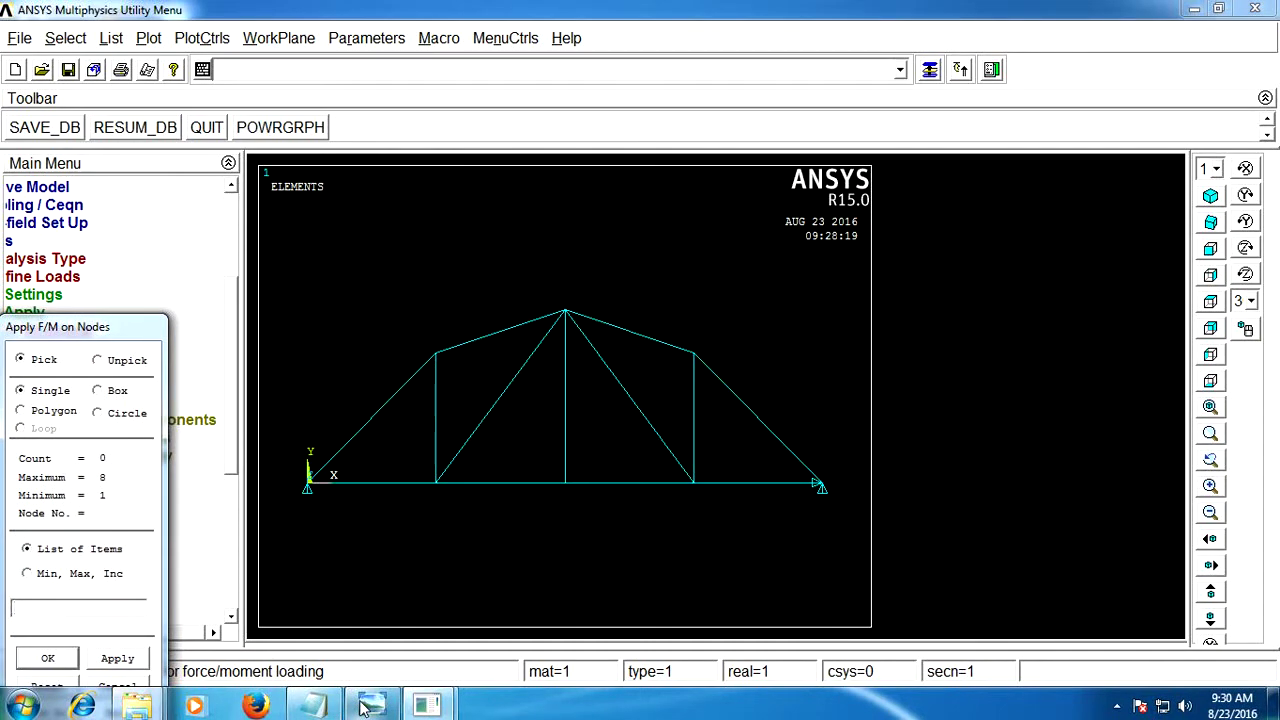
pyautogui.click(315, 706)
pyautogui.moveTo(13, 328); pyautogui.dragTo(179, 331)
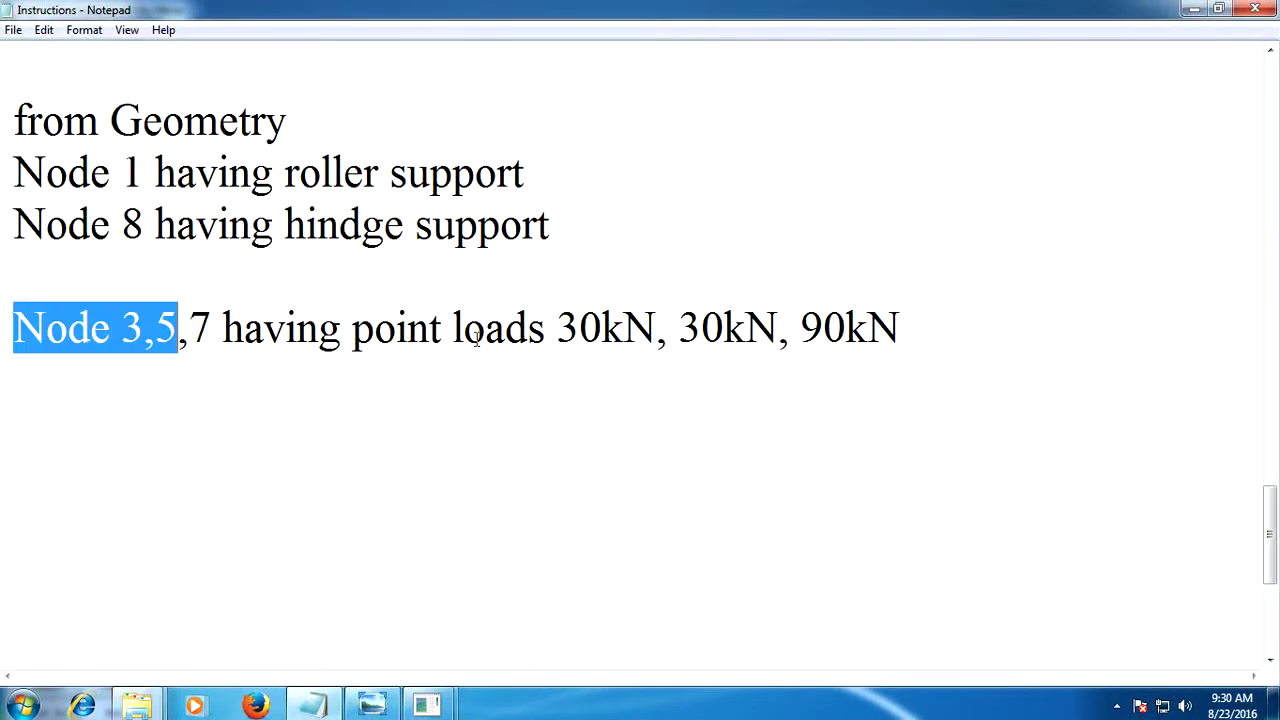
pyautogui.moveTo(546, 328)
pyautogui.mouseDown()
pyautogui.moveTo(791, 330)
pyautogui.moveTo(778, 338)
pyautogui.mouseUp()
pyautogui.click(491, 592)
pyautogui.moveTo(371, 705)
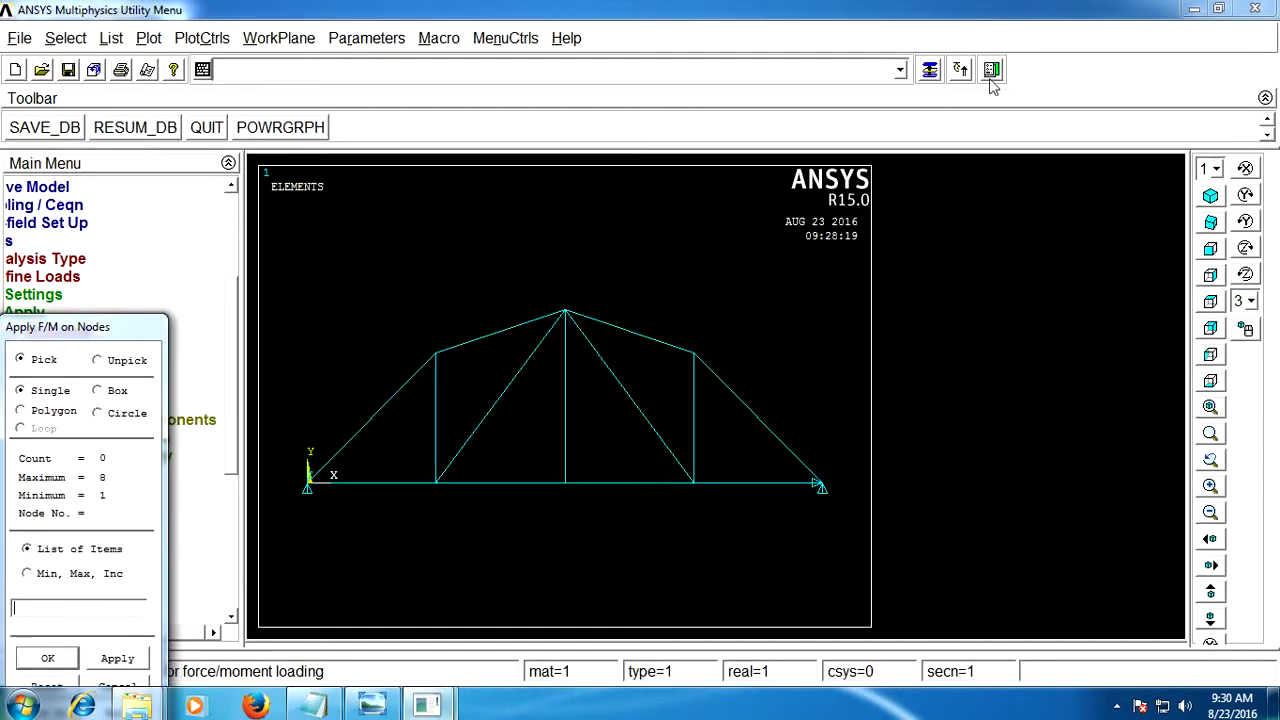
pyautogui.click(433, 485)
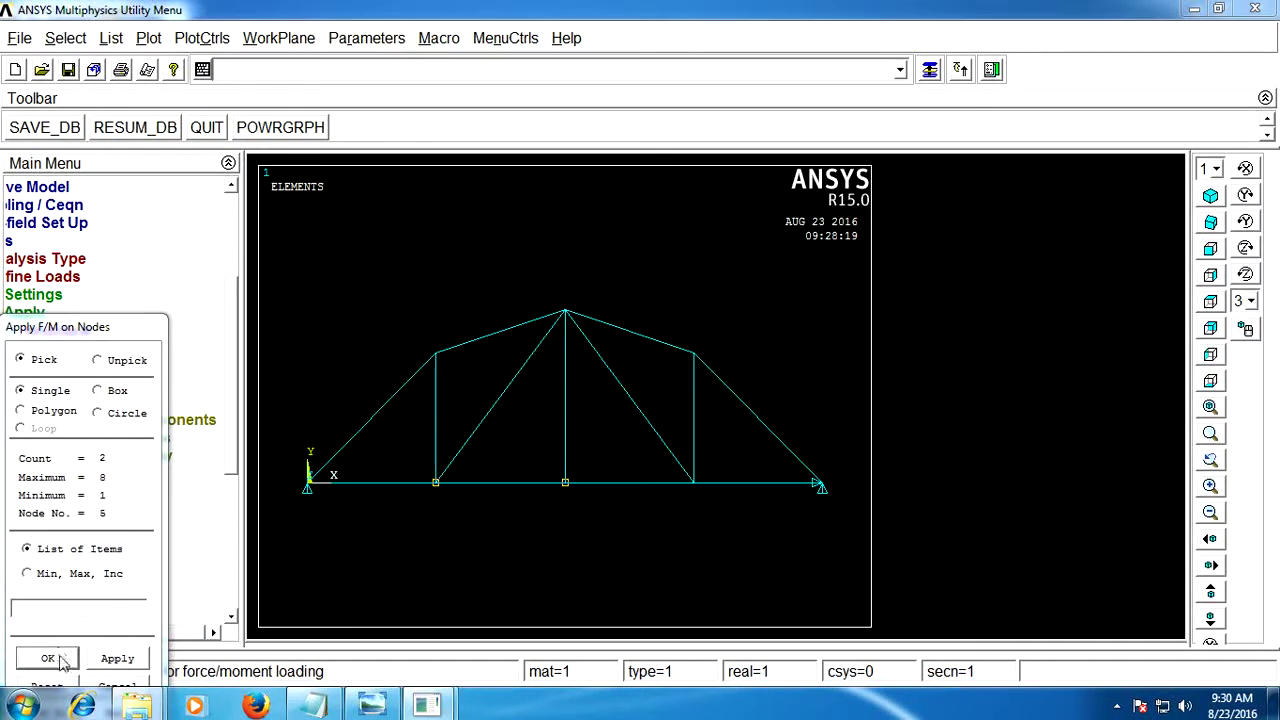
pyautogui.click(60, 659)
pyautogui.click(737, 317)
pyautogui.click(740, 342)
pyautogui.click(746, 384)
pyautogui.write('-30000')
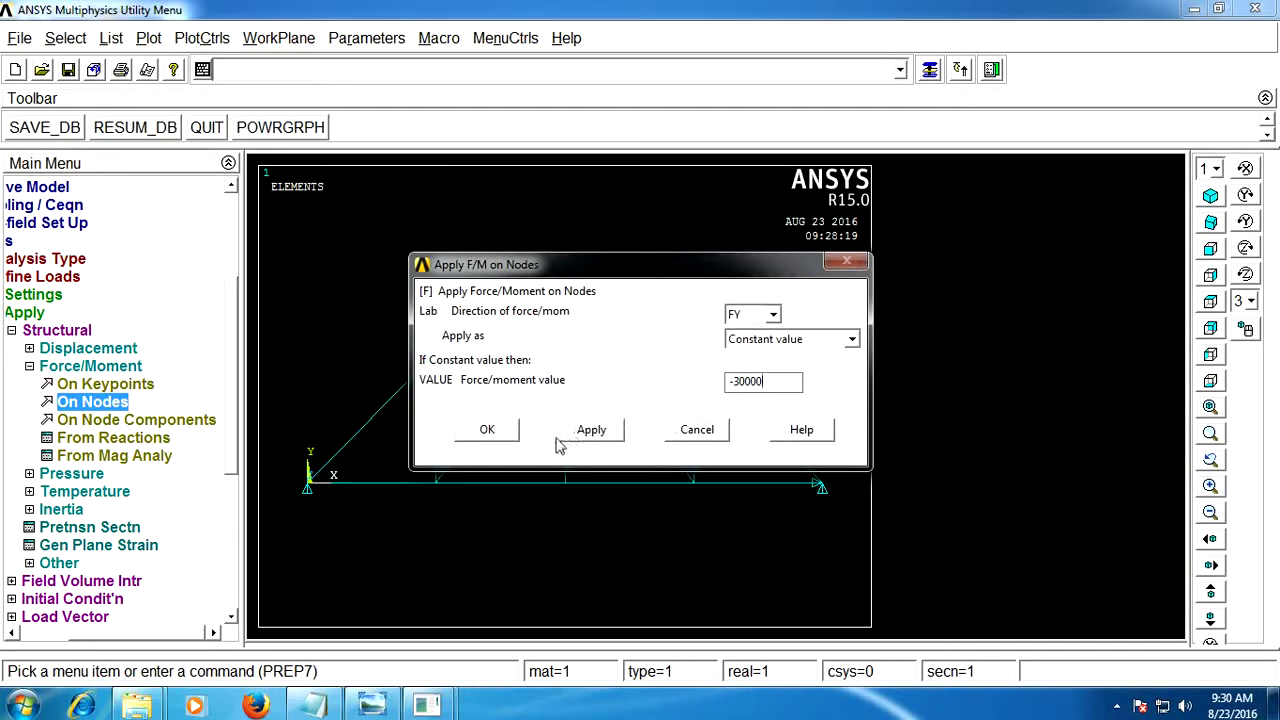
pyautogui.click(505, 438)
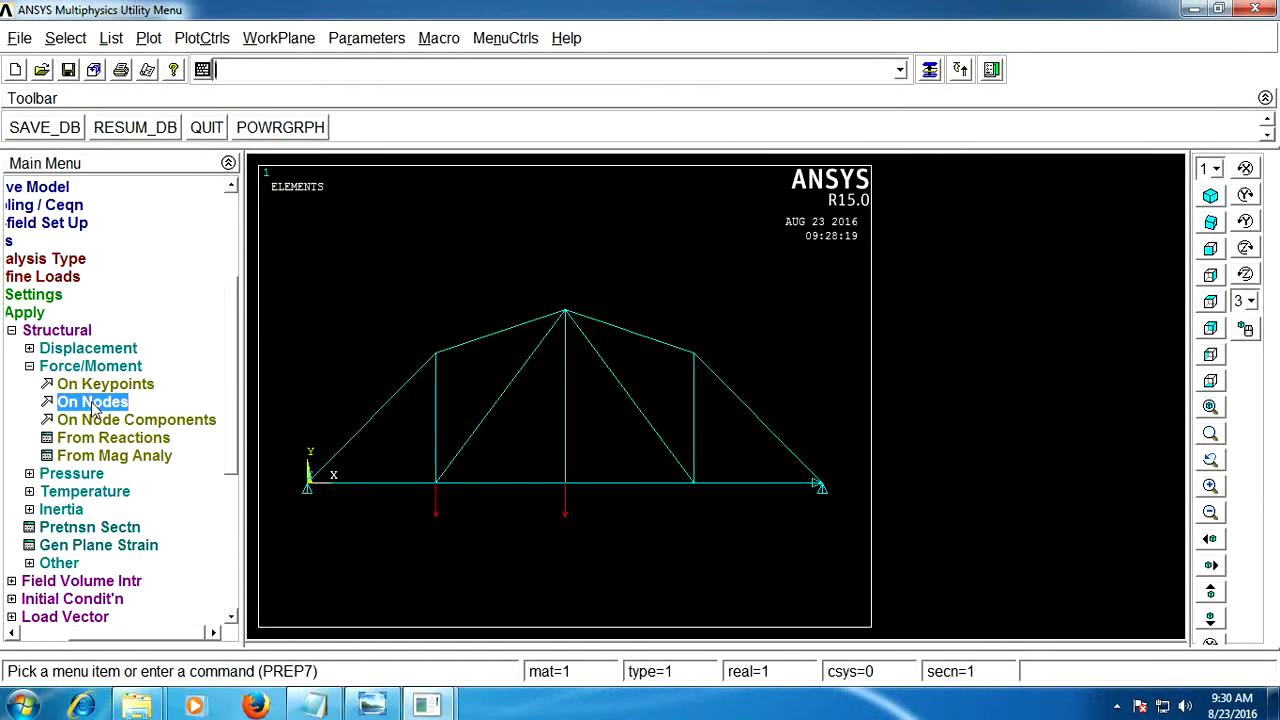
# Apply a downward FY load of -90000 at node 7
pyautogui.click(92, 401)
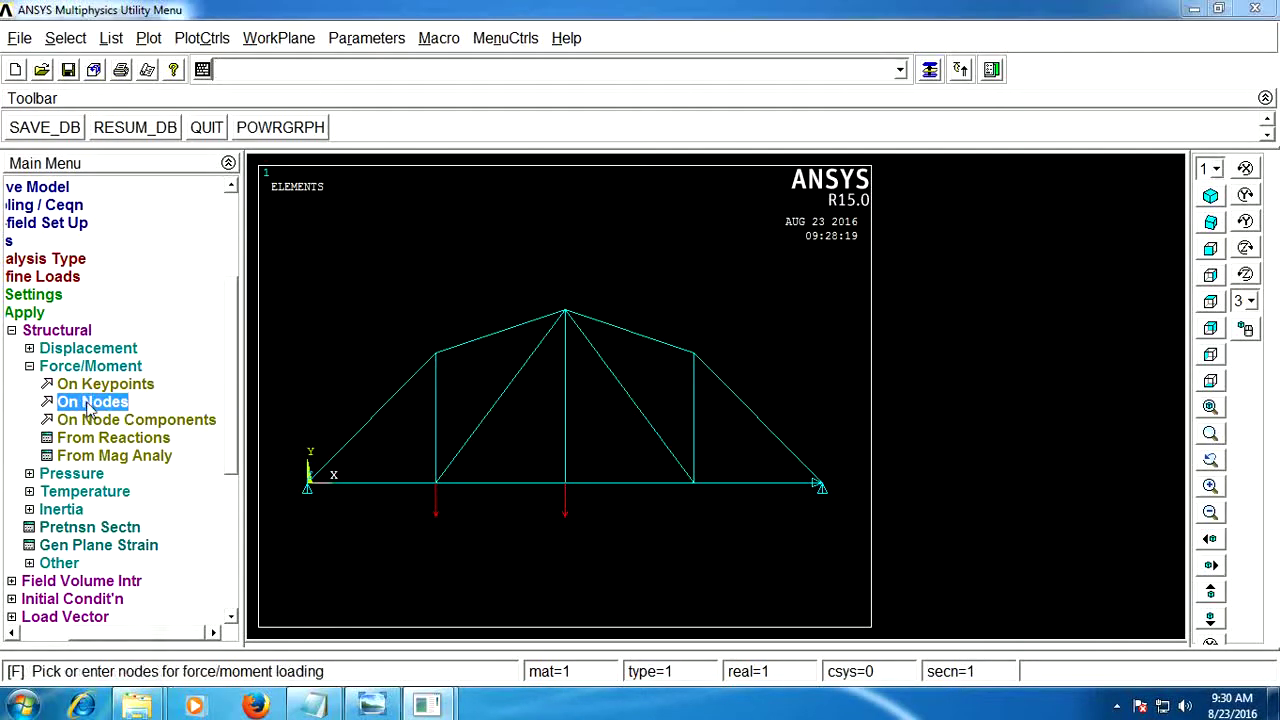
pyautogui.click(694, 485)
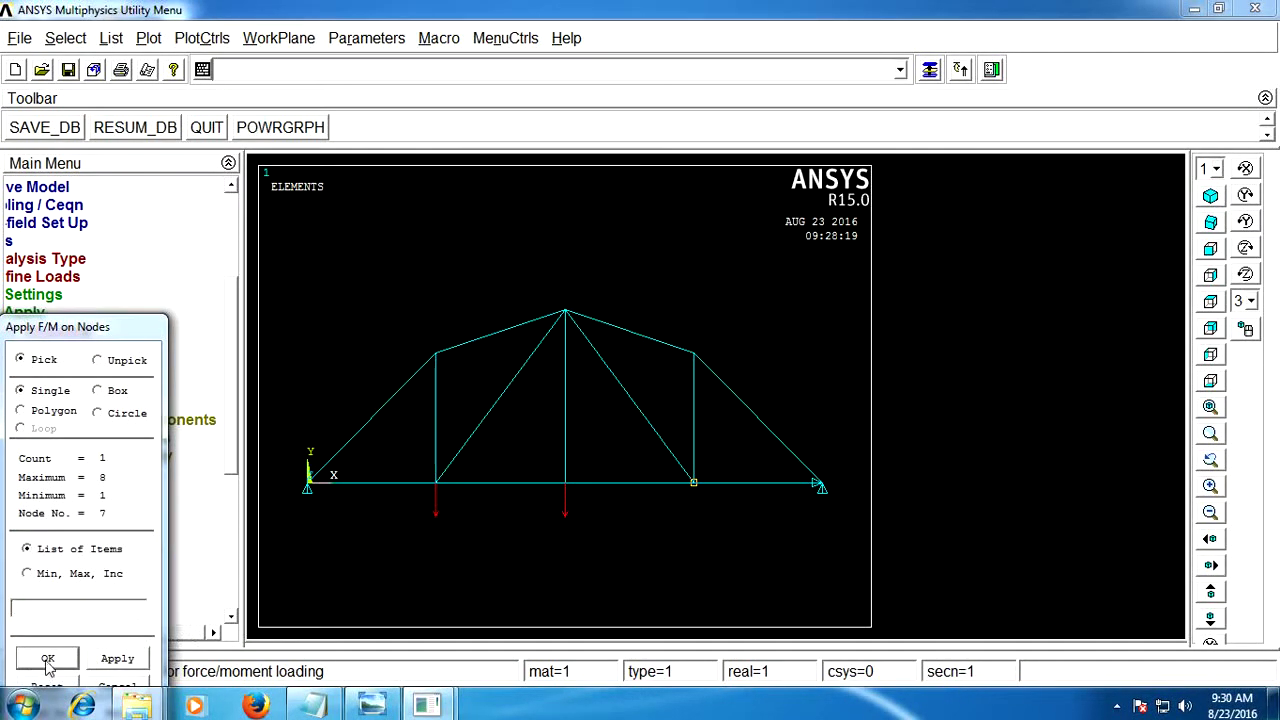
pyautogui.click(47, 658)
pyautogui.click(773, 315)
pyautogui.click(768, 347)
pyautogui.click(766, 381)
pyautogui.moveTo(766, 381); pyautogui.dragTo(698, 386)
pyautogui.write('-9')
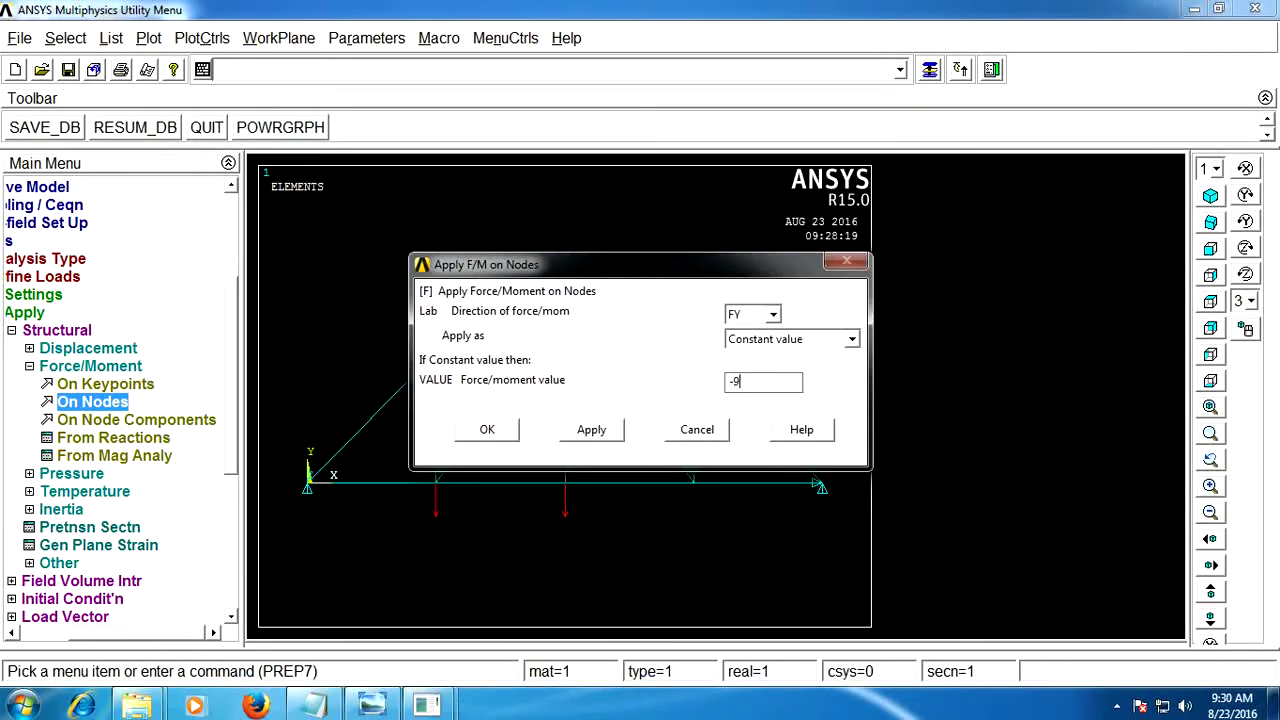
pyautogui.write('00')
pyautogui.click(485, 431)
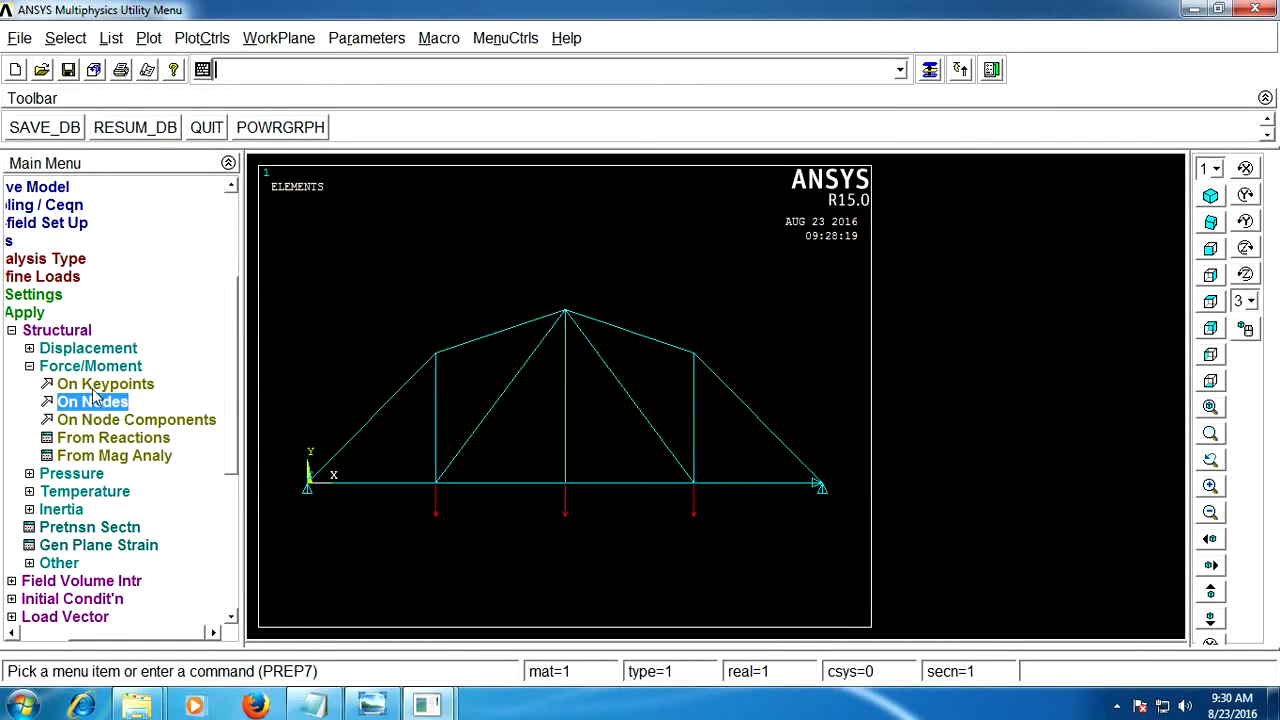
pyautogui.doubleClick(78, 367)
pyautogui.doubleClick(98, 331)
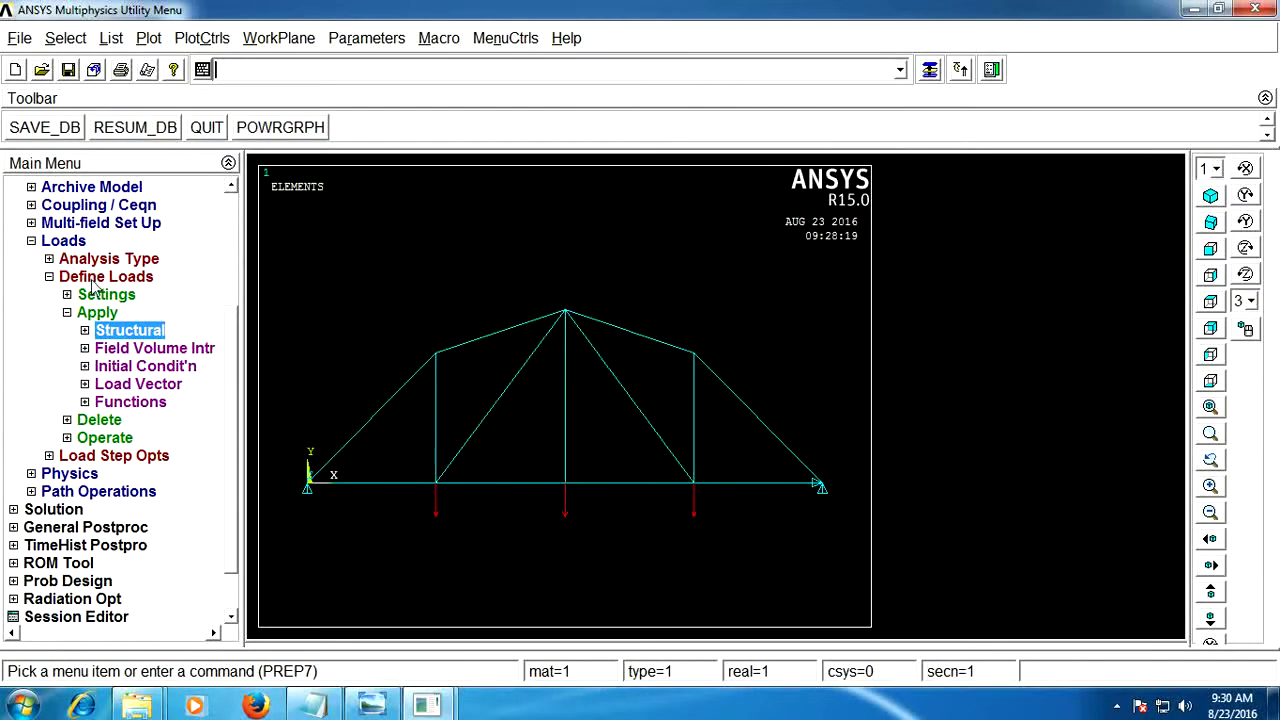
# Collapse the loads tree and review the instruction notes
pyautogui.doubleClick(92, 278)
pyautogui.doubleClick(68, 366)
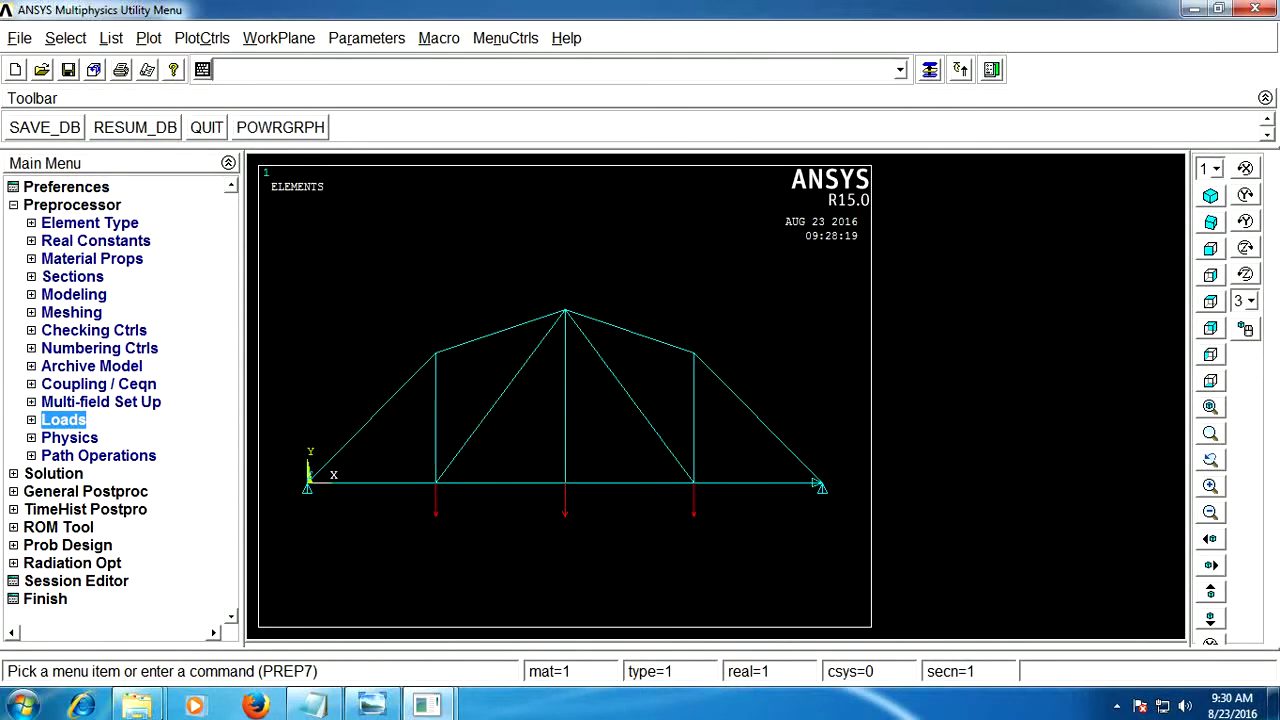
pyautogui.click(313, 706)
pyautogui.scroll(-5, 314, 497)
pyautogui.scroll(-1, 313, 461)
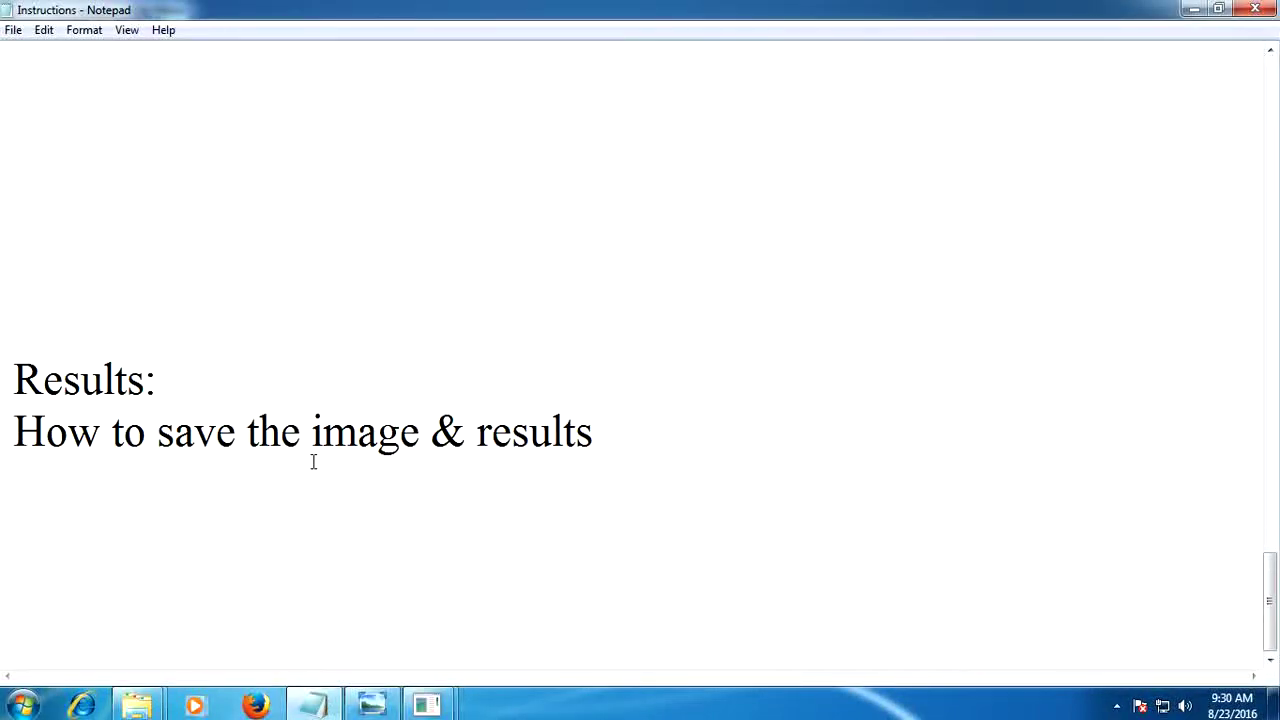
pyautogui.scroll(3, 418, 700)
pyautogui.click(475, 633)
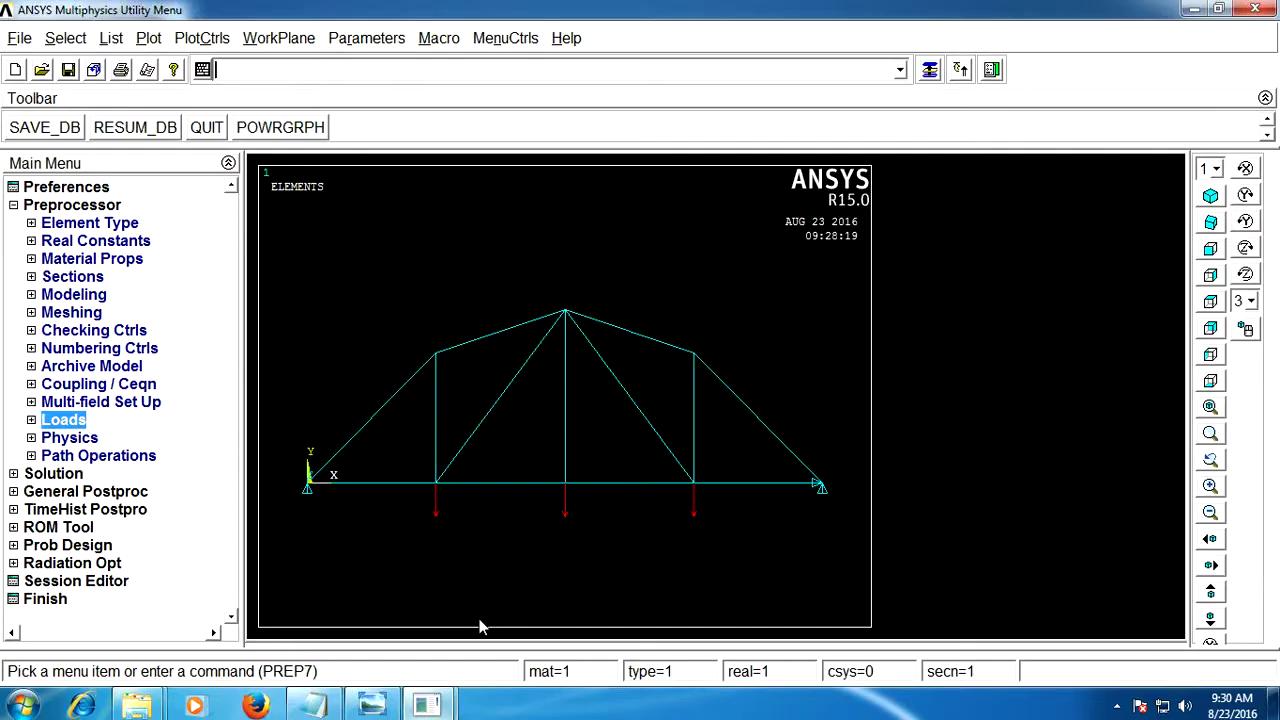
# Solve the current load step, close the completion messages, and expand General Postproc
pyautogui.doubleClick(90, 204)
pyautogui.doubleClick(58, 222)
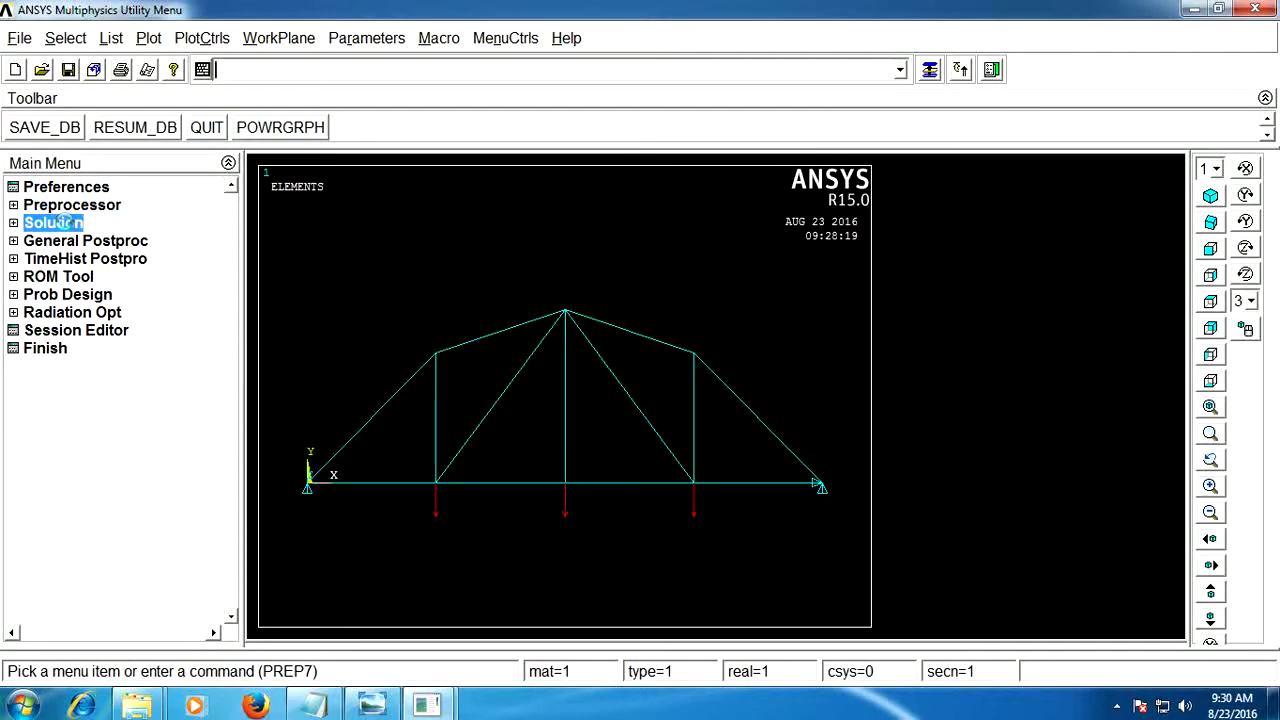
pyautogui.doubleClick(61, 330)
pyautogui.doubleClick(97, 348)
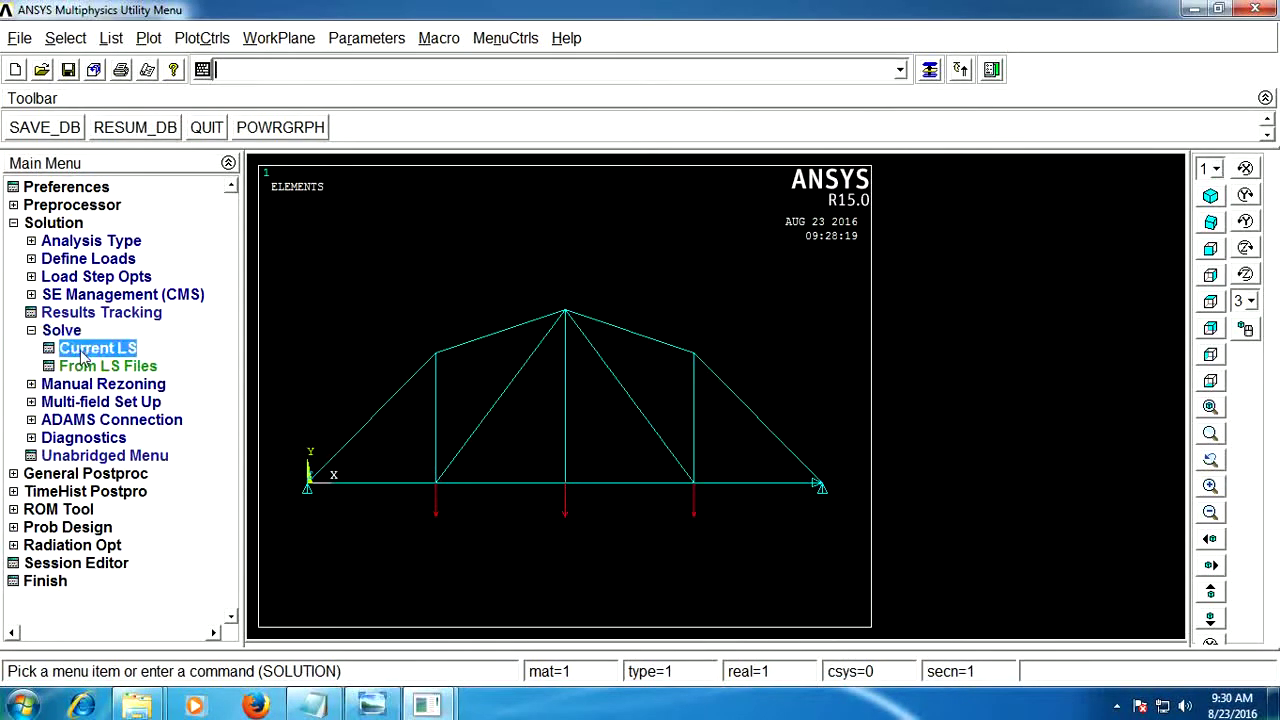
pyautogui.click(632, 440)
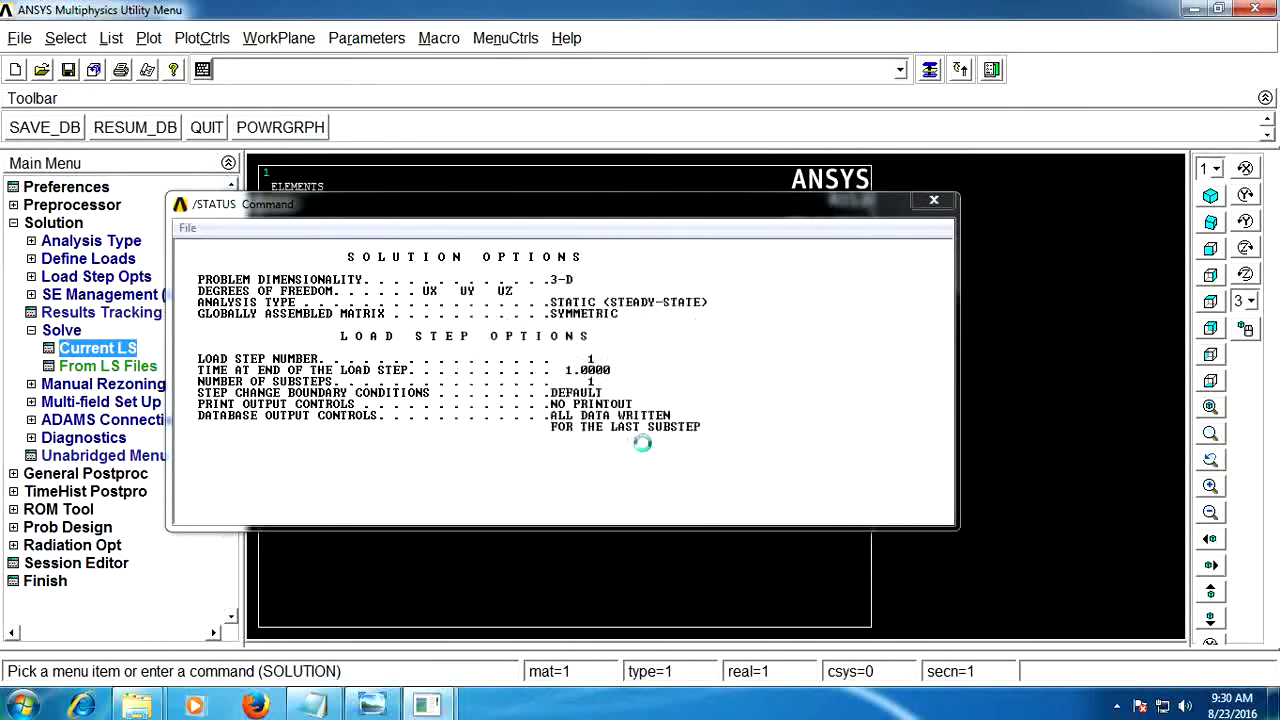
pyautogui.click(266, 132)
pyautogui.click(934, 200)
pyautogui.doubleClick(61, 330)
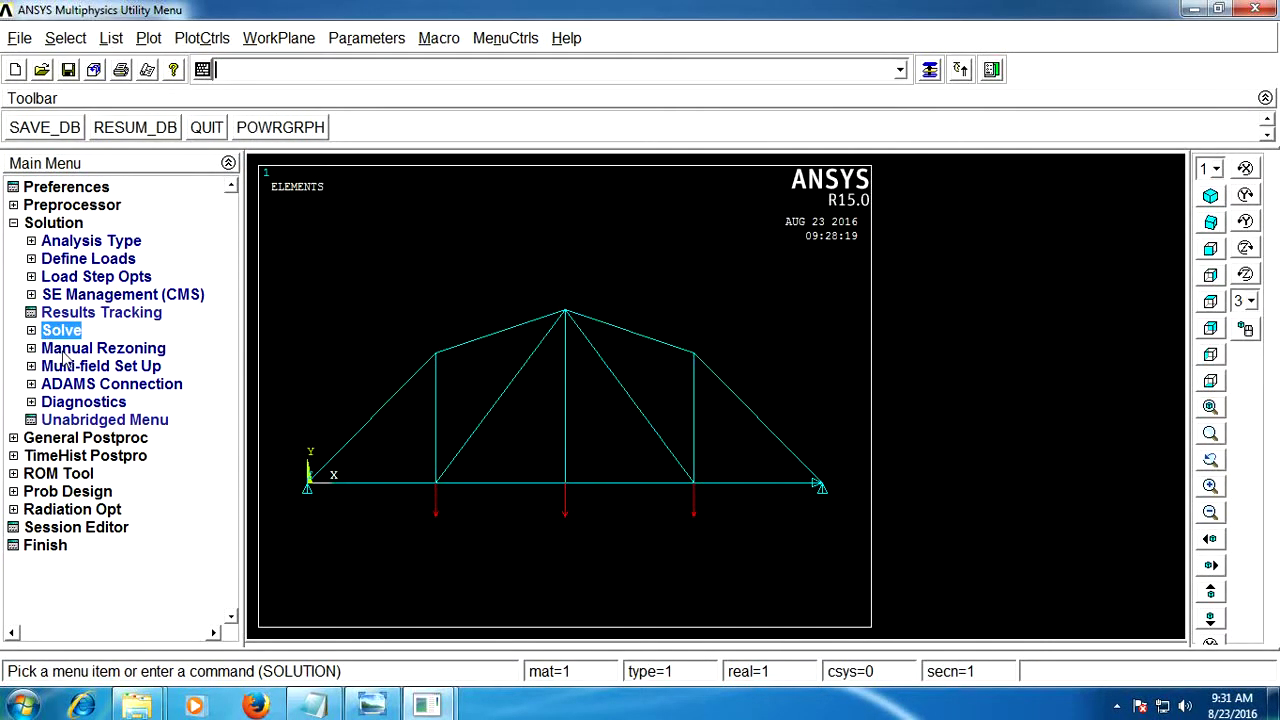
pyautogui.doubleClick(55, 438)
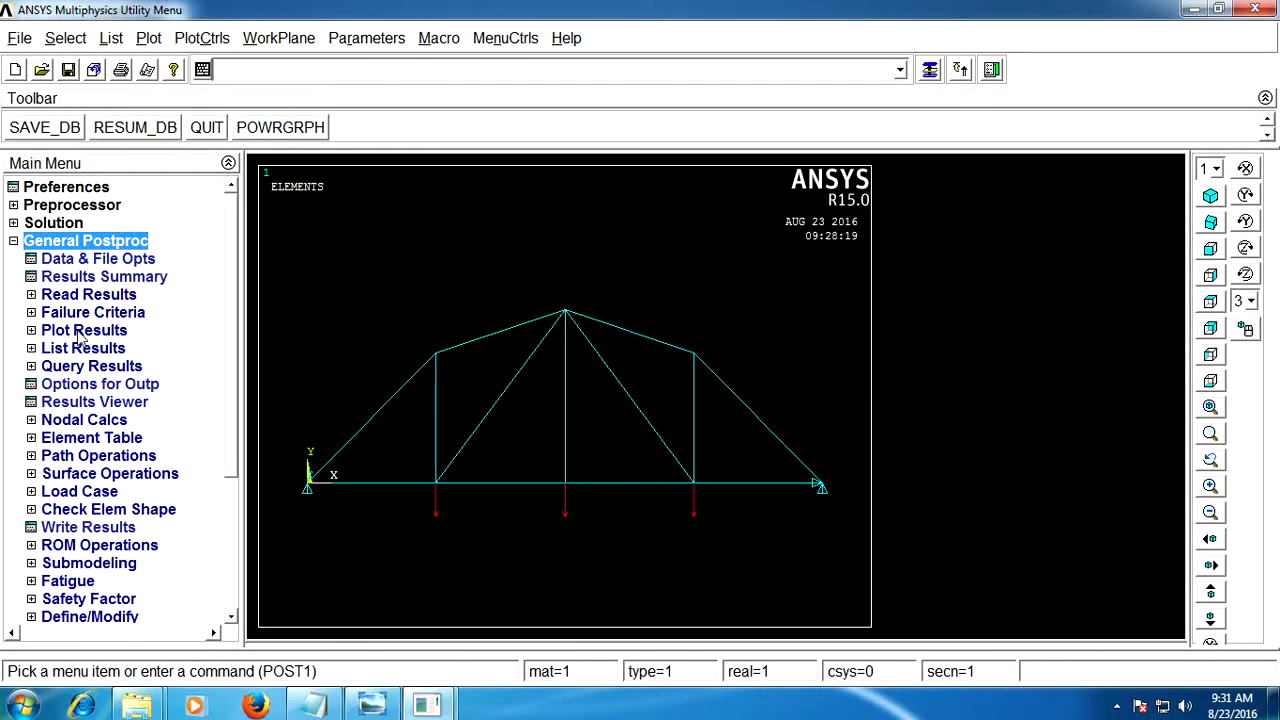
# Plot nodal-solution contours of displacement vector sum, then von Mises stress
pyautogui.doubleClick(78, 334)
pyautogui.doubleClick(92, 368)
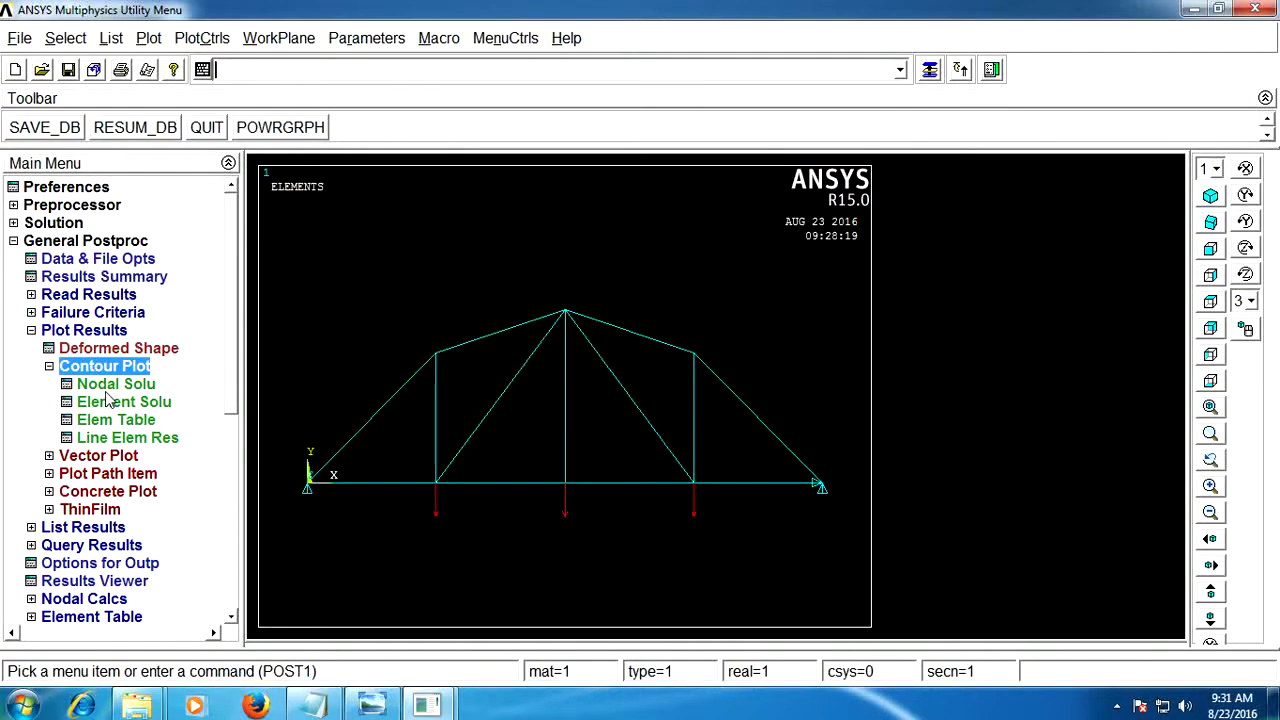
pyautogui.doubleClick(135, 385)
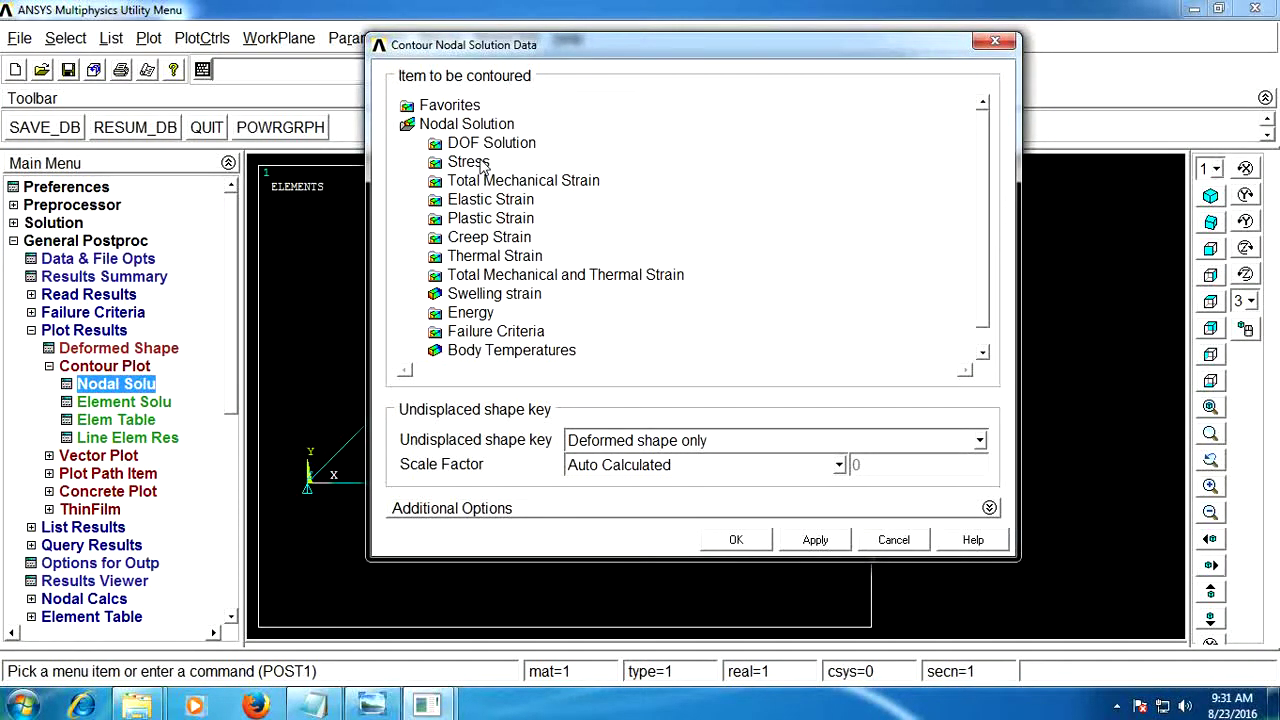
pyautogui.doubleClick(484, 143)
pyautogui.click(557, 218)
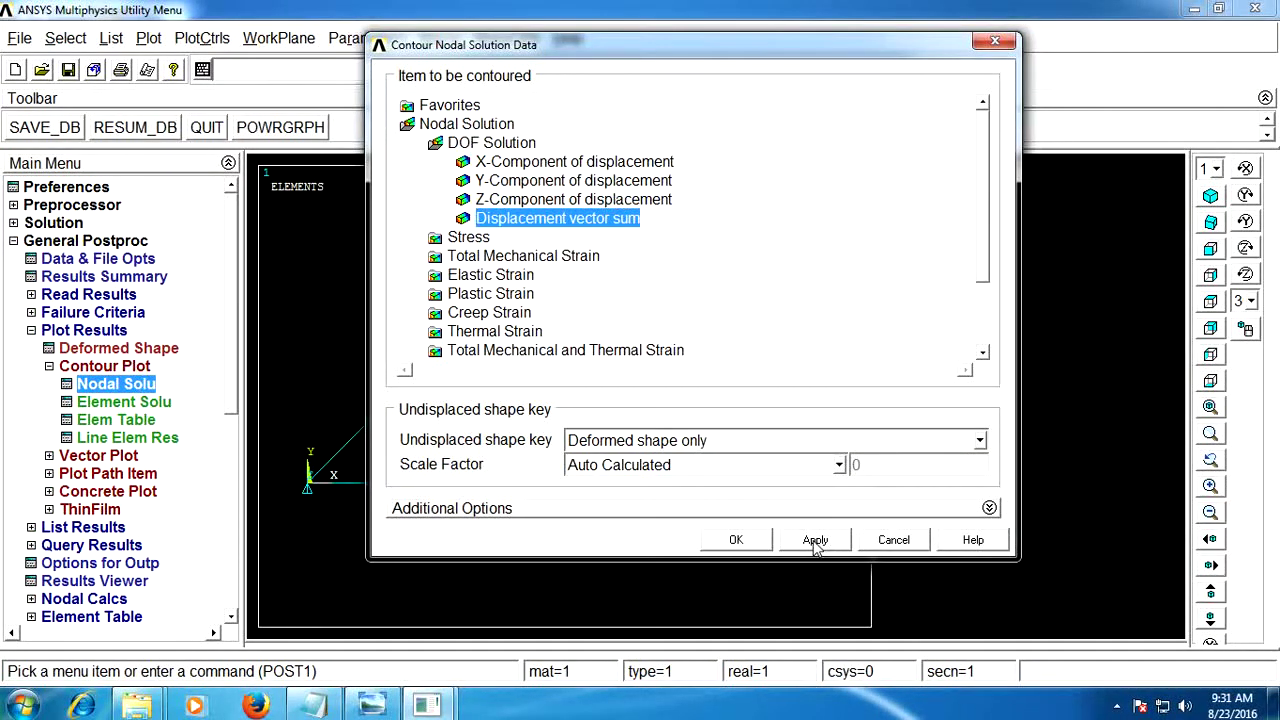
pyautogui.click(815, 540)
pyautogui.moveTo(838, 45)
pyautogui.mouseDown()
pyautogui.moveTo(830, 693)
pyautogui.moveTo(782, 52)
pyautogui.mouseUp()
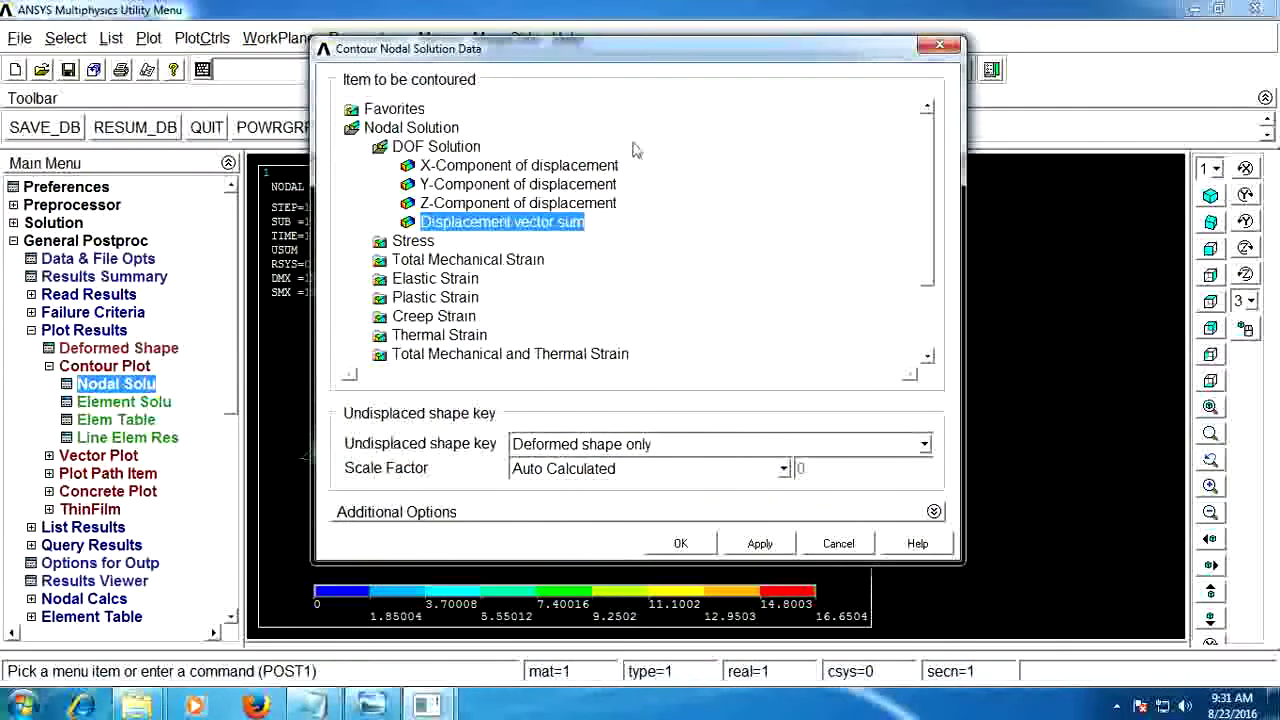
pyautogui.doubleClick(410, 240)
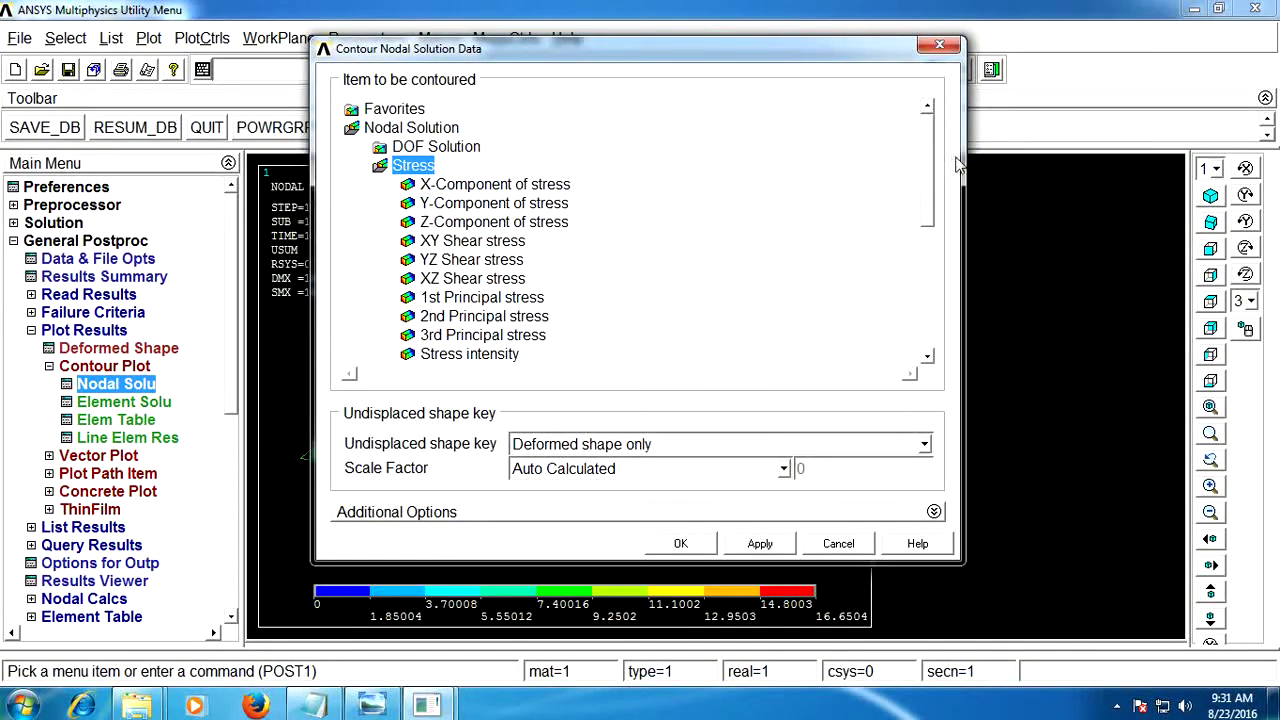
pyautogui.scroll(-2, 930, 178)
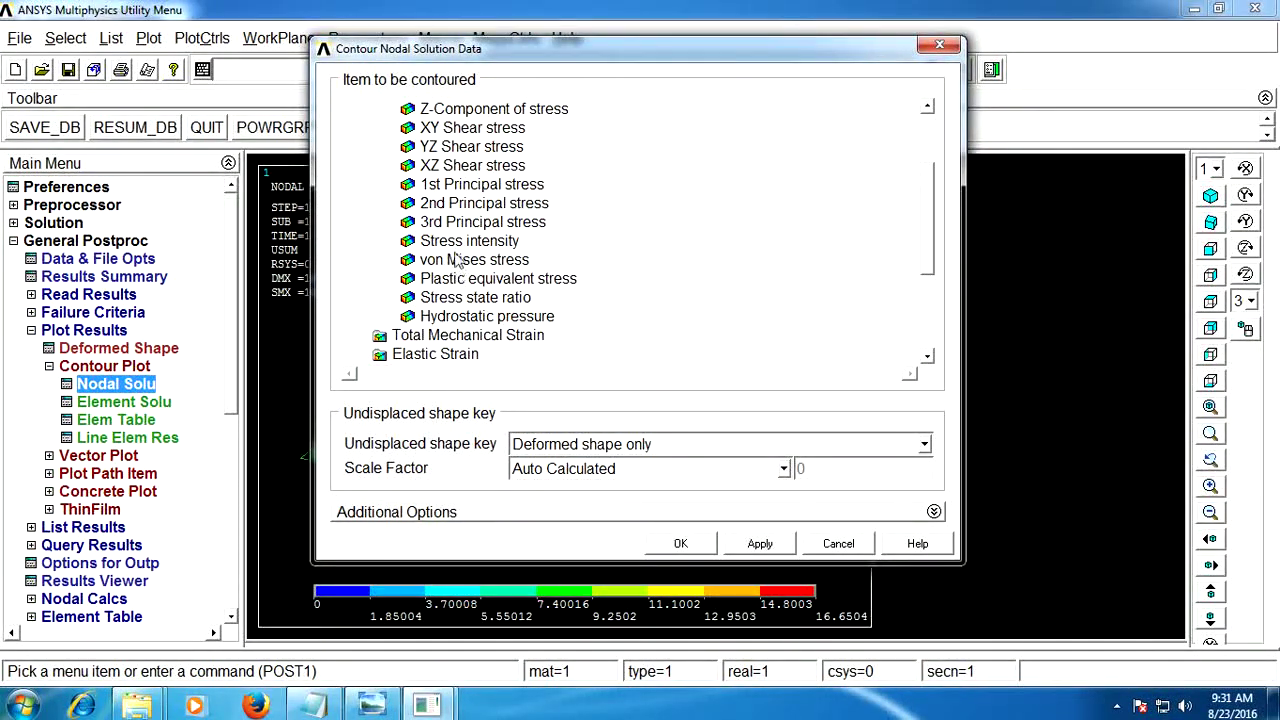
pyautogui.click(455, 259)
pyautogui.click(760, 543)
pyautogui.moveTo(798, 48)
pyautogui.mouseDown()
pyautogui.moveTo(803, 663)
pyautogui.moveTo(815, 693)
pyautogui.moveTo(795, 246)
pyautogui.mouseUp()
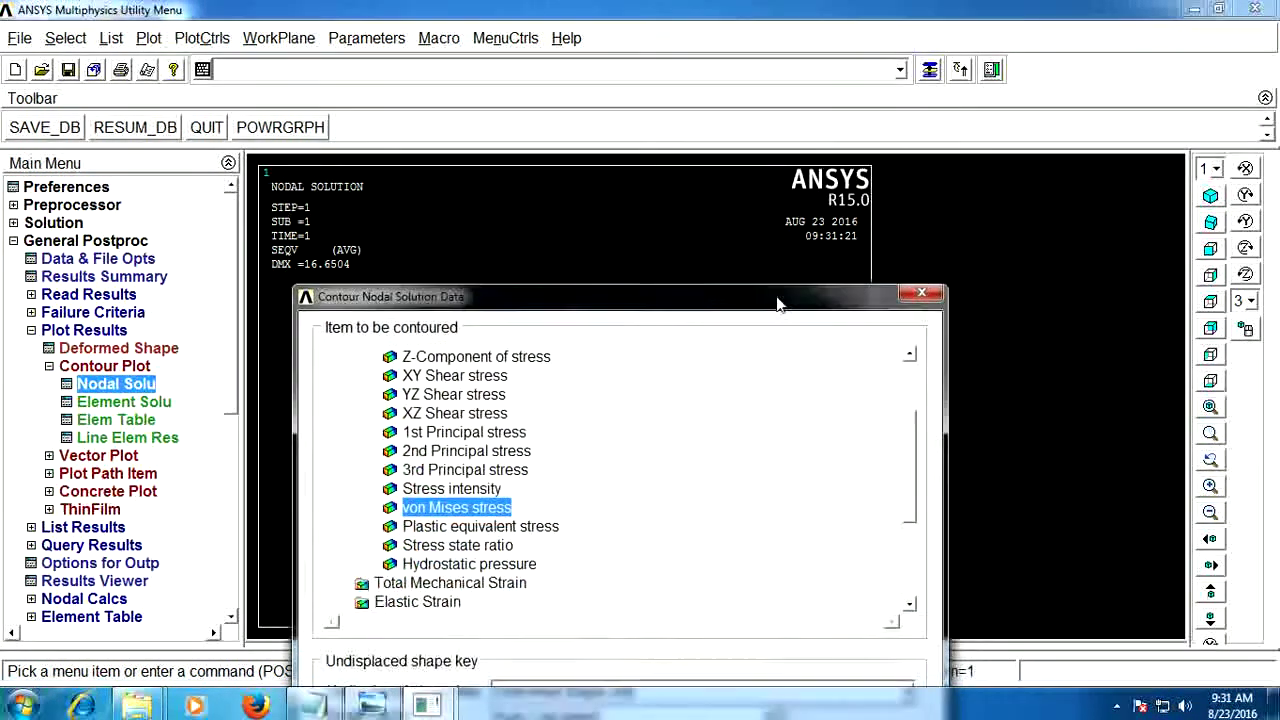
# Plot the element-solution von Mises stress contour on the deformed truss (DMX 16.6504)
pyautogui.click(145, 365)
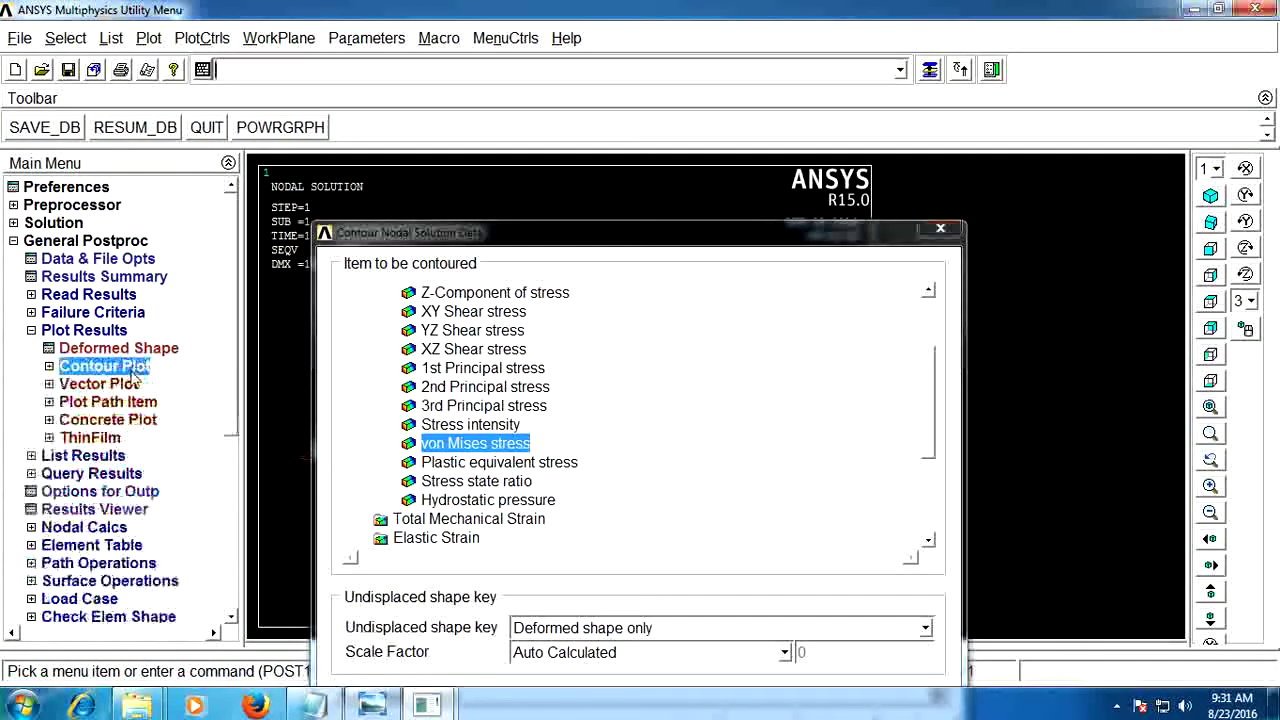
pyautogui.click(97, 373)
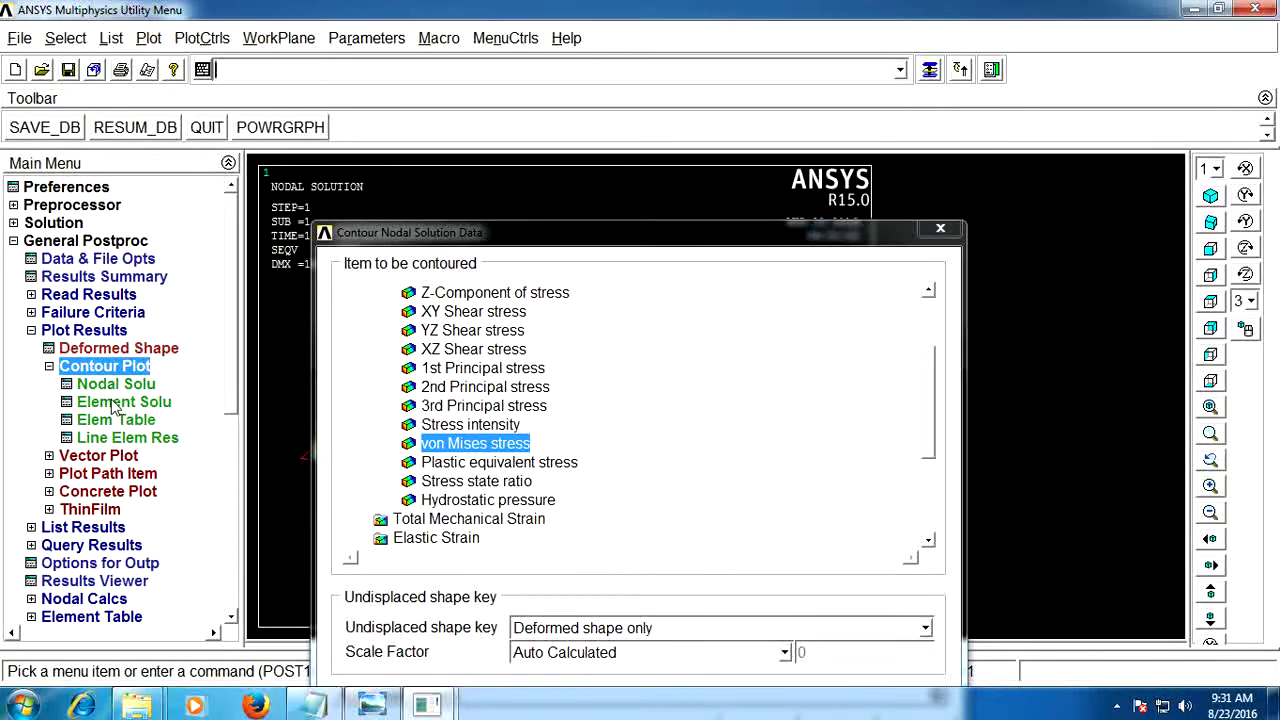
pyautogui.click(124, 401)
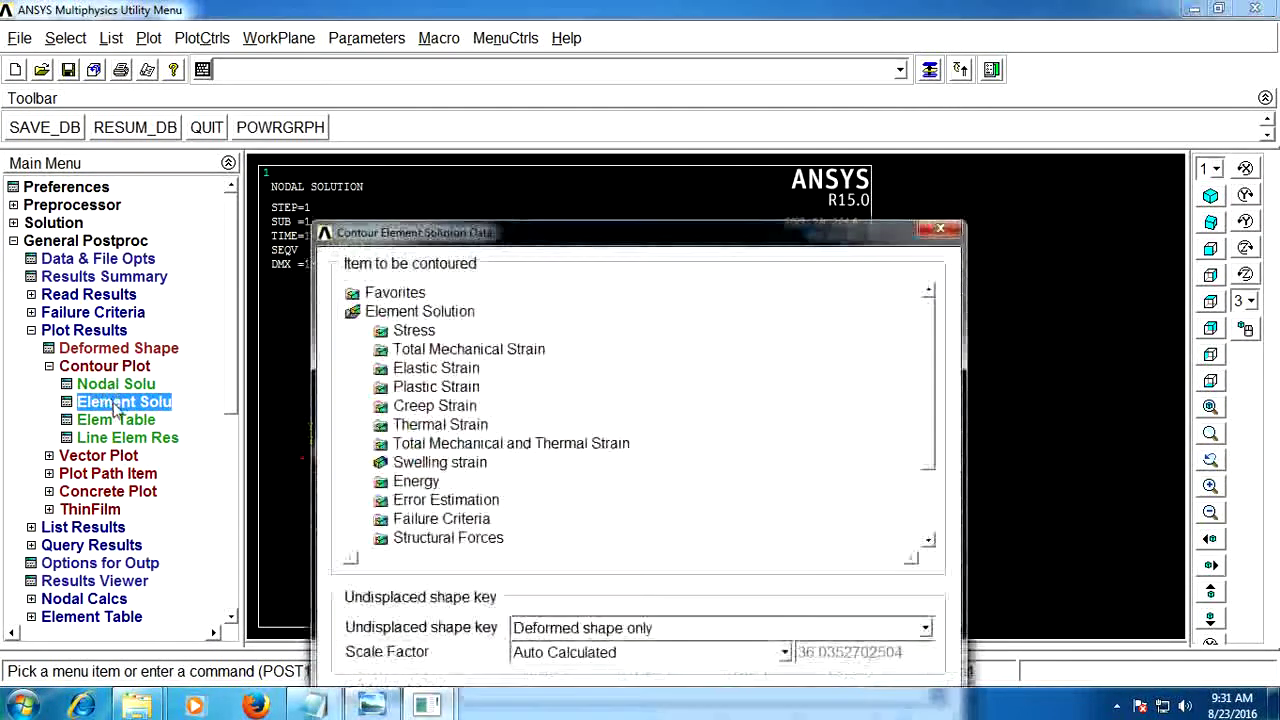
pyautogui.click(425, 337)
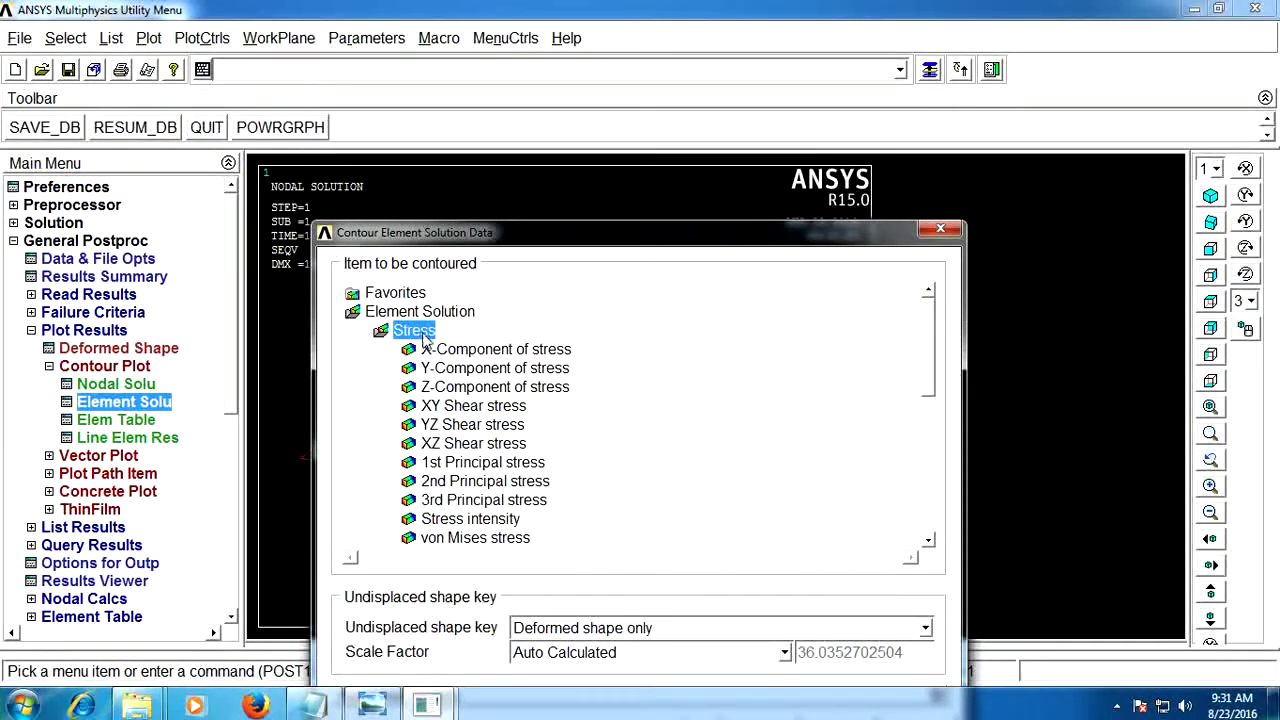
pyautogui.click(448, 538)
pyautogui.moveTo(852, 243); pyautogui.dragTo(846, 115)
pyautogui.moveTo(718, 104)
pyautogui.mouseDown()
pyautogui.moveTo(808, 546)
pyautogui.moveTo(702, 13)
pyautogui.mouseUp()
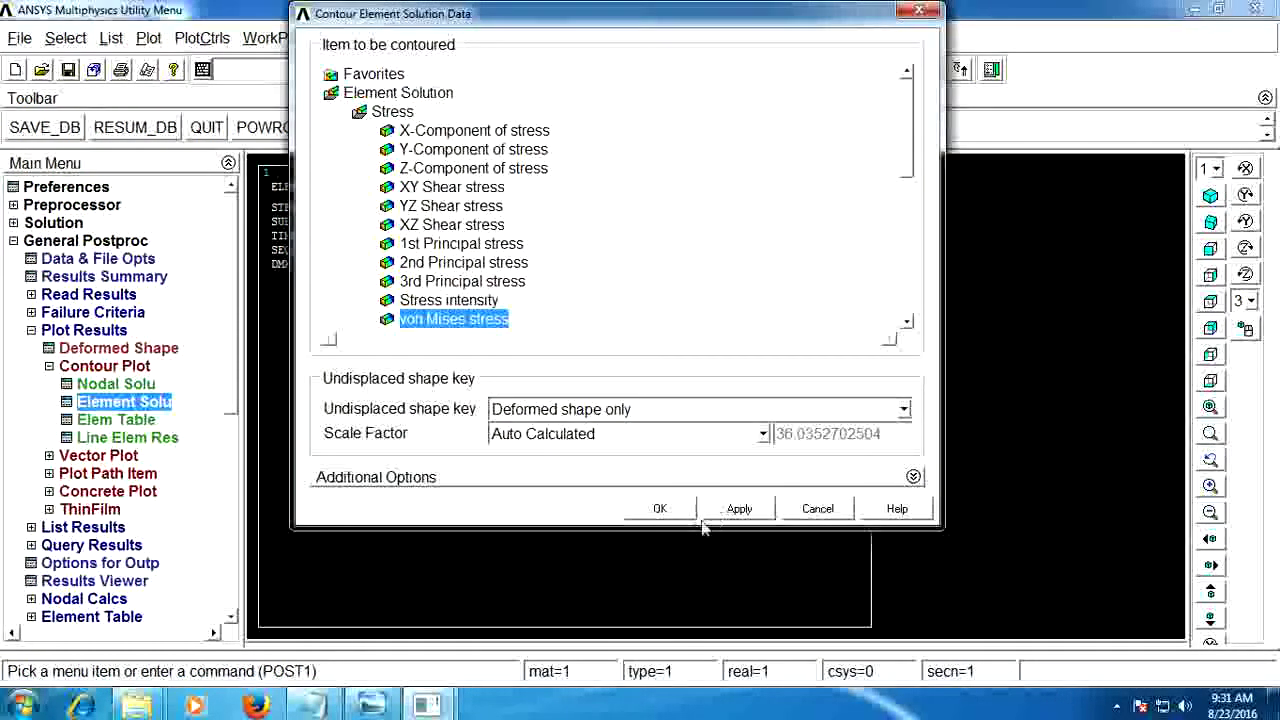
pyautogui.click(659, 508)
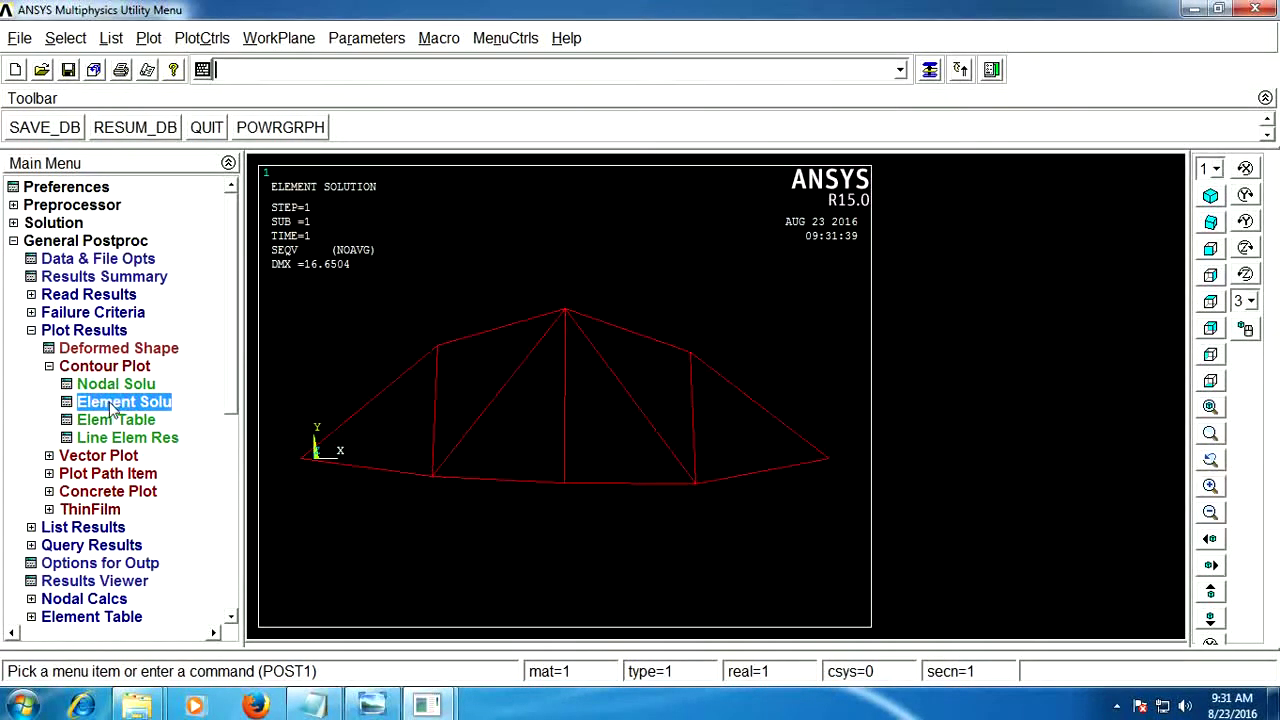
pyautogui.click(86, 368)
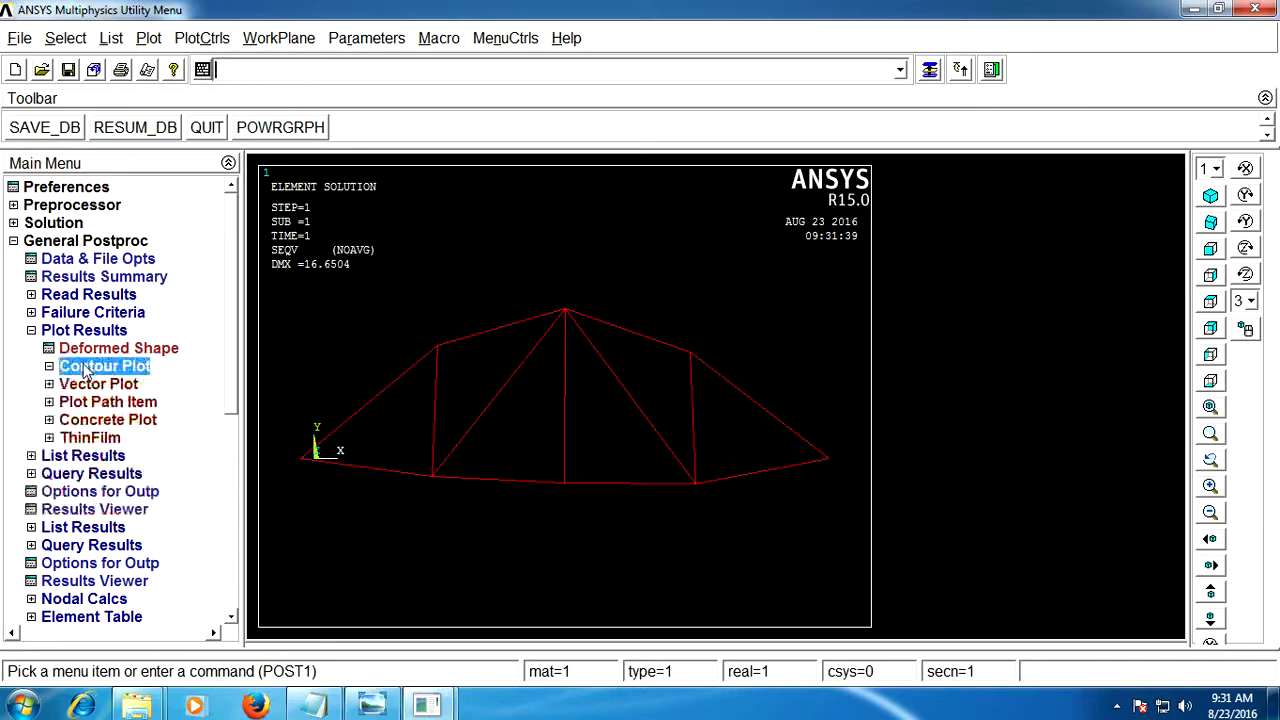
# Plot the deformed truss over its undeformed outline using Def + undeformed
pyautogui.click(84, 331)
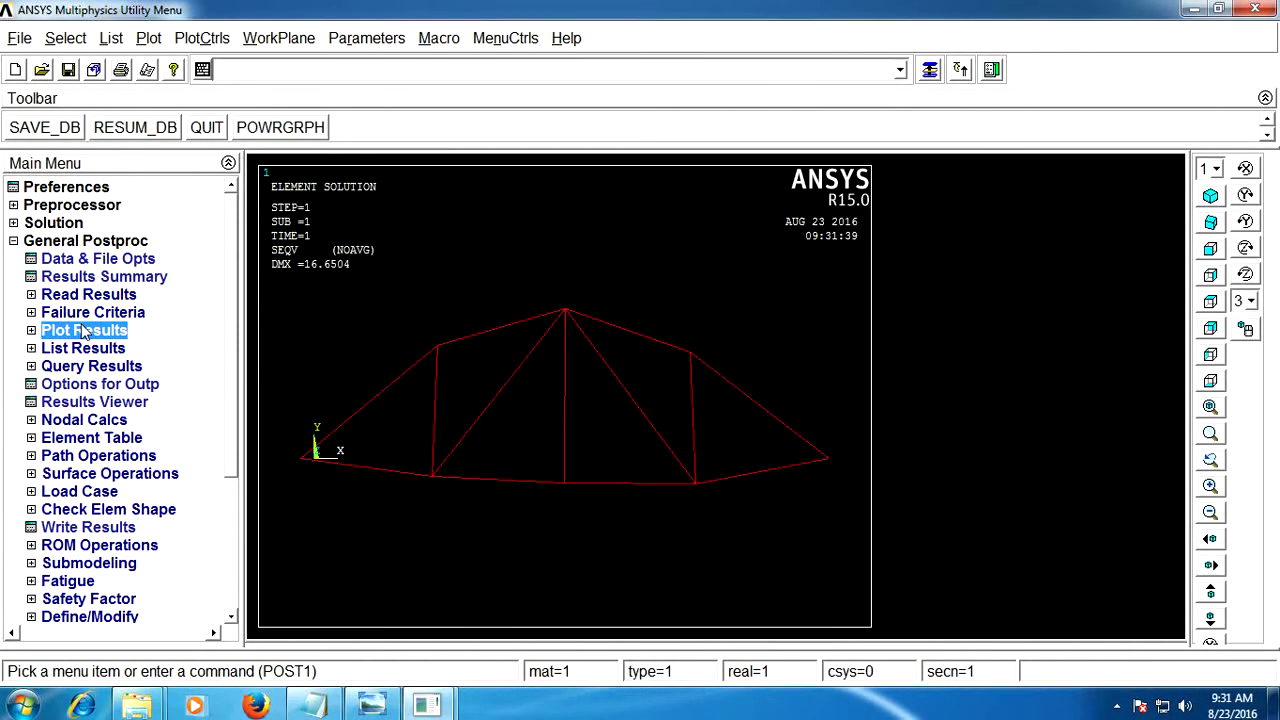
pyautogui.click(84, 331)
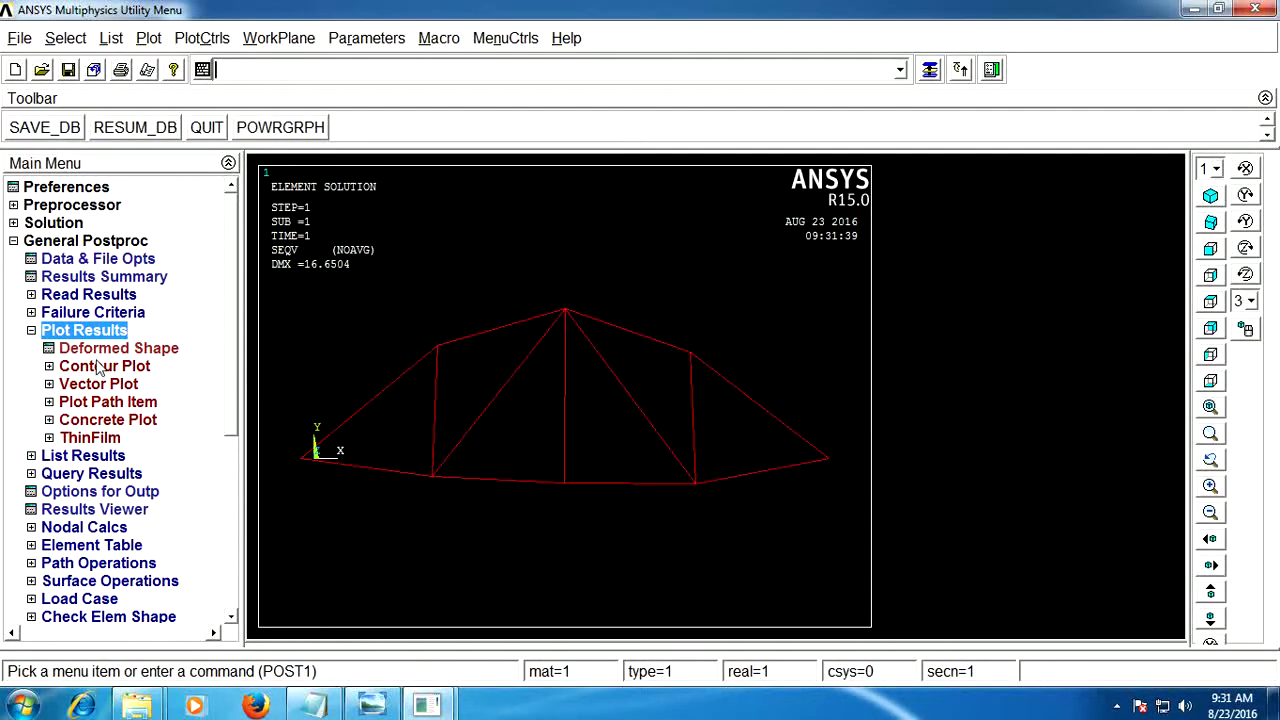
pyautogui.click(98, 350)
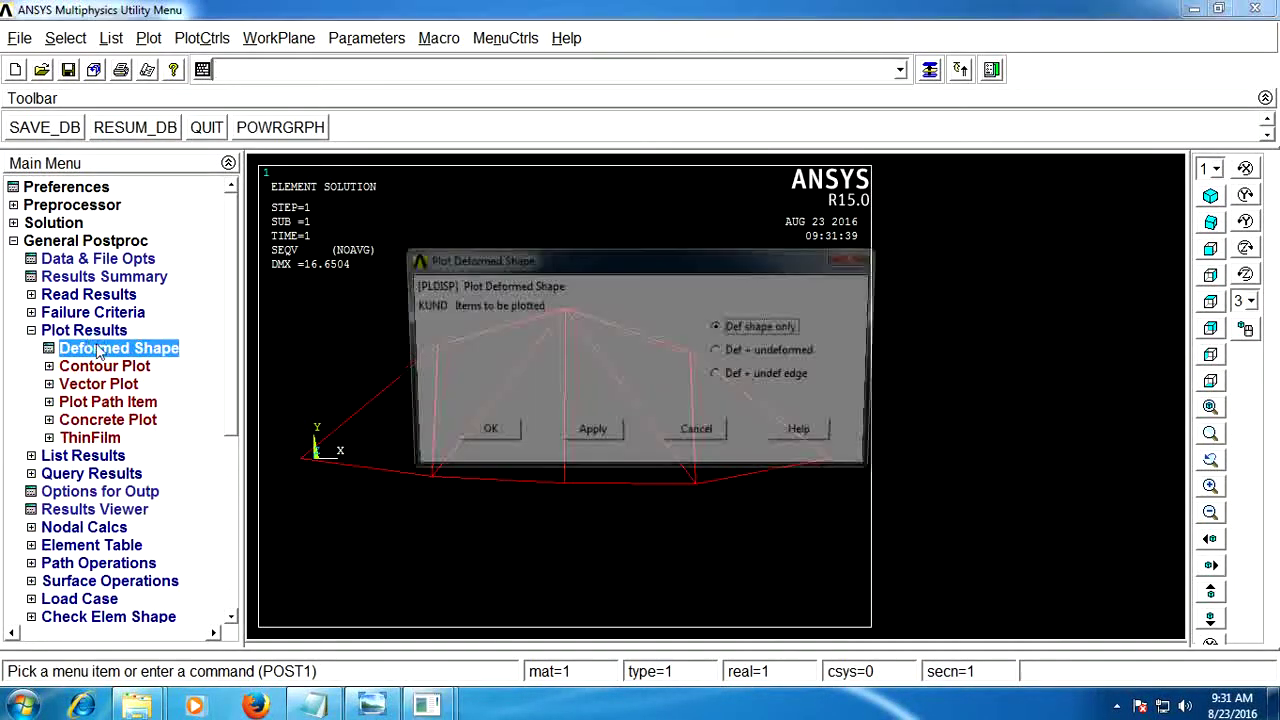
pyautogui.click(768, 356)
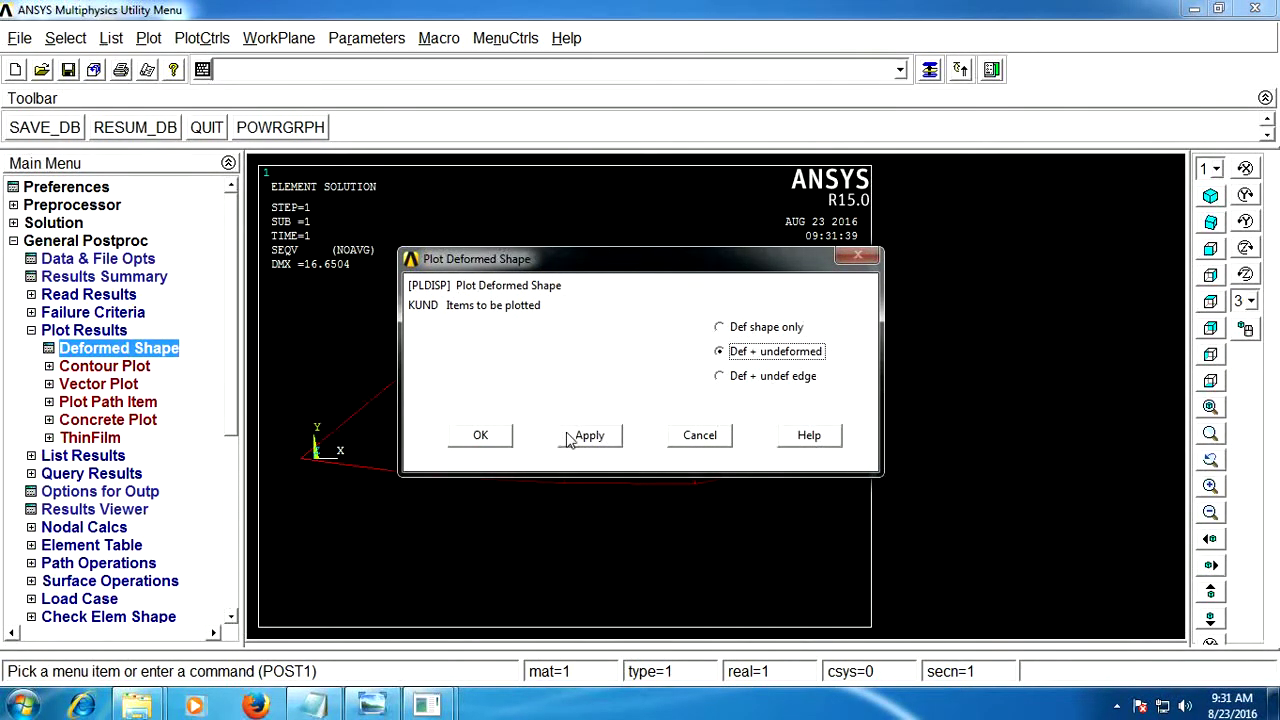
pyautogui.click(567, 440)
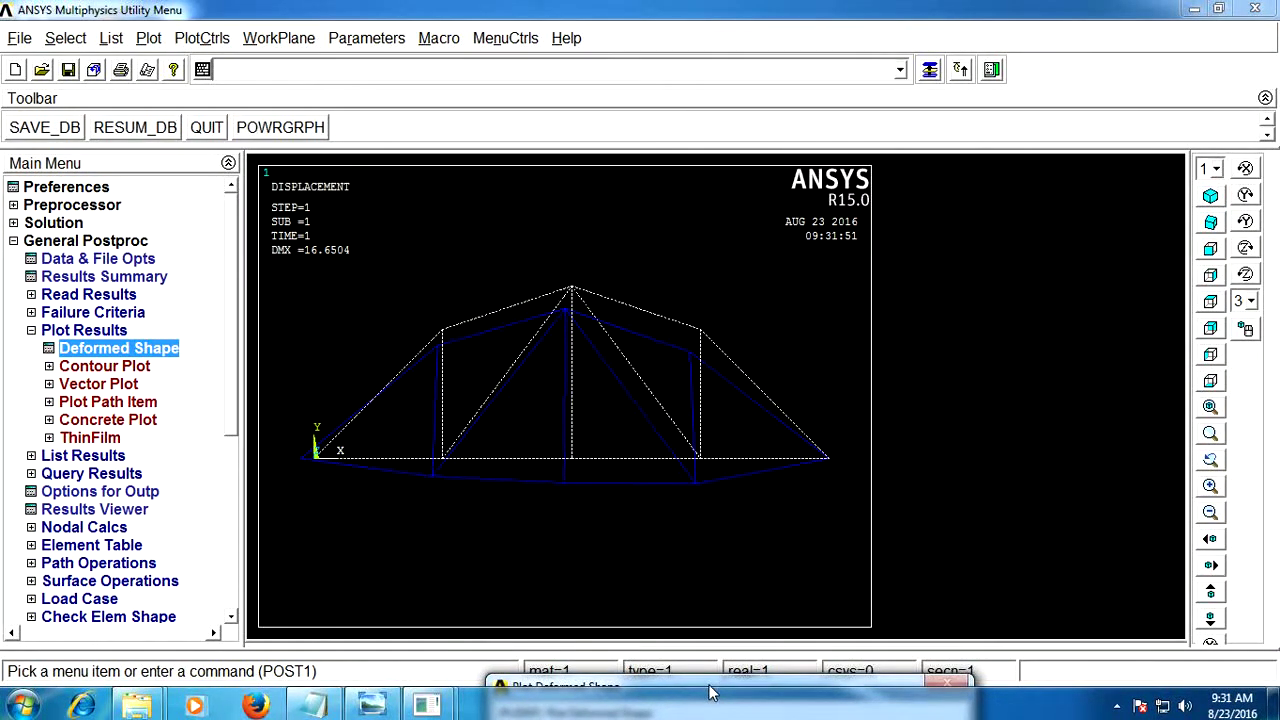
pyautogui.click(710, 692)
pyautogui.moveTo(508, 293); pyautogui.dragTo(272, 149)
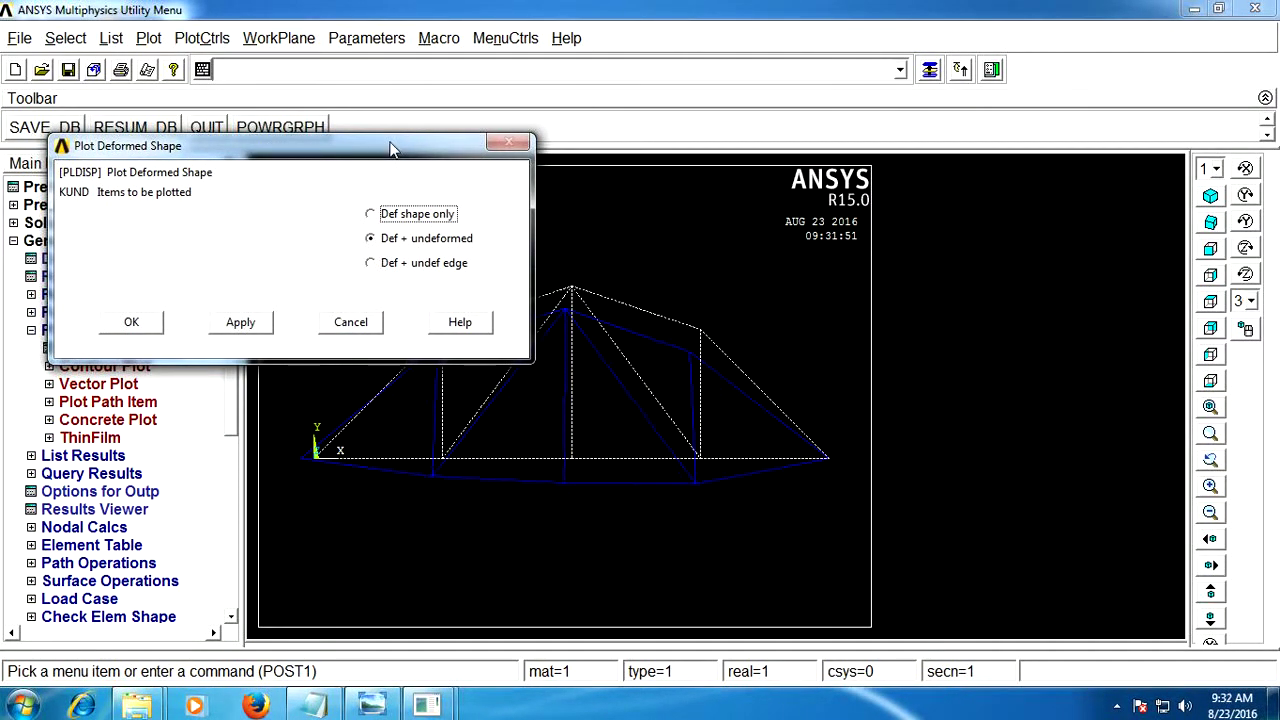
pyautogui.moveTo(390, 146); pyautogui.dragTo(509, 225)
pyautogui.click(233, 403)
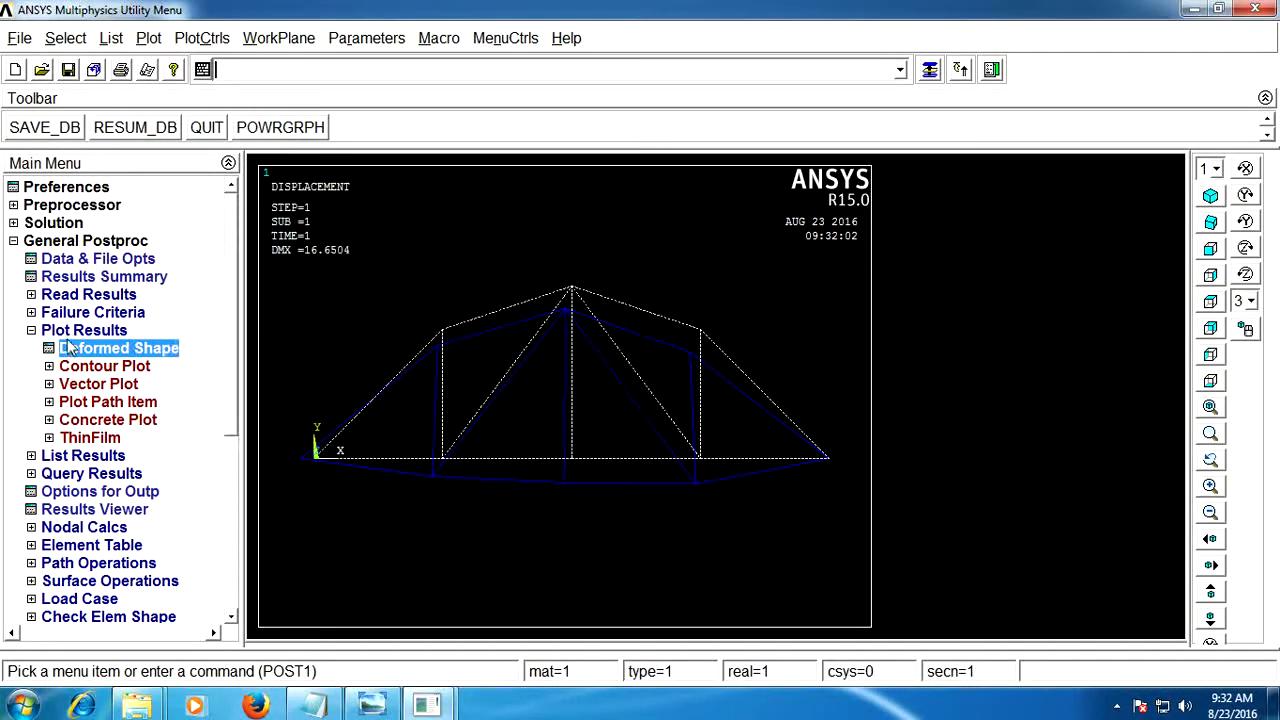
pyautogui.click(75, 330)
pyautogui.click(80, 348)
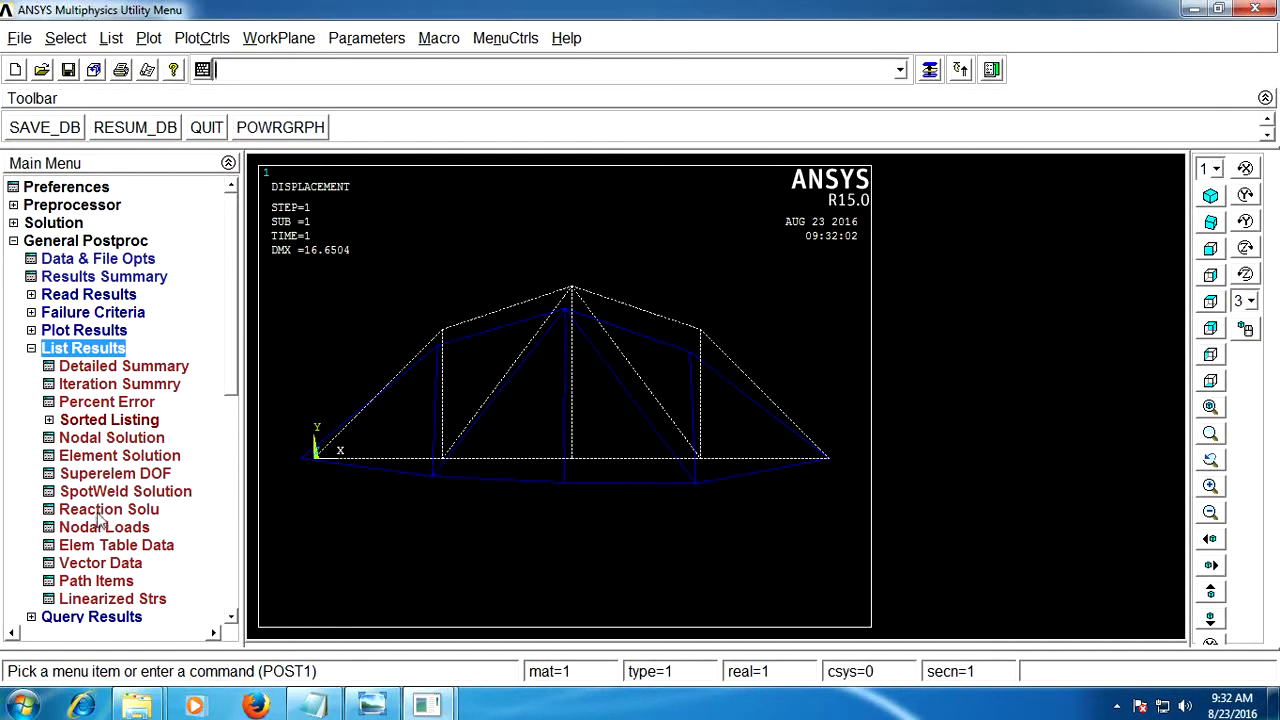
# List the nodal displacement vector sum, showing maximum USUM 16.650
pyautogui.click(125, 437)
pyautogui.click(512, 266)
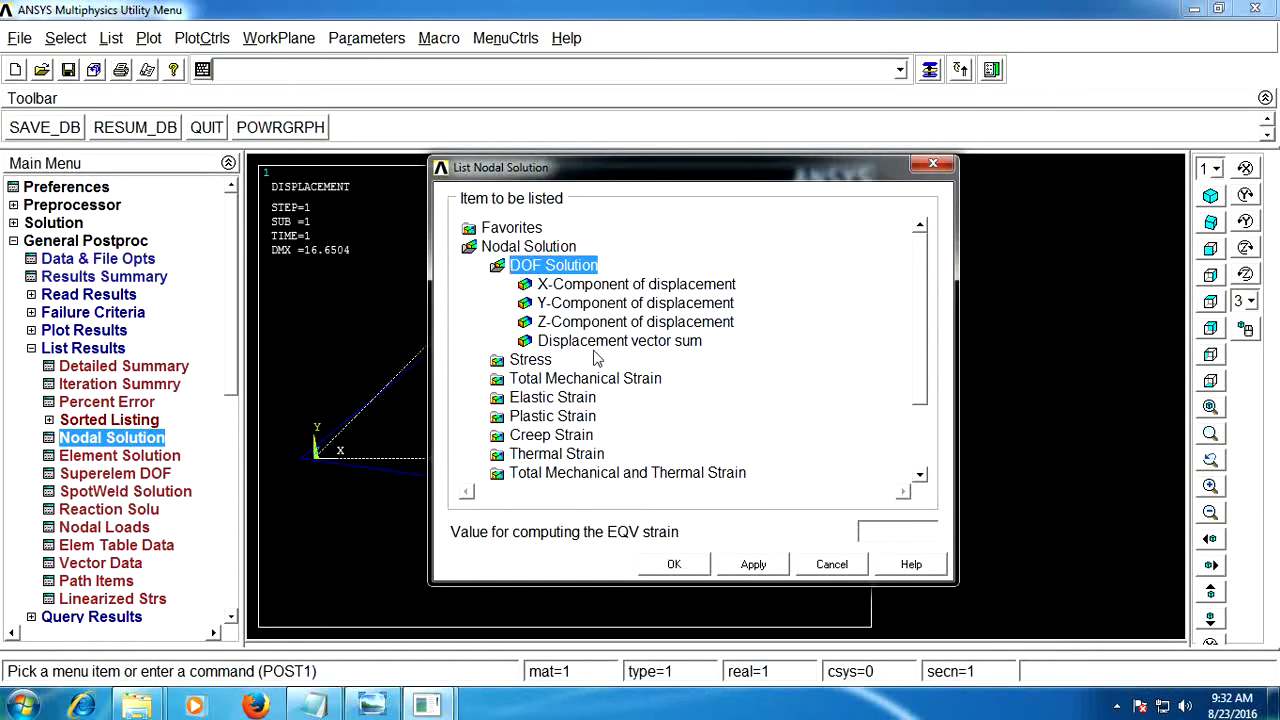
pyautogui.click(594, 344)
pyautogui.click(757, 564)
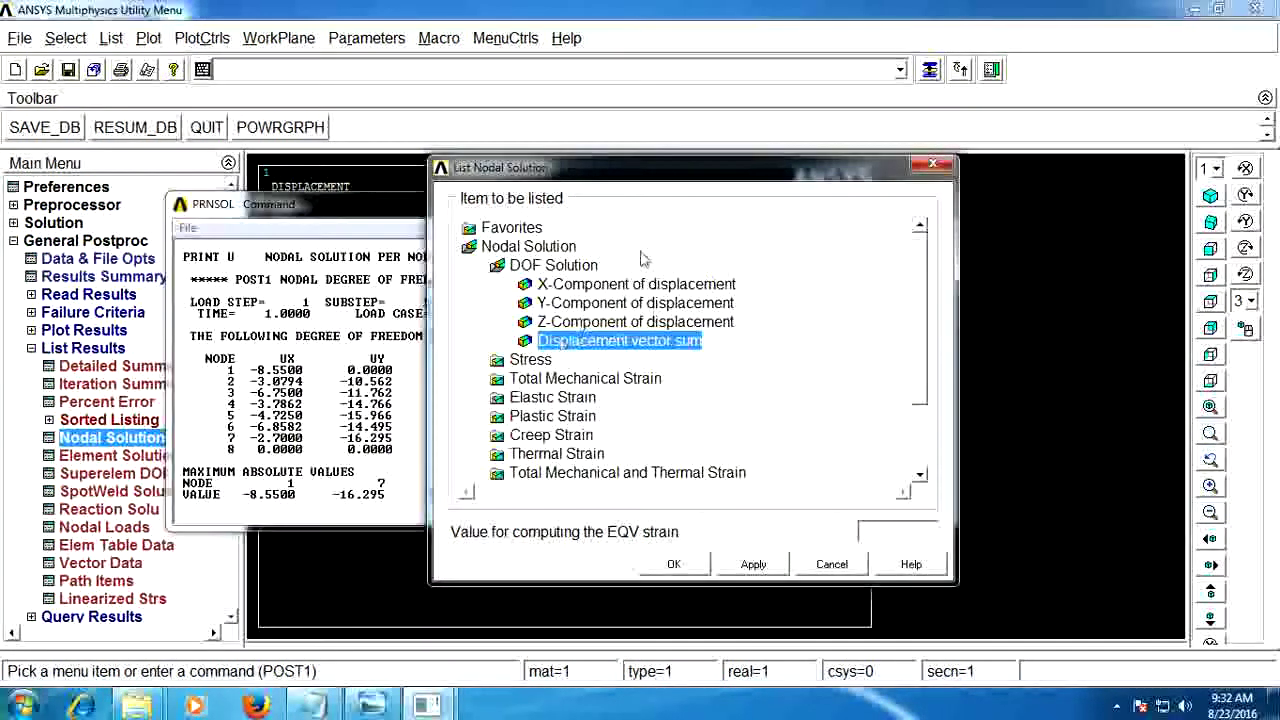
pyautogui.moveTo(665, 172); pyautogui.dragTo(665, 630)
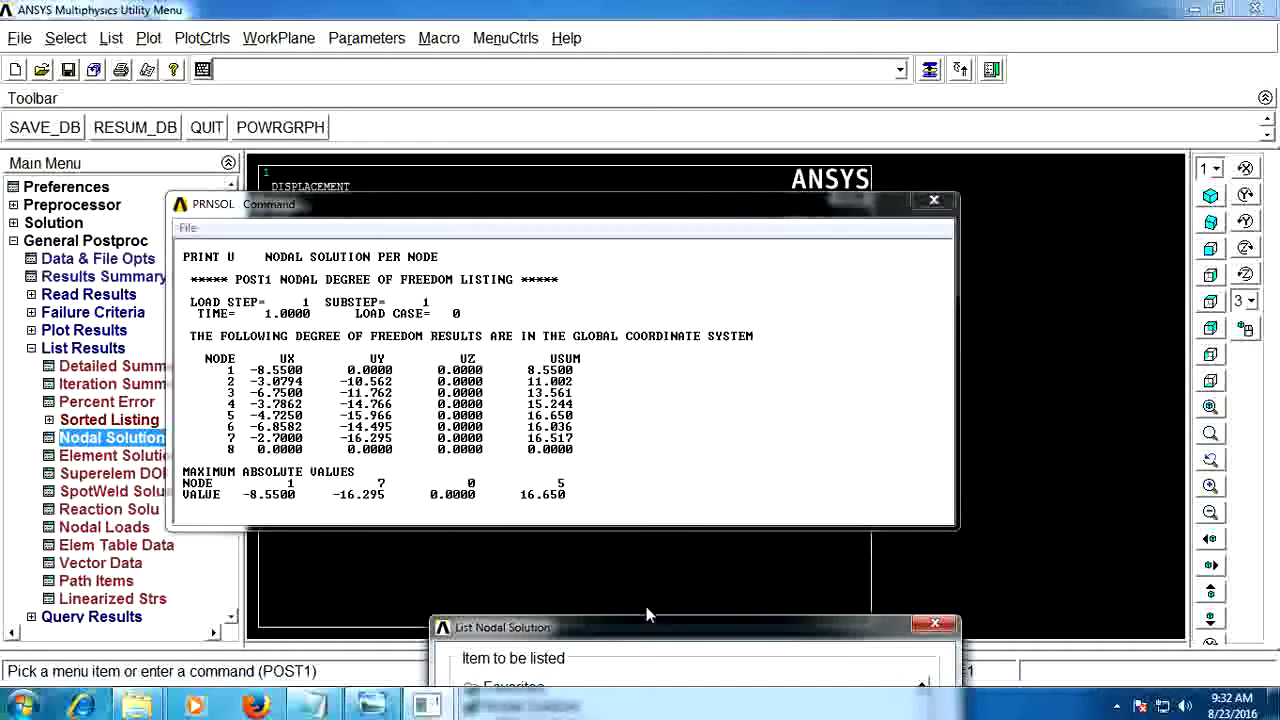
pyautogui.moveTo(646, 627); pyautogui.dragTo(581, 91)
# Try a nodal von Mises stress listing, then close the listings and no-data warning
pyautogui.click(452, 285)
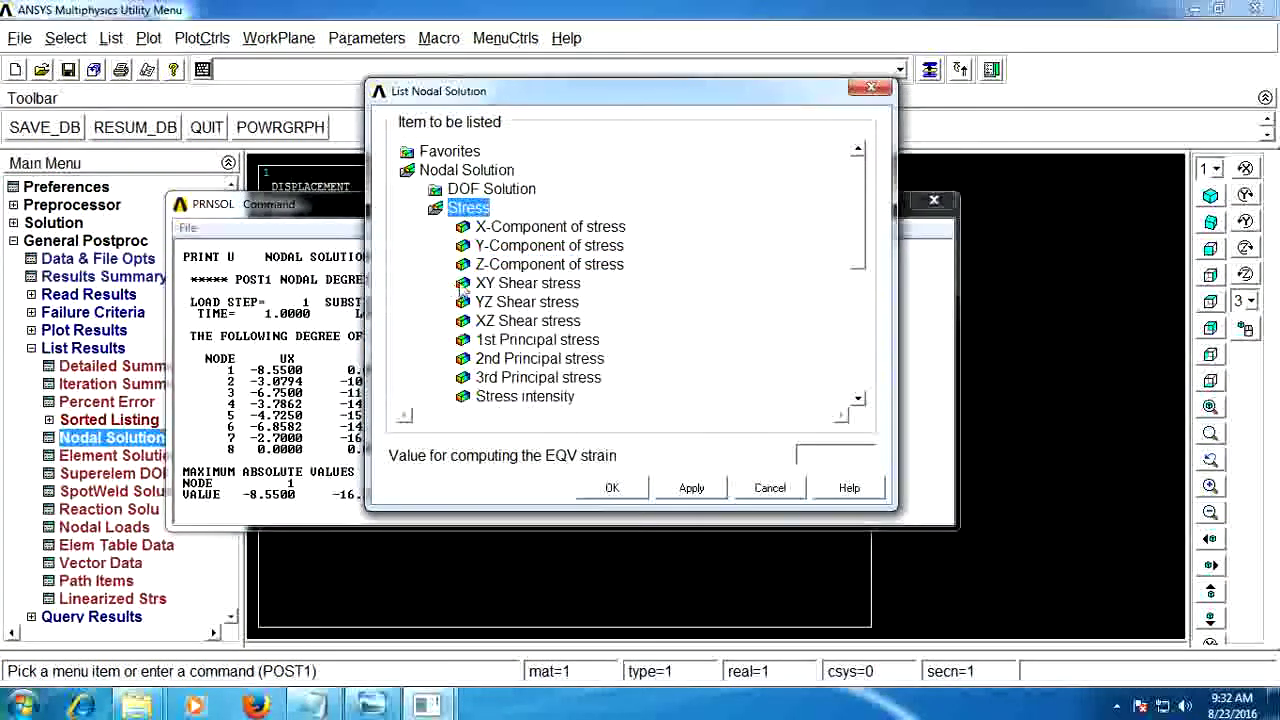
pyautogui.moveTo(860, 243); pyautogui.dragTo(860, 288)
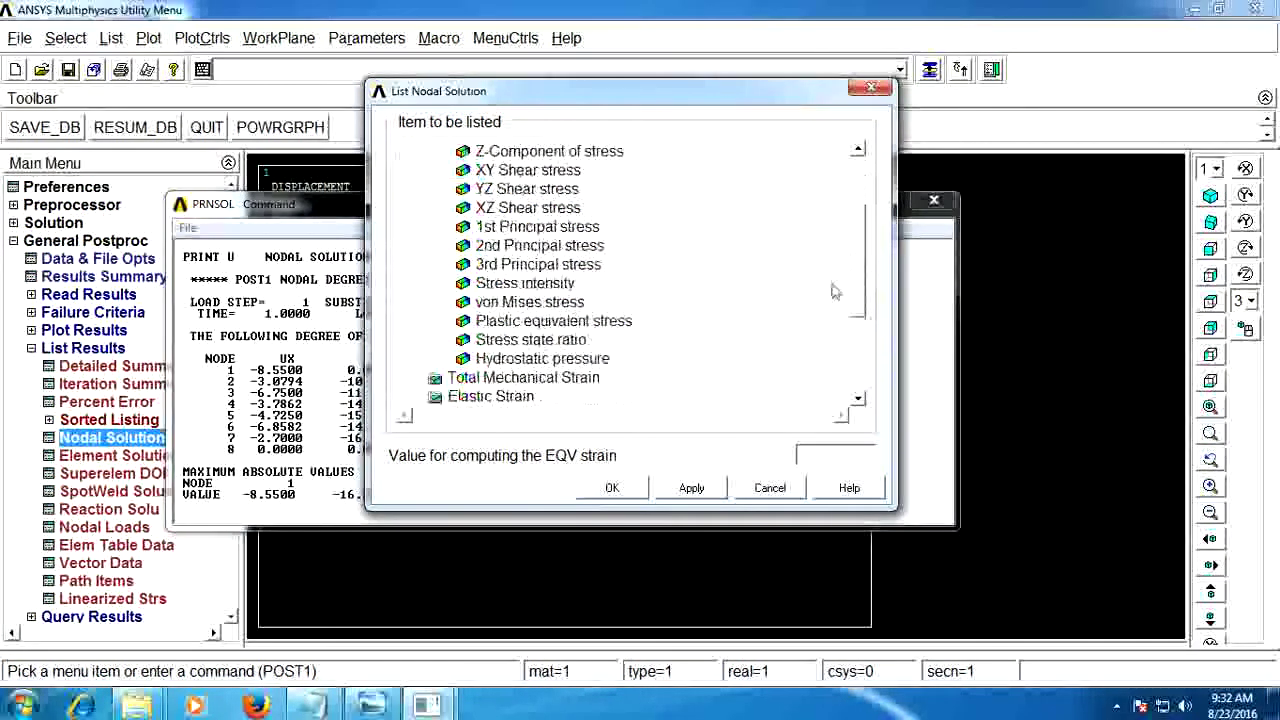
pyautogui.click(530, 302)
pyautogui.click(690, 488)
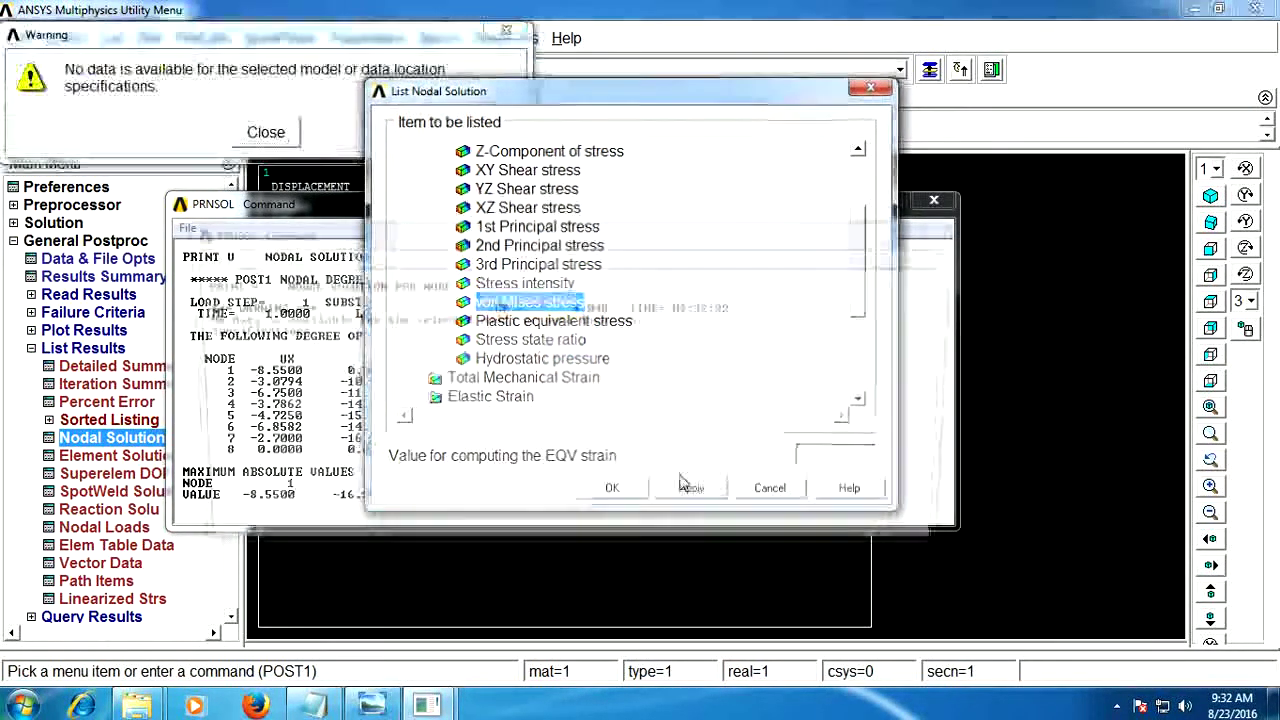
pyautogui.moveTo(611, 98)
pyautogui.mouseDown()
pyautogui.moveTo(800, 677)
pyautogui.moveTo(518, 8)
pyautogui.moveTo(511, 59)
pyautogui.mouseUp()
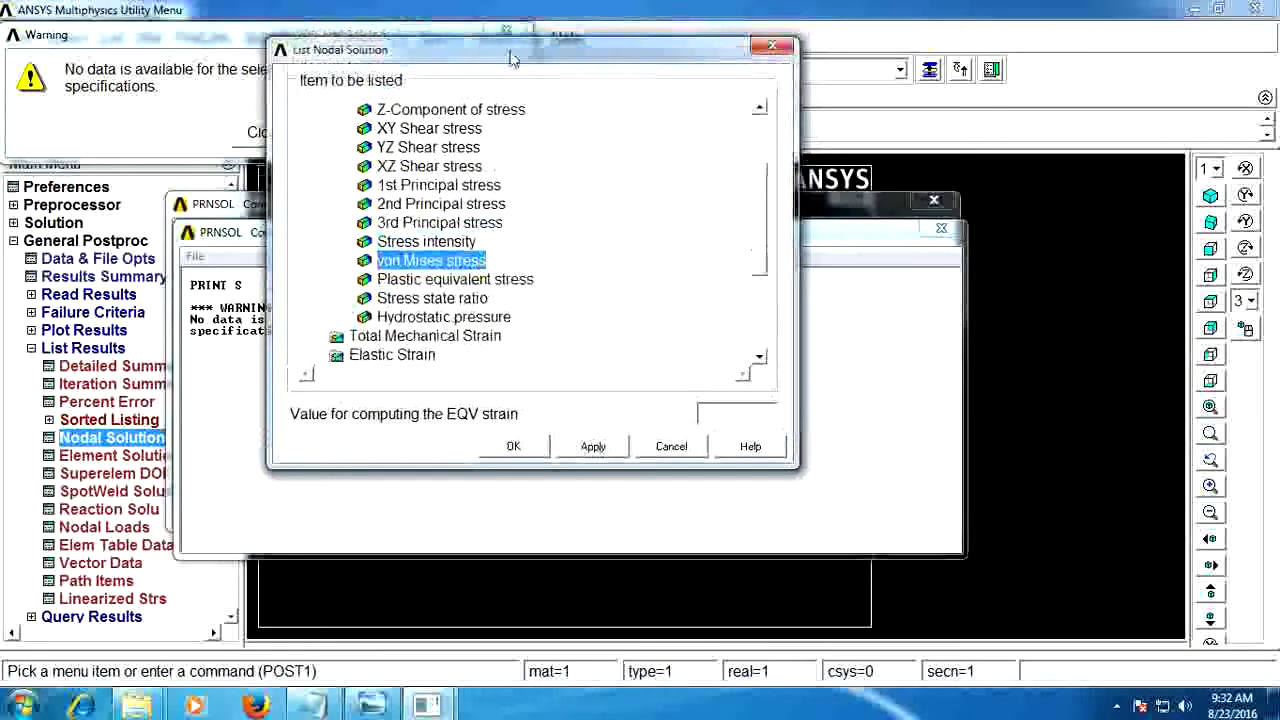
pyautogui.click(535, 452)
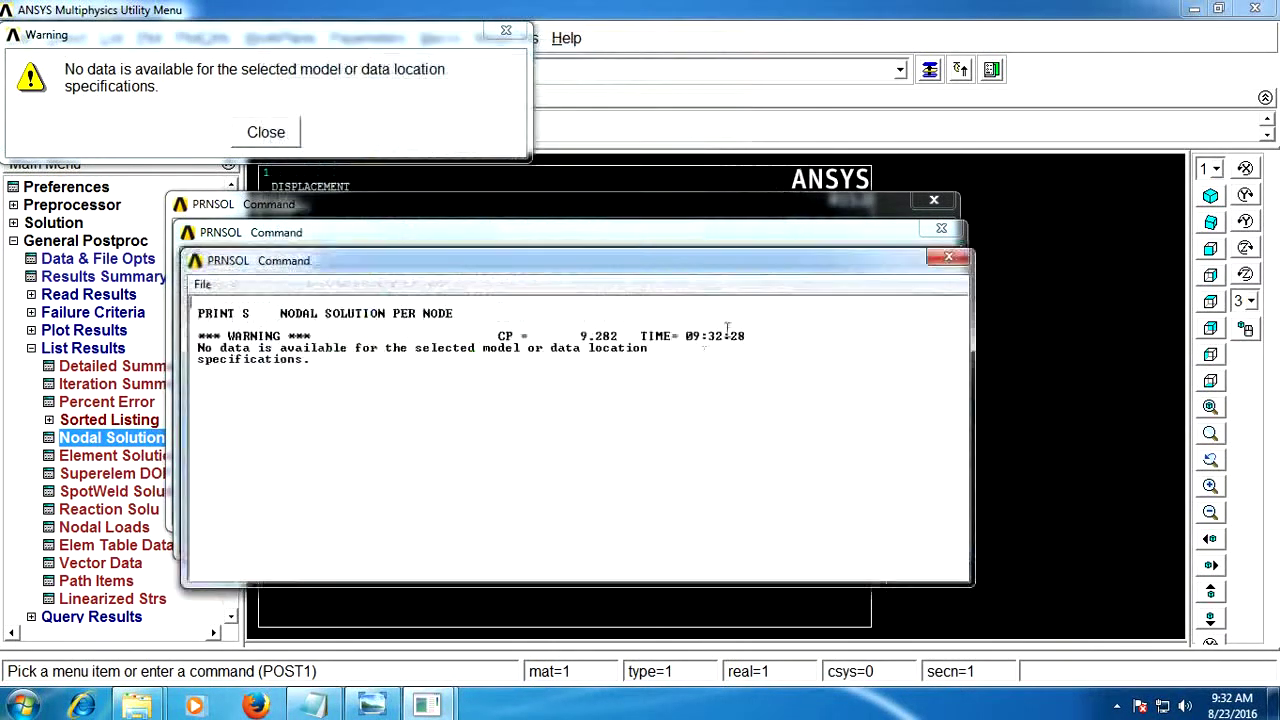
pyautogui.click(934, 200)
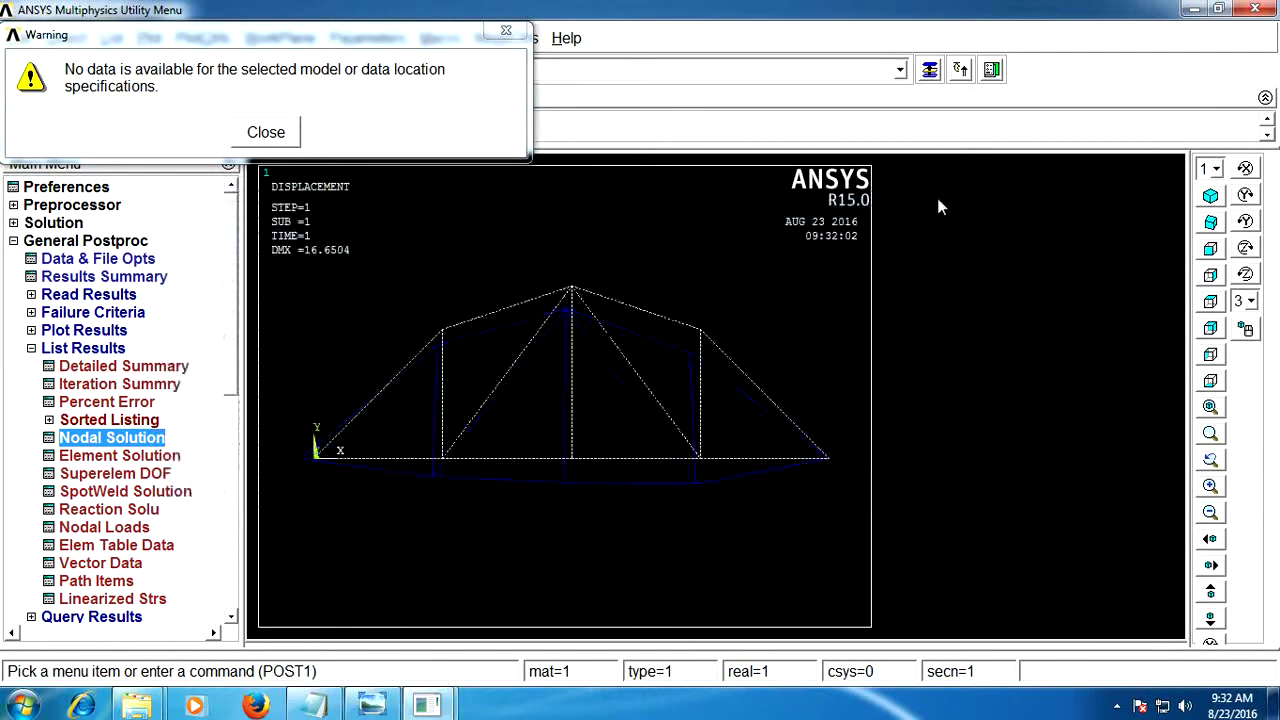
pyautogui.click(505, 31)
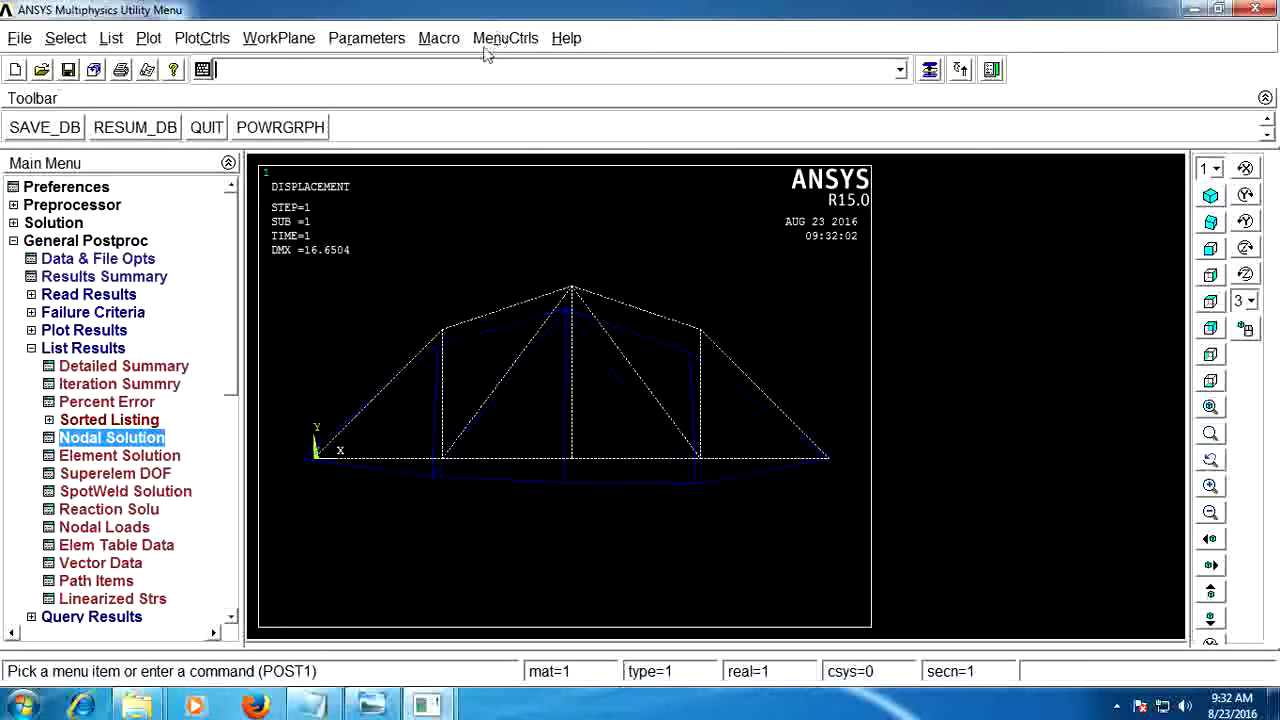
pyautogui.click(112, 456)
# List the von Mises stress (SEQV) for all LINK180 elements
pyautogui.click(370, 147)
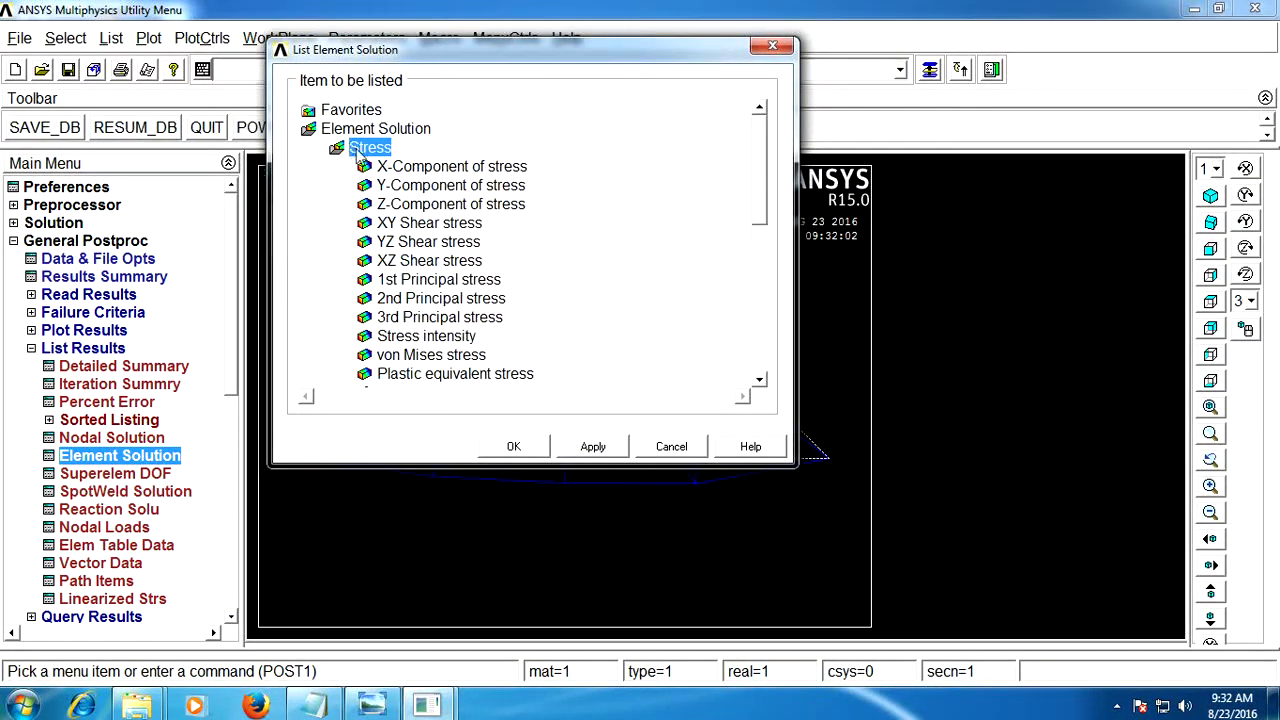
pyautogui.click(420, 355)
pyautogui.click(587, 447)
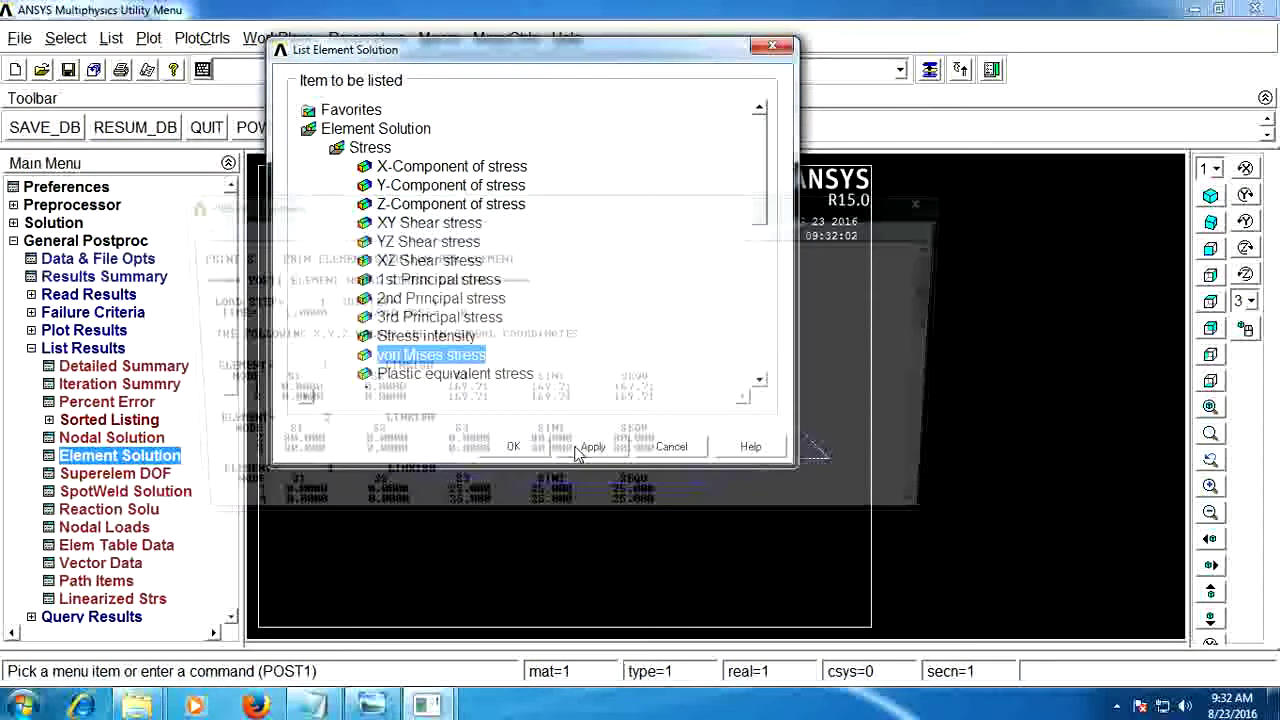
pyautogui.click(513, 447)
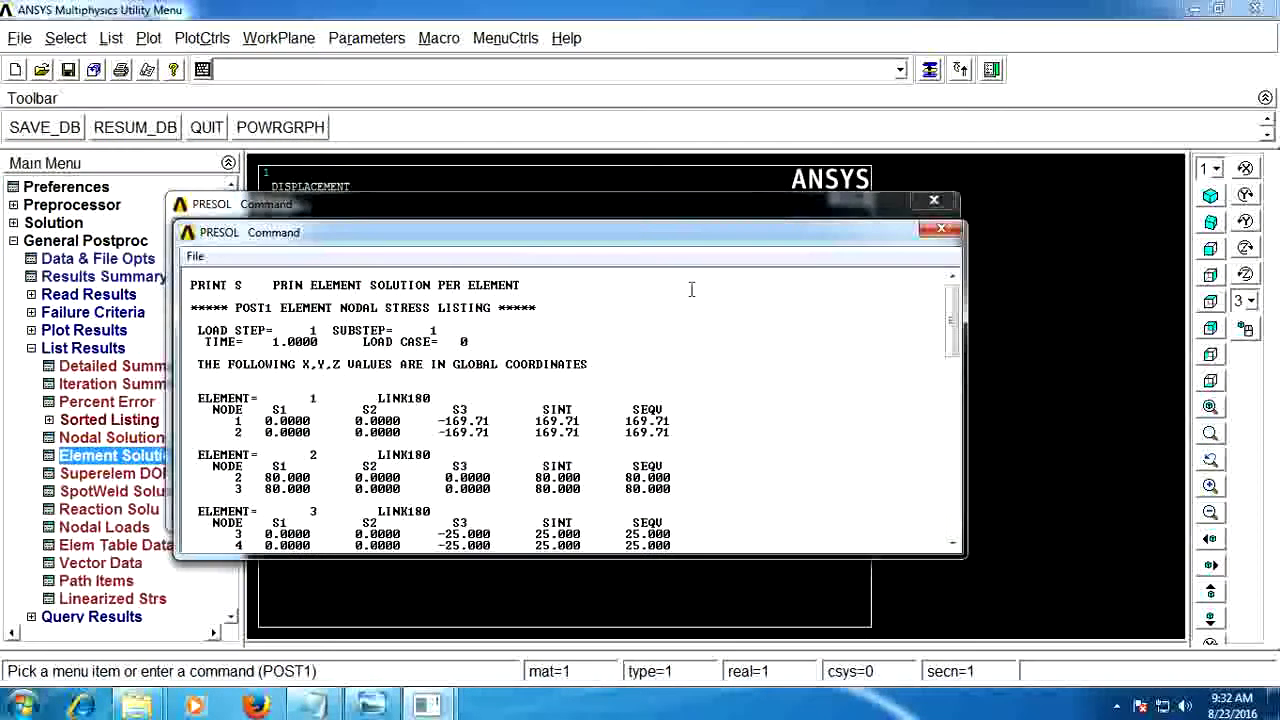
# Review the stress listing for elements 1 to 13, peaking at SEQV 254.56, then close both listings
pyautogui.scroll(-2, 202, 365)
pyautogui.scroll(-1, 202, 365)
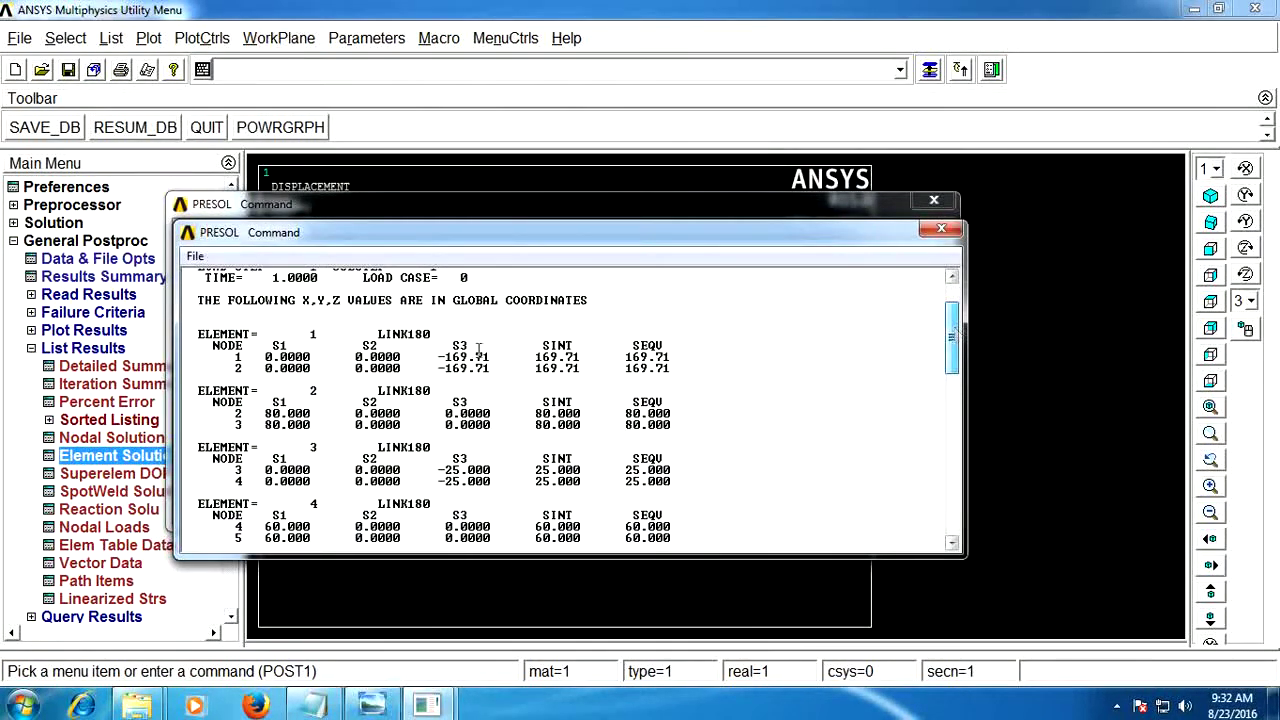
pyautogui.moveTo(185, 325)
pyautogui.mouseDown()
pyautogui.moveTo(295, 340)
pyautogui.moveTo(440, 334)
pyautogui.mouseUp()
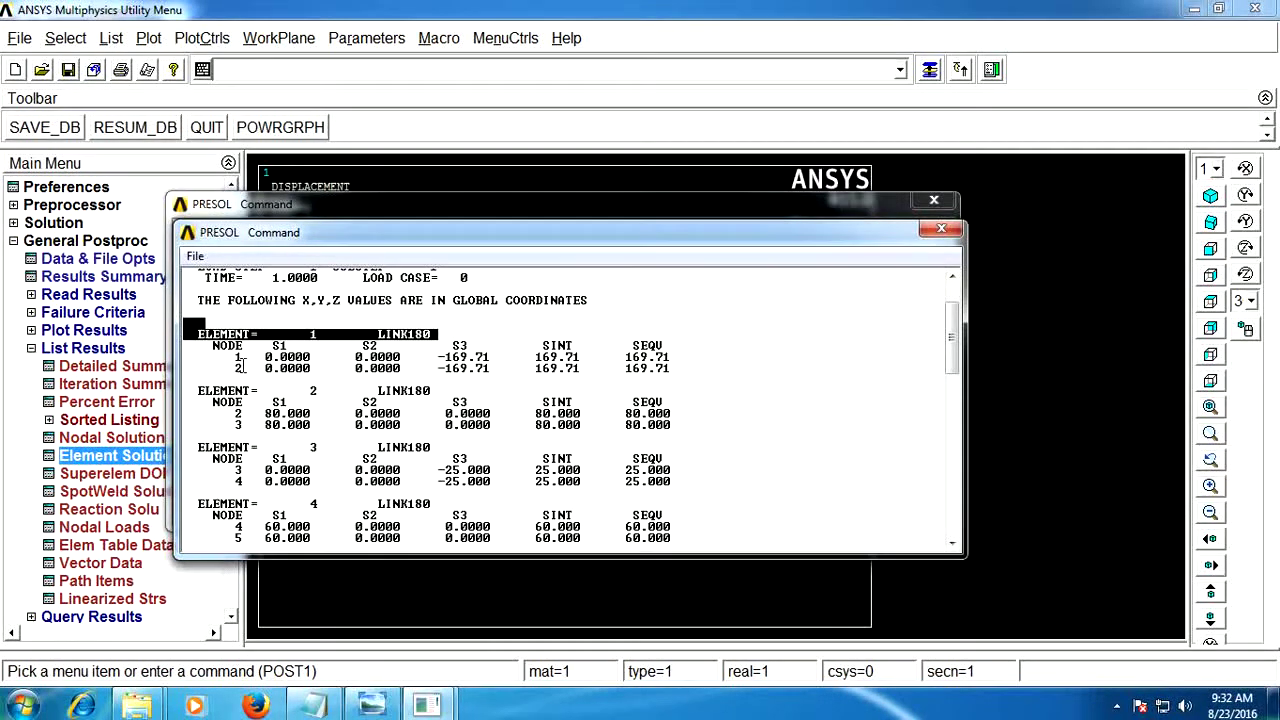
pyautogui.moveTo(236, 357); pyautogui.dragTo(453, 380)
pyautogui.click(469, 356)
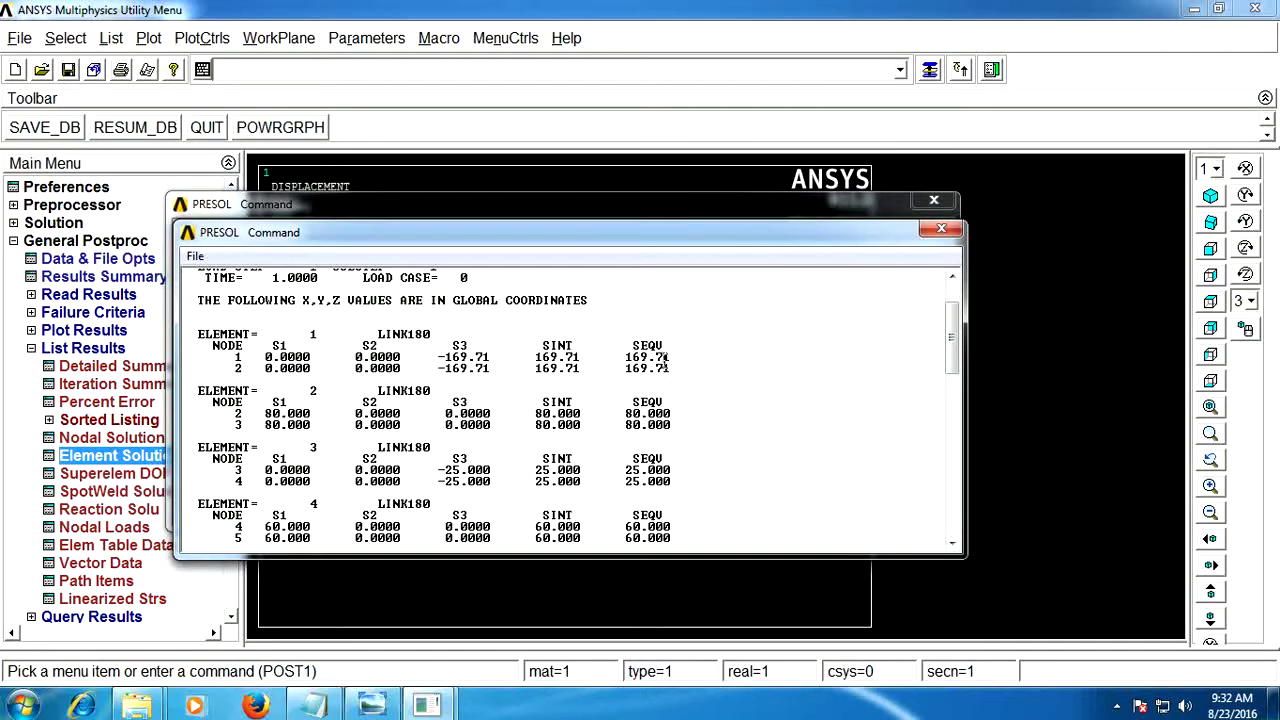
pyautogui.moveTo(688, 390); pyautogui.dragTo(690, 405)
pyautogui.moveTo(951, 345); pyautogui.dragTo(972, 527)
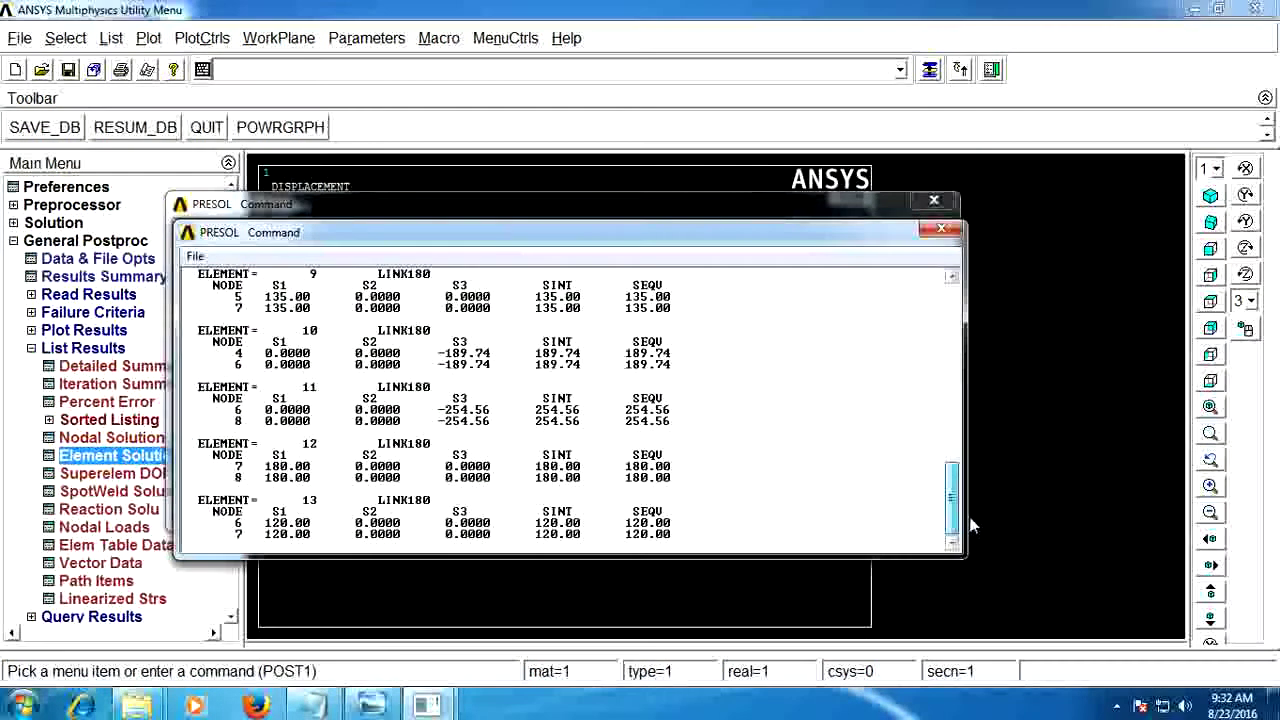
pyautogui.click(940, 229)
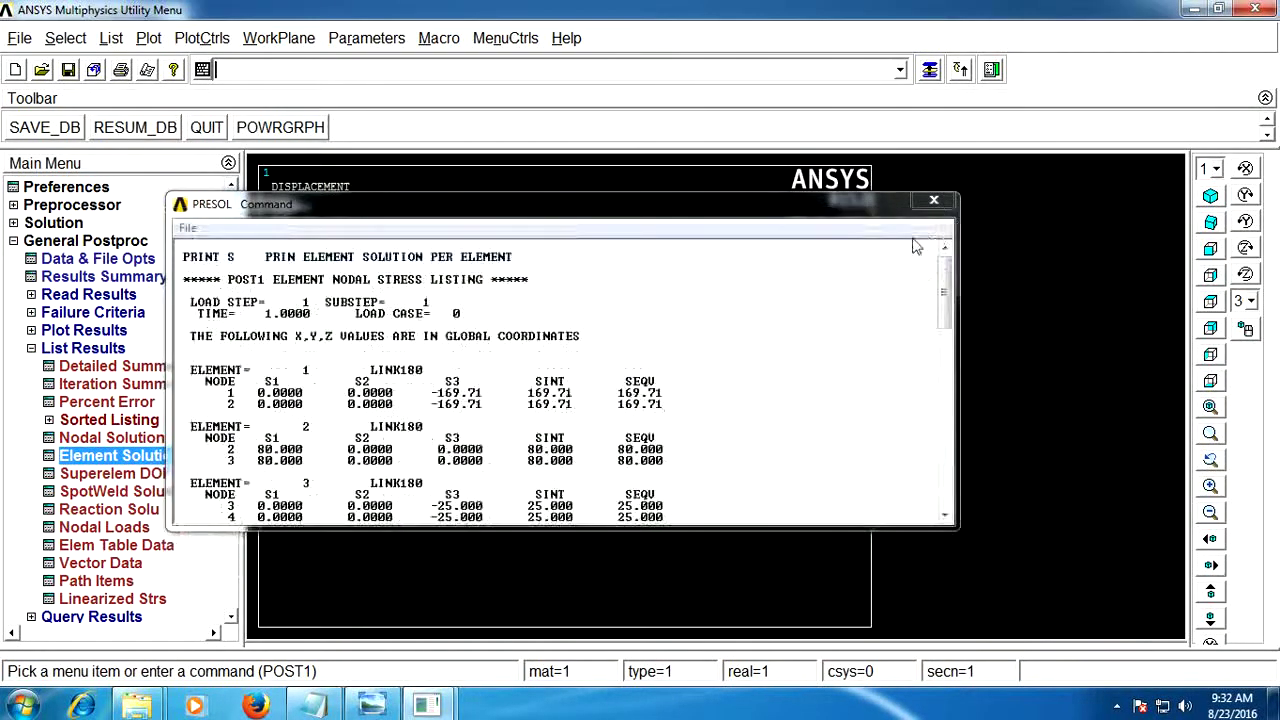
pyautogui.click(935, 204)
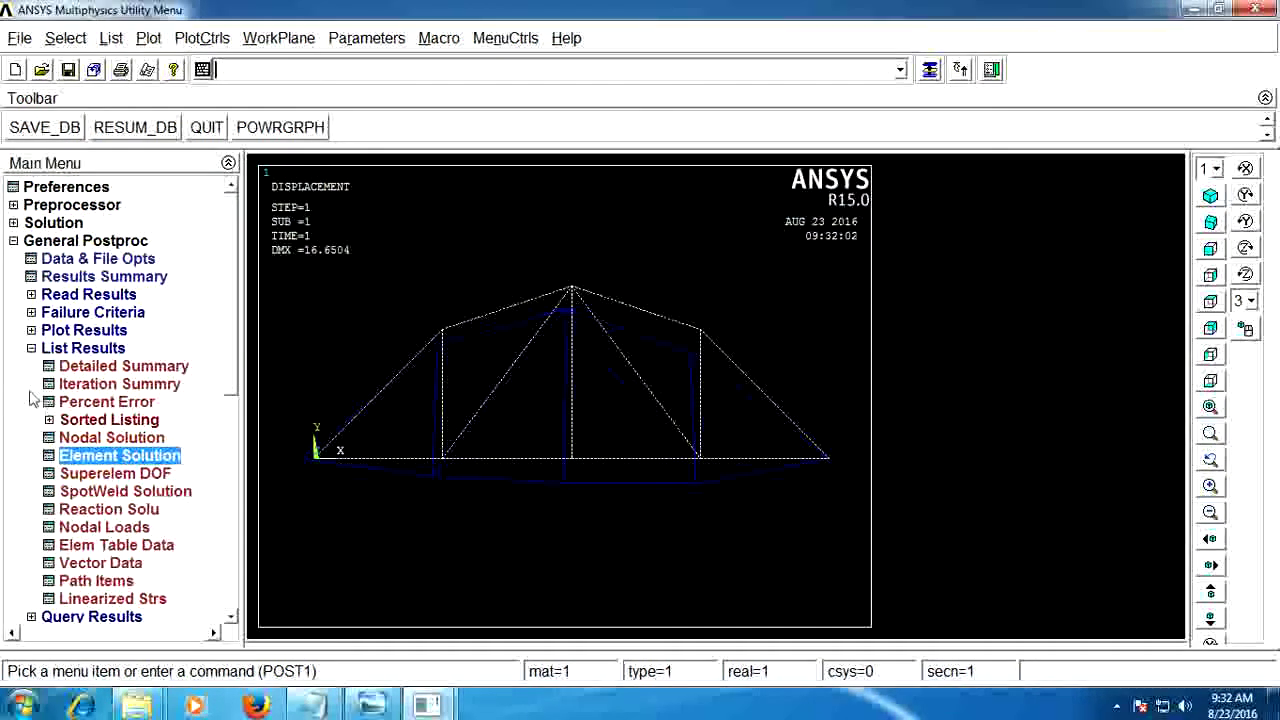
pyautogui.doubleClick(82, 348)
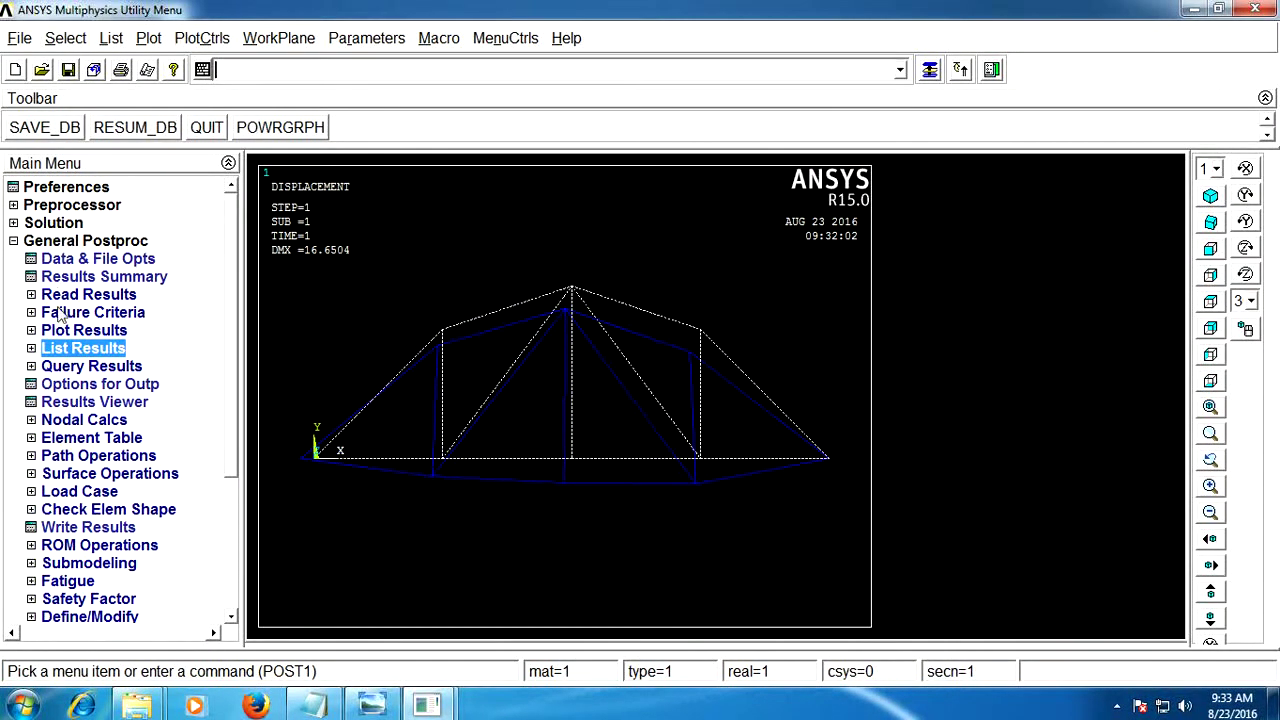
# List all support reactions (FY 60000 at node 1, 90000 at node 8), then close the listing
pyautogui.click(68, 350)
pyautogui.click(95, 510)
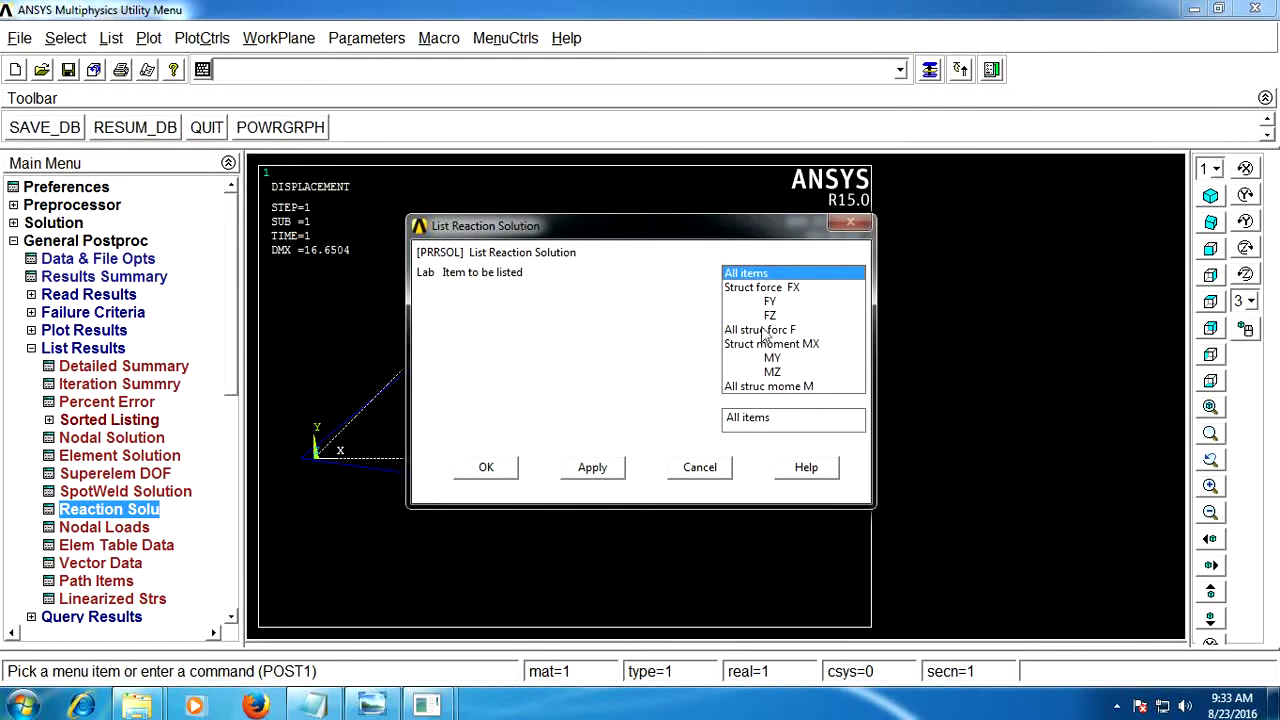
pyautogui.click(486, 468)
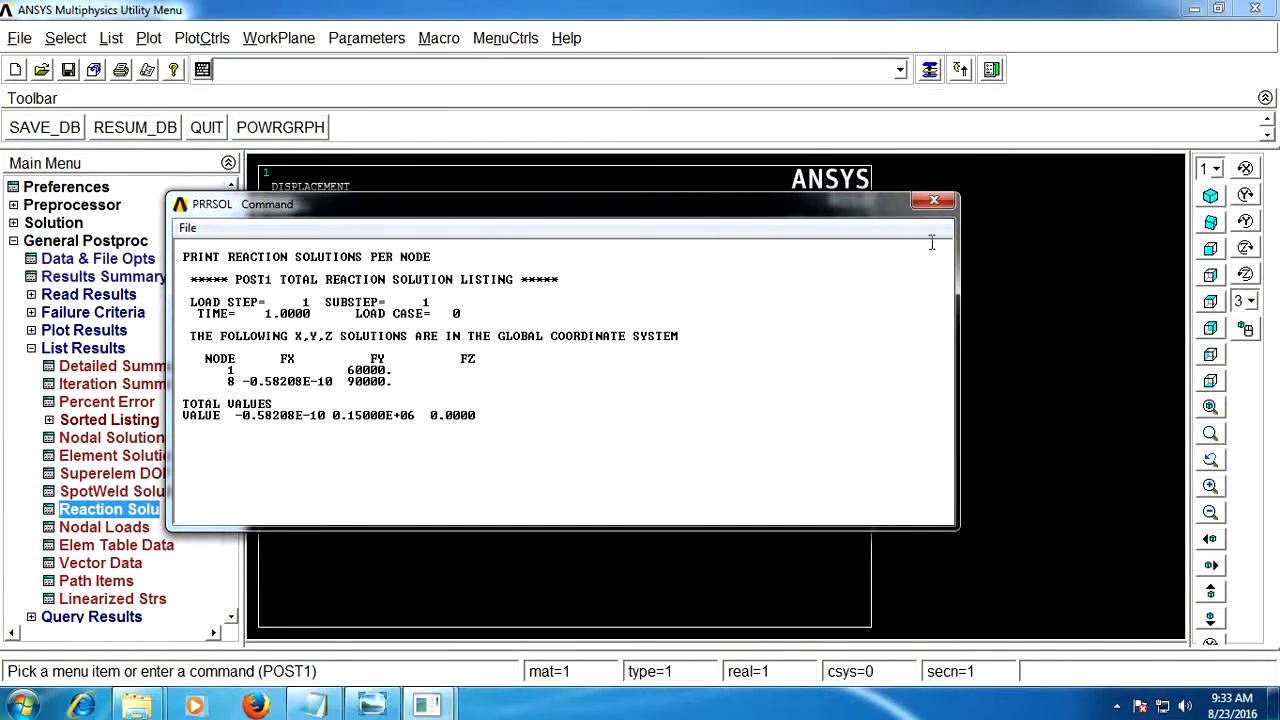
pyautogui.click(934, 201)
pyautogui.click(83, 348)
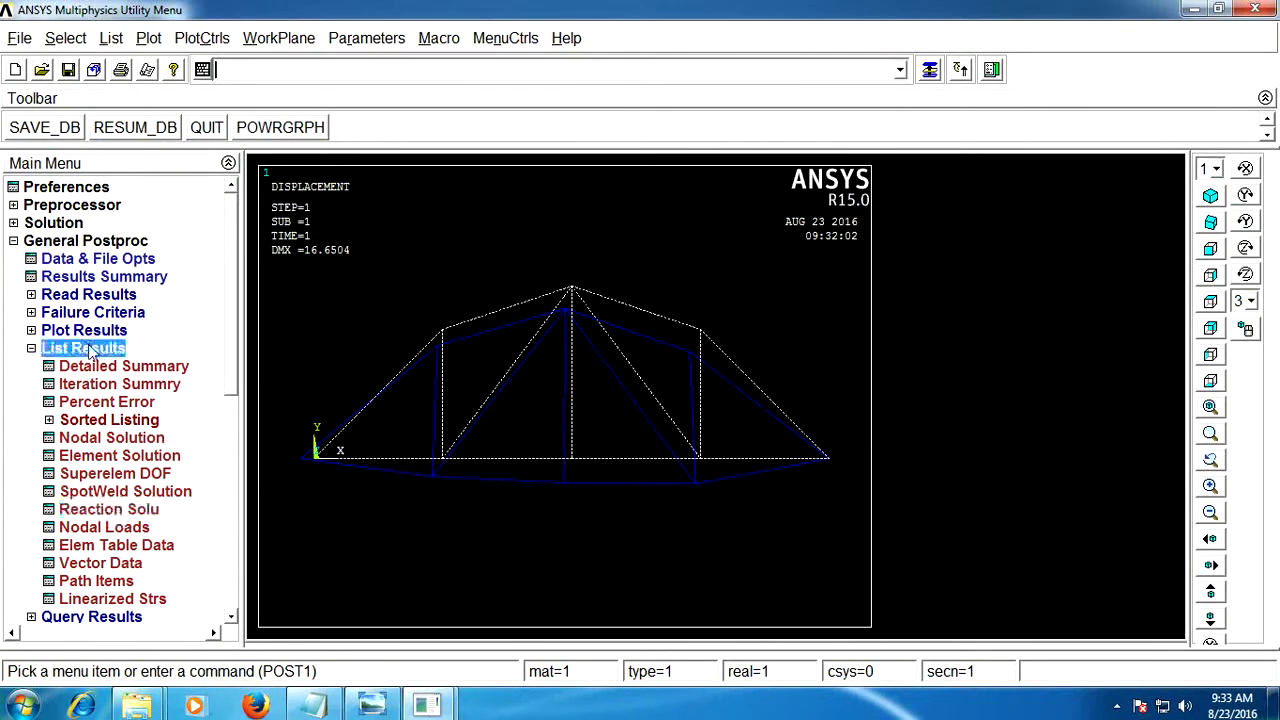
pyautogui.click(90, 402)
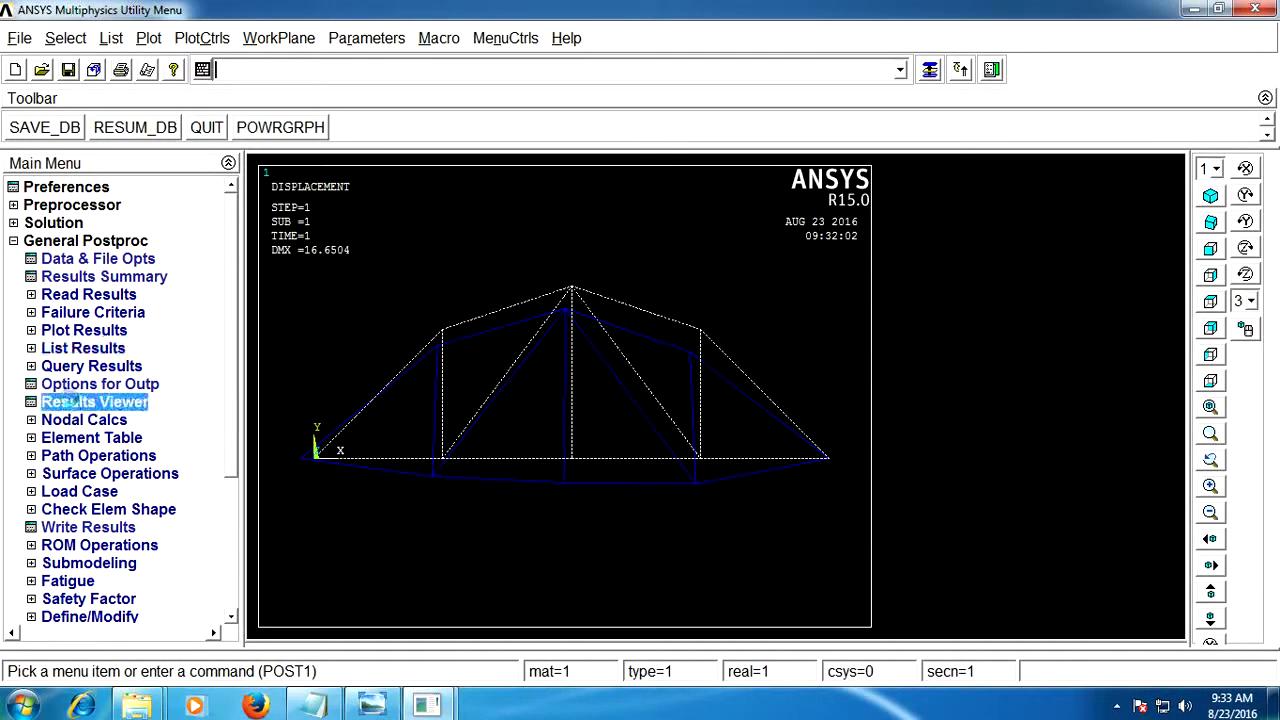
# In the Results Viewer, select DOF Solution displacement vector sum as the plotted result
pyautogui.click(313, 178)
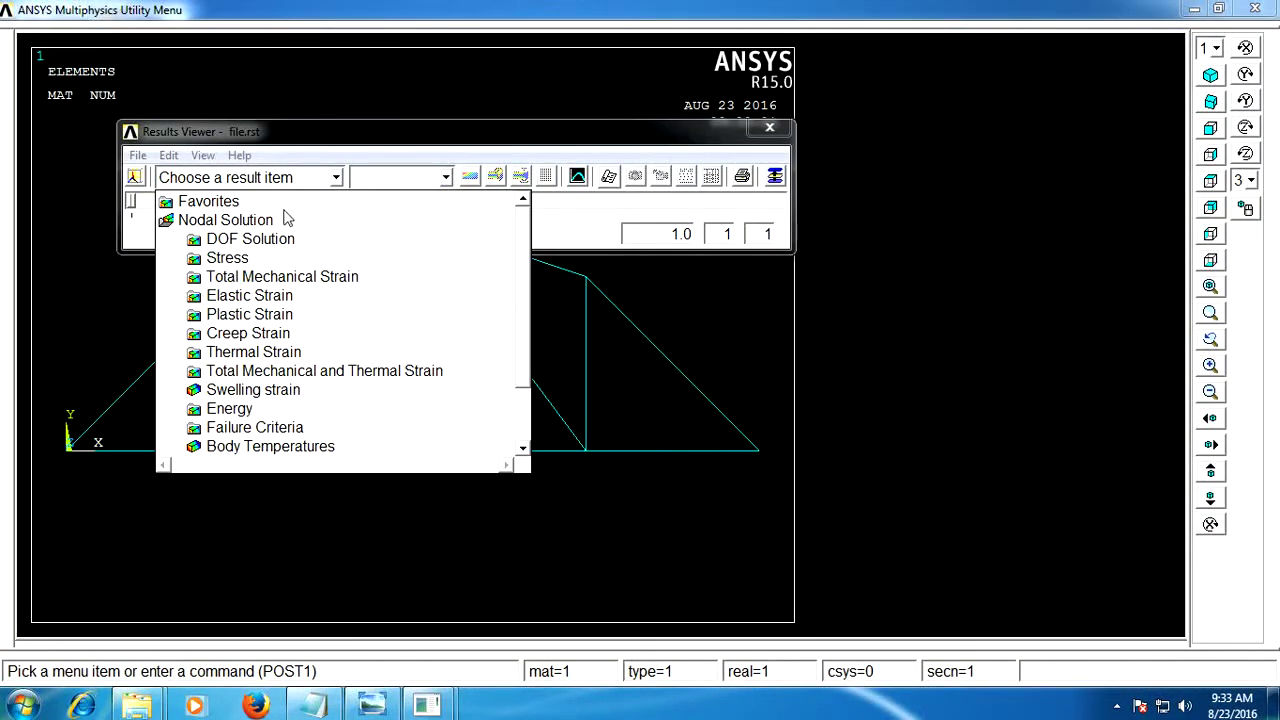
pyautogui.click(221, 241)
pyautogui.click(270, 337)
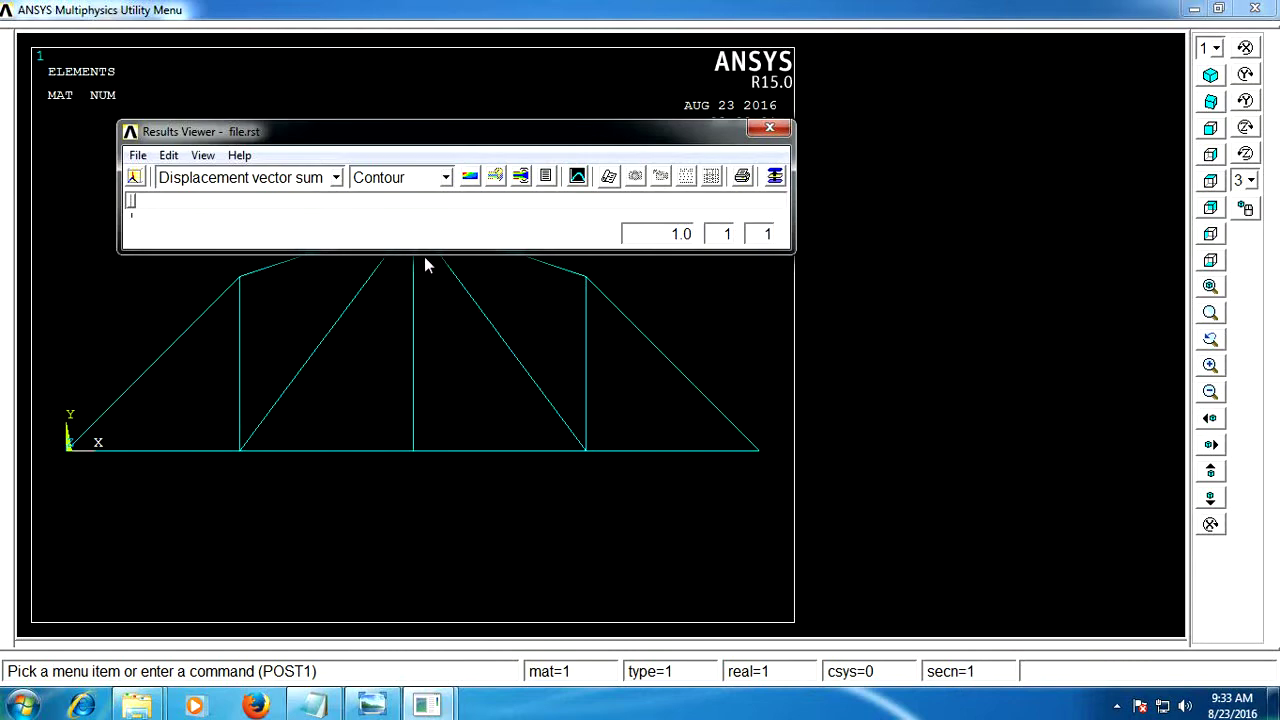
# Animate the deformed shape with the undeformed outline, then close the viewer, leaving the USUM contour
pyautogui.click(496, 177)
pyautogui.click(550, 283)
pyautogui.click(686, 541)
pyautogui.click(720, 382)
pyautogui.click(508, 482)
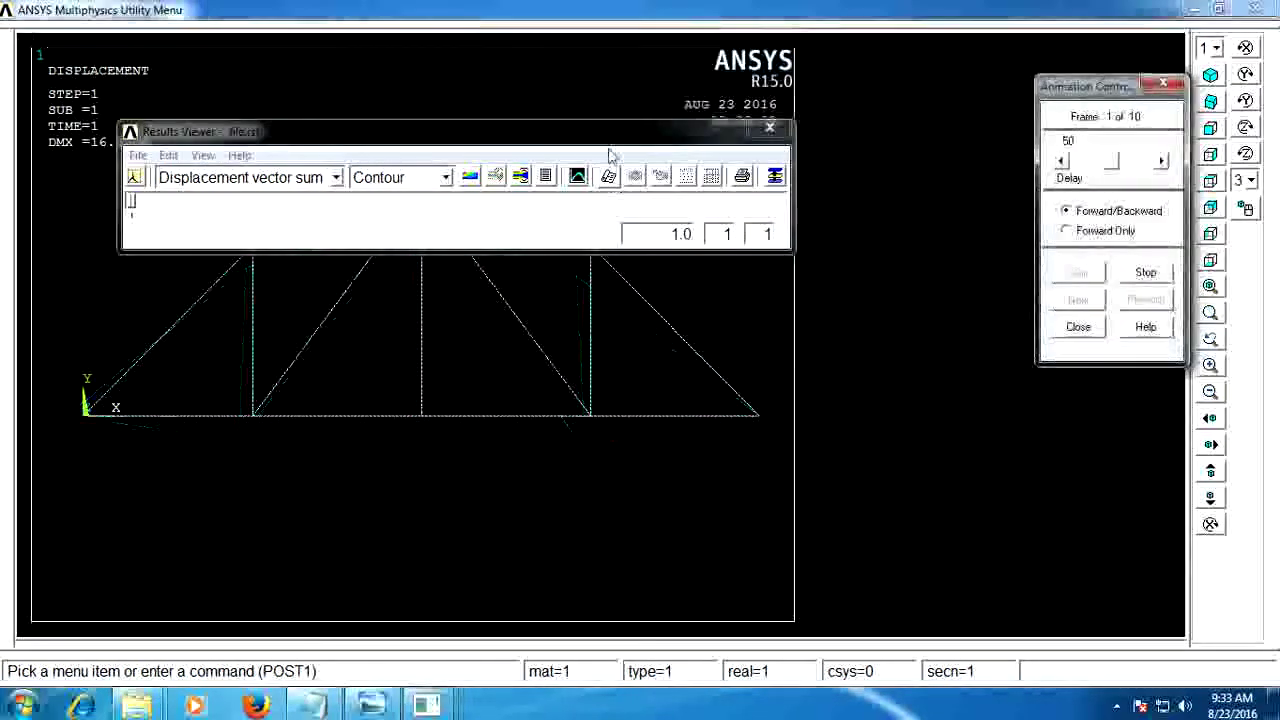
pyautogui.moveTo(610, 135)
pyautogui.mouseDown()
pyautogui.moveTo(690, 365)
pyautogui.moveTo(786, 534)
pyautogui.mouseUp()
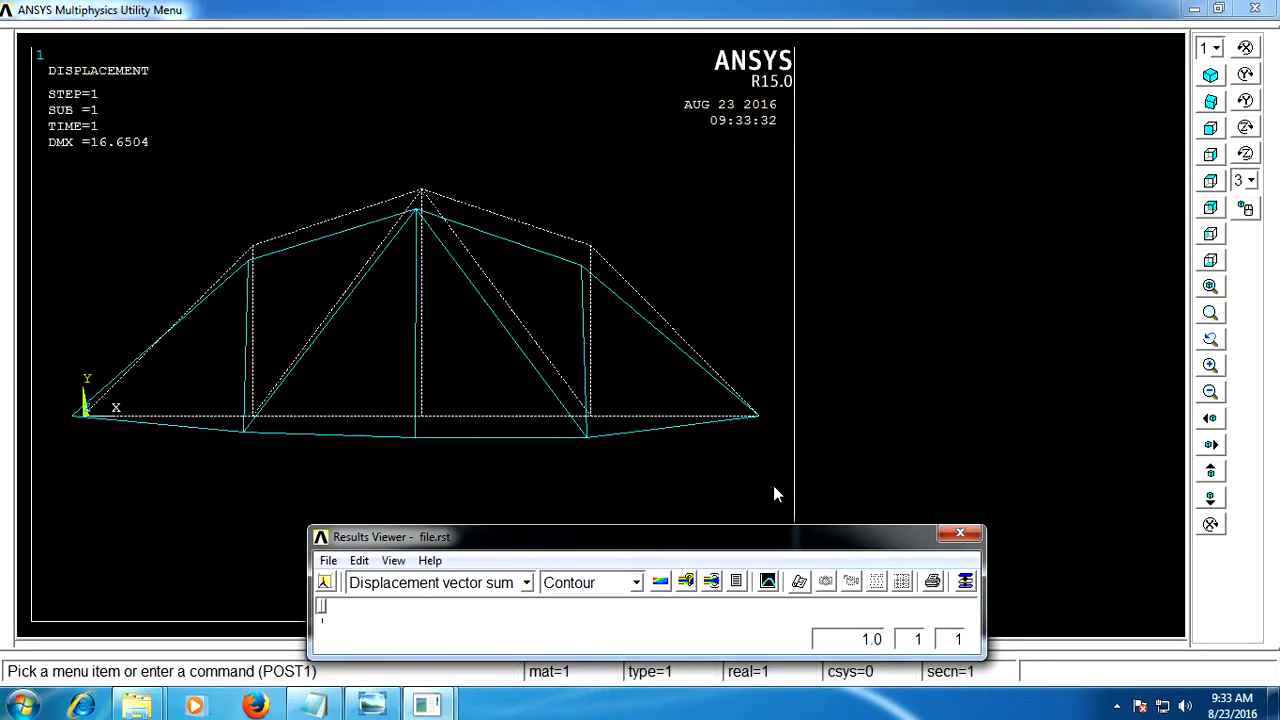
pyautogui.click(962, 536)
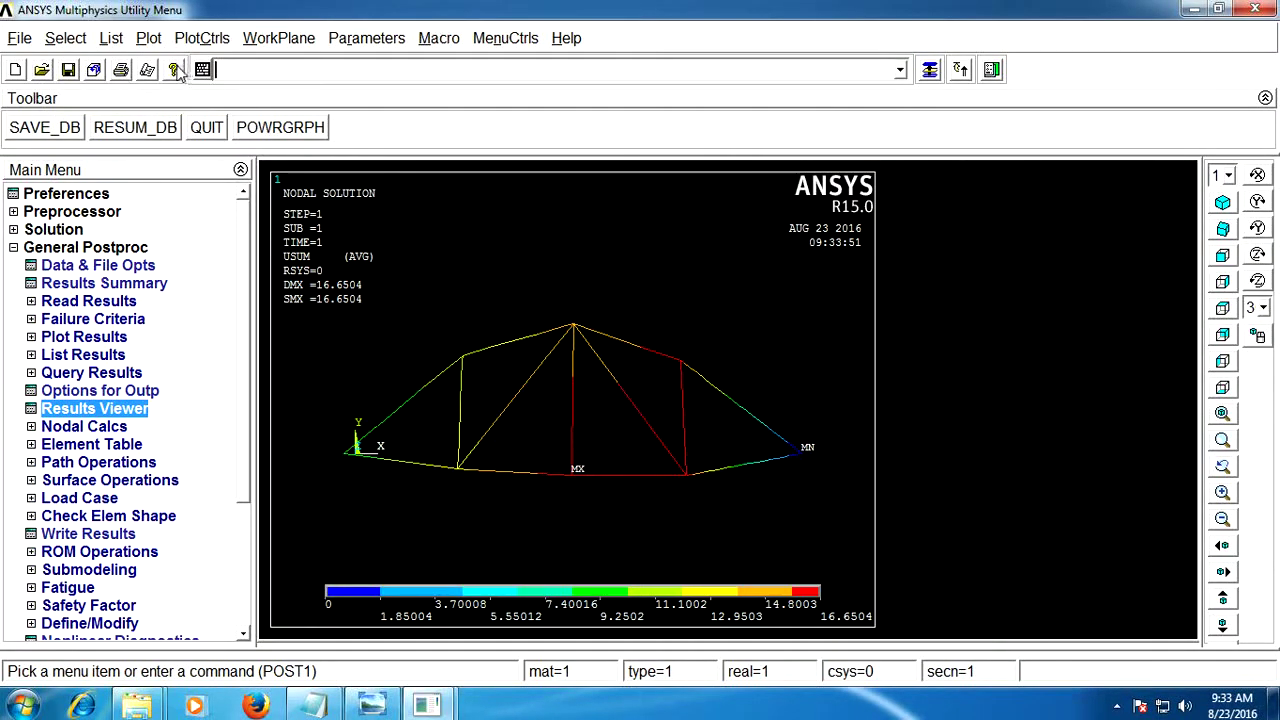
# Print the USUM contour to the Foxit PDF printer as 'ANSYS 15' on the Desktop
pyautogui.click(120, 69)
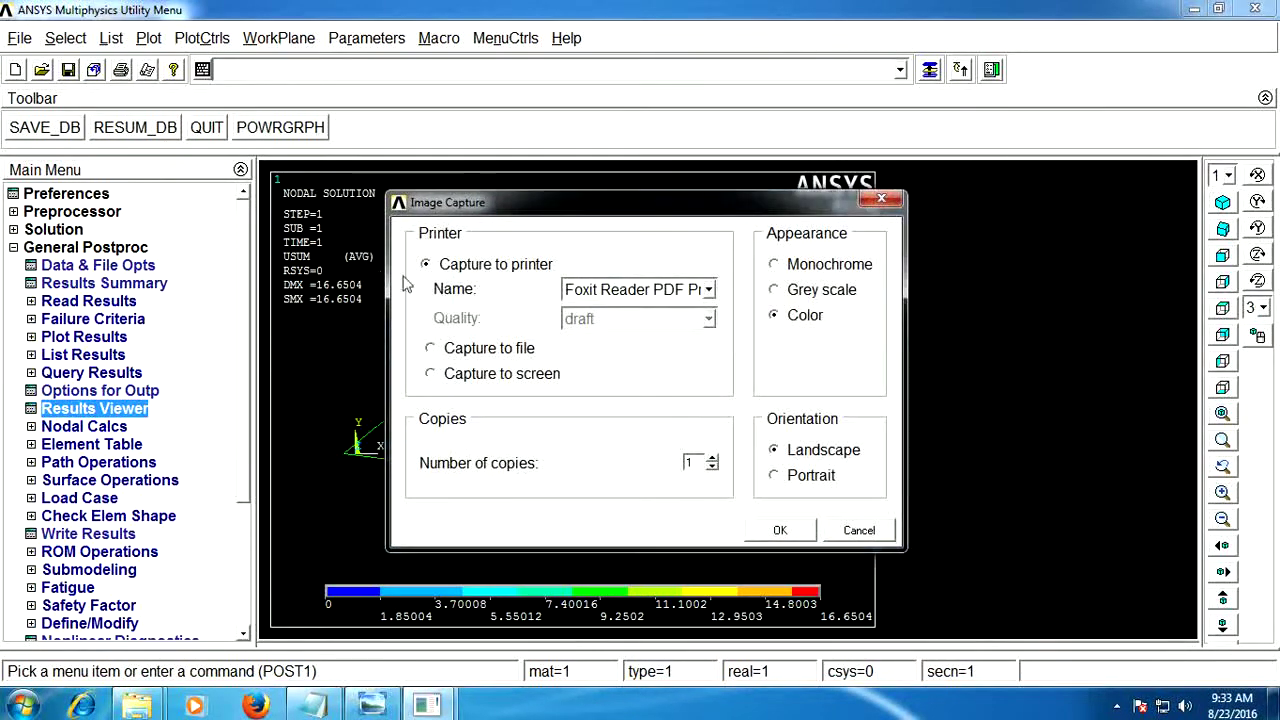
pyautogui.click(780, 530)
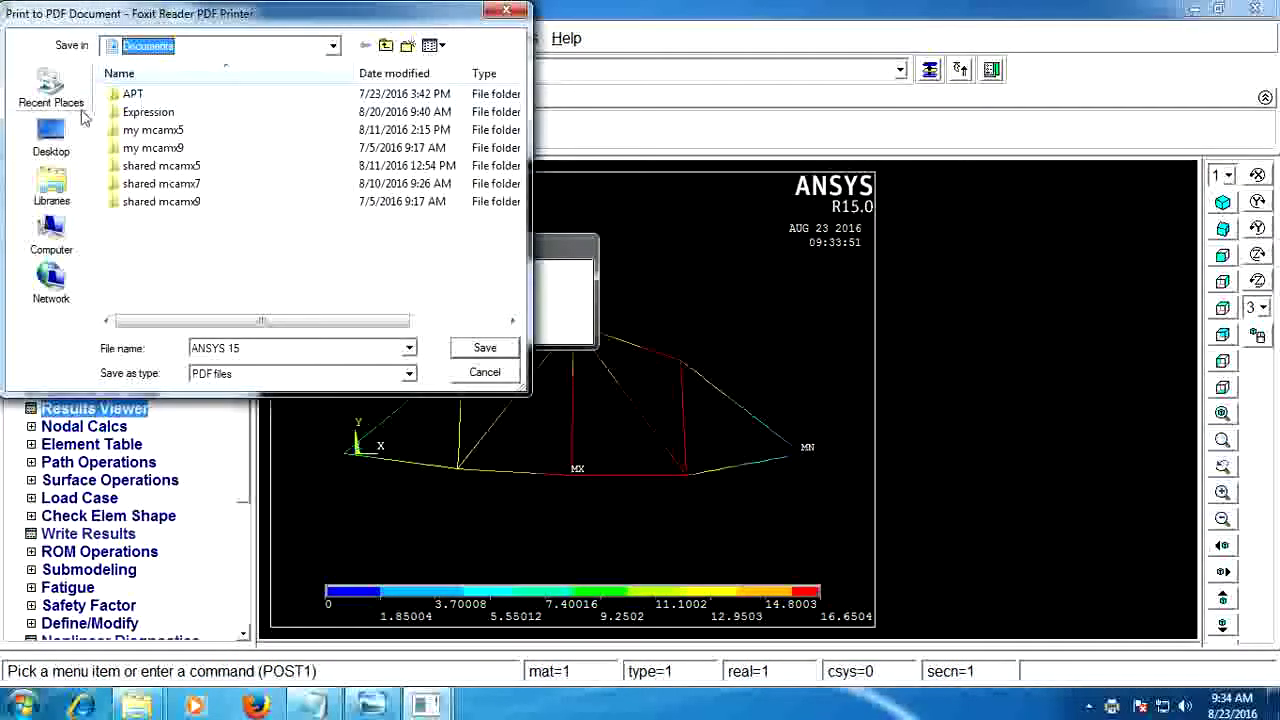
pyautogui.click(51, 138)
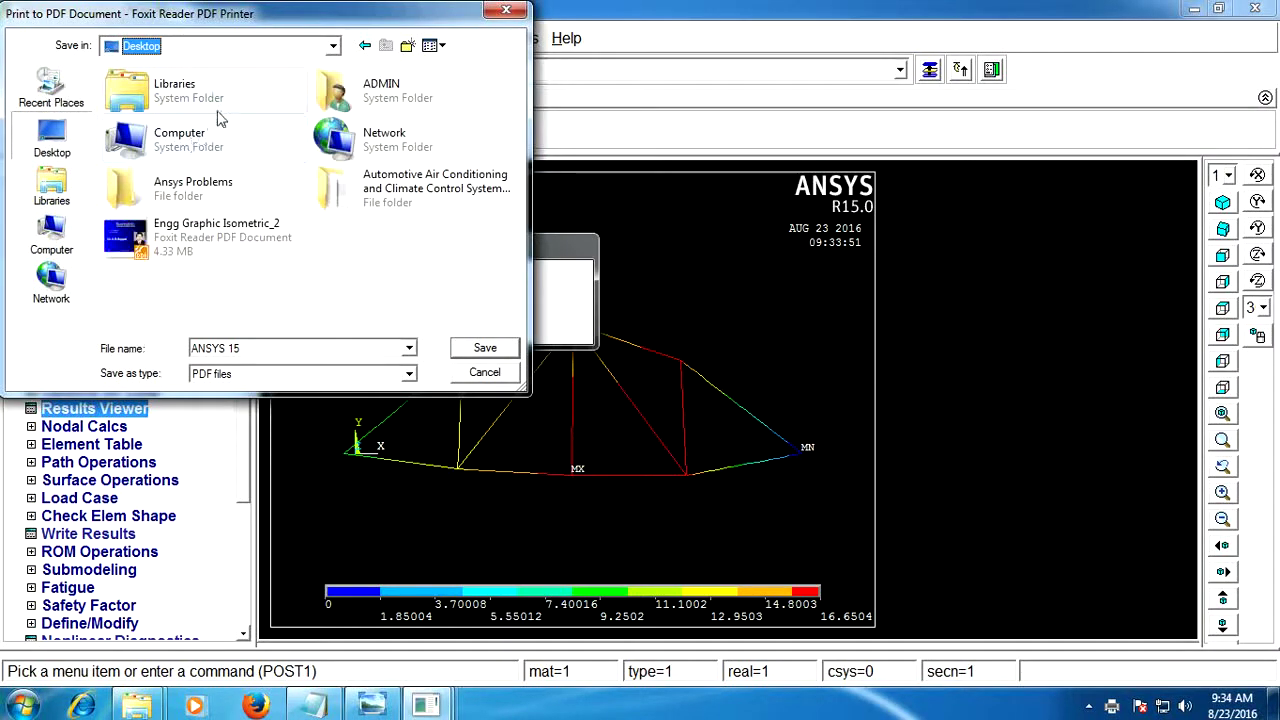
pyautogui.click(477, 352)
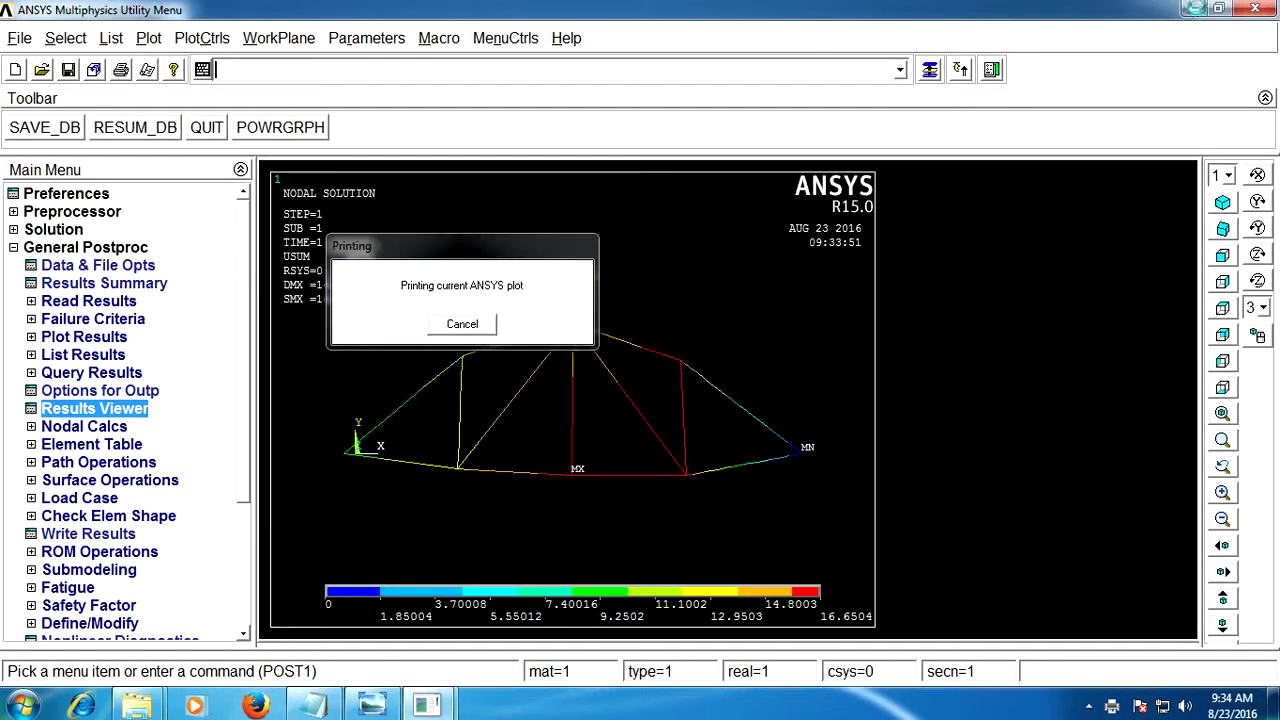
pyautogui.click(1195, 9)
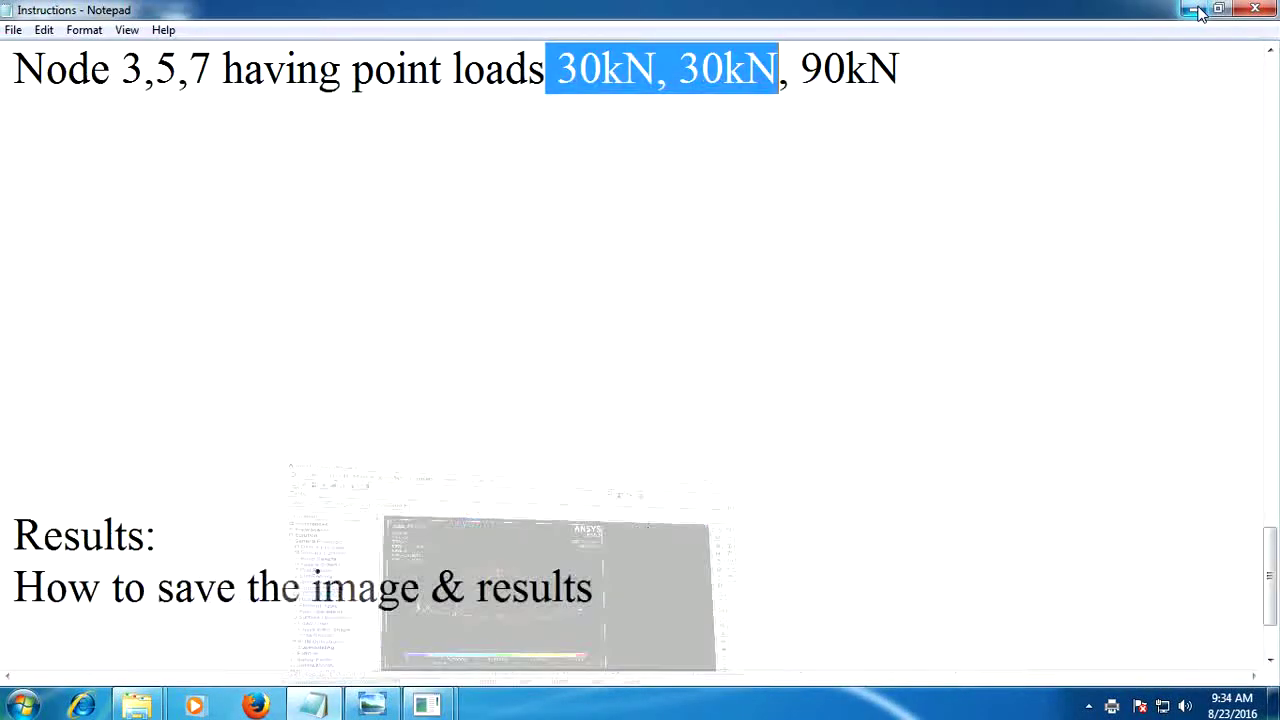
# Open ANSYS 15.pdf from the desktop in Foxit Reader, check the USUM plot, then close all its tabs
pyautogui.click(1198, 10)
pyautogui.click(1198, 10)
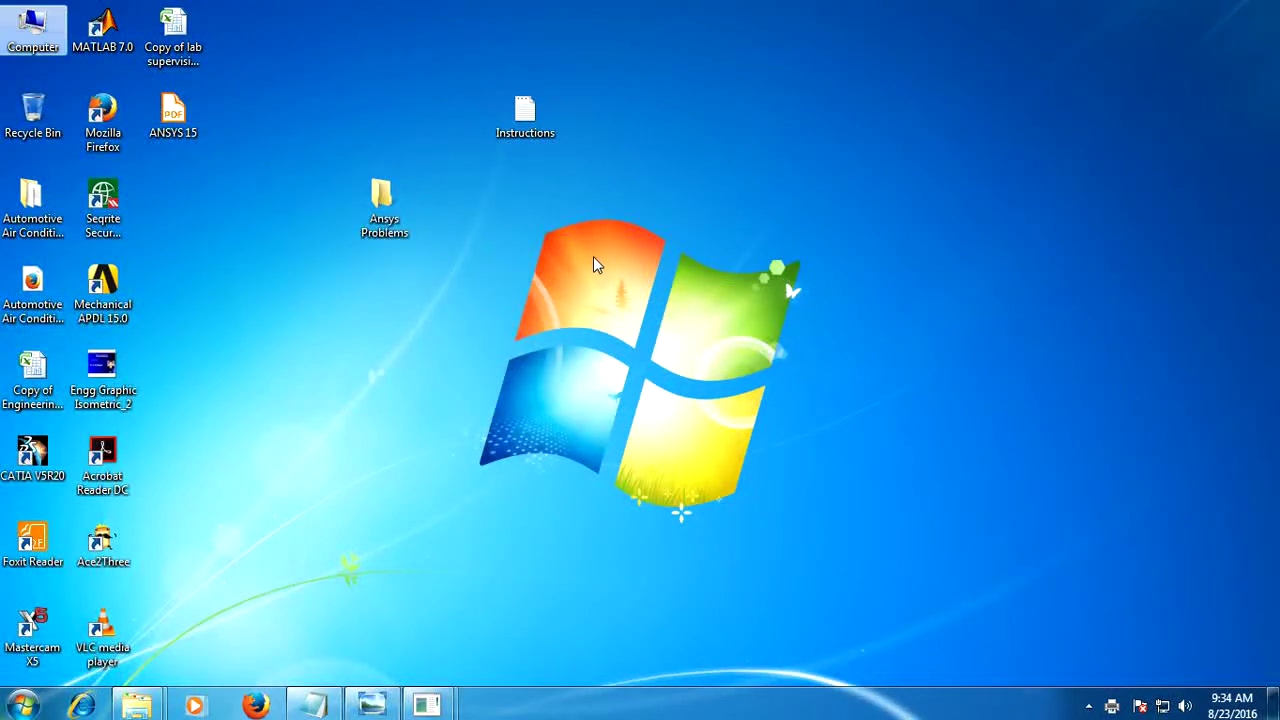
pyautogui.doubleClick(32, 540)
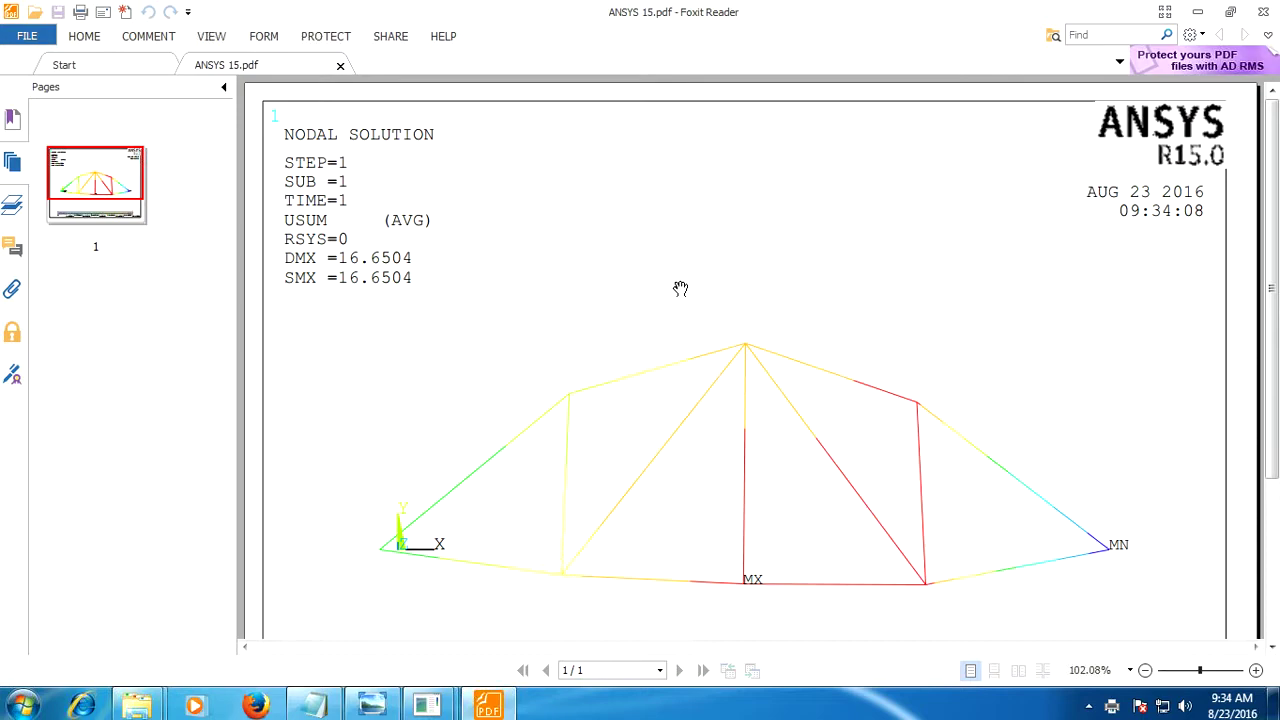
pyautogui.scroll(-2, 689, 314)
pyautogui.scroll(-2, 689, 314)
pyautogui.scroll(2, 690, 314)
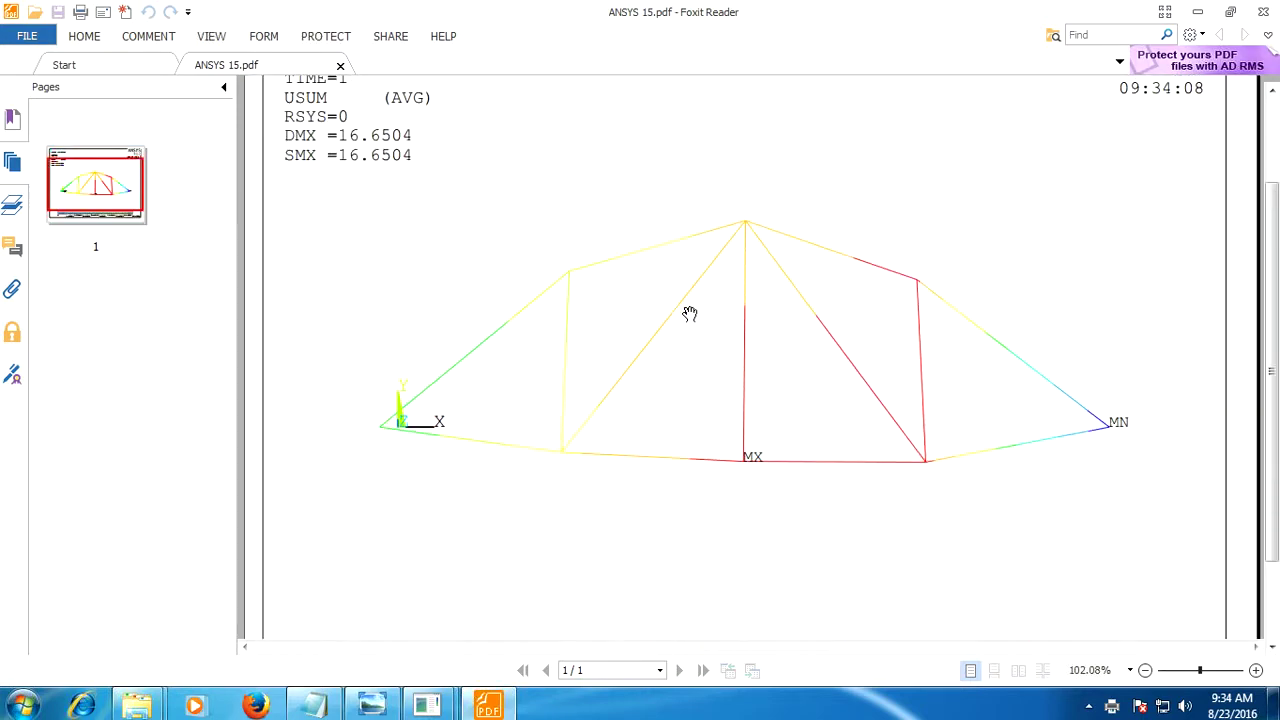
pyautogui.scroll(1, 689, 314)
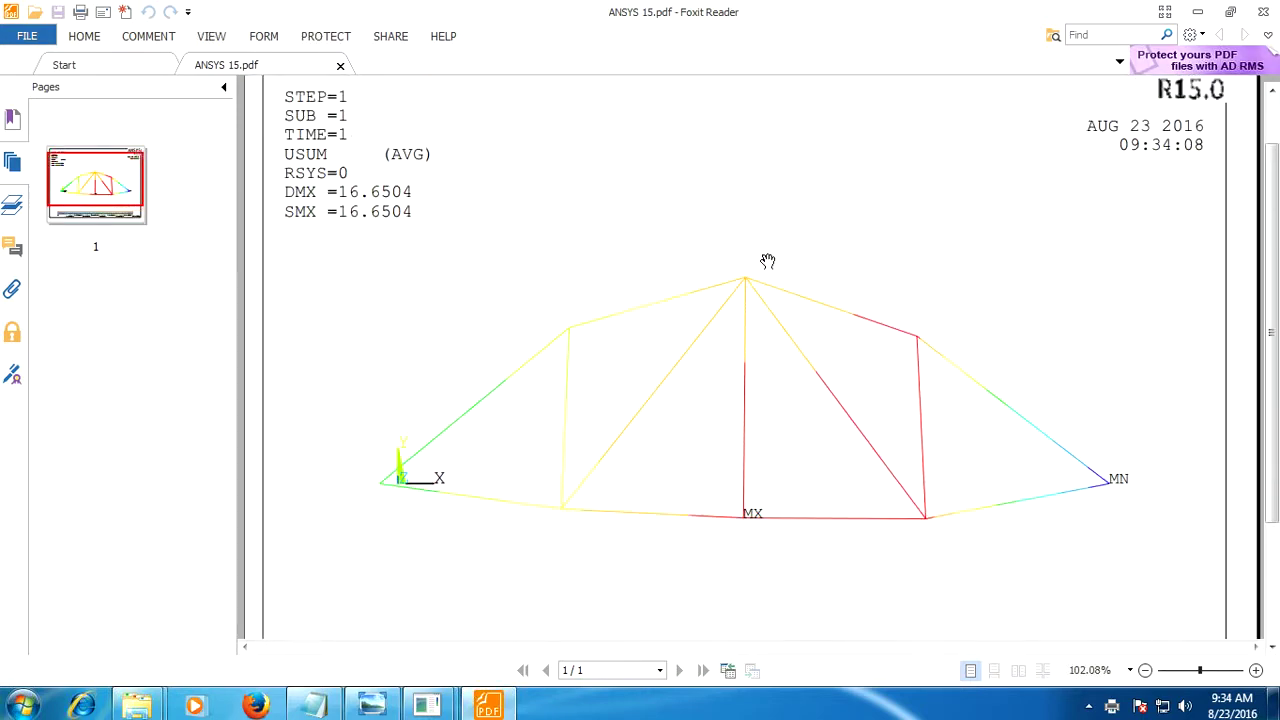
pyautogui.click(1264, 12)
pyautogui.click(678, 386)
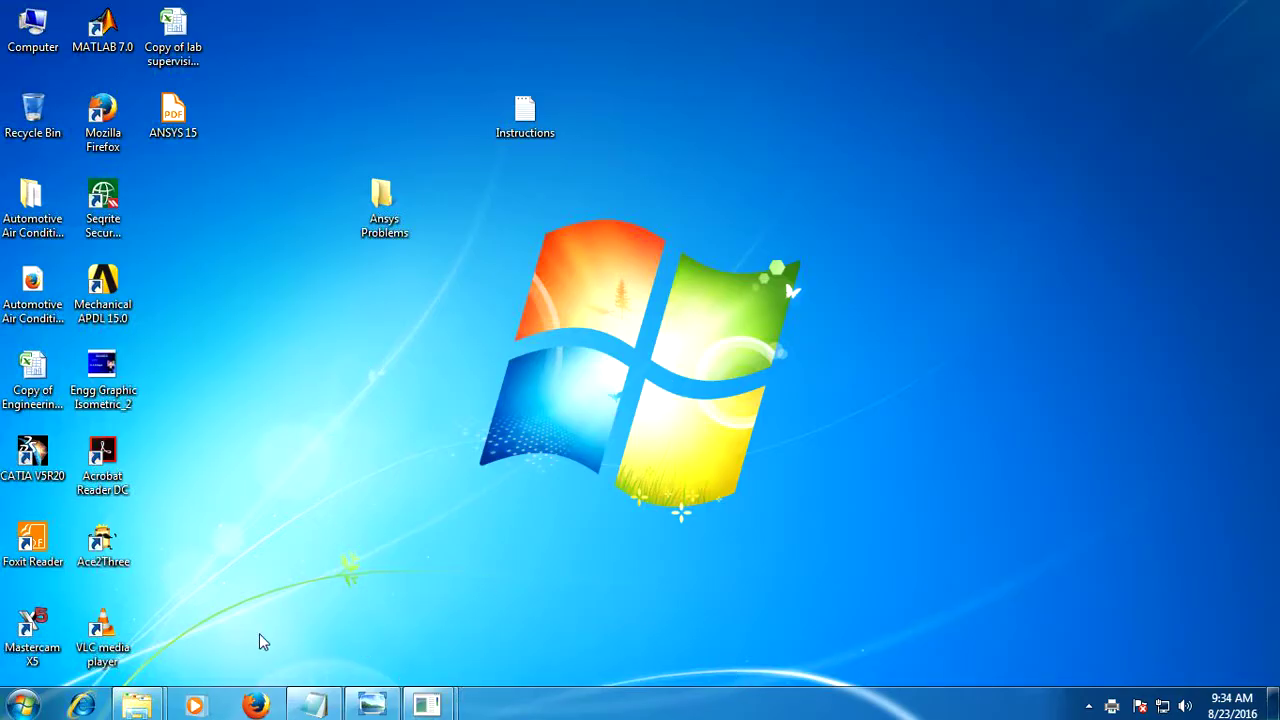
pyautogui.click(313, 705)
# Type 'thank you for watchinig' on the empty last line of the notes
pyautogui.scroll(-1, 359, 551)
pyautogui.click(345, 556)
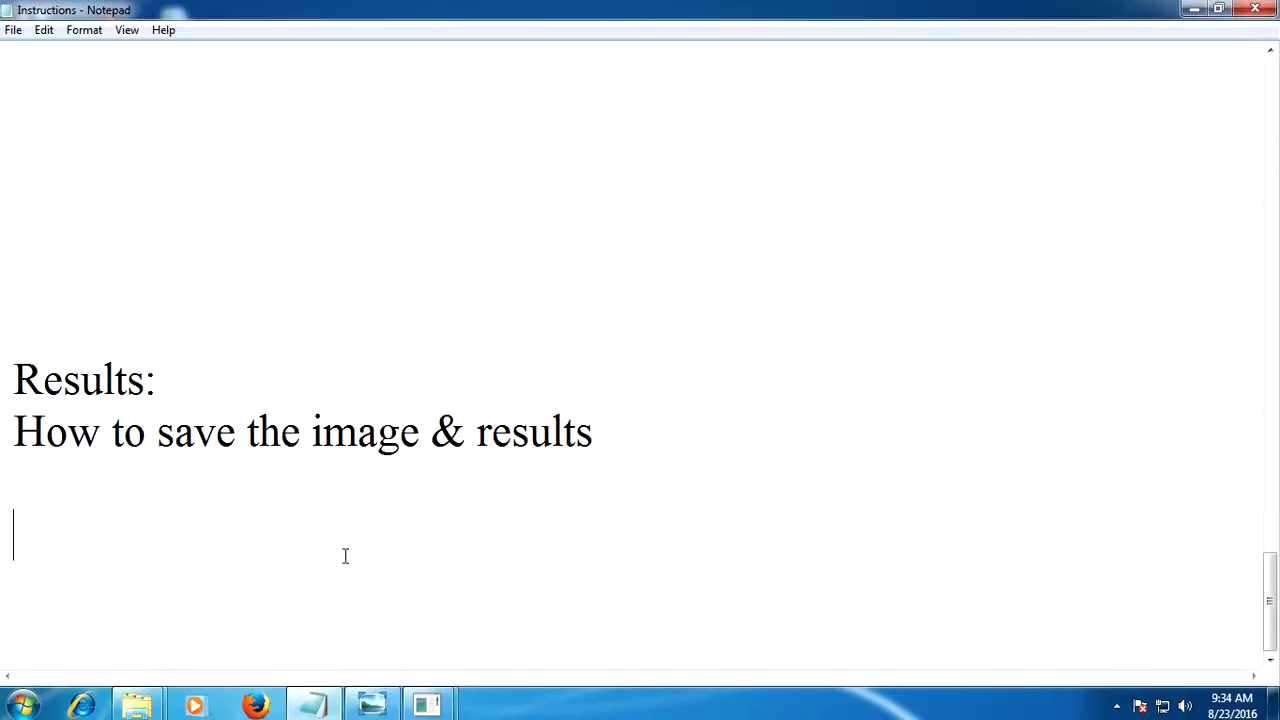
pyautogui.write('than')
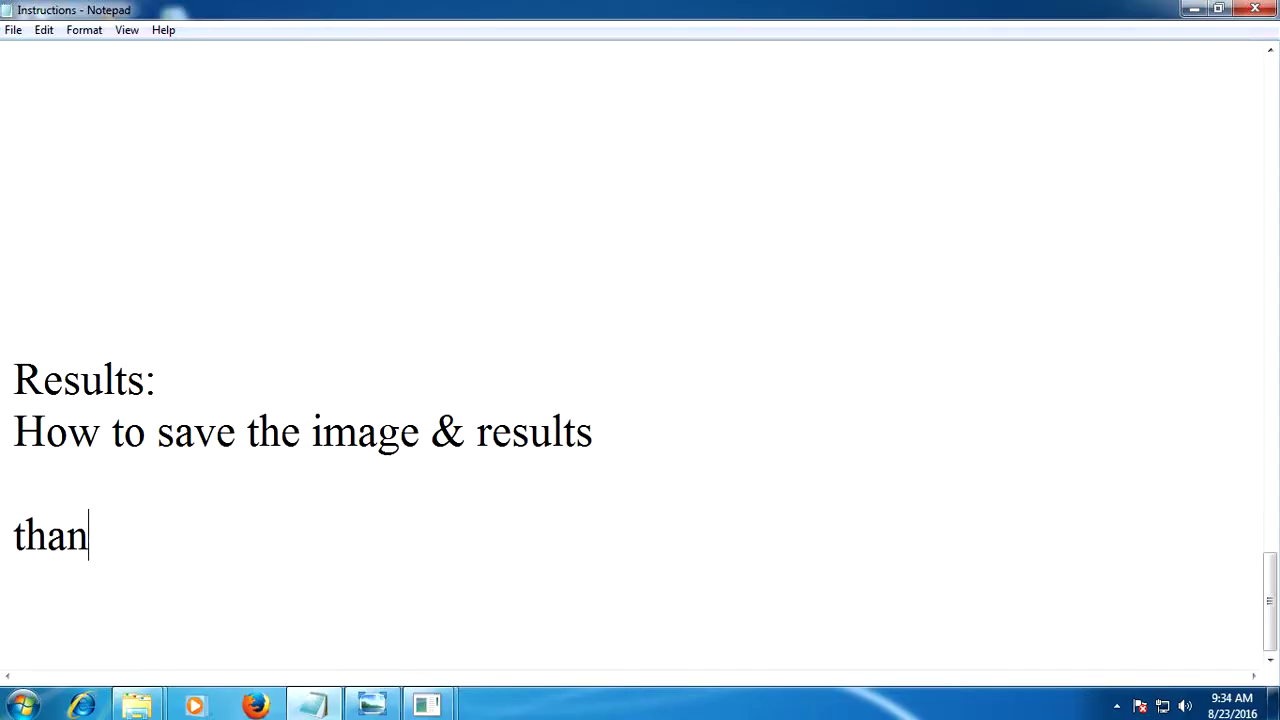
pyautogui.write('k yo')
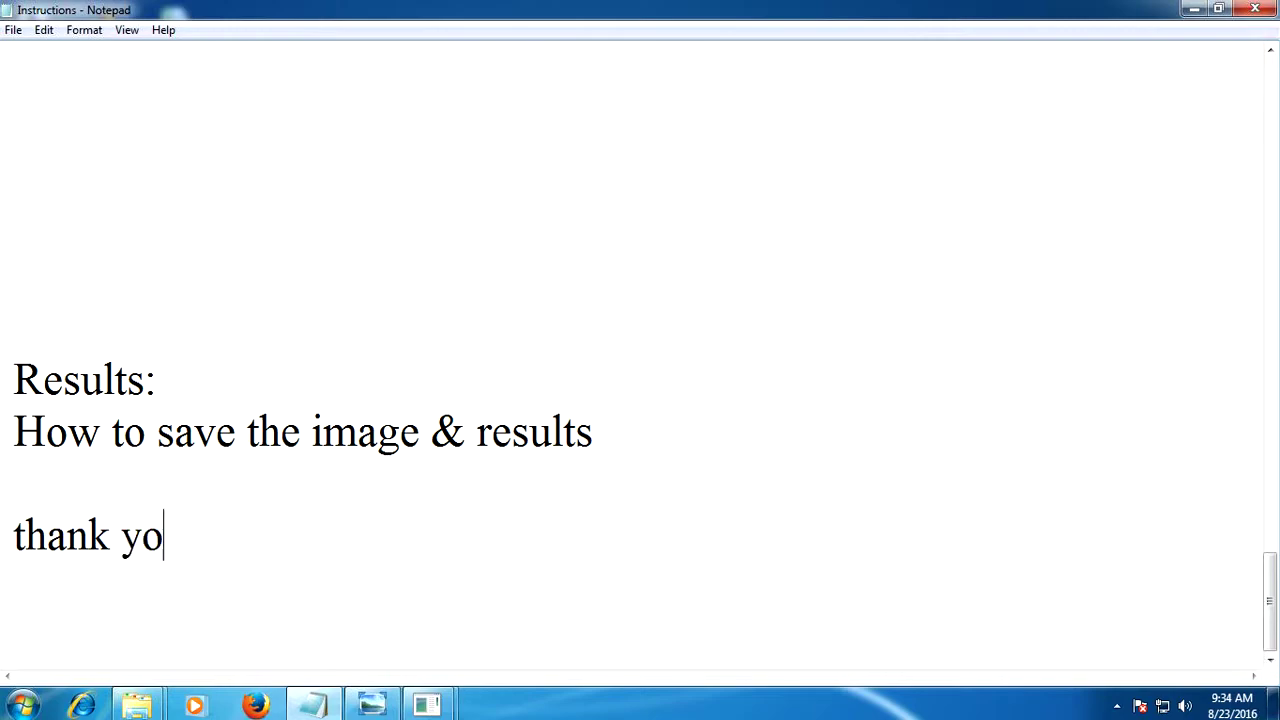
pyautogui.write('u for watchinig')
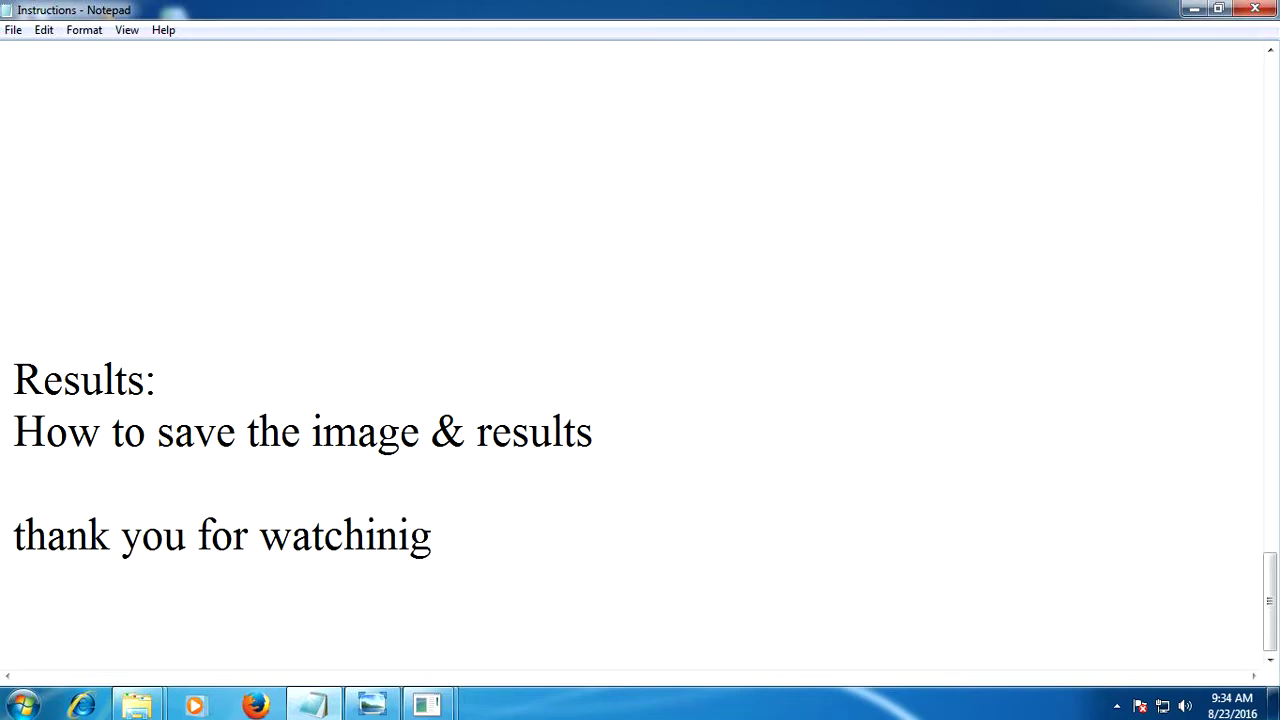
pyautogui.press('BackSpace')
pyautogui.write('g')
# Add a second line 'please suscribe' beneath the thank-you line
pyautogui.press('Return')
pyautogui.write('please ')
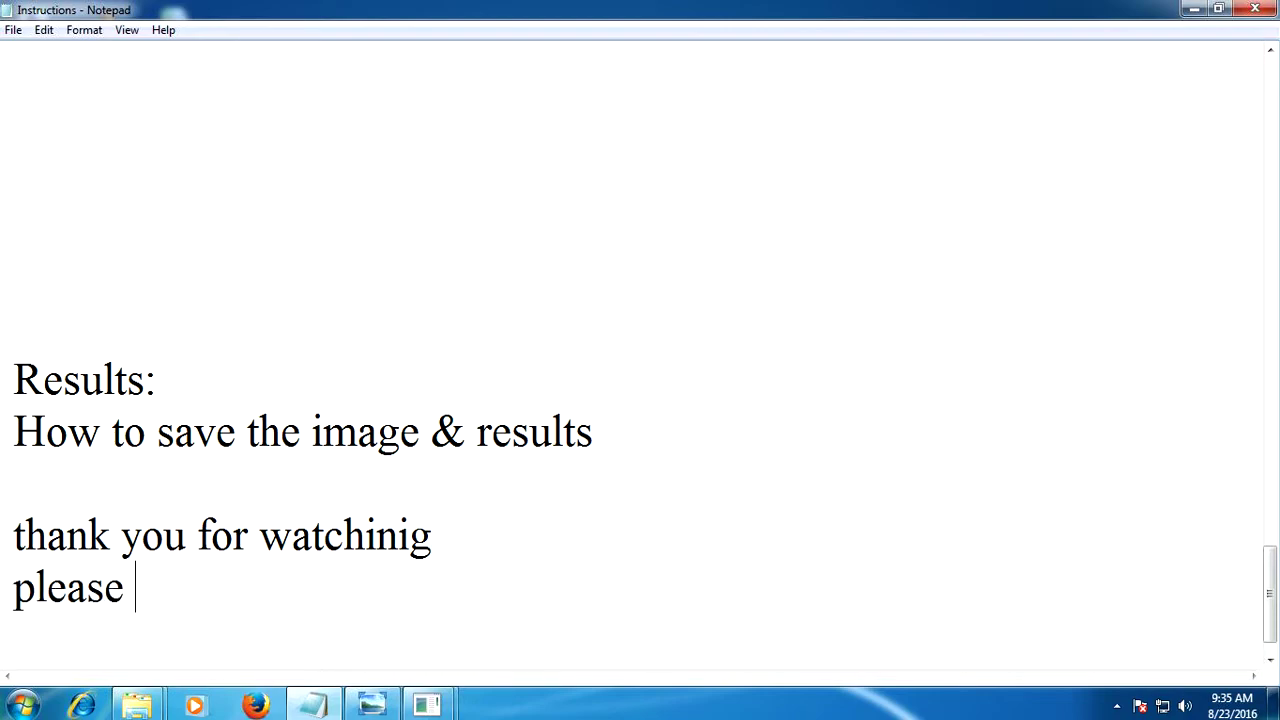
pyautogui.write('suscribe')
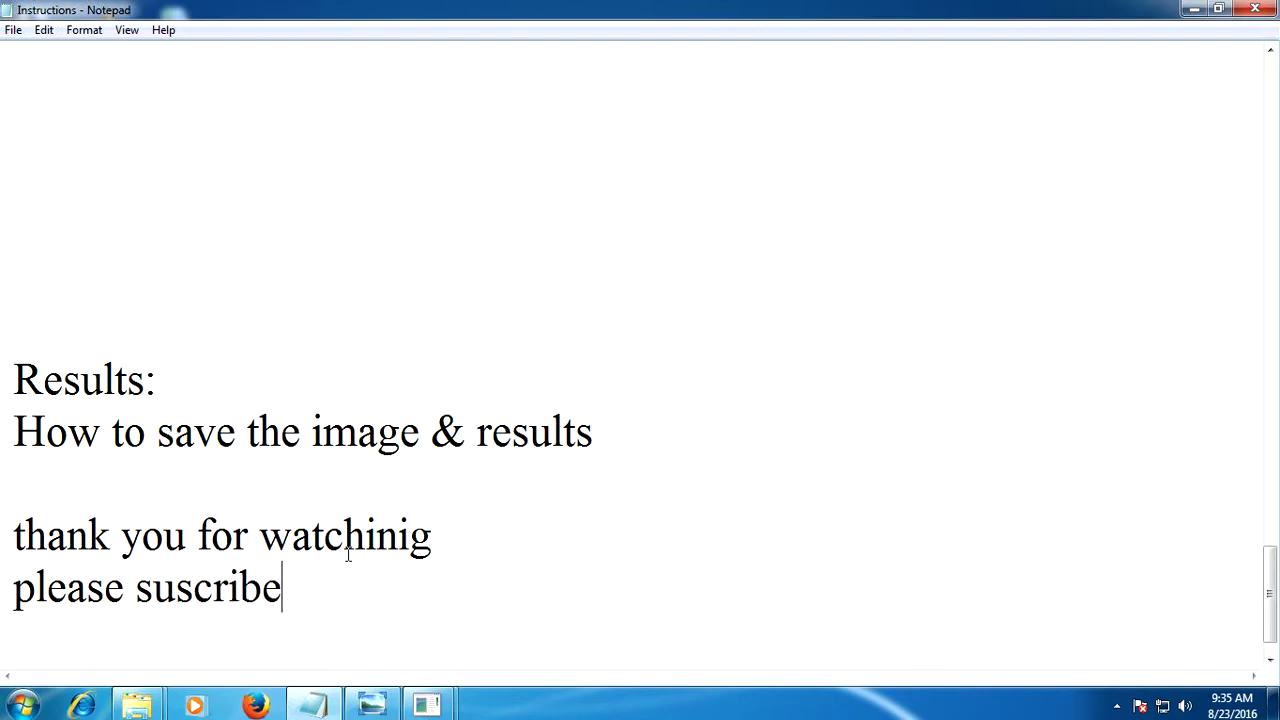
pyautogui.moveTo(283, 590); pyautogui.dragTo(4, 590)
pyautogui.moveTo(307, 608); pyautogui.dragTo(125, 590)
pyautogui.click(414, 629)
pyautogui.moveTo(283, 590); pyautogui.dragTo(151, 595)
pyautogui.click(398, 616)
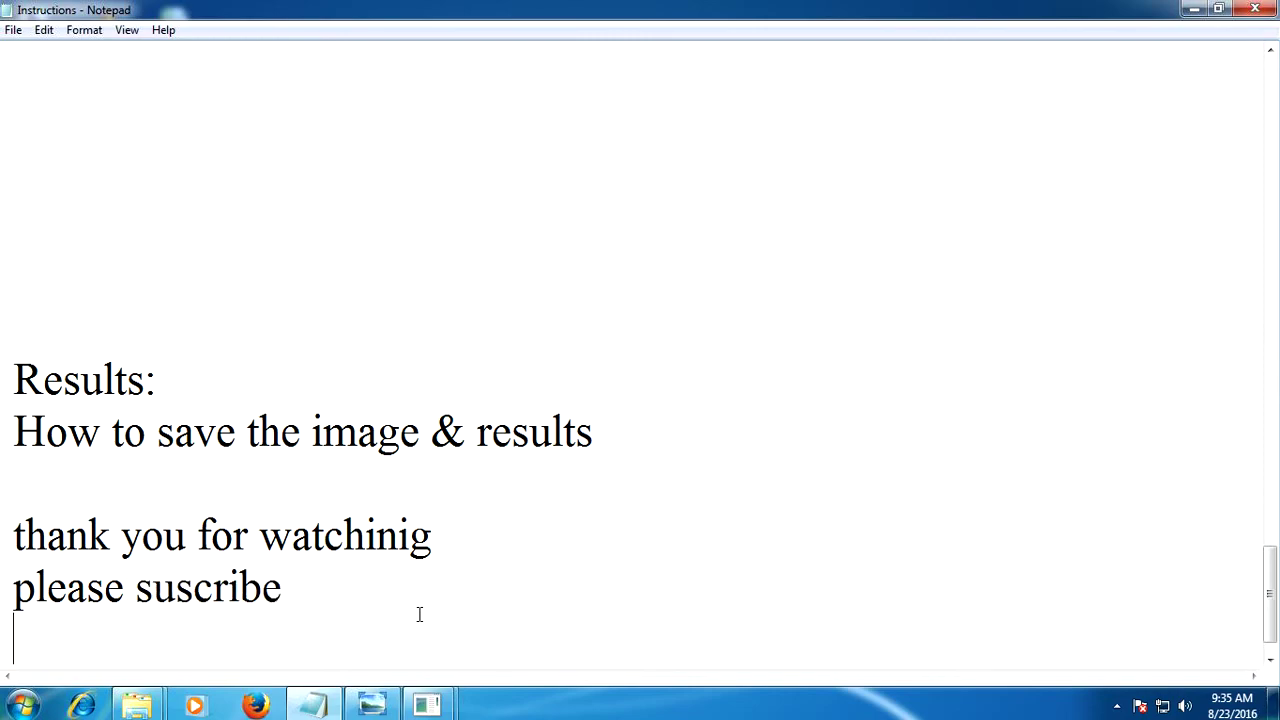